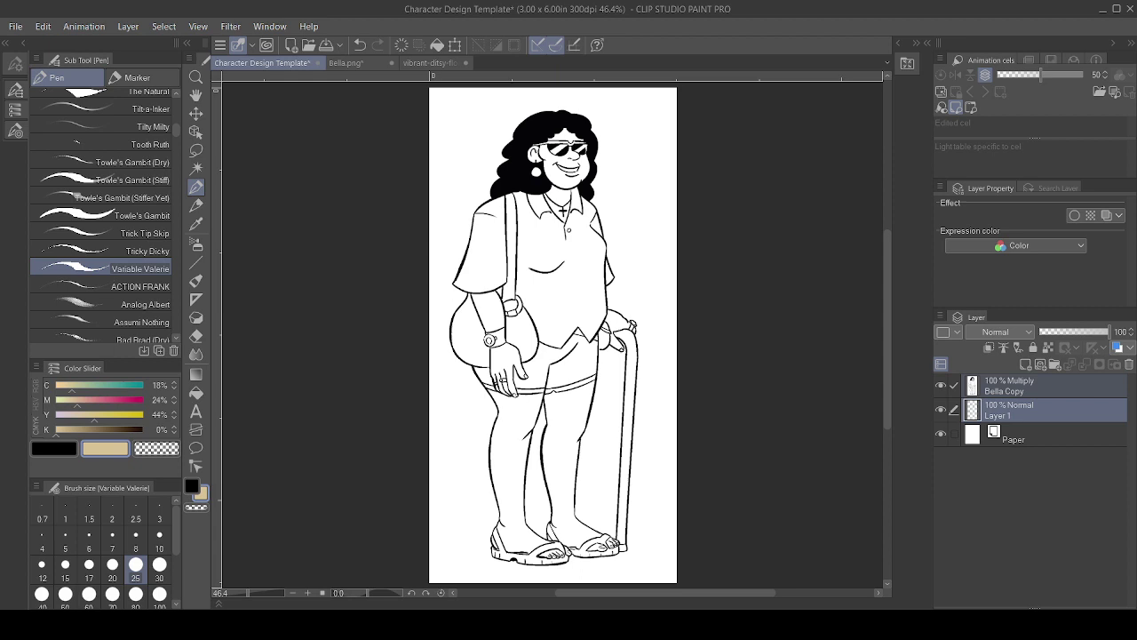
# - Make Layer 1 the only selected layer and set the drawing color to a brown with C 46, M 68, Y 79, K 0
pyautogui.click(1024, 404)
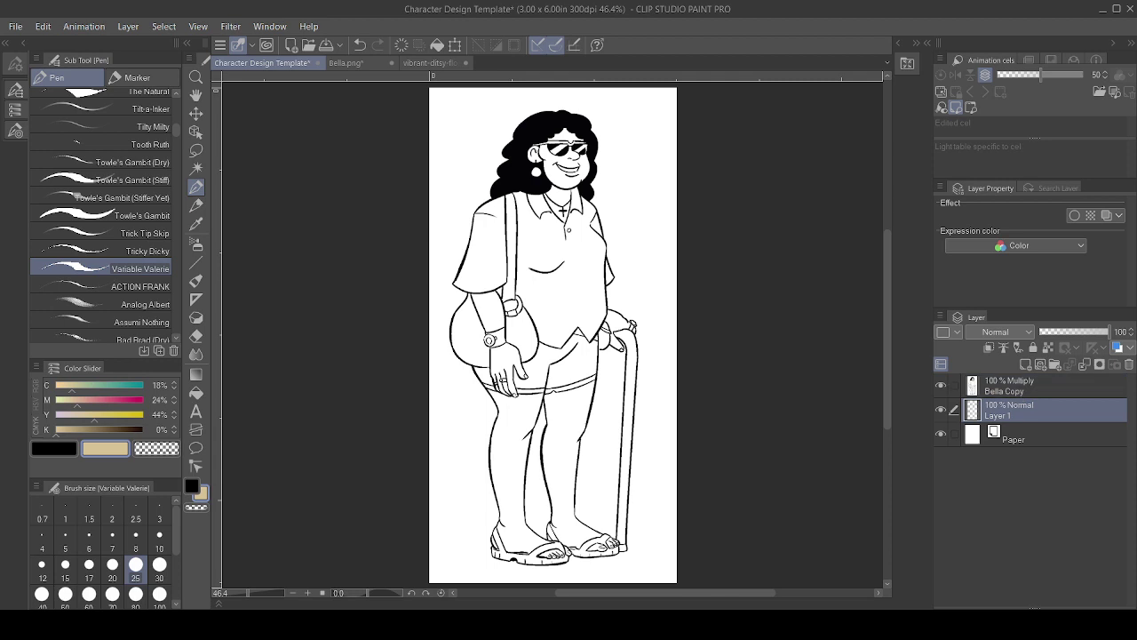
pyautogui.click(107, 397)
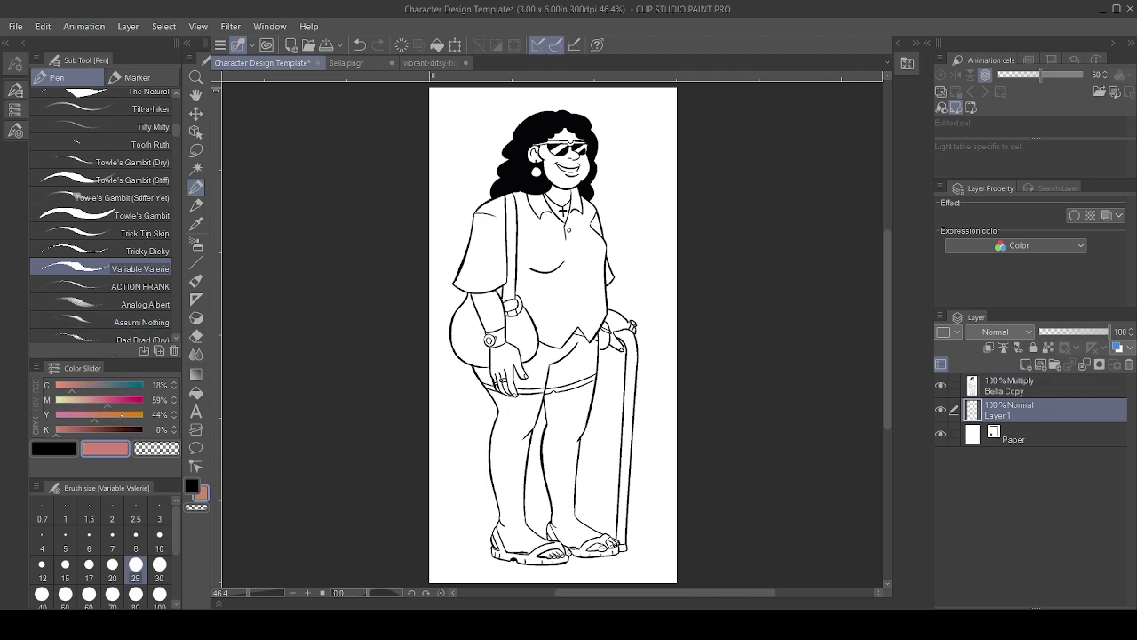
pyautogui.click(96, 386)
pyautogui.click(115, 400)
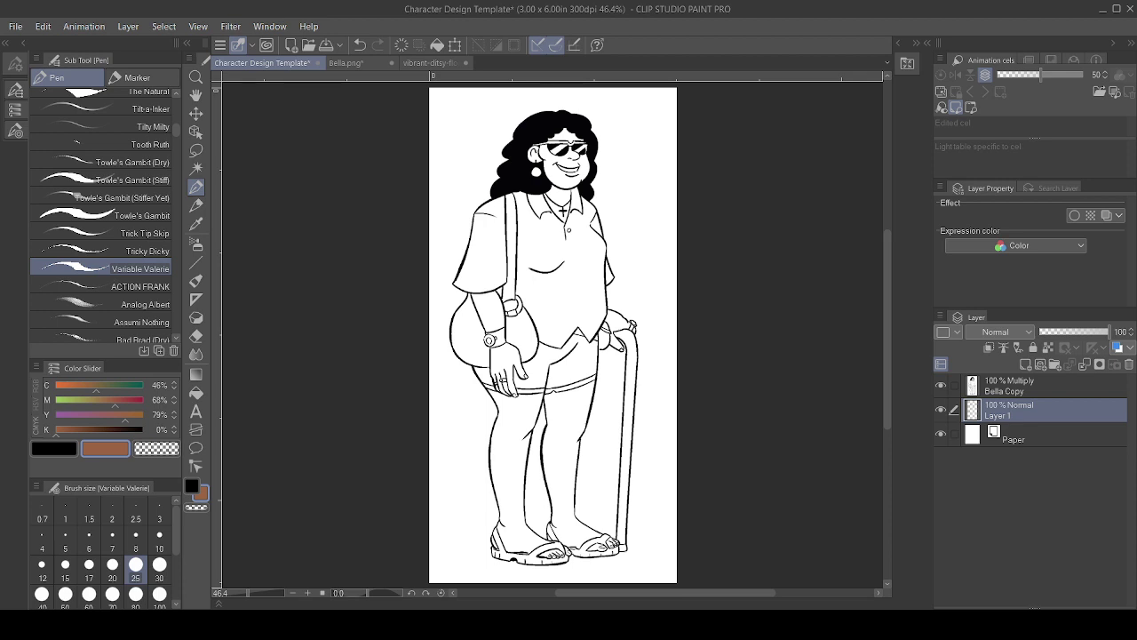
# - Set Layer 1 to Multiply, try filling the hand over the bag with brown using Refer other layers, and undo the fill
pyautogui.hotkey('ctrl', '+')
pyautogui.hotkey('ctrl', '+')
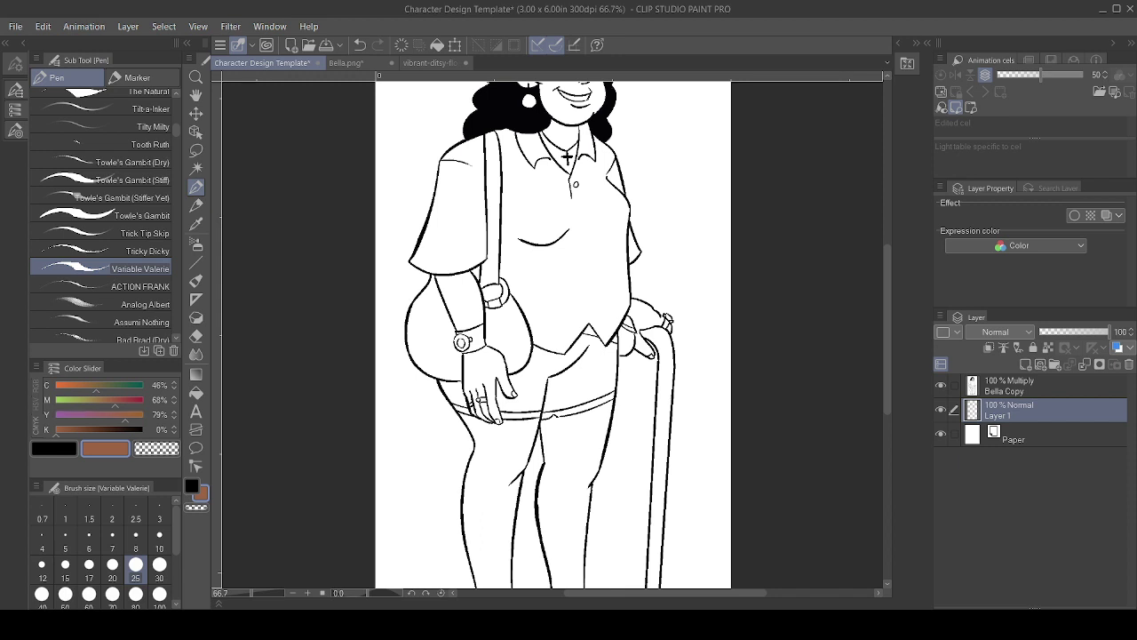
pyautogui.press('g')
pyautogui.press('g')
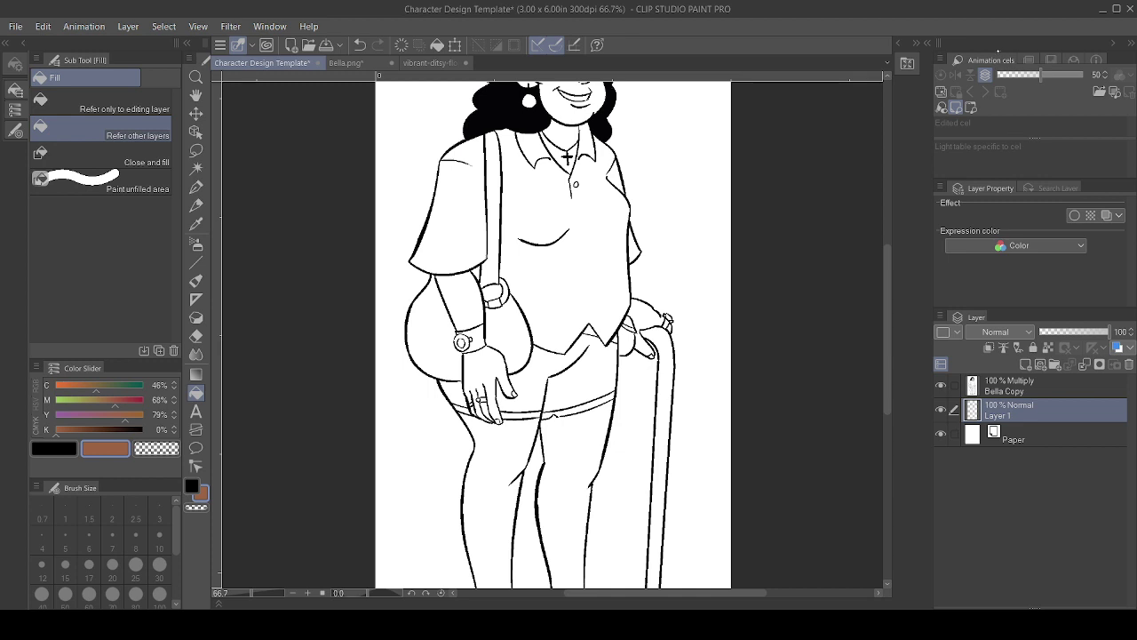
pyautogui.click(486, 377)
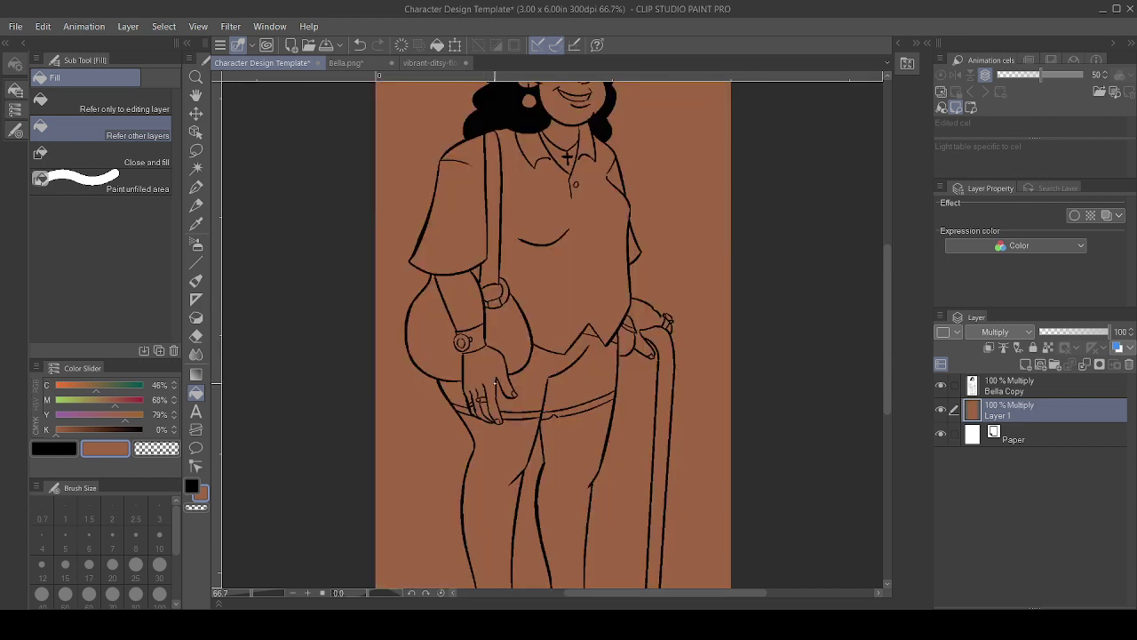
pyautogui.hotkey('ctrl', 'z')
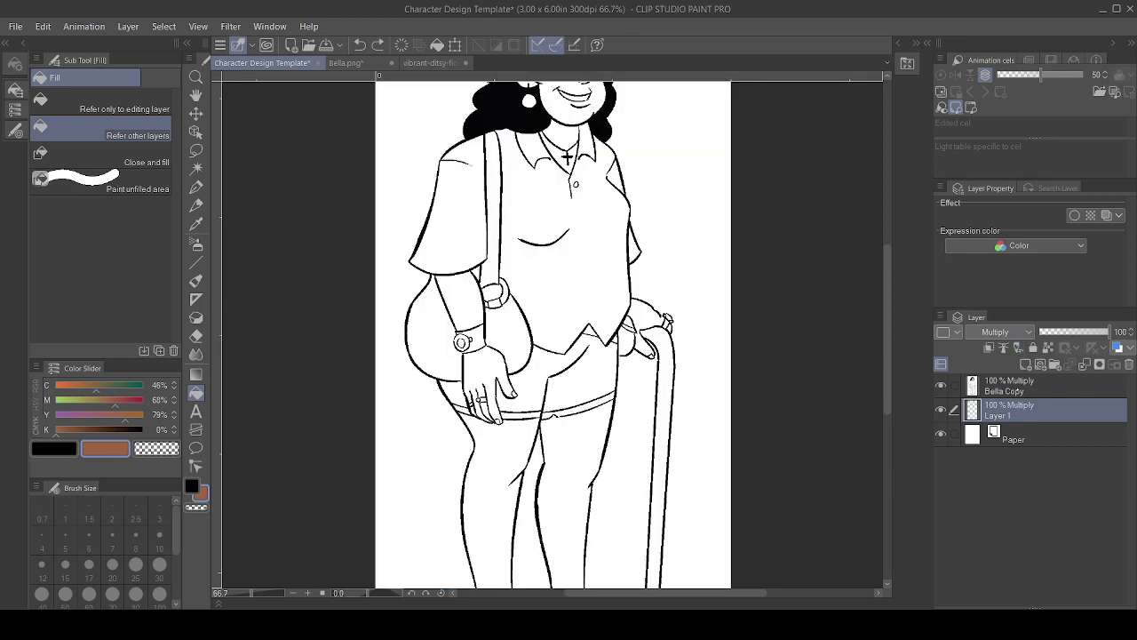
# - Set the Bella Copy line-art layer as the reference layer and make Layer 1 active again
pyautogui.click(1019, 392)
pyautogui.click(1003, 348)
pyautogui.click(1009, 410)
# - Fill the forearm, hand, fingers and fingernails on the handbag side with the brown skin tone
pyautogui.click(471, 302)
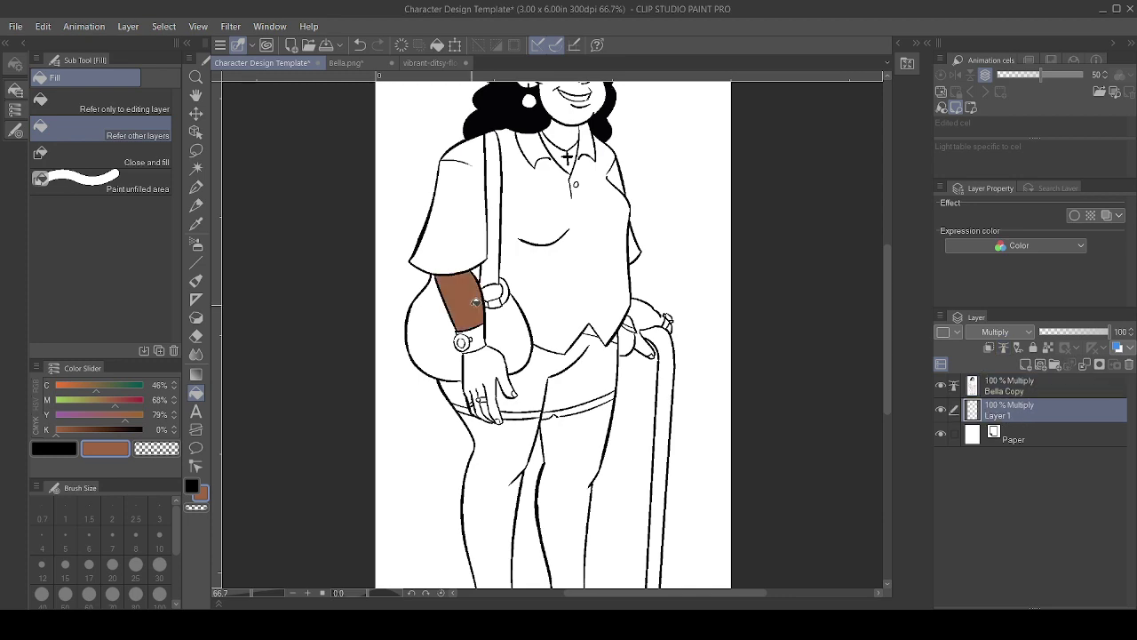
pyautogui.click(490, 371)
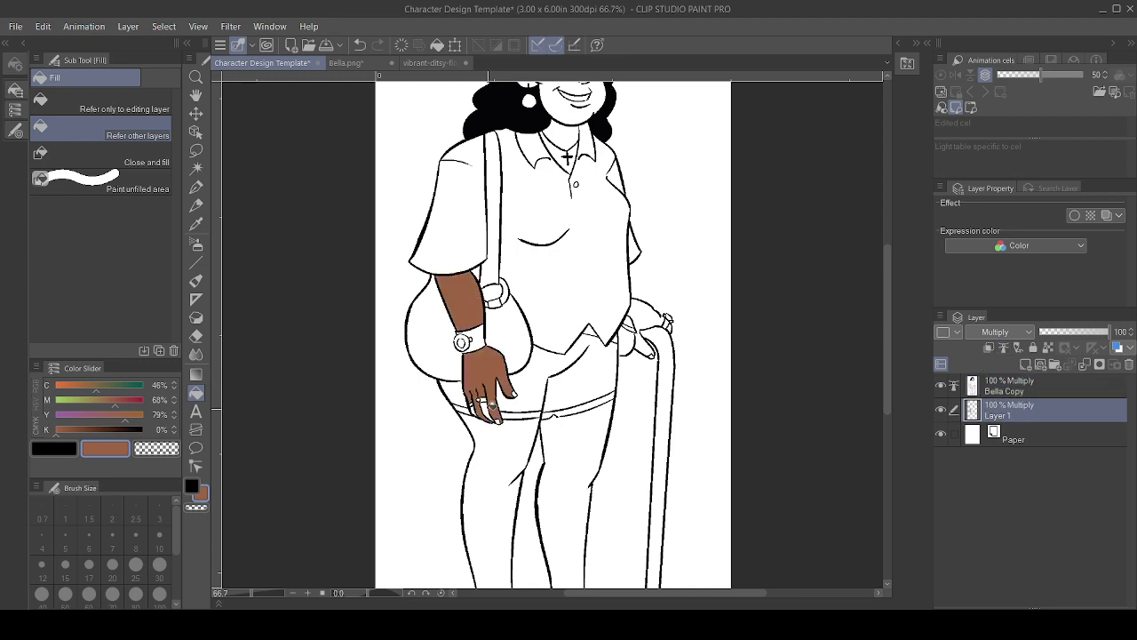
pyautogui.scroll(4, 490, 395)
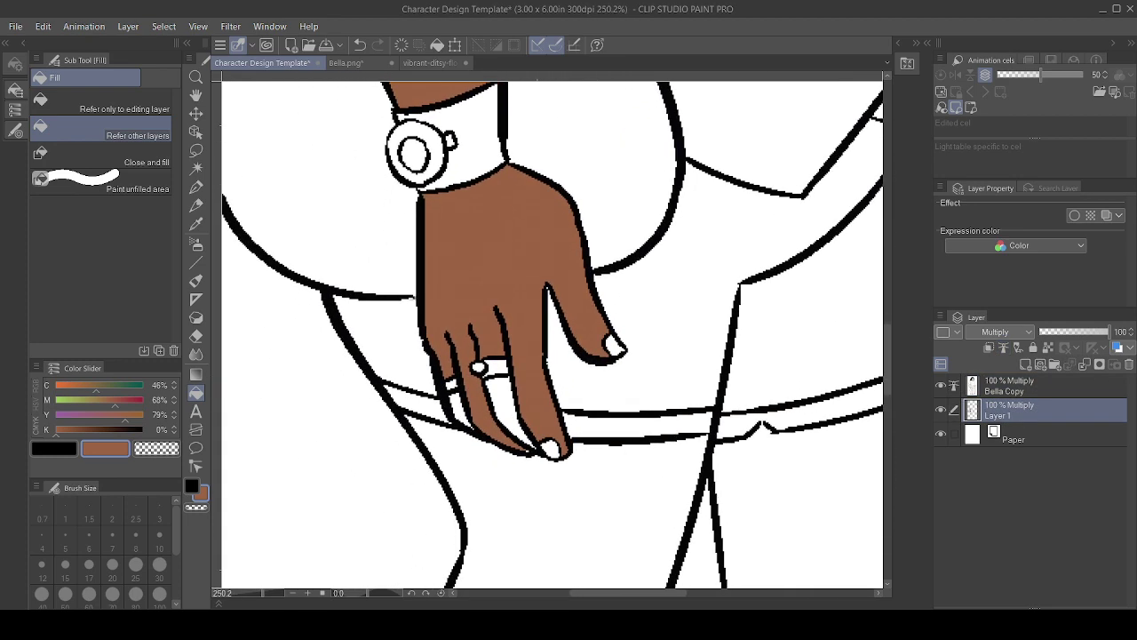
pyautogui.click(494, 410)
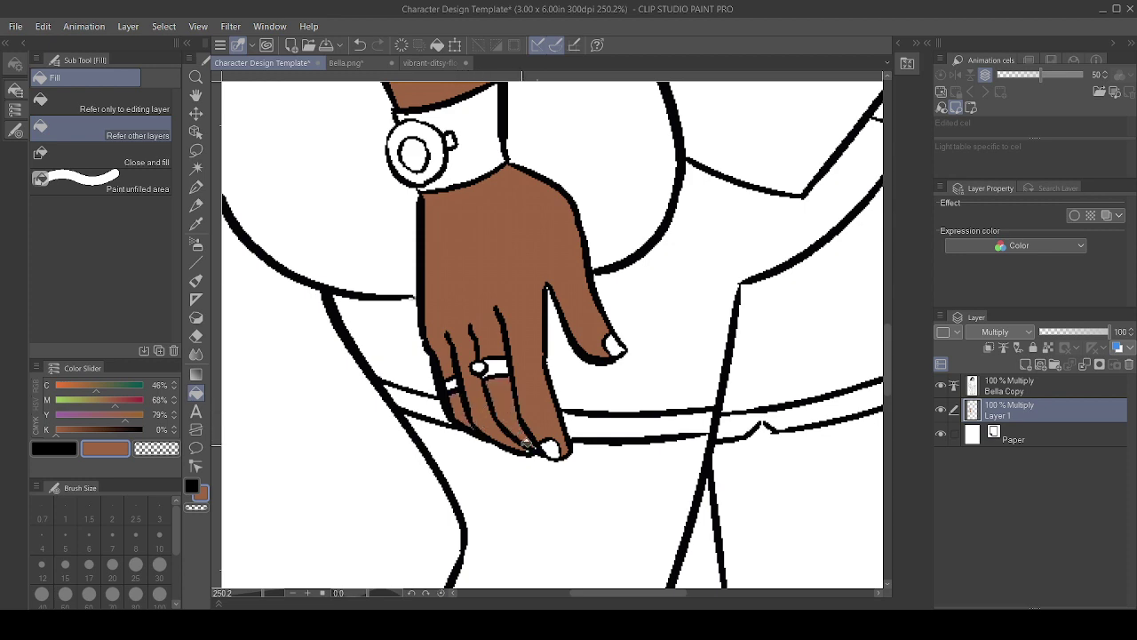
pyautogui.click(548, 446)
pyautogui.click(617, 344)
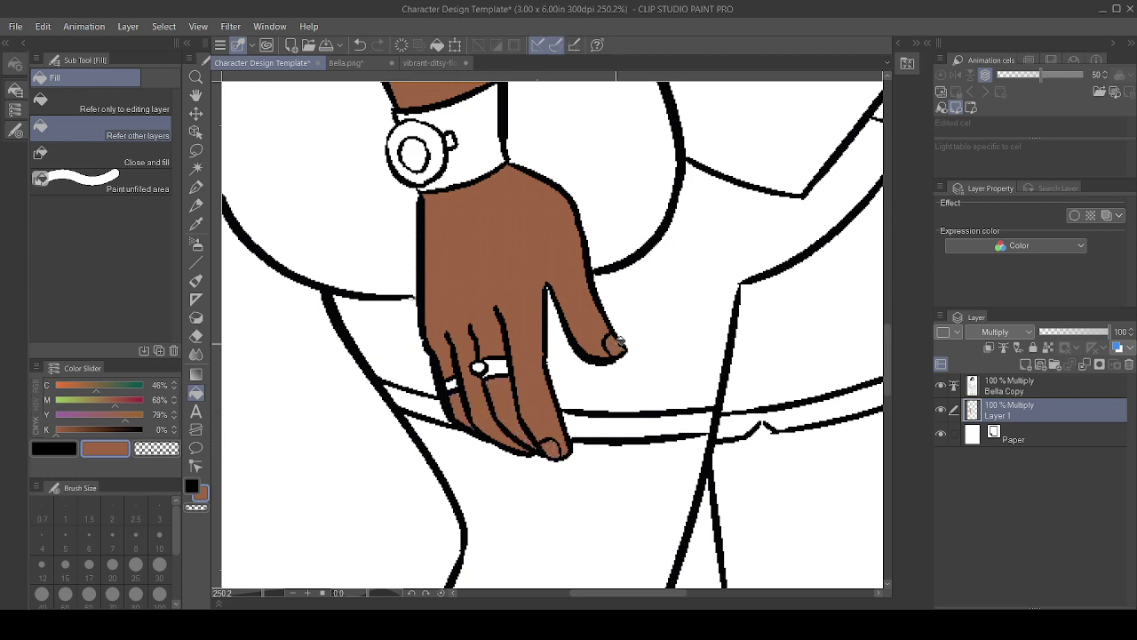
# - Fill the hand resting on the cane, including its thumbnail and the finger beside the ring, with the brown skin tone
pyautogui.moveTo(853, 303); pyautogui.dragTo(233, 416)
pyautogui.scroll(-1, 673, 338)
pyautogui.moveTo(673, 337); pyautogui.dragTo(718, 399)
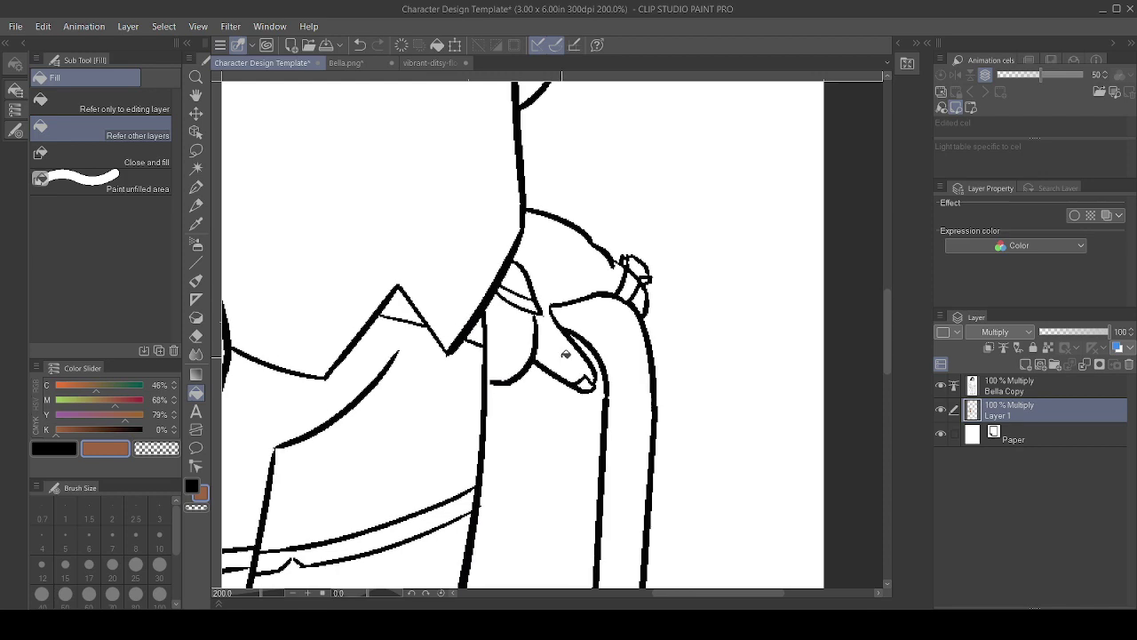
pyautogui.click(566, 354)
pyautogui.click(590, 385)
pyautogui.click(642, 304)
# - Fill the neck, ear, face and forehead with the brown skin tone
pyautogui.moveTo(533, 177); pyautogui.dragTo(831, 530)
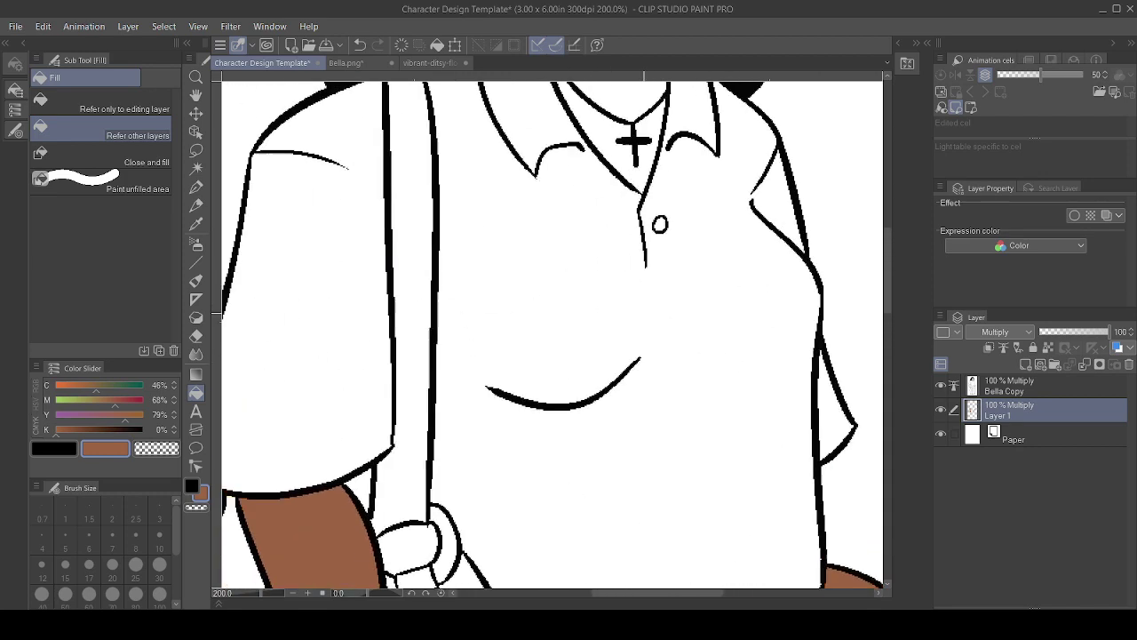
pyautogui.moveTo(760, 98); pyautogui.dragTo(698, 407)
pyautogui.scroll(-5, 551, 337)
pyautogui.click(544, 348)
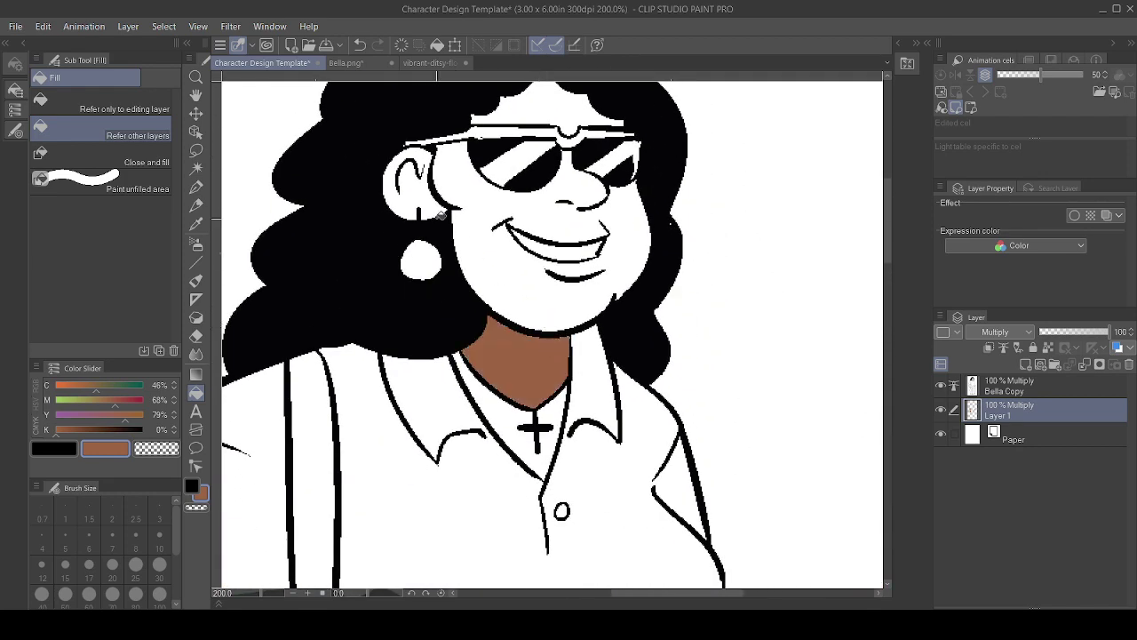
pyautogui.click(417, 176)
pyautogui.click(575, 290)
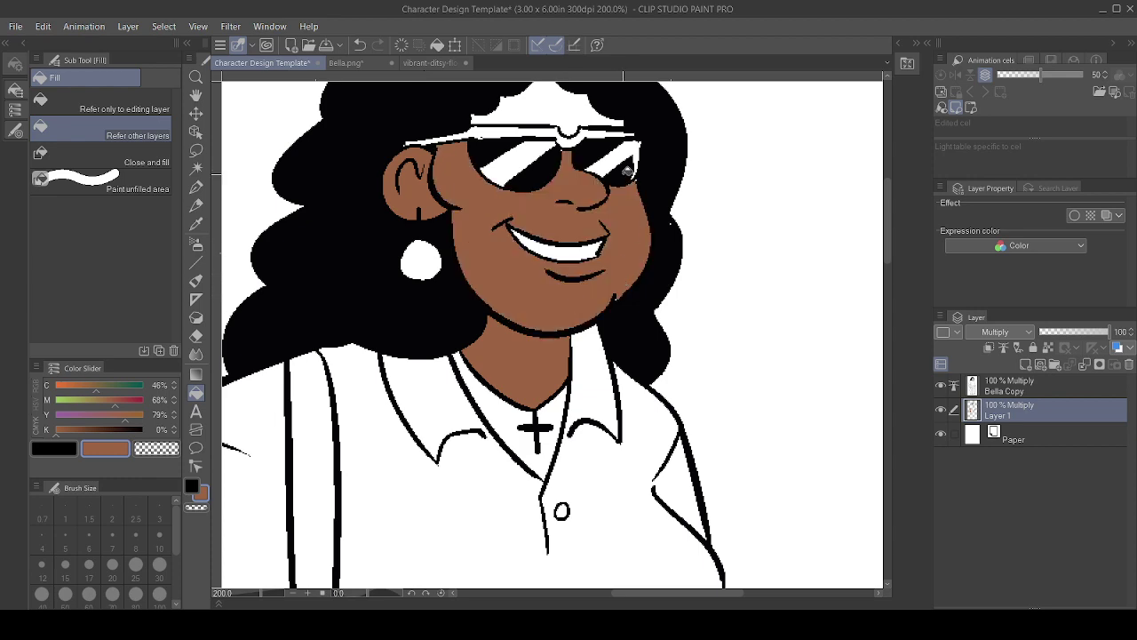
pyautogui.click(584, 103)
# - Fill the chest area around the cross necklace inside the open collar with the brown skin tone
pyautogui.scroll(5, 656, 354)
pyautogui.press('p')
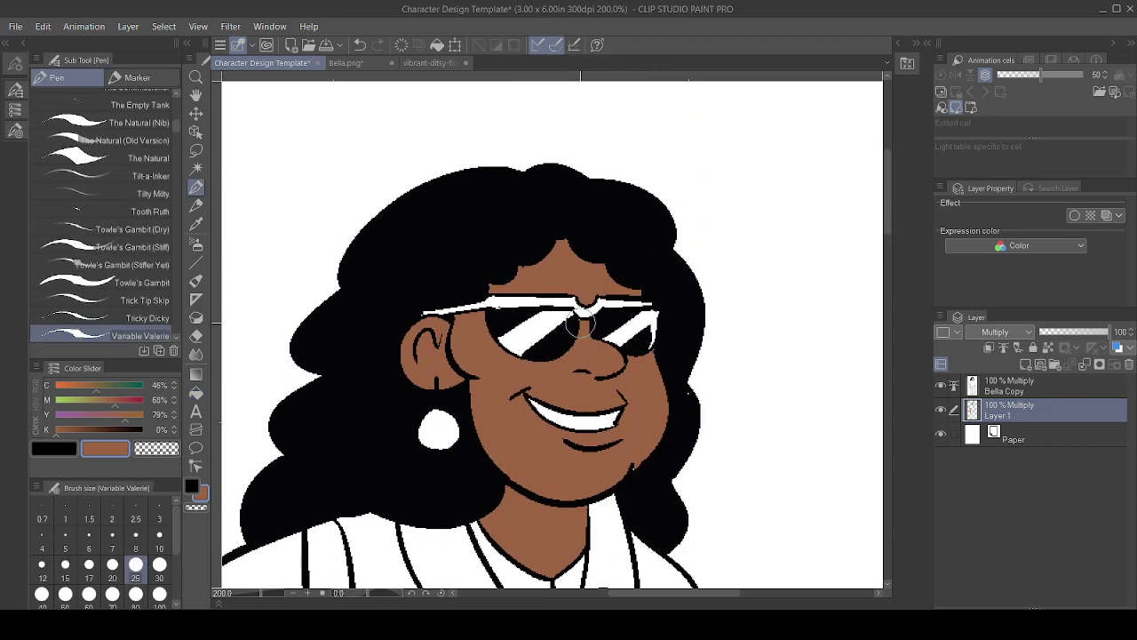
pyautogui.scroll(-3, 642, 355)
pyautogui.scroll(-2, 595, 337)
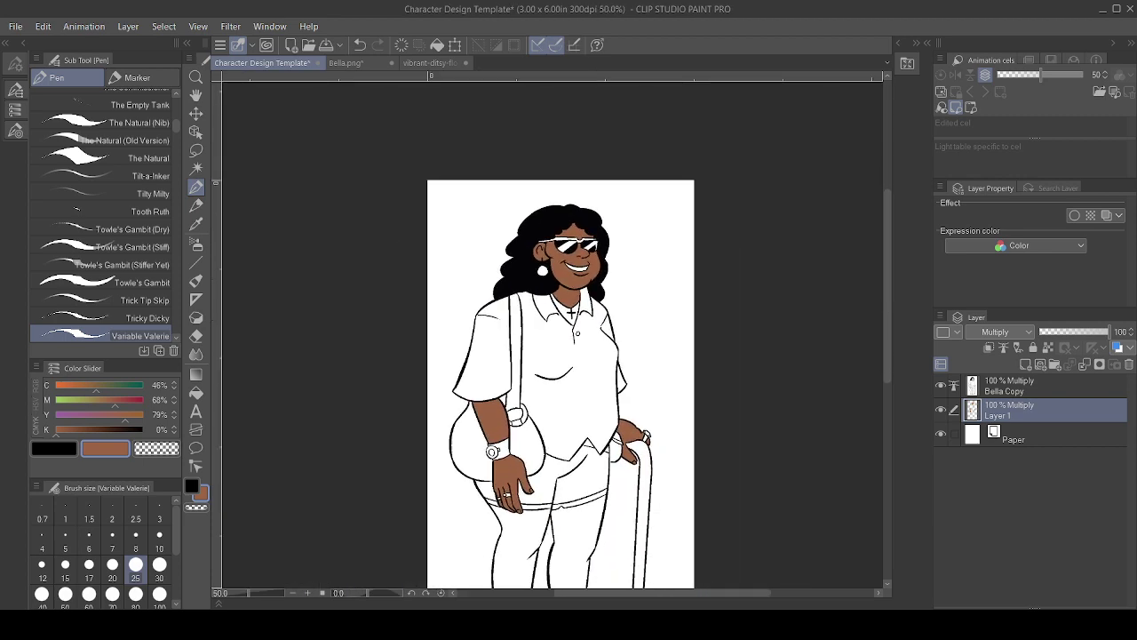
pyautogui.scroll(4, 590, 293)
pyautogui.press('g')
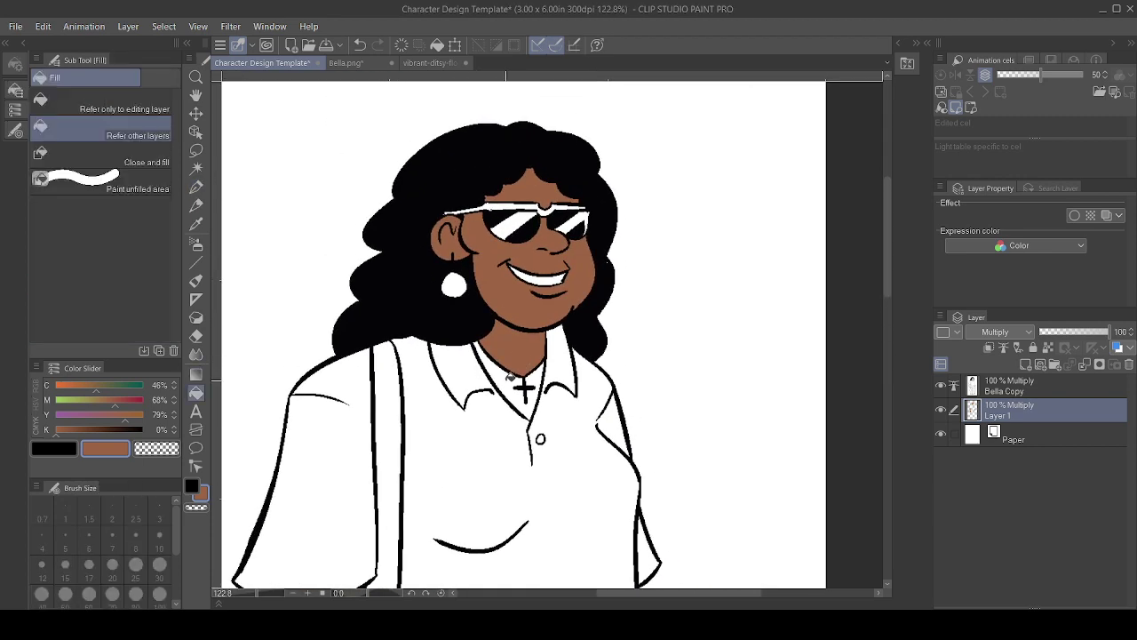
pyautogui.click(546, 348)
# - Paint a small brown Pen stroke at the heel opening of the front sandal
pyautogui.scroll(-3, 627, 345)
pyautogui.moveTo(627, 345); pyautogui.dragTo(531, 199)
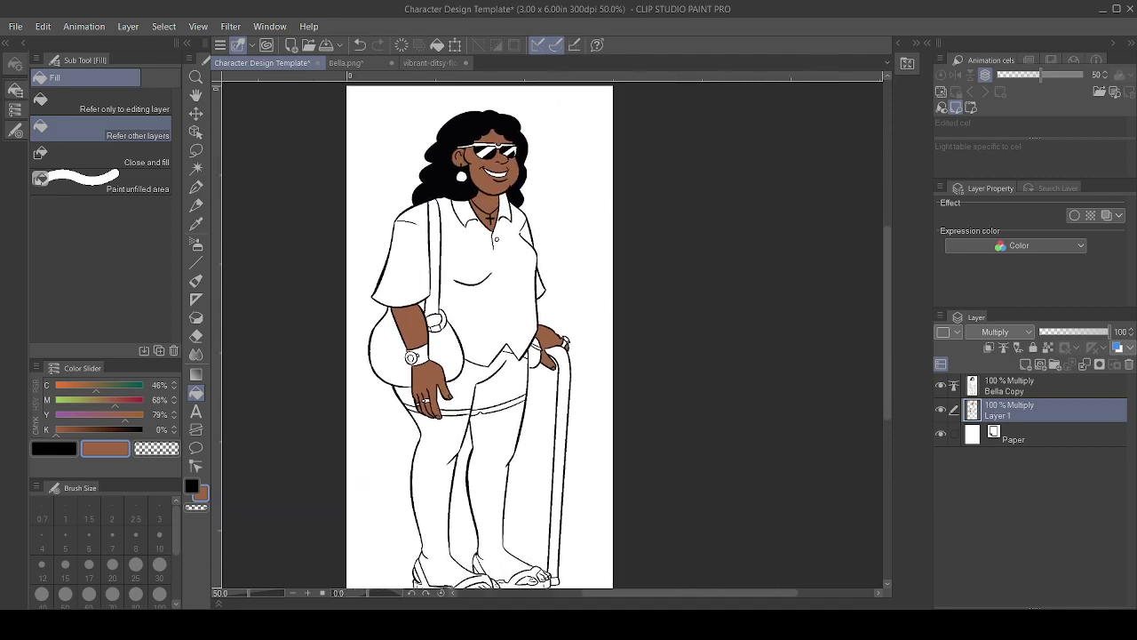
pyautogui.moveTo(468, 571); pyautogui.dragTo(586, 372)
pyautogui.scroll(2, 586, 372)
pyautogui.scroll(1, 599, 389)
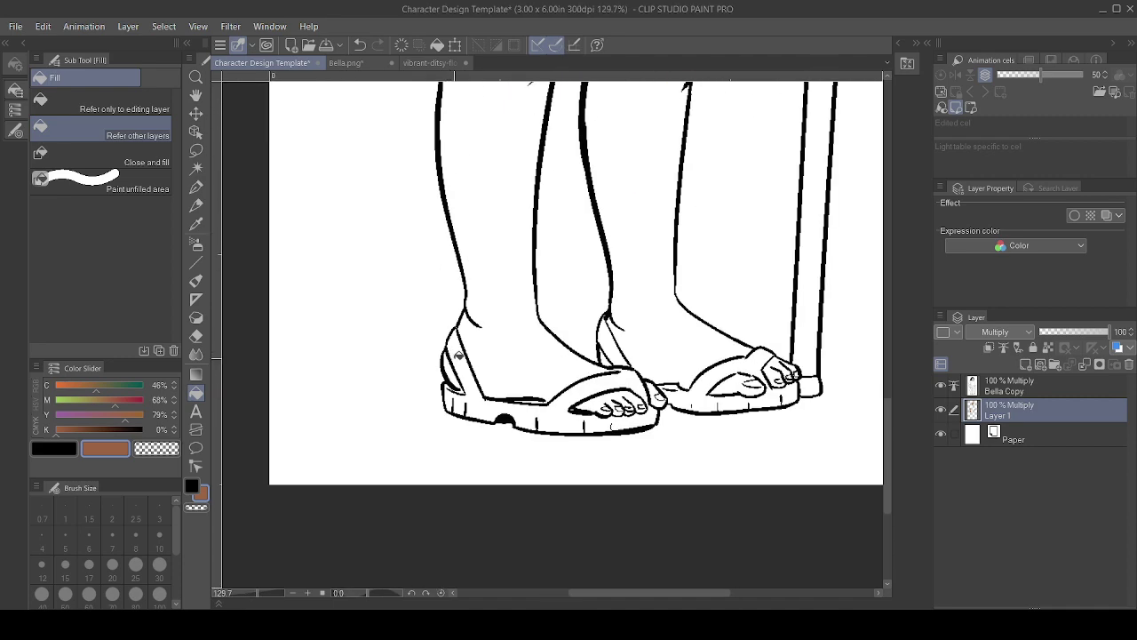
pyautogui.press('p')
pyautogui.moveTo(458, 386); pyautogui.dragTo(460, 386)
# - Fill the front foot's toes, the heel opening, and the rest of that foot and leg with the brown skin tone
pyautogui.press('g')
pyautogui.click(595, 405)
pyautogui.click(619, 411)
pyautogui.click(629, 411)
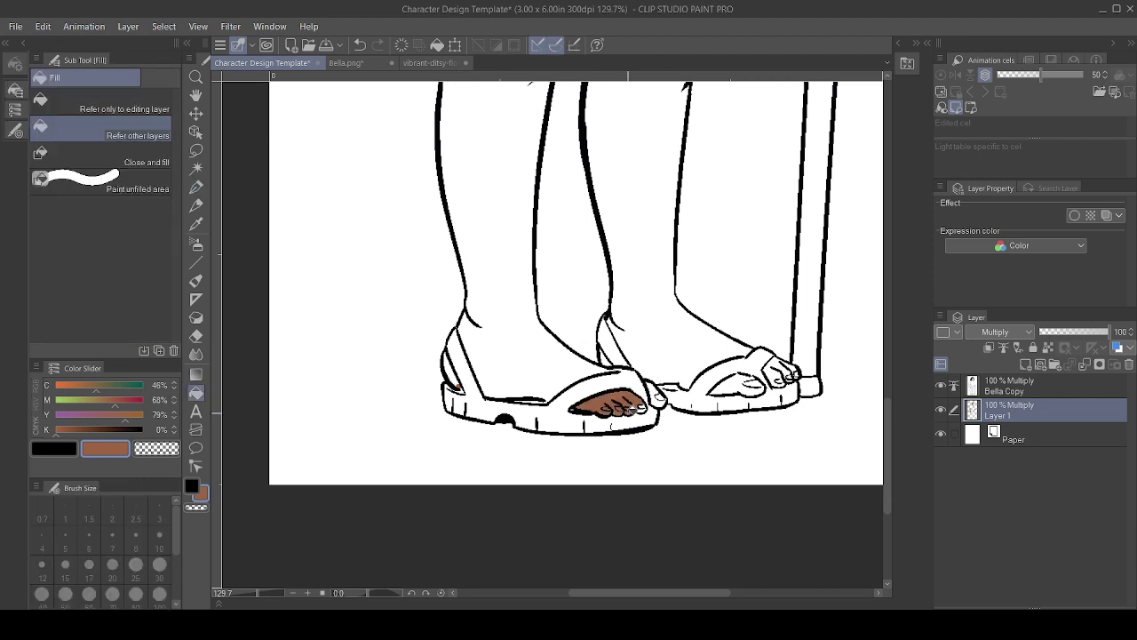
pyautogui.click(661, 396)
pyautogui.click(454, 373)
pyautogui.click(512, 373)
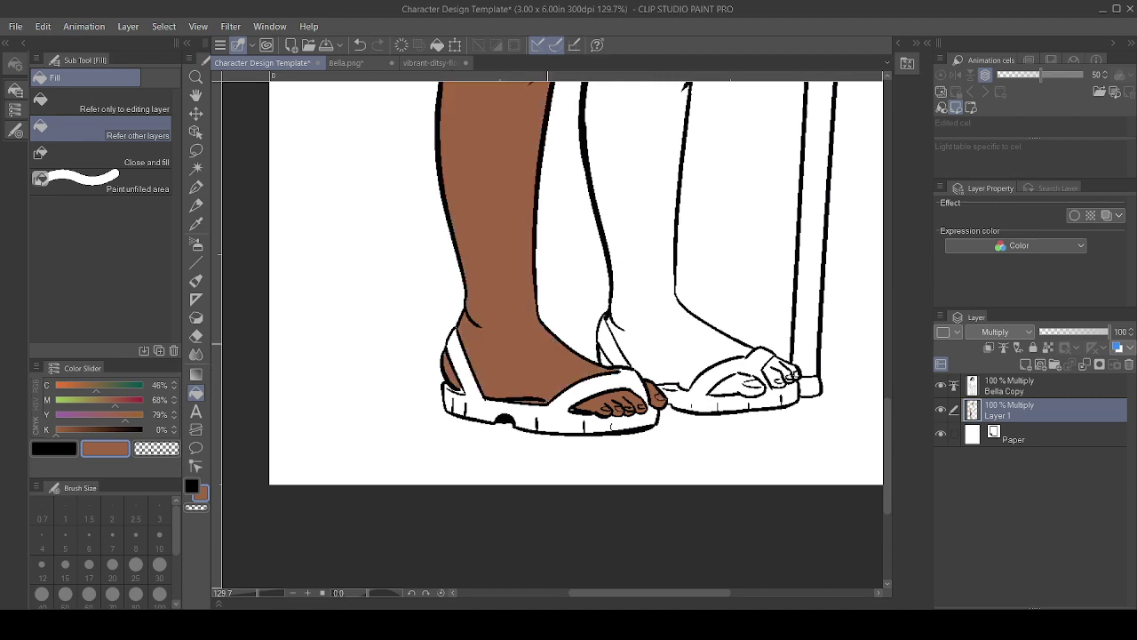
# - Fill the leg and foot nearest the cane, including all its toes, with the brown skin tone
pyautogui.moveTo(533, 115); pyautogui.dragTo(428, 582)
pyautogui.scroll(-10, 511, 355)
pyautogui.hscroll(3, 511, 356)
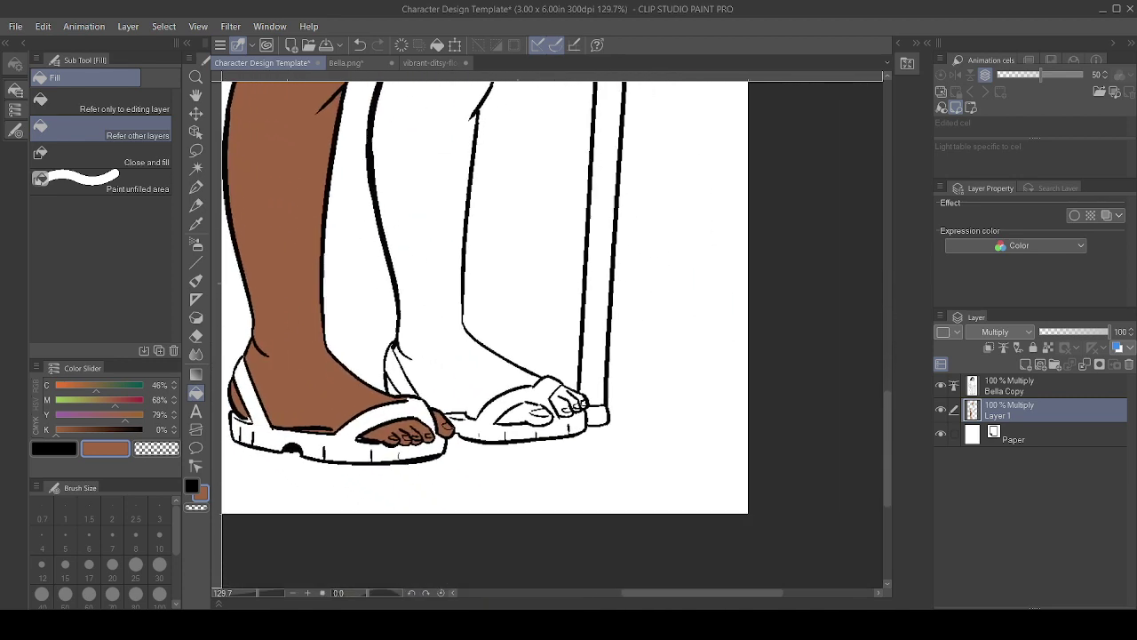
pyautogui.click(491, 378)
pyautogui.click(524, 413)
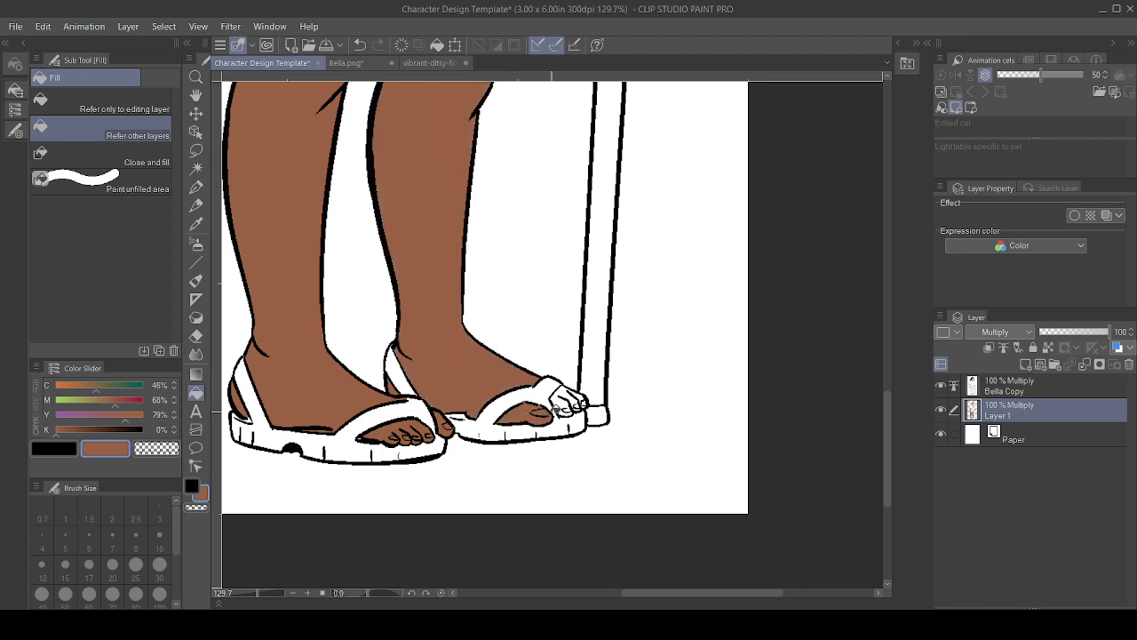
pyautogui.click(568, 402)
pyautogui.click(565, 410)
pyautogui.click(583, 401)
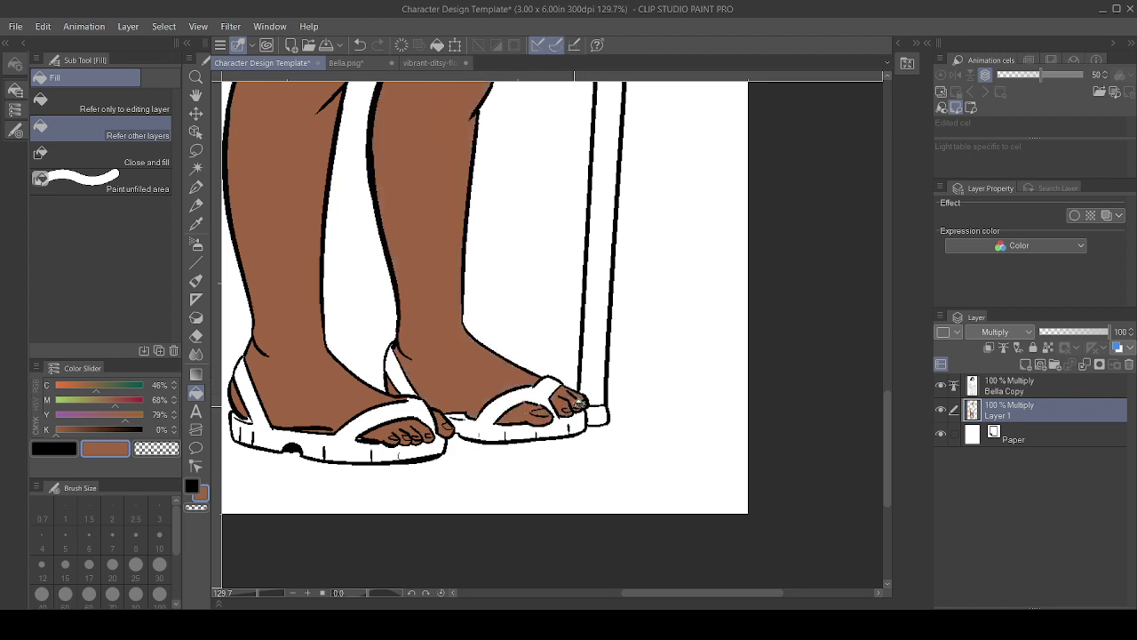
# - Examine the whole figure from head to feet for skin areas that still lack color
pyautogui.scroll(6, 634, 355)
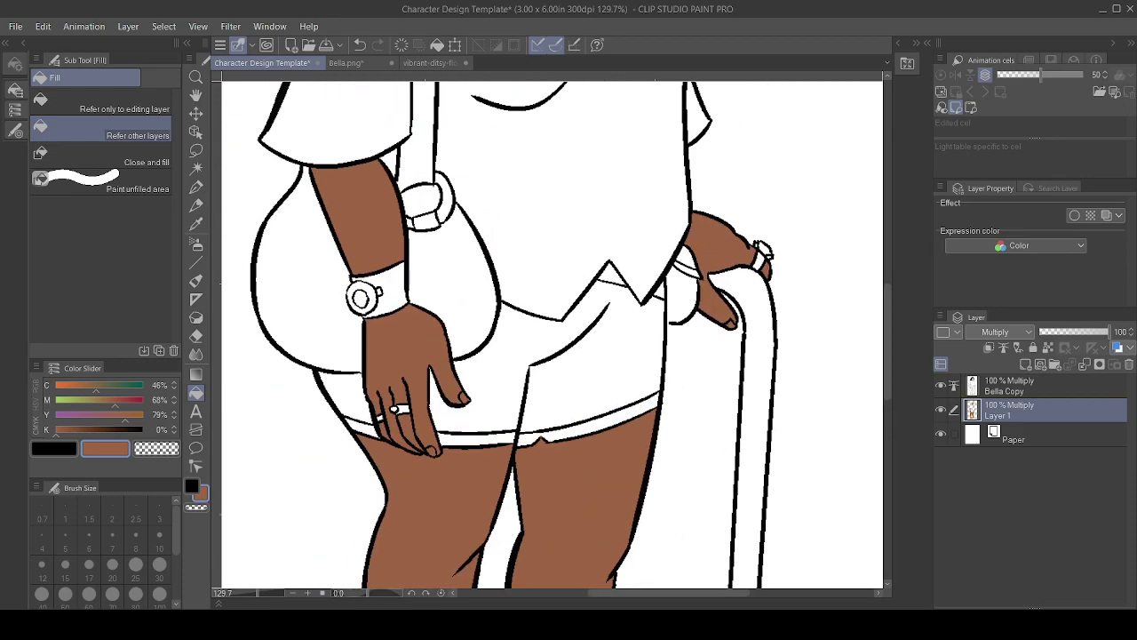
pyautogui.scroll(-2, 582, 353)
pyautogui.moveTo(552, 181); pyautogui.dragTo(549, 404)
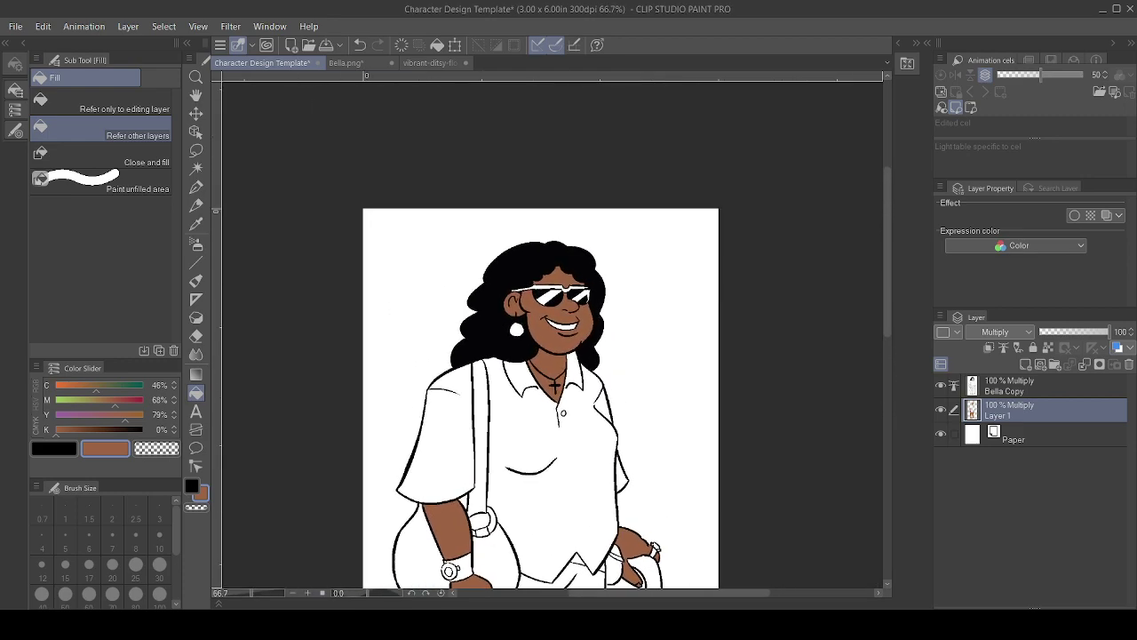
pyautogui.scroll(3, 540, 400)
pyautogui.scroll(-8, 551, 337)
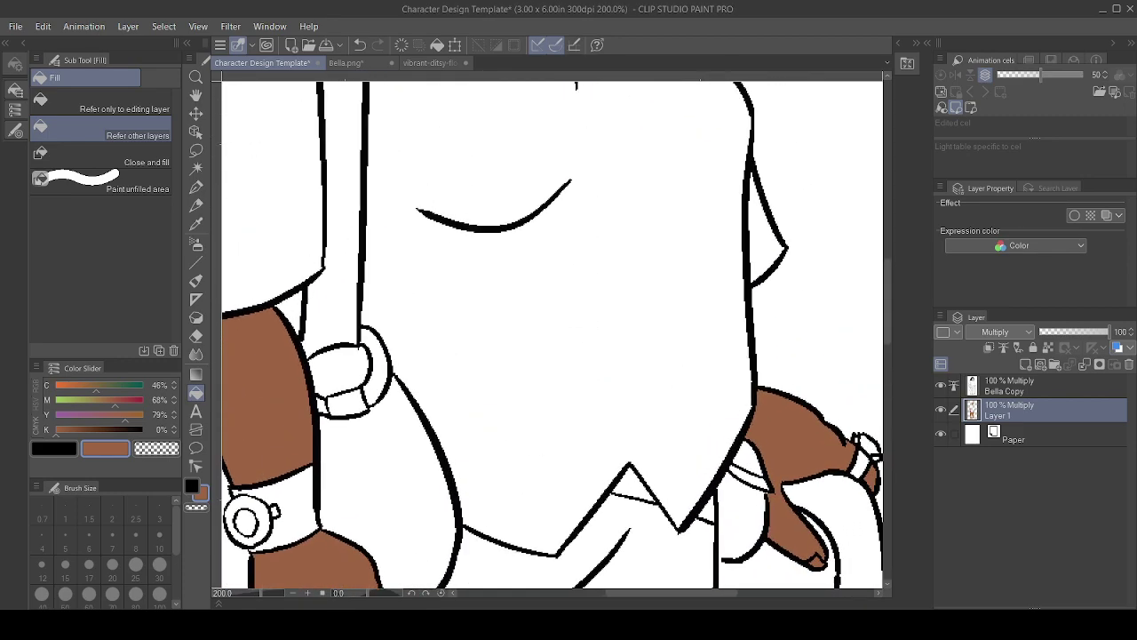
pyautogui.moveTo(582, 198); pyautogui.dragTo(549, 352)
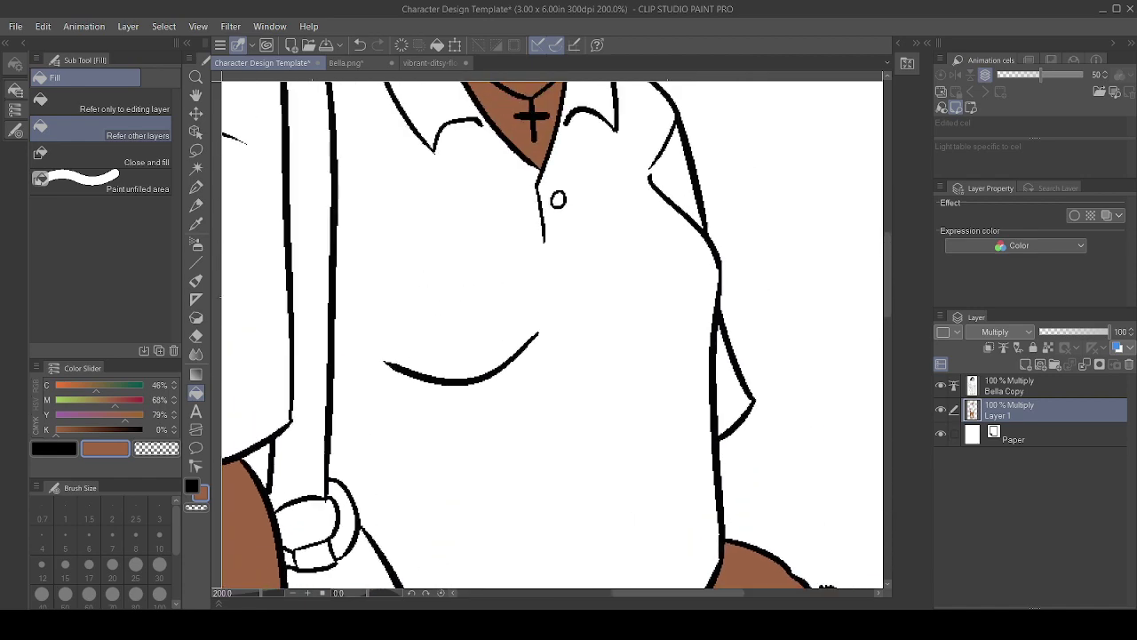
pyautogui.scroll(-2, 549, 352)
pyautogui.moveTo(549, 497); pyautogui.dragTo(535, 200)
pyautogui.scroll(-1, 551, 337)
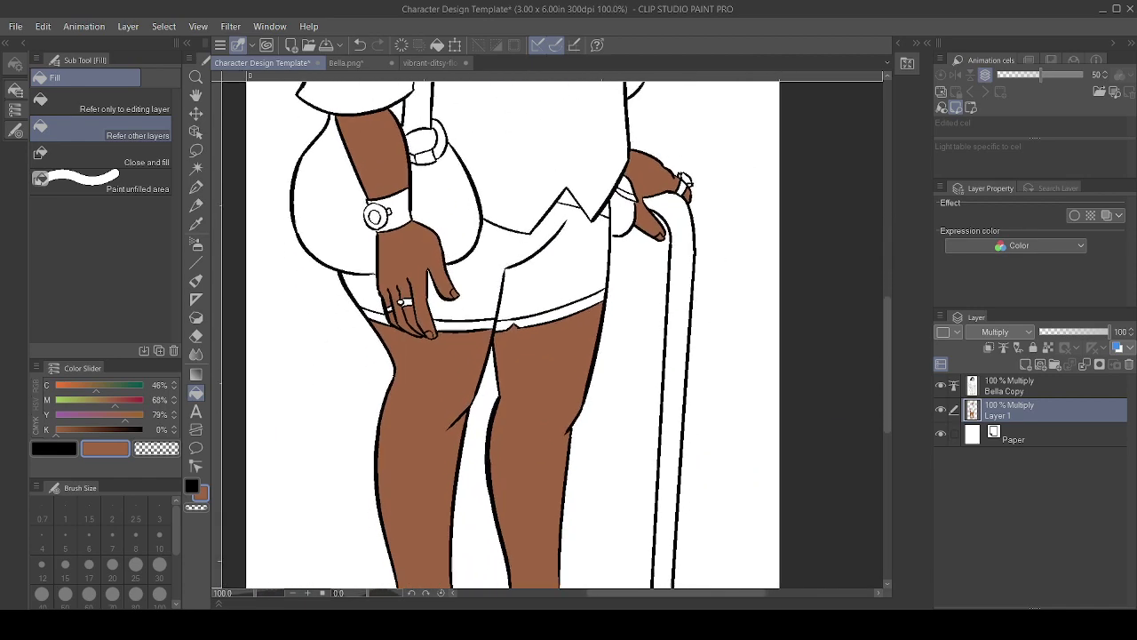
pyautogui.scroll(6, 551, 338)
pyautogui.scroll(-3, 551, 338)
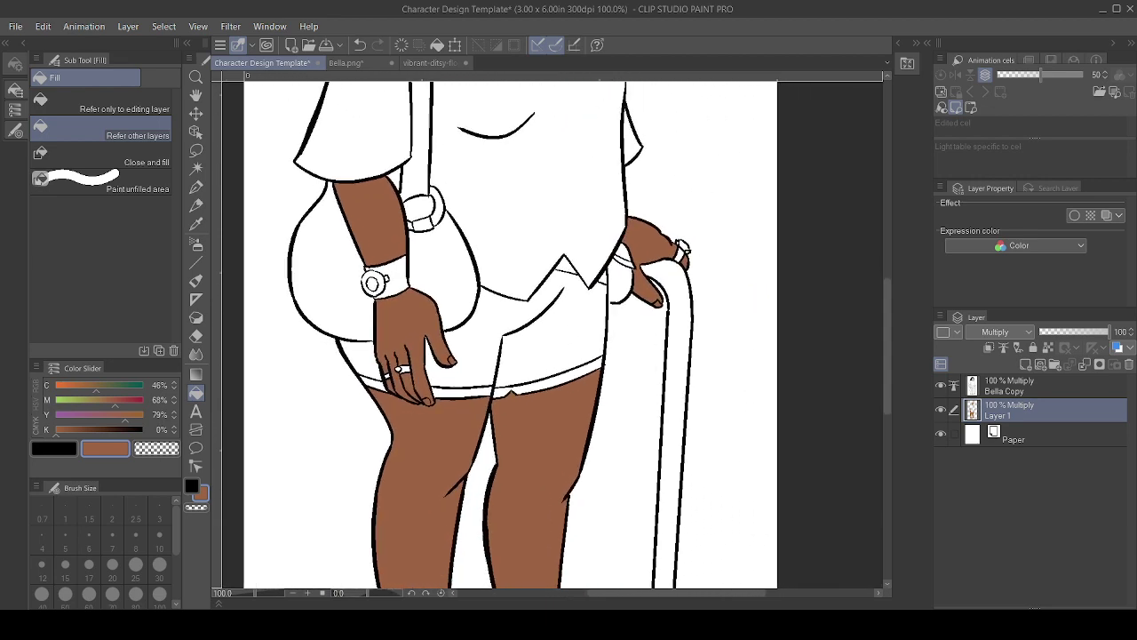
pyautogui.scroll(-2, 579, 496)
pyautogui.moveTo(551, 338); pyautogui.dragTo(453, 194)
pyautogui.scroll(3, 551, 338)
pyautogui.scroll(3, 551, 338)
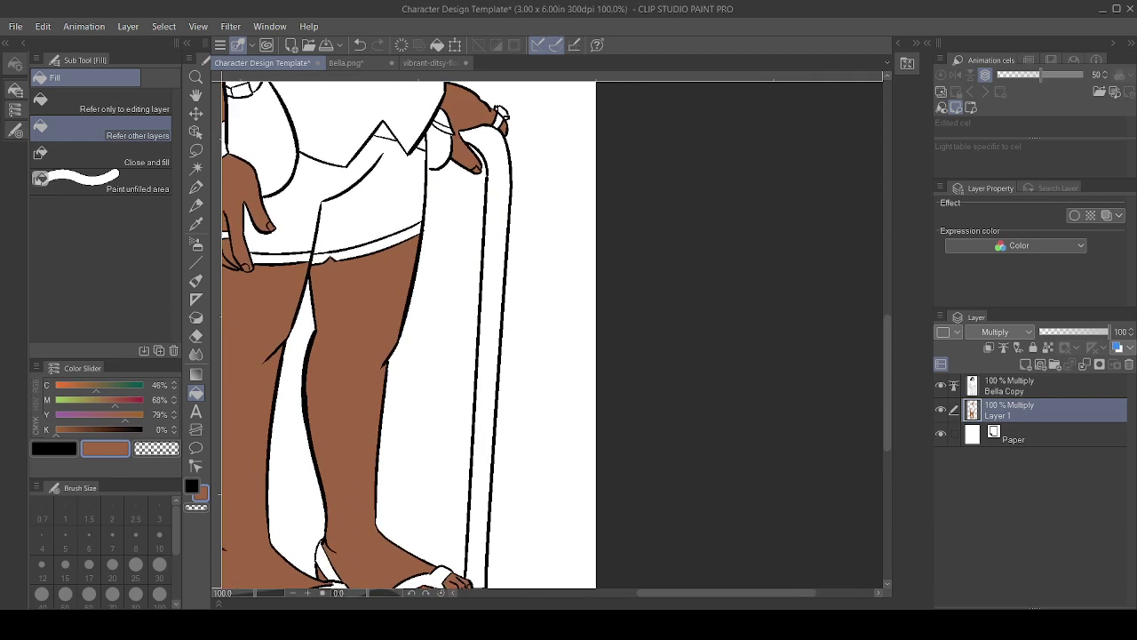
# - Set the color to a dark brown with C 78, M 90, Y 90, K 0 and fill the cane with it
pyautogui.click(118, 386)
pyautogui.click(136, 399)
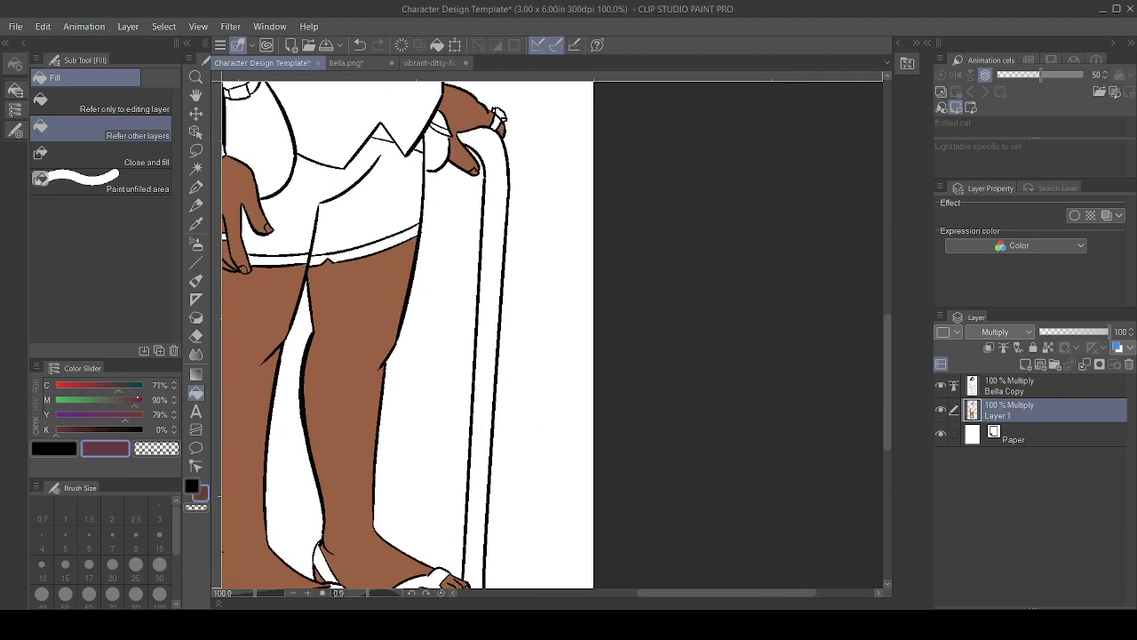
pyautogui.click(500, 204)
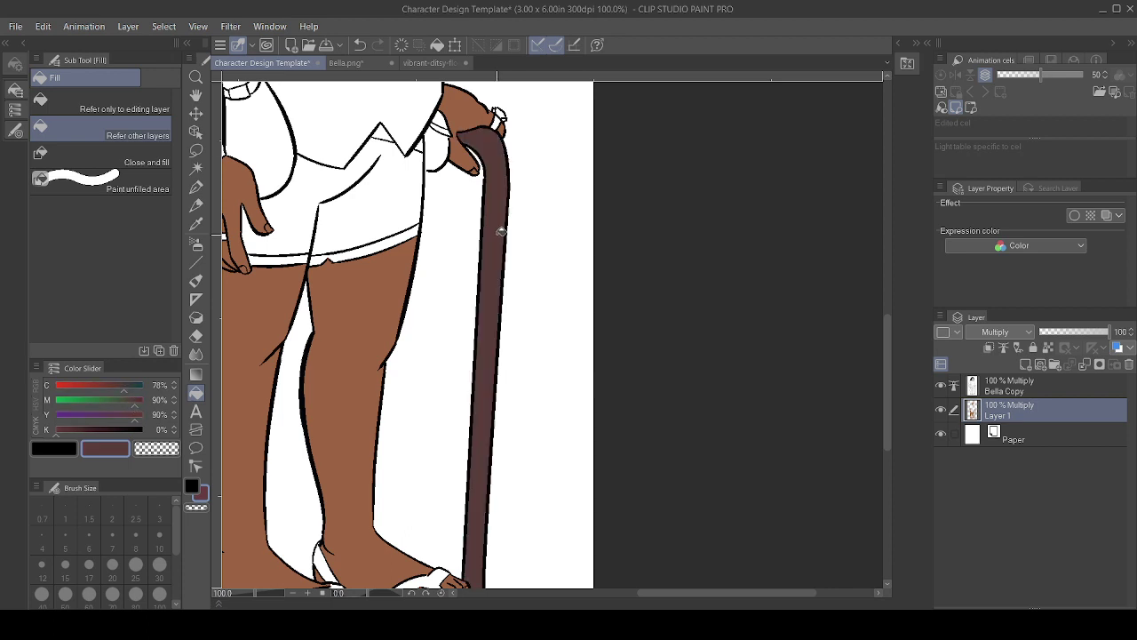
# - Try to fill the cane's tip with a gray-brown of C 68, M 65, Y 69, K 0
pyautogui.scroll(-3, 503, 328)
pyautogui.scroll(-1, 498, 330)
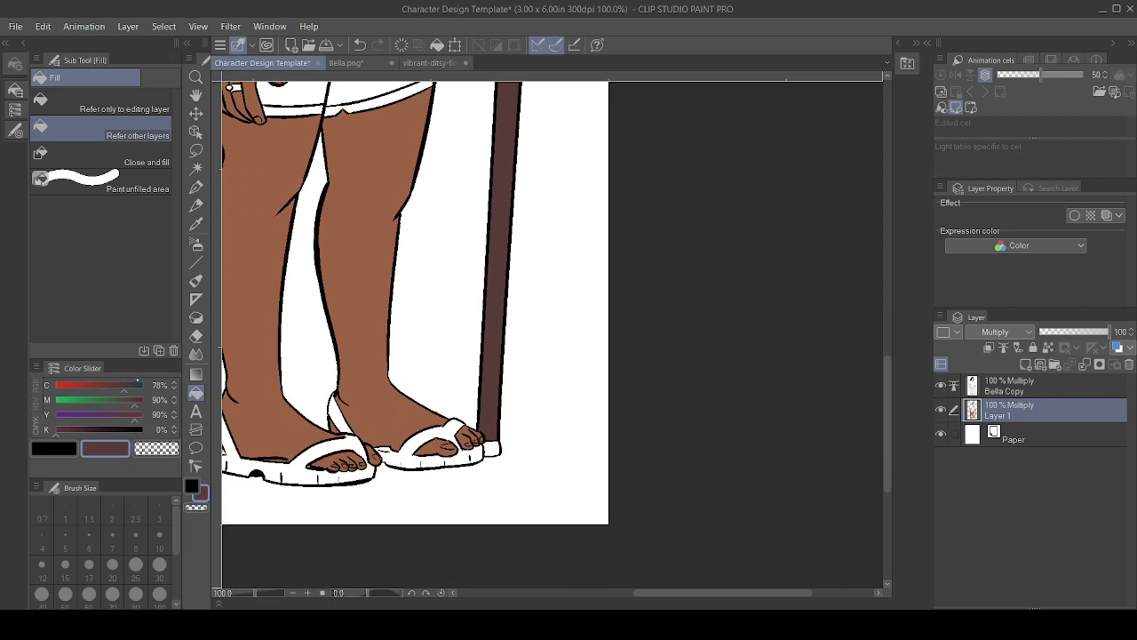
pyautogui.click(138, 385)
pyautogui.click(128, 385)
pyautogui.click(127, 399)
pyautogui.click(123, 414)
pyautogui.click(121, 384)
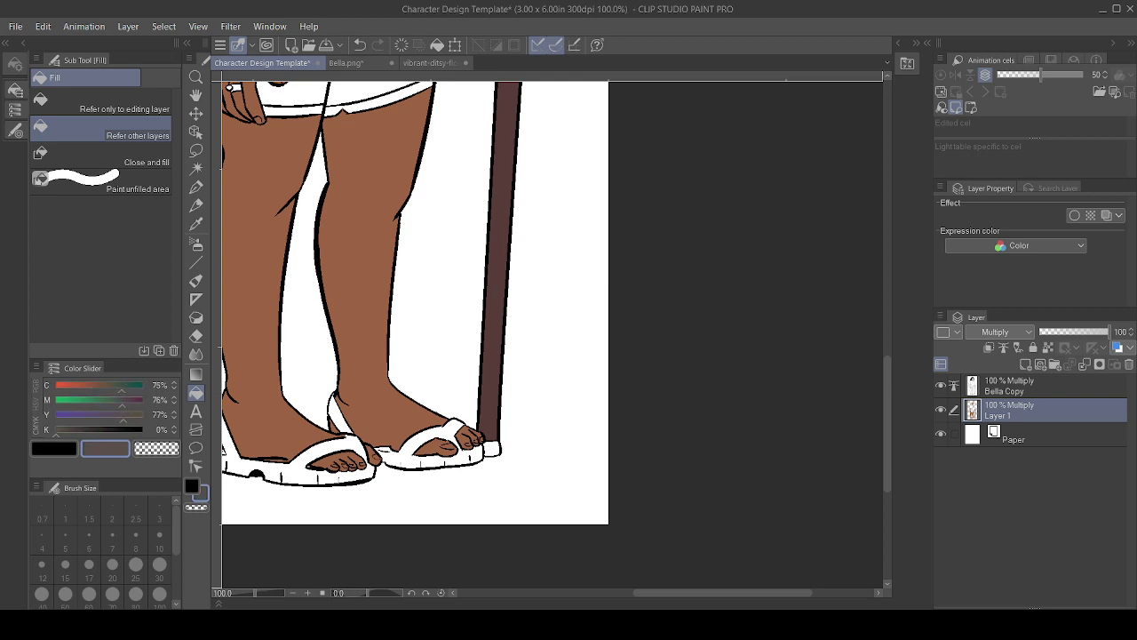
pyautogui.click(112, 399)
pyautogui.click(116, 414)
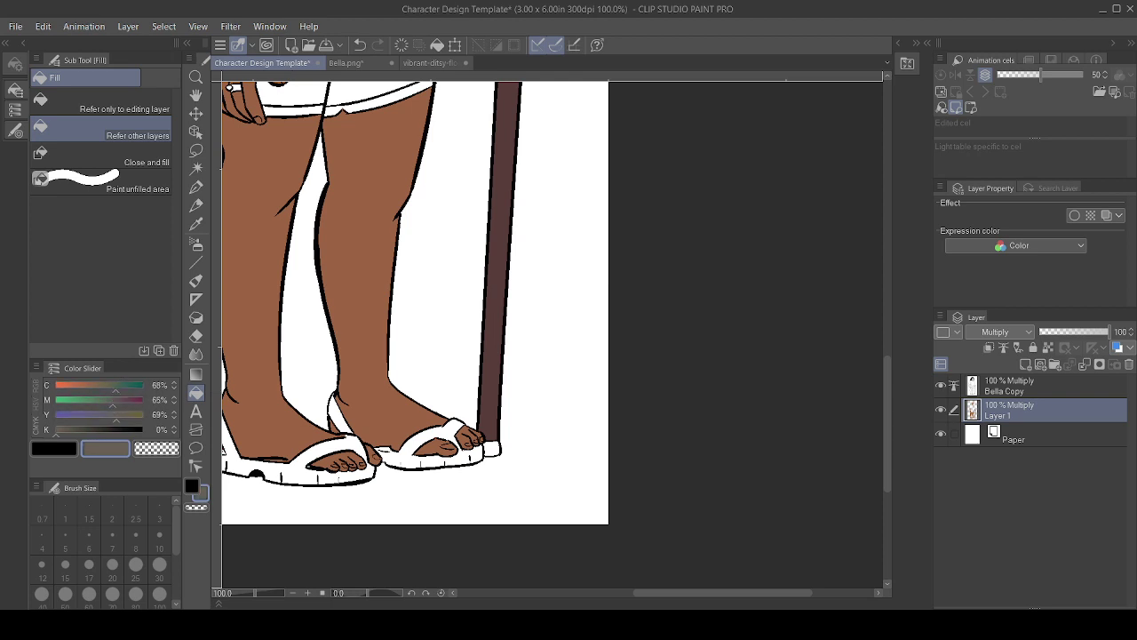
pyautogui.click(491, 450)
pyautogui.hotkey('ctrl', 'z')
# - Set the color to a lighter gray-brown with C 59, M 58, Y 61, K 0 and fill the cane's tip
pyautogui.click(107, 385)
pyautogui.click(108, 399)
pyautogui.click(490, 449)
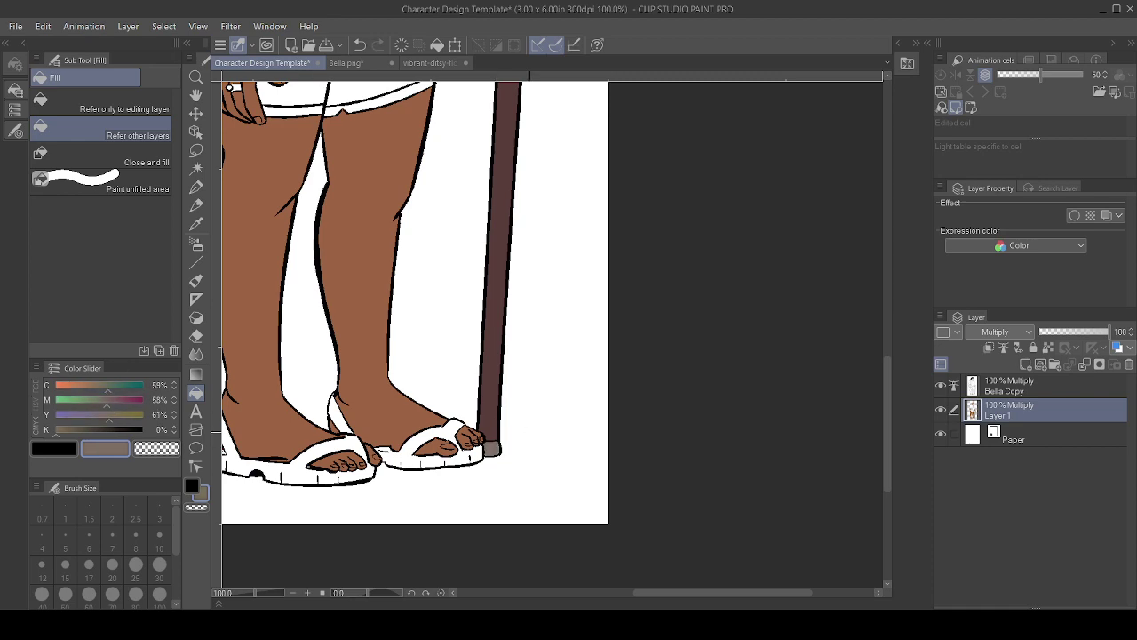
# - Try to fill the front sandal with a muted tan of C 40, M 41, Y 55, K 0
pyautogui.moveTo(529, 432); pyautogui.dragTo(591, 539)
pyautogui.scroll(-3, 591, 369)
pyautogui.moveTo(591, 368); pyautogui.dragTo(568, 500)
pyautogui.scroll(-3, 551, 333)
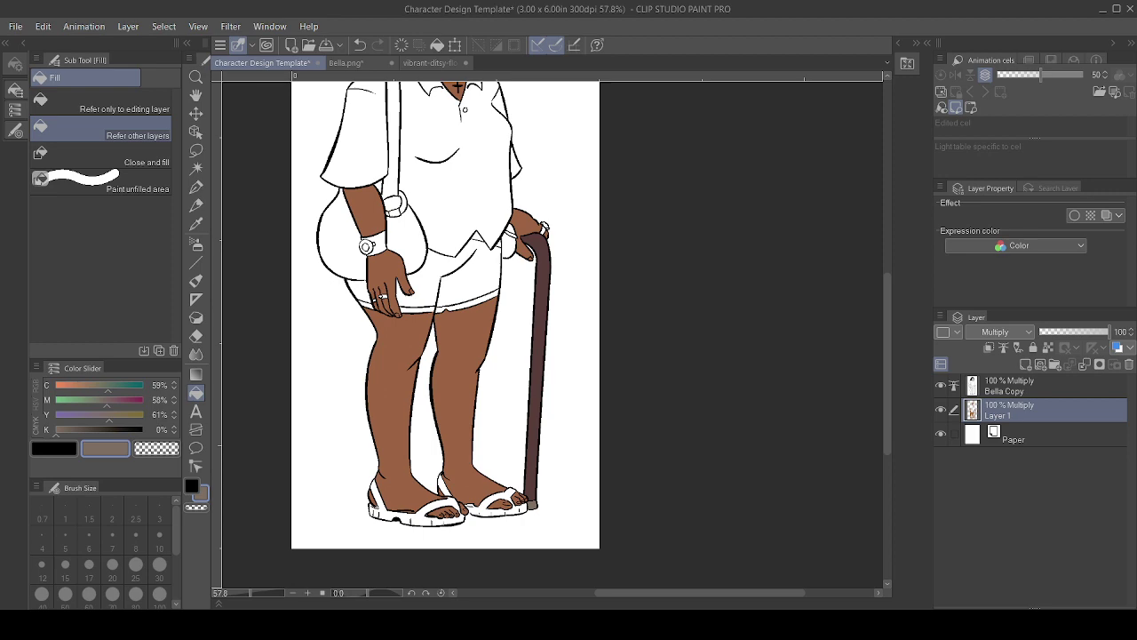
pyautogui.moveTo(437, 471); pyautogui.dragTo(460, 322)
pyautogui.scroll(3, 438, 454)
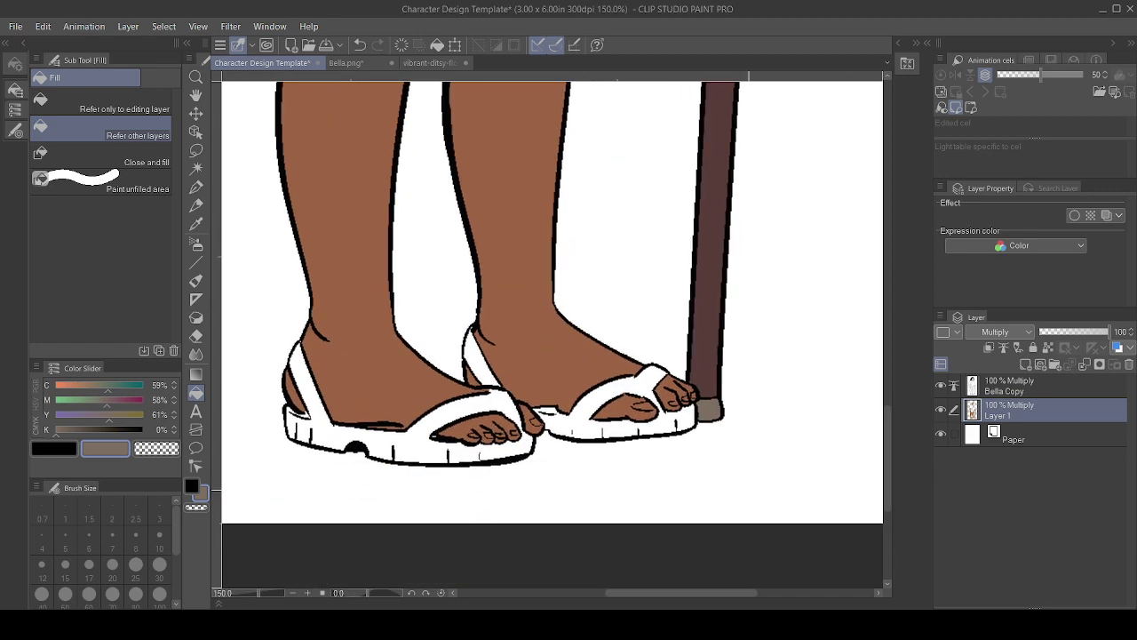
pyautogui.click(96, 385)
pyautogui.click(96, 401)
pyautogui.click(104, 416)
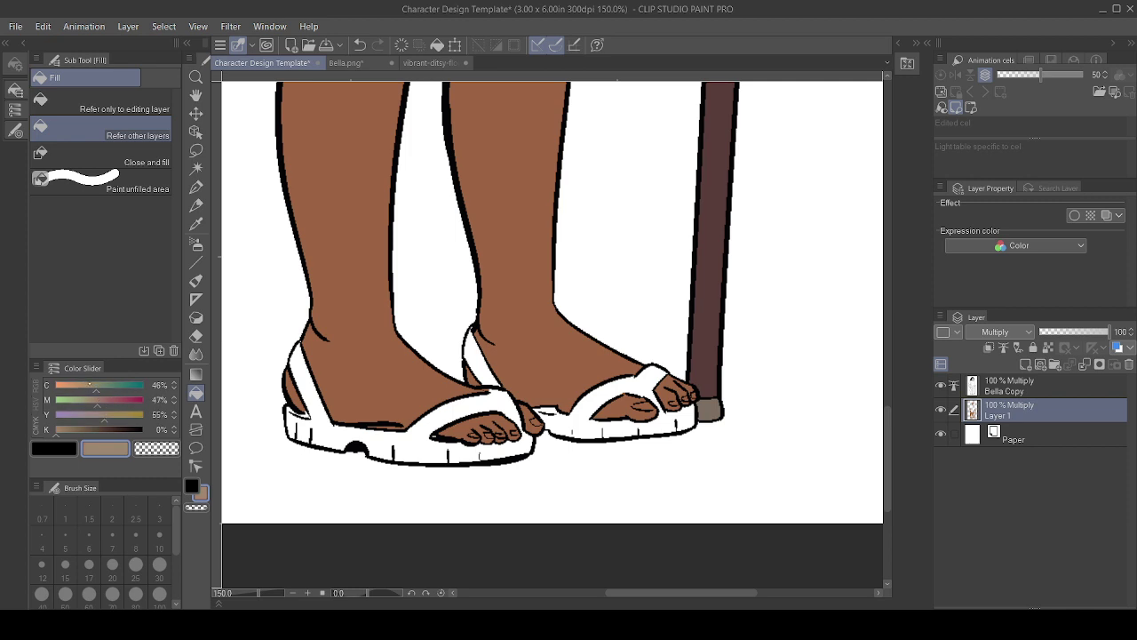
pyautogui.click(332, 435)
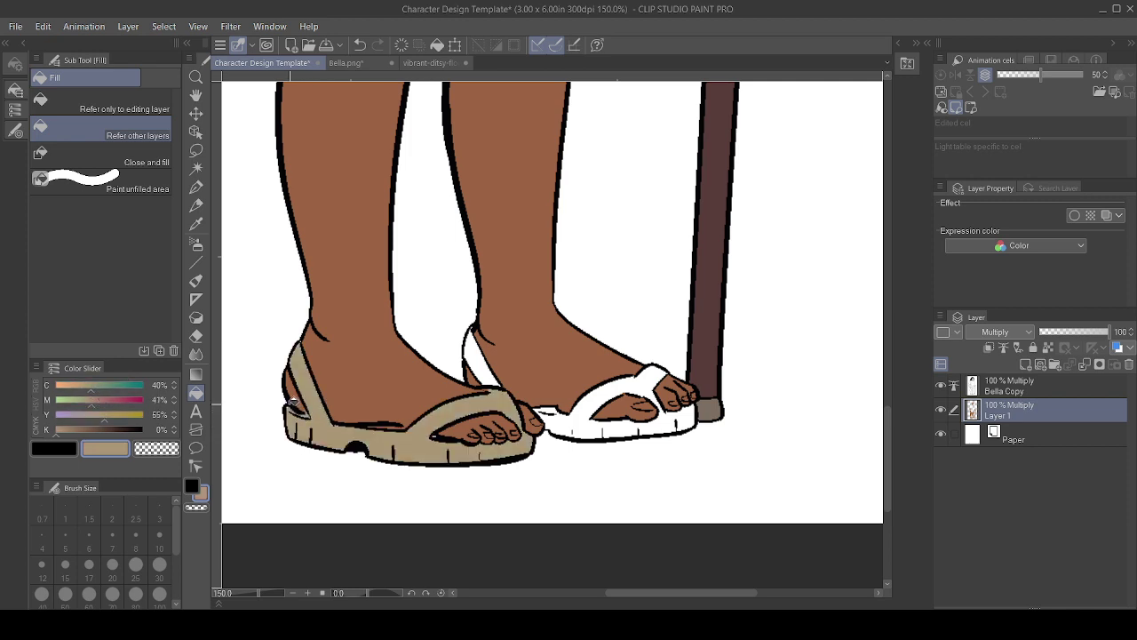
pyautogui.hotkey('ctrl', 'z')
# - Fill the front sandal with a light tan of C 24, M 28, Y 55, K 0 and touch up its sole with the Pen in the sampled sandal color
pyautogui.click(81, 401)
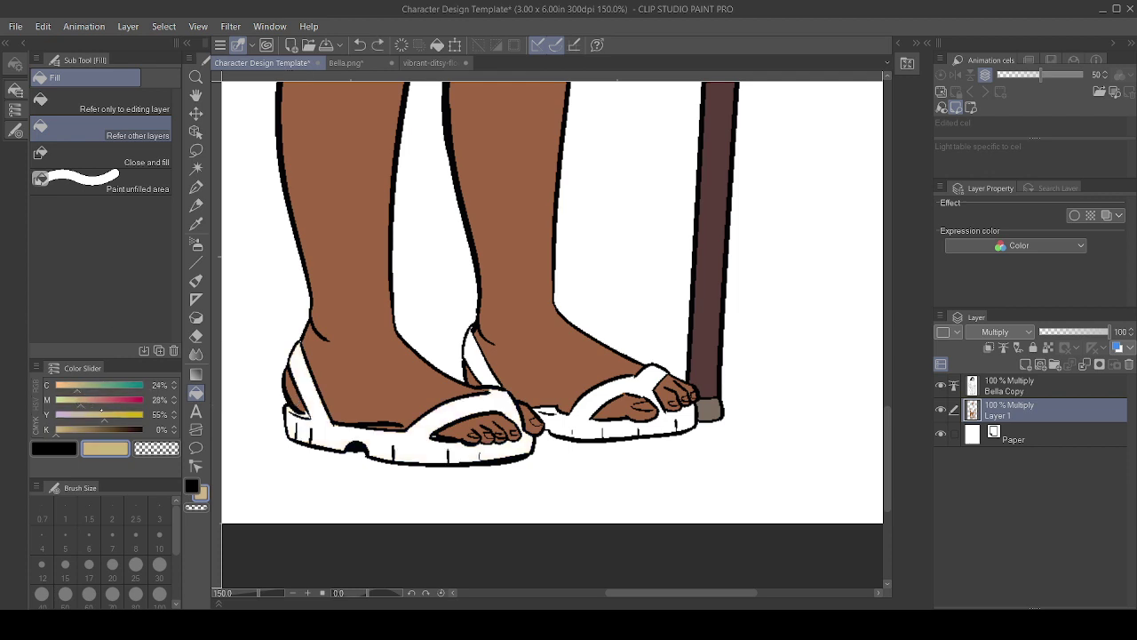
pyautogui.click(355, 432)
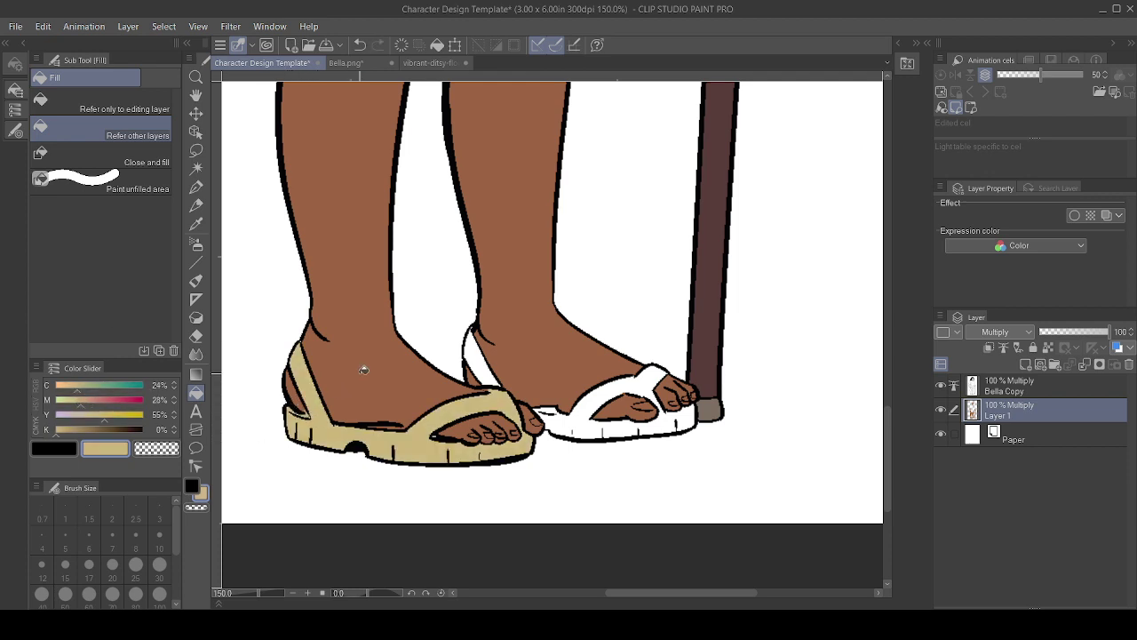
pyautogui.press('i')
pyautogui.click(396, 364)
pyautogui.press('p')
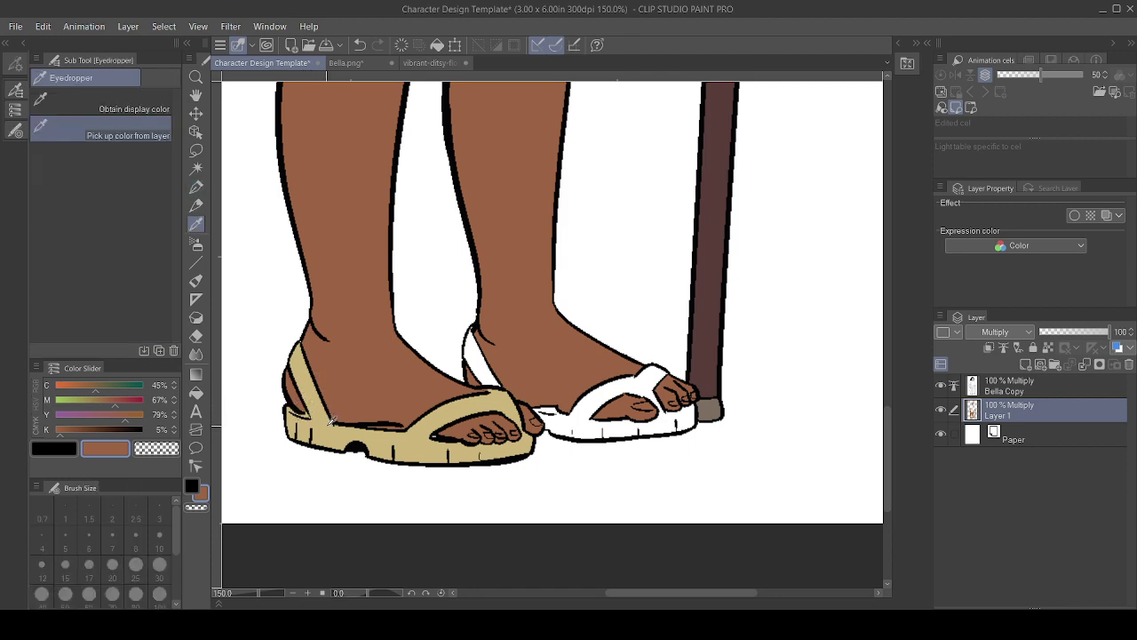
pyautogui.keyDown('alt'); pyautogui.click(330, 423); pyautogui.keyUp('alt')
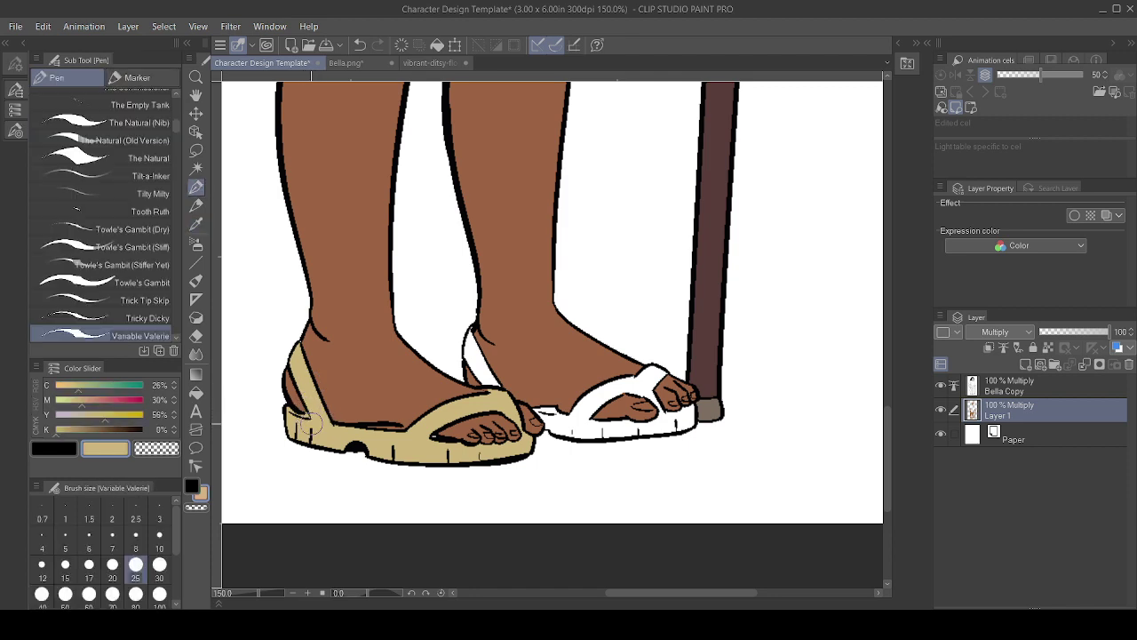
pyautogui.moveTo(432, 439)
pyautogui.mouseDown()
pyautogui.moveTo(368, 424)
pyautogui.moveTo(398, 429)
pyautogui.mouseUp()
# - Fill the heel strap and the rest of the sandal nearest the cane with the same light tan
pyautogui.press('g')
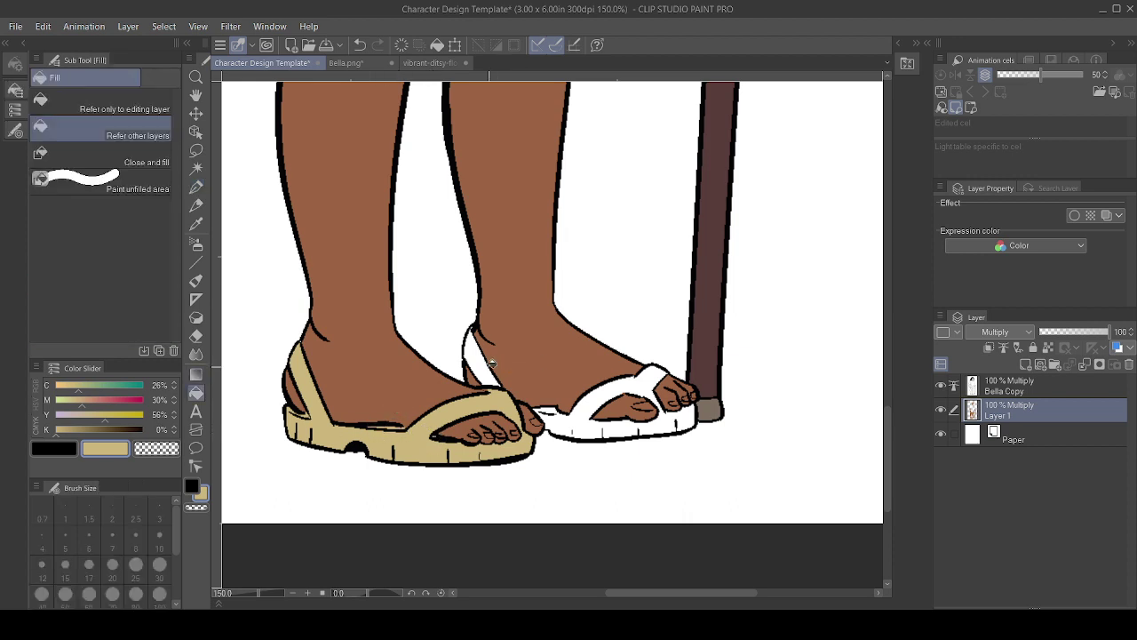
pyautogui.click(478, 351)
pyautogui.click(597, 409)
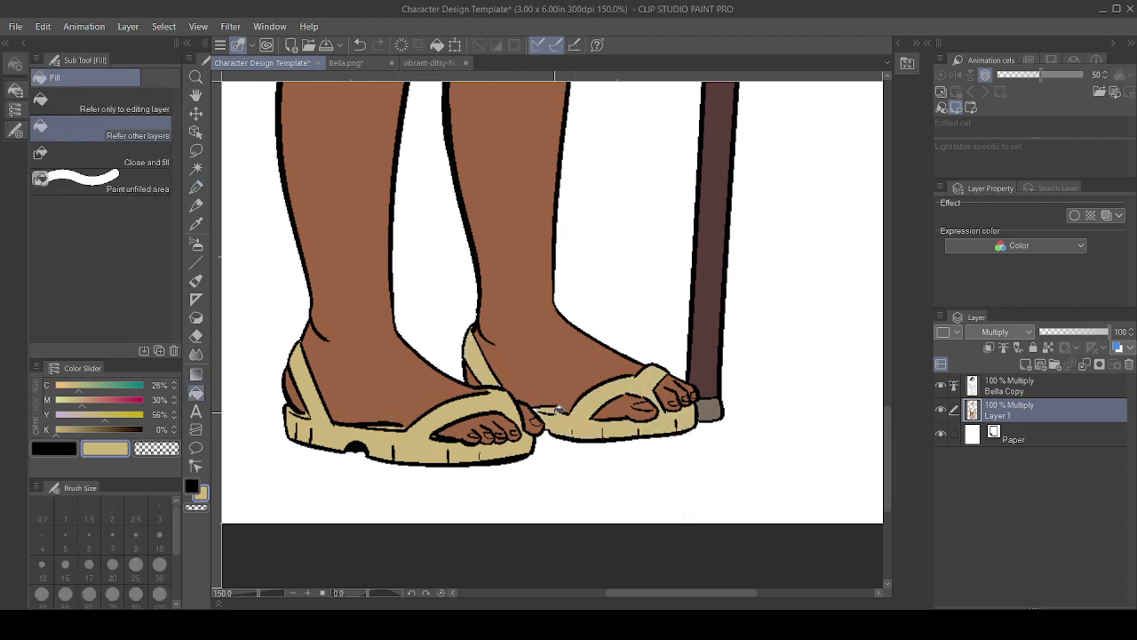
# - Set a gray-purple of C 66, M 66, Y 56, K 0 and fill the triangle at the shirt hem and the shapes behind the hip
pyautogui.scroll(7, 551, 334)
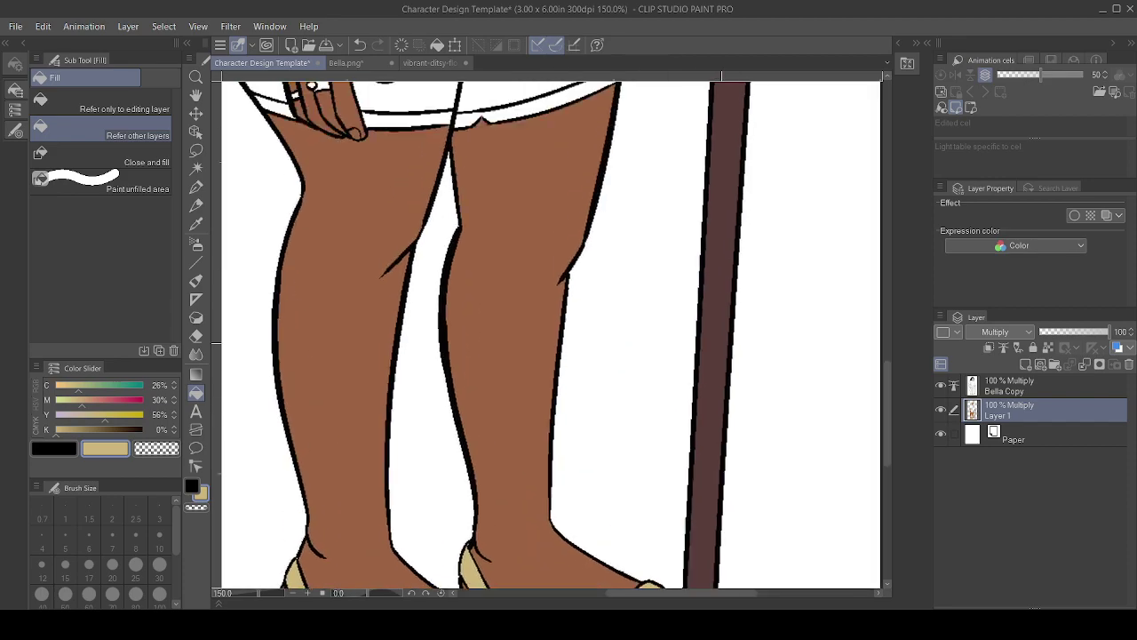
pyautogui.scroll(-4, 552, 334)
pyautogui.scroll(1, 552, 334)
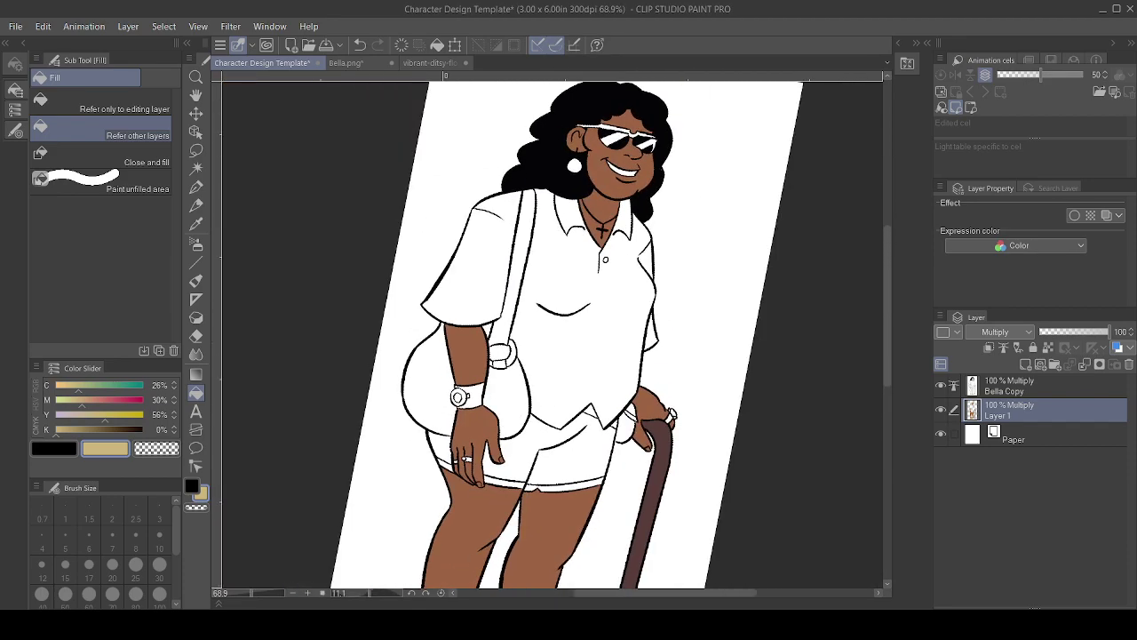
pyautogui.scroll(4, 551, 382)
pyautogui.moveTo(551, 382); pyautogui.dragTo(603, 386)
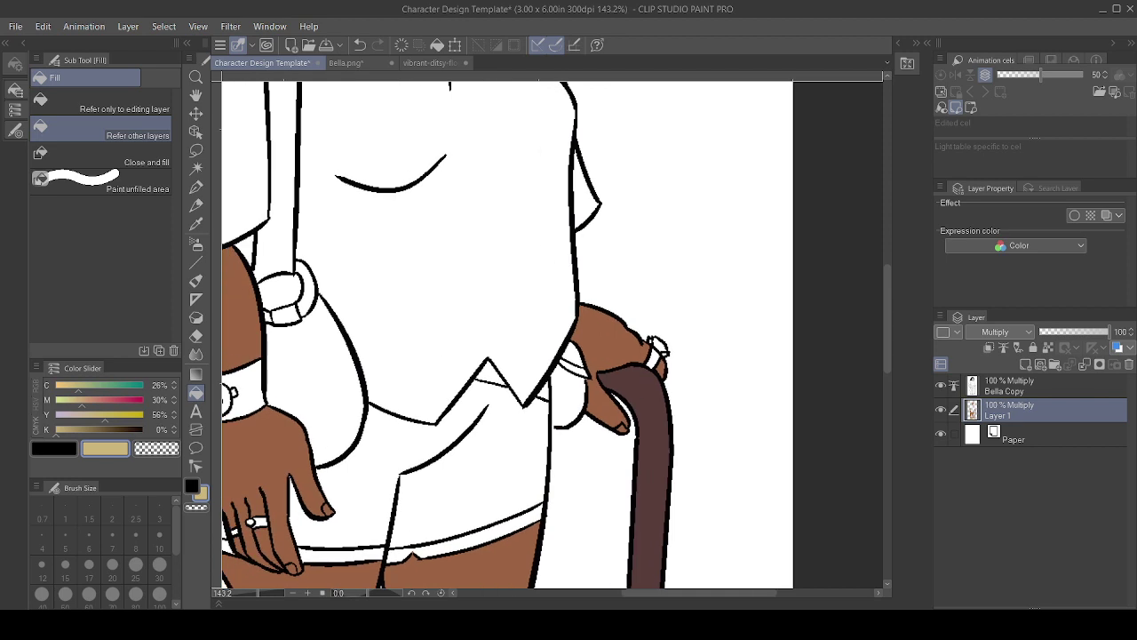
pyautogui.click(113, 386)
pyautogui.click(113, 400)
pyautogui.click(489, 374)
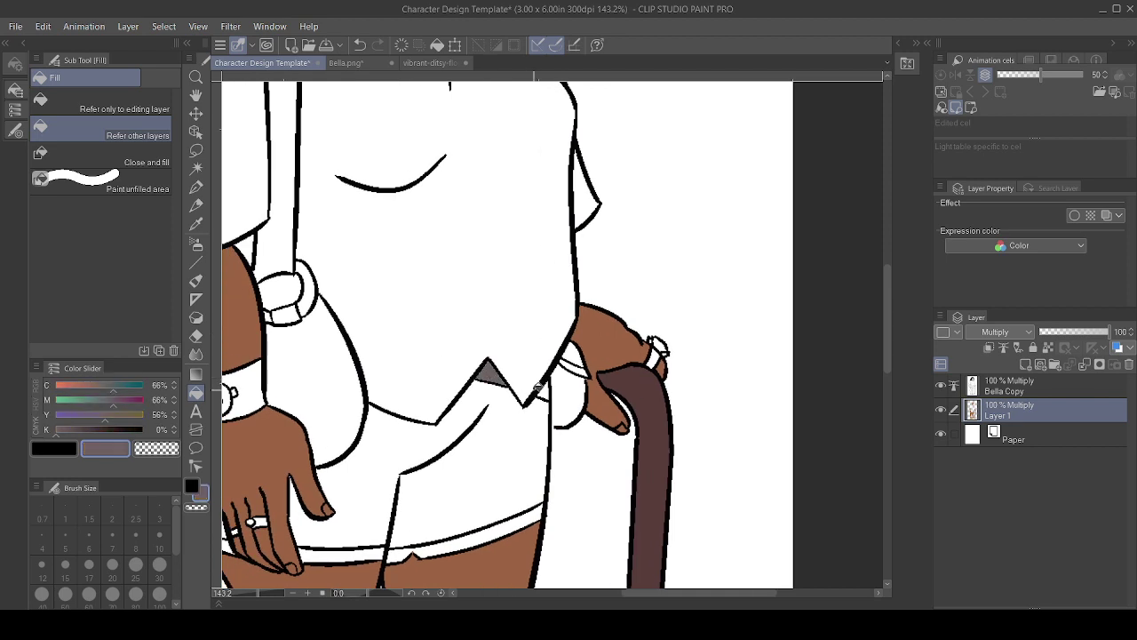
pyautogui.click(544, 385)
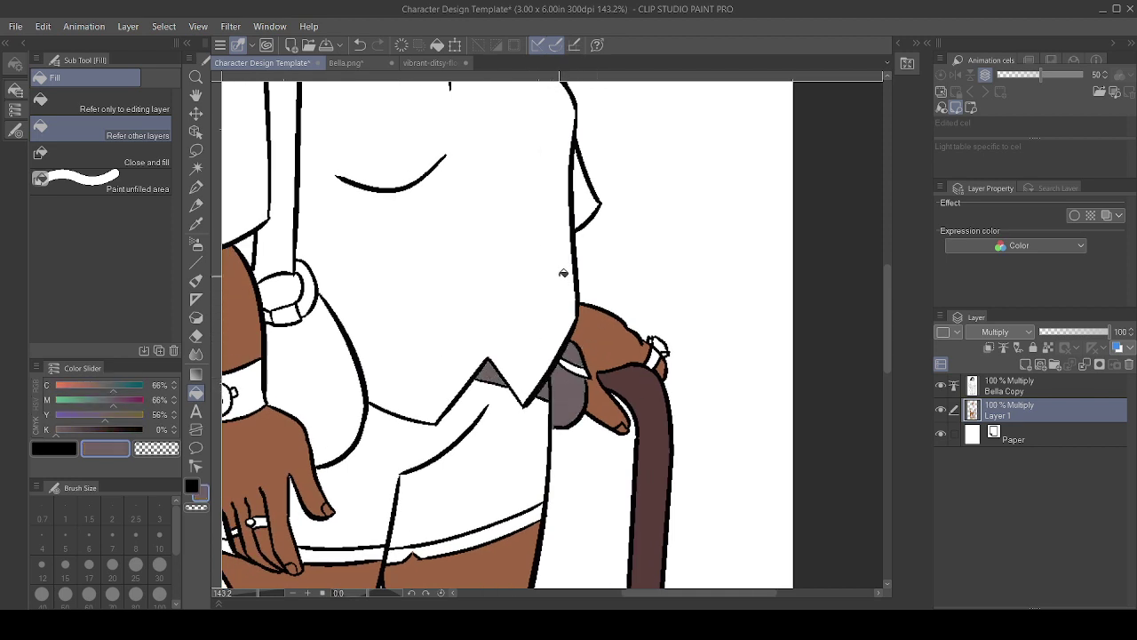
# - Set a gold color of C 9, M 28, Y 65, K 5 and fill the small band beside the hand holding the cane
pyautogui.press('p')
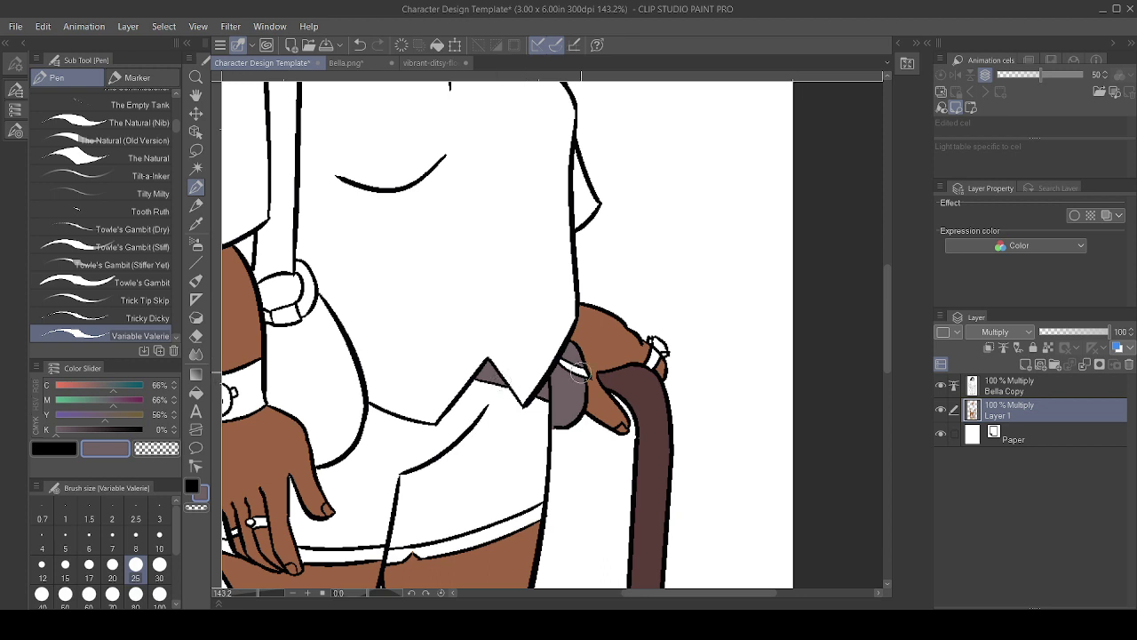
pyautogui.press('i')
pyautogui.click(604, 385)
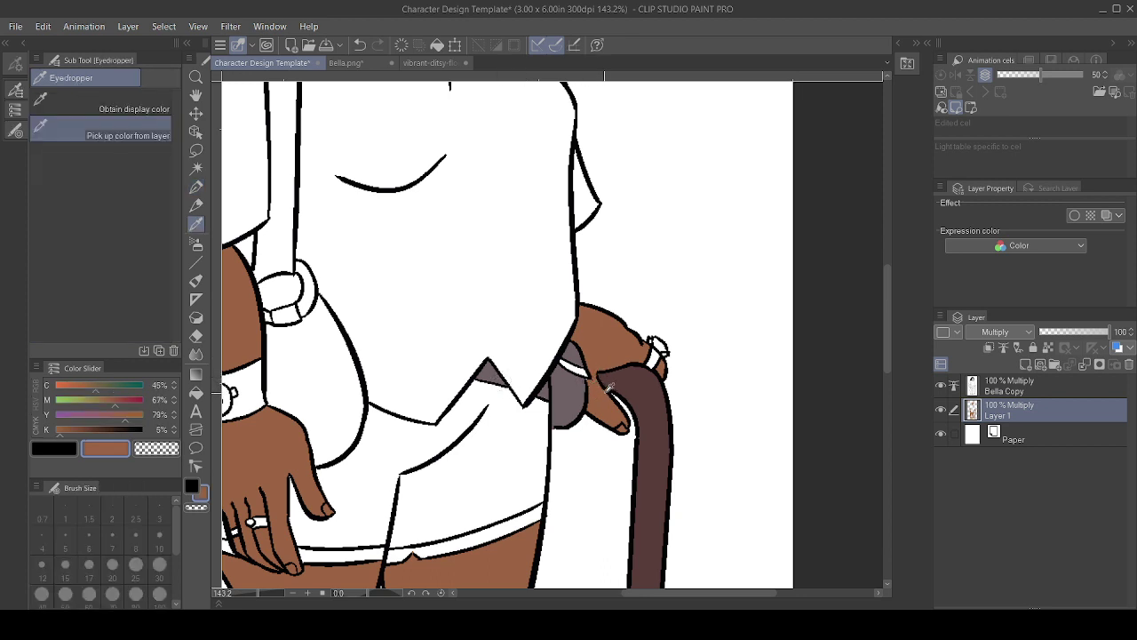
pyautogui.press('p')
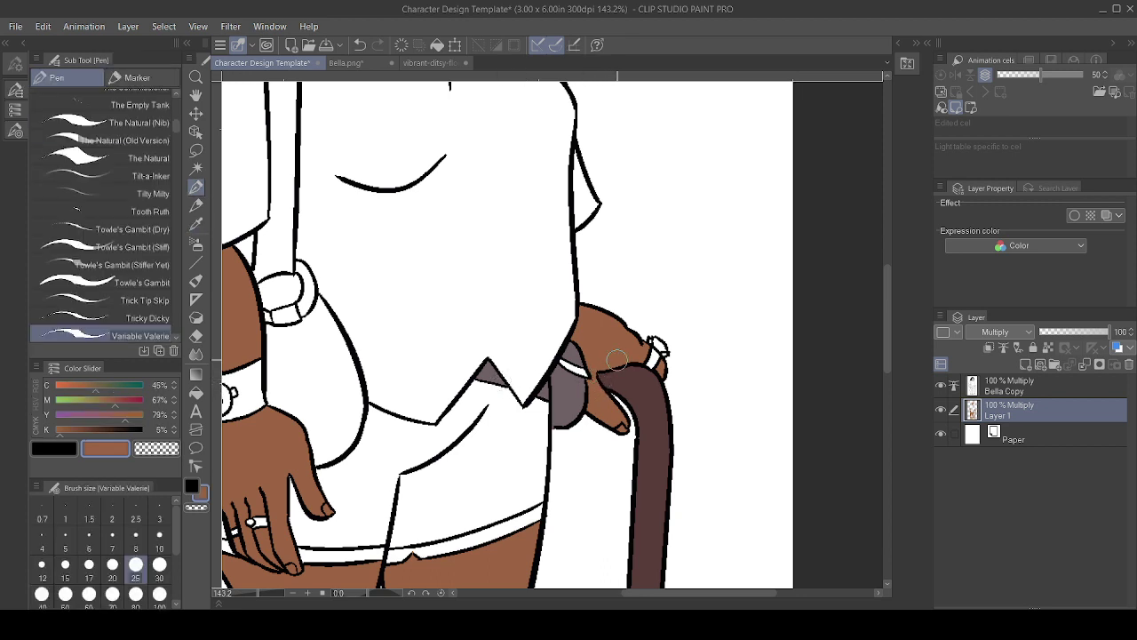
pyautogui.click(63, 386)
pyautogui.click(87, 403)
pyautogui.moveTo(87, 400); pyautogui.dragTo(80, 400)
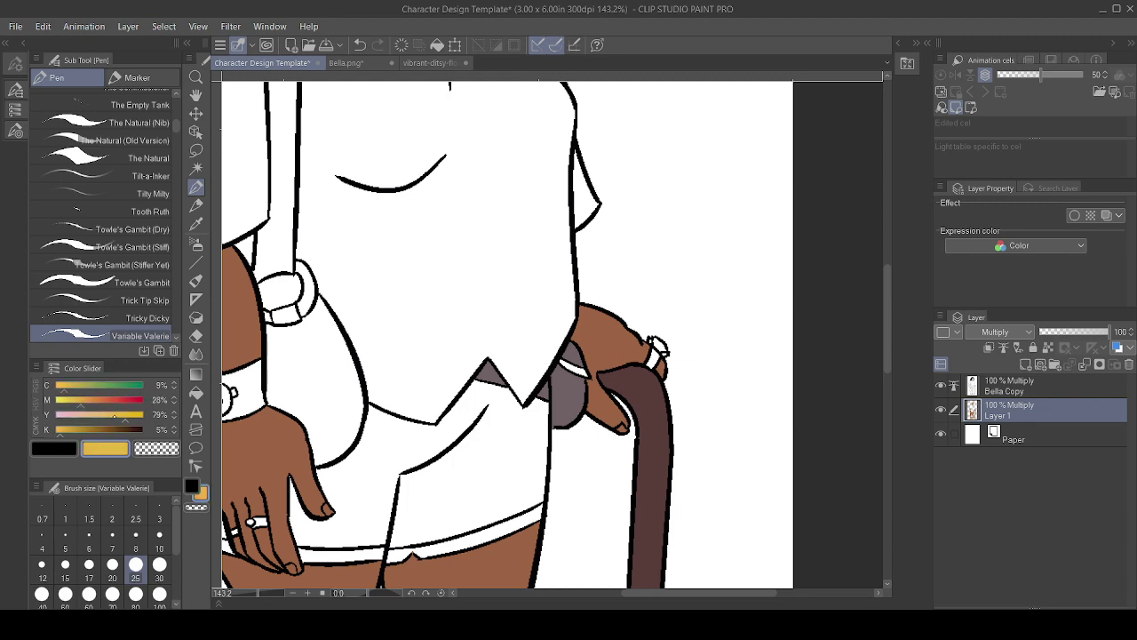
pyautogui.press('g')
pyautogui.press('g')
pyautogui.click(578, 370)
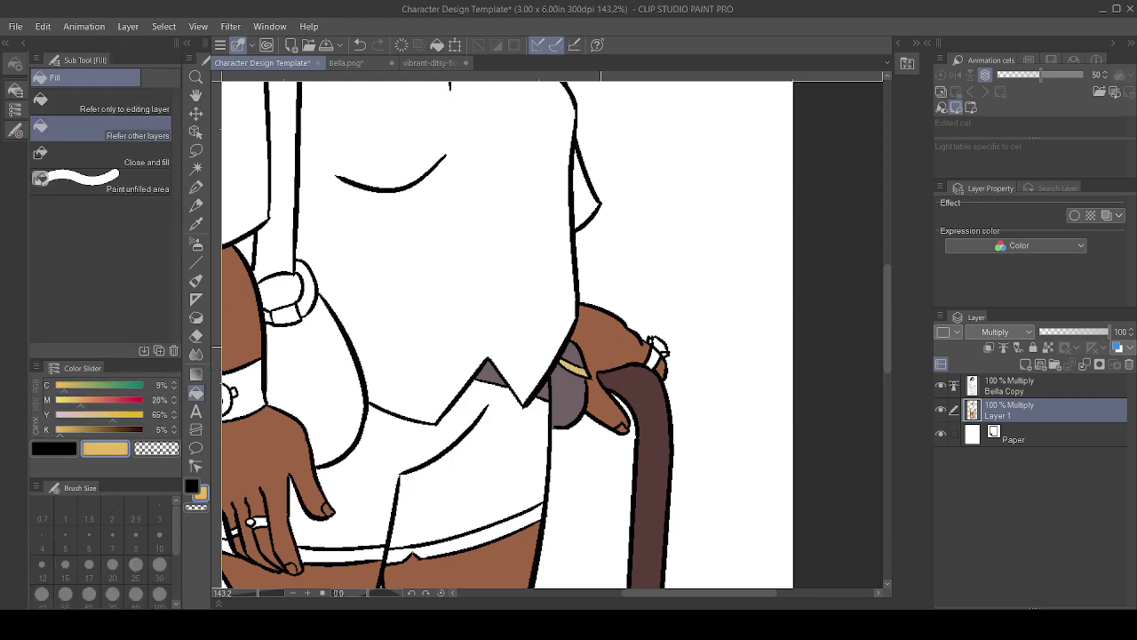
# - Sample the brown skin tone from the face near the jaw for use with the Pen
pyautogui.scroll(-2, 604, 348)
pyautogui.moveTo(605, 347); pyautogui.dragTo(656, 333)
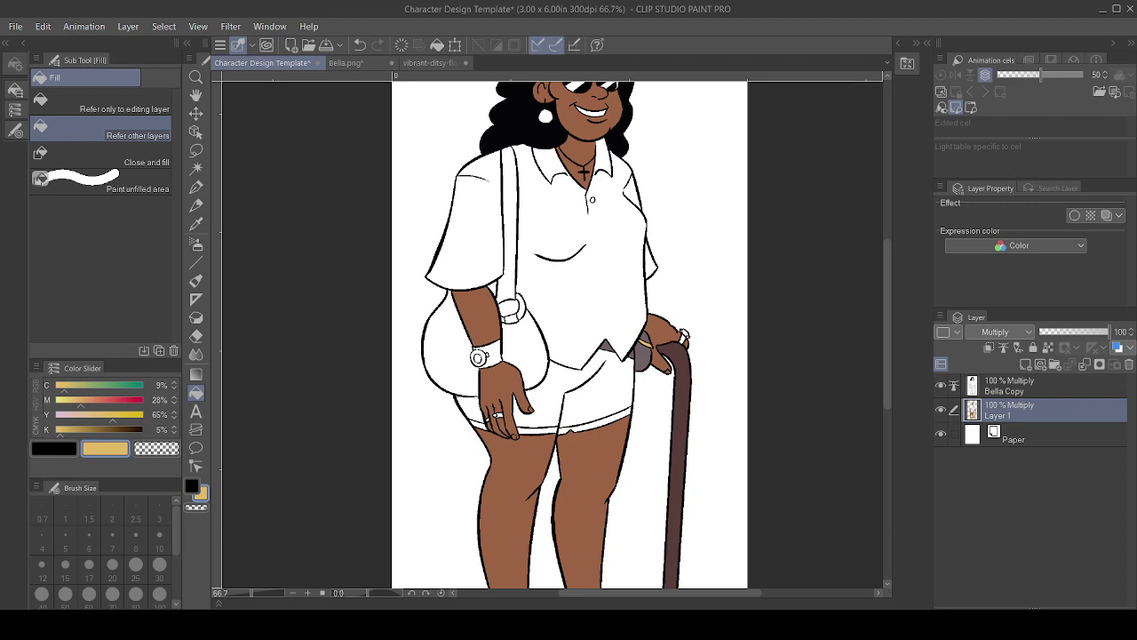
pyautogui.moveTo(613, 302); pyautogui.dragTo(573, 560)
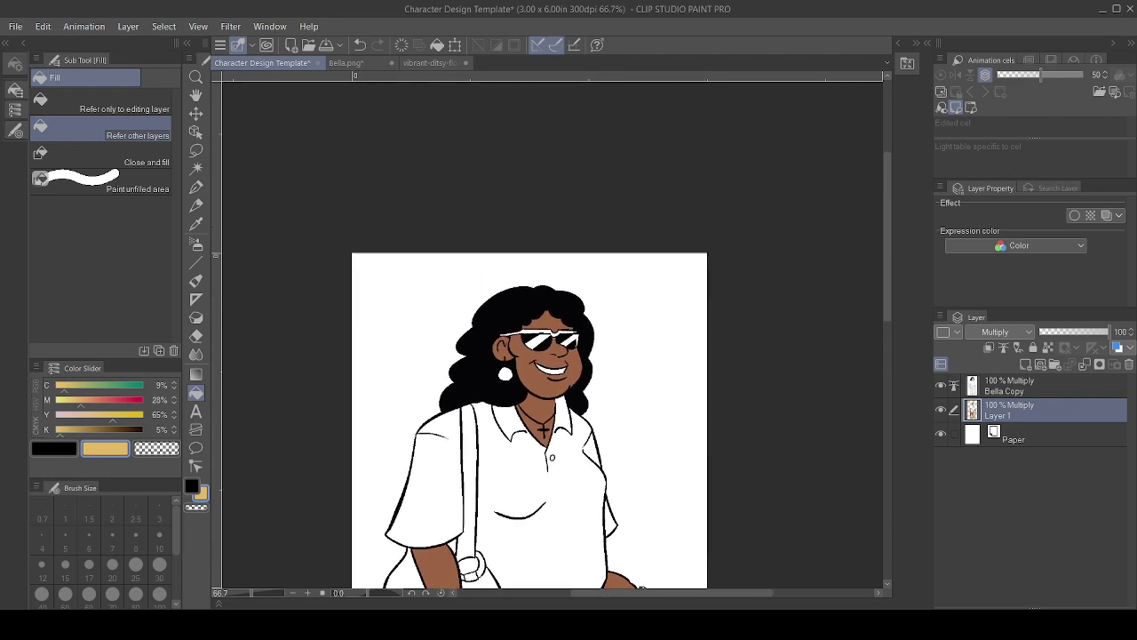
pyautogui.scroll(4, 565, 367)
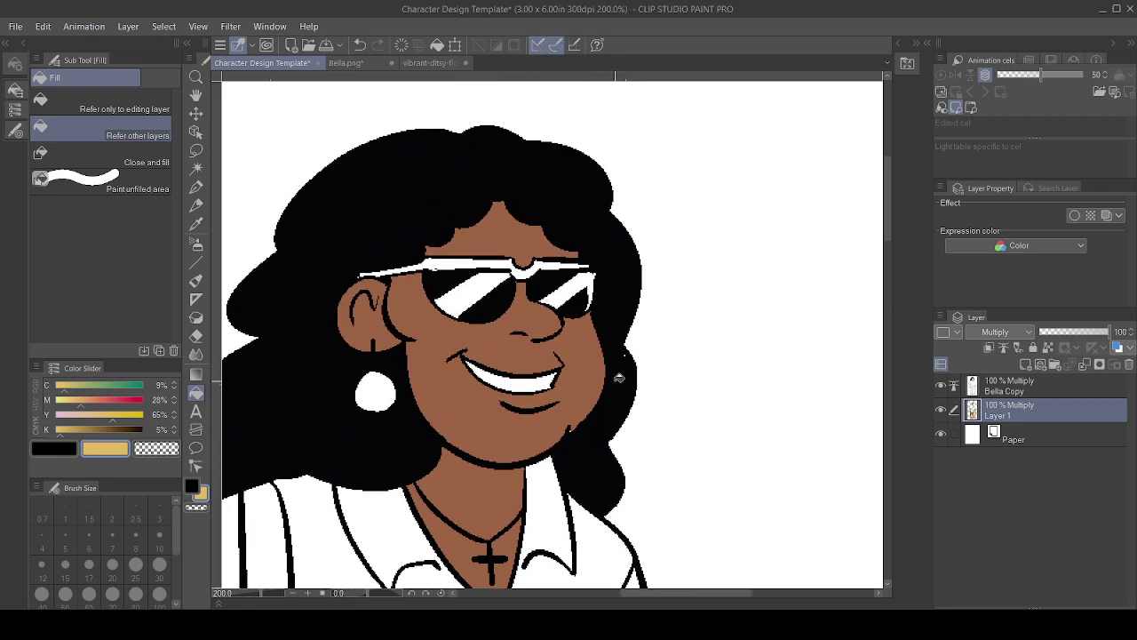
pyautogui.keyDown('alt'); pyautogui.click(589, 388); pyautogui.keyUp('alt')
pyautogui.press('p')
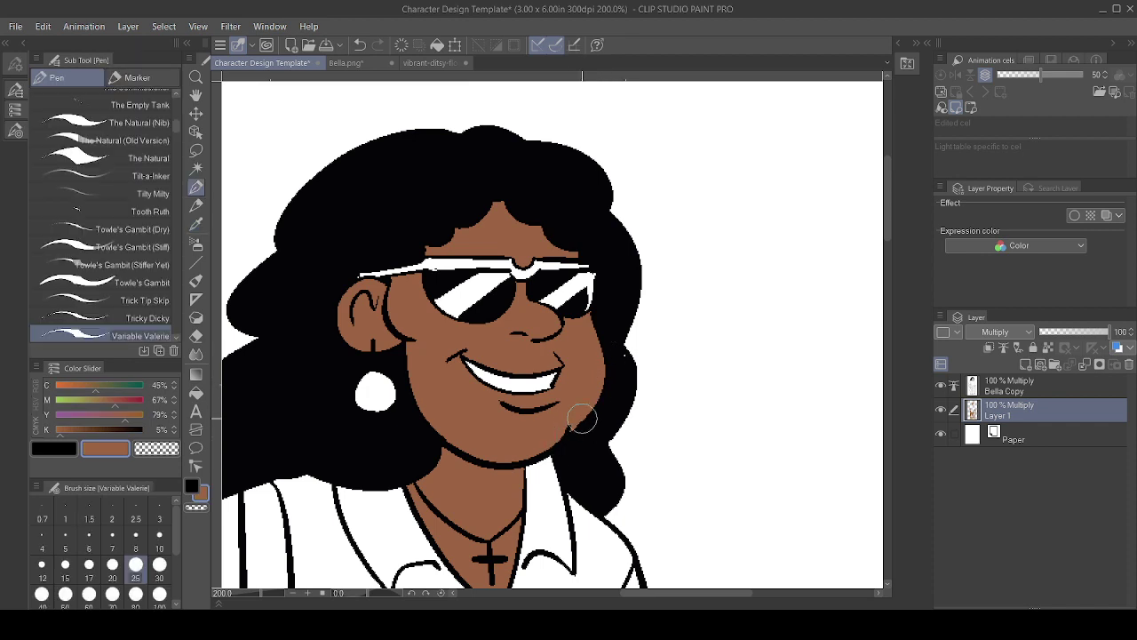
# - Try to fill the wristwatch and its band with an orange-brown of C 29, M 55, Y 84, K 5
pyautogui.moveTo(95, 386); pyautogui.dragTo(116, 387)
pyautogui.moveTo(632, 321)
pyautogui.mouseDown()
pyautogui.moveTo(619, 380)
pyautogui.moveTo(617, 330)
pyautogui.moveTo(628, 333)
pyautogui.moveTo(580, 163)
pyautogui.mouseUp()
pyautogui.scroll(-2, 627, 334)
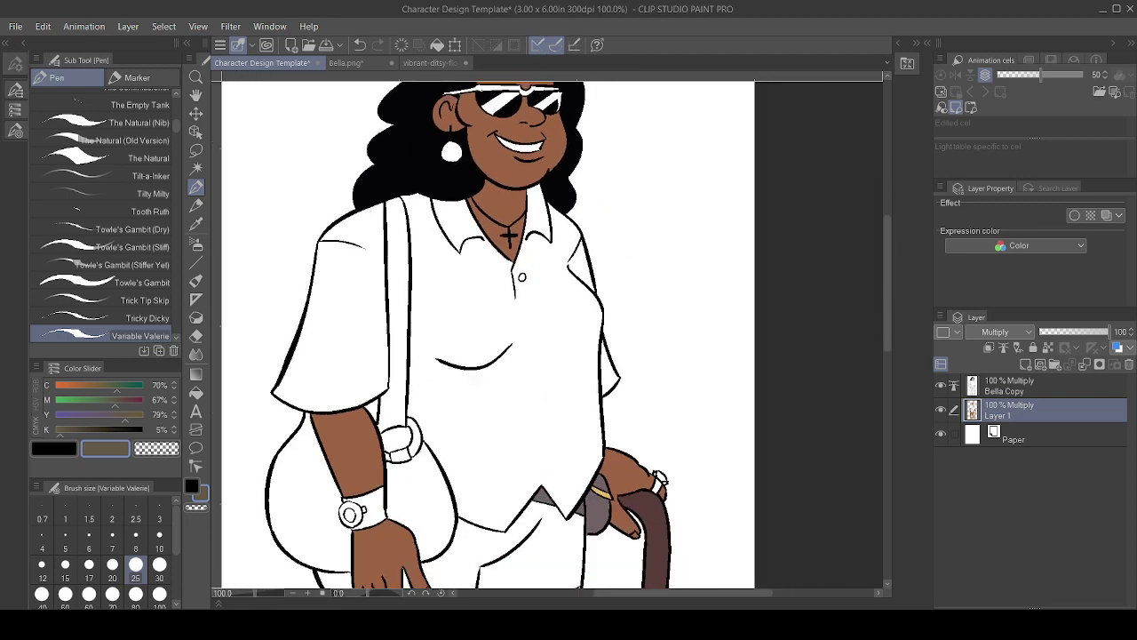
pyautogui.scroll(-2, 618, 331)
pyautogui.moveTo(618, 331); pyautogui.dragTo(624, 263)
pyautogui.scroll(2, 558, 377)
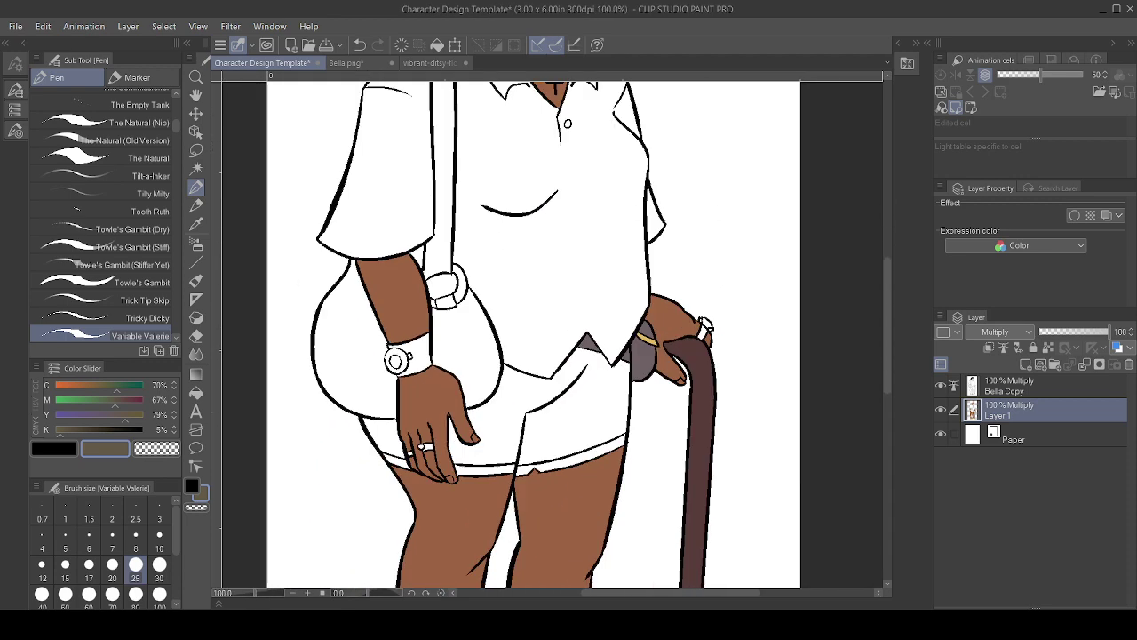
pyautogui.click(82, 386)
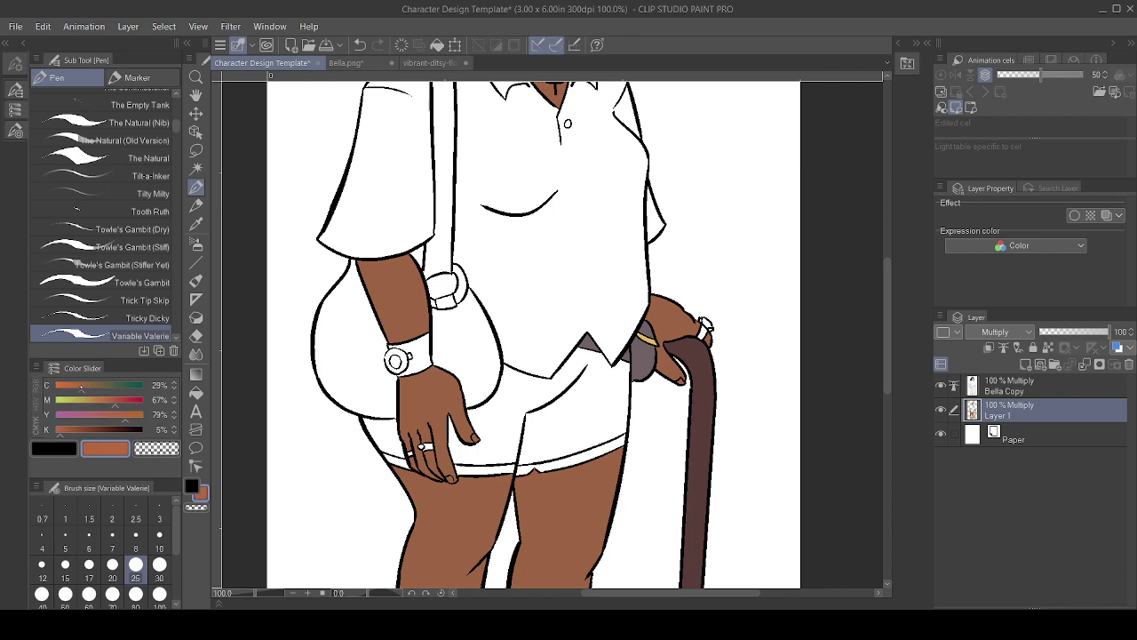
pyautogui.click(99, 400)
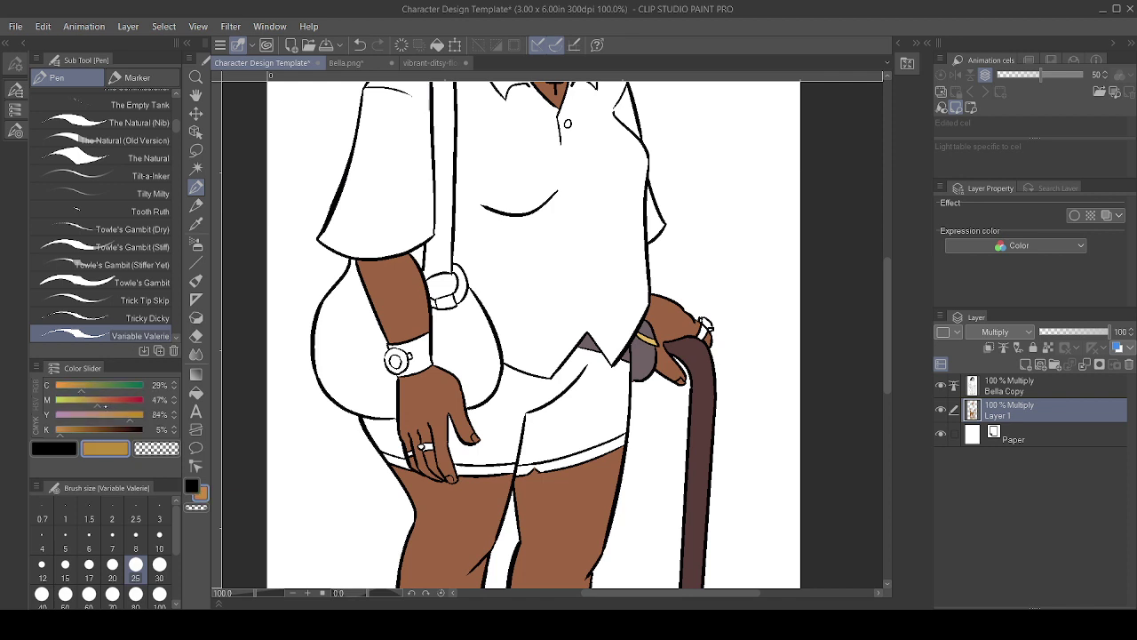
pyautogui.click(104, 400)
pyautogui.click(196, 392)
pyautogui.click(417, 348)
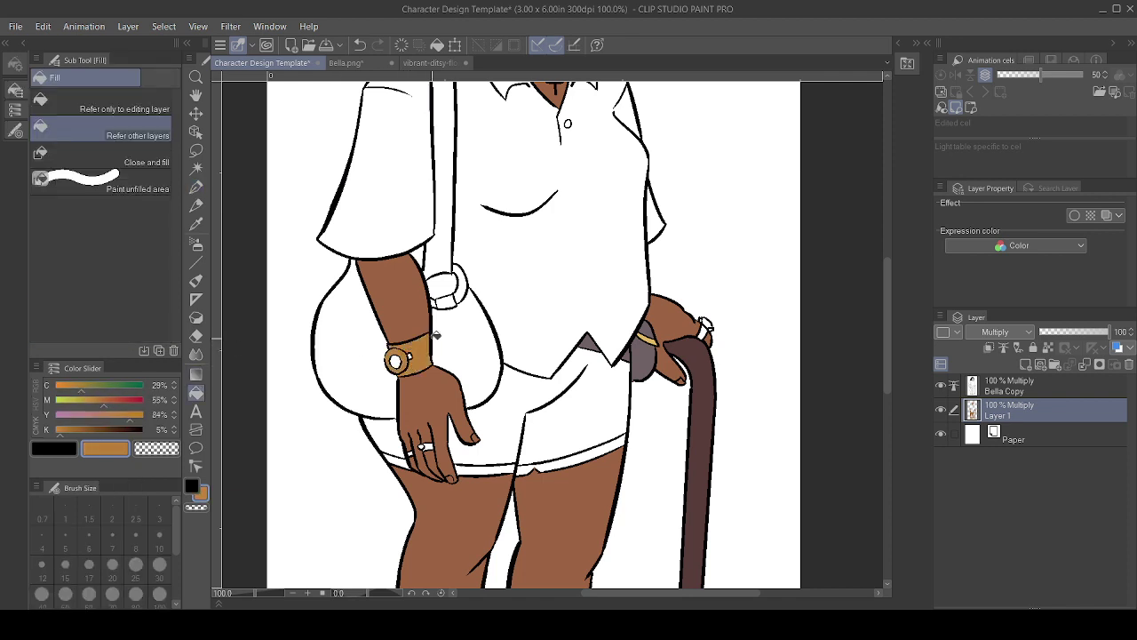
pyautogui.hotkey('ctrl', 'z')
# - Set the color to a gold with C 14, M 36, Y 84, K 5 and fill the wristwatch's case and band
pyautogui.click(68, 385)
pyautogui.click(87, 400)
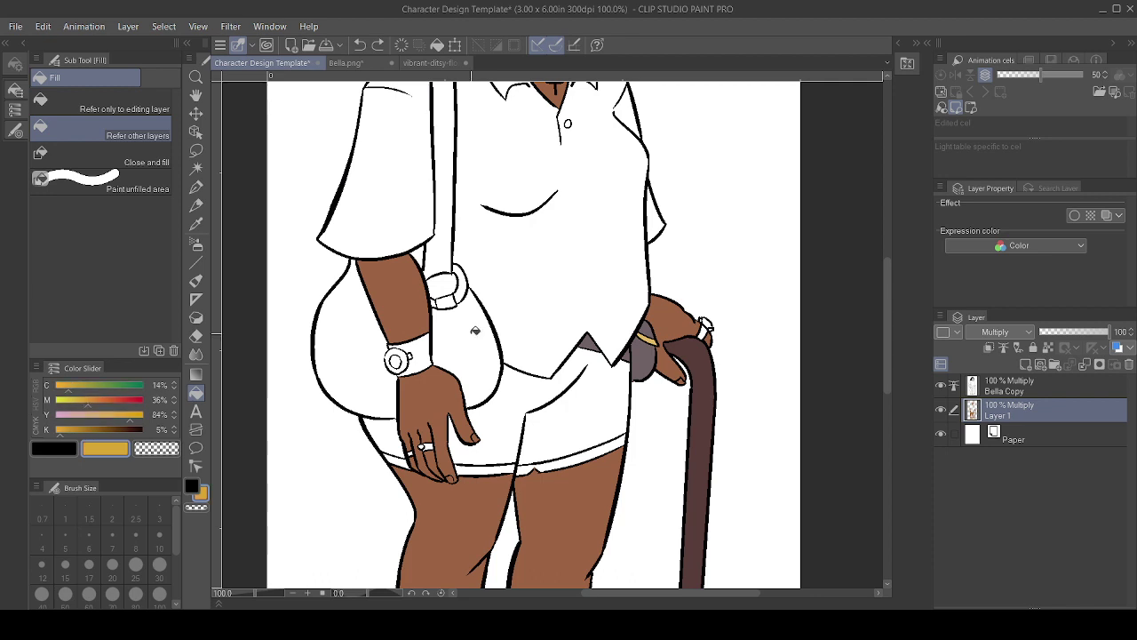
pyautogui.click(427, 357)
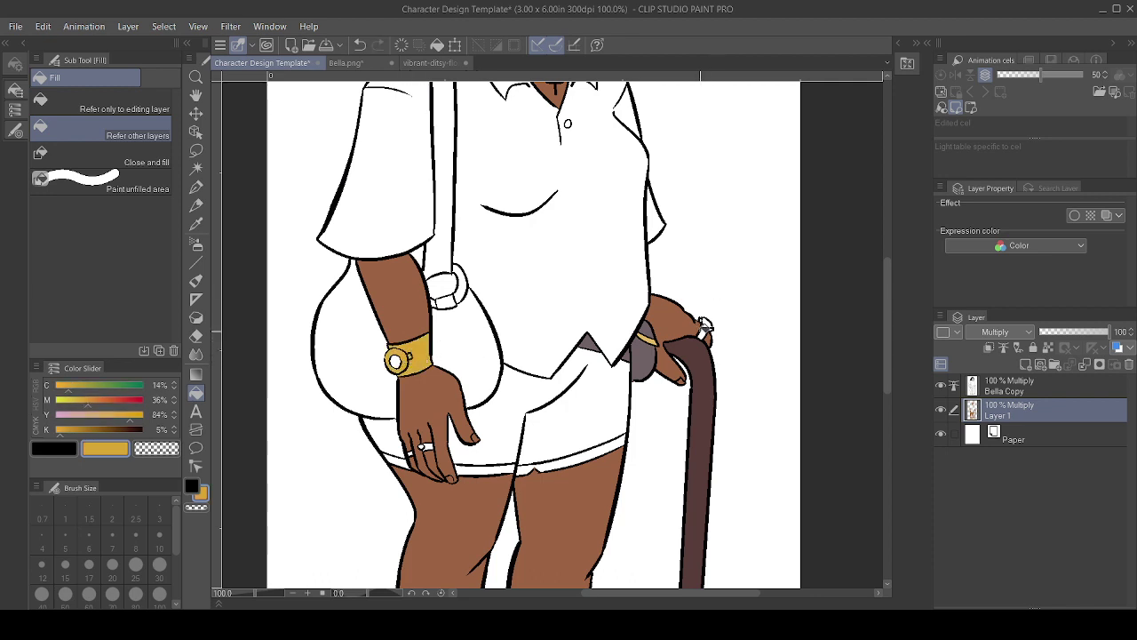
# - Fill the cane hand's ring band with gold, and fill the other hand's wide ring with C 55, M 30, Y 35, K 5
pyautogui.click(703, 328)
pyautogui.moveTo(130, 416); pyautogui.dragTo(104, 389)
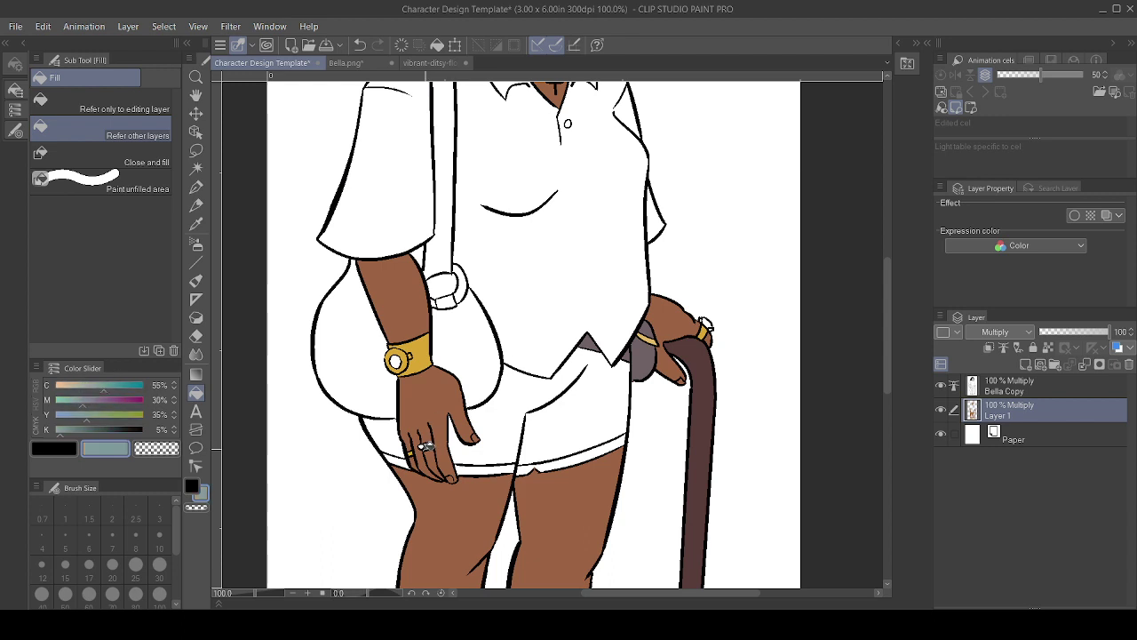
pyautogui.click(426, 447)
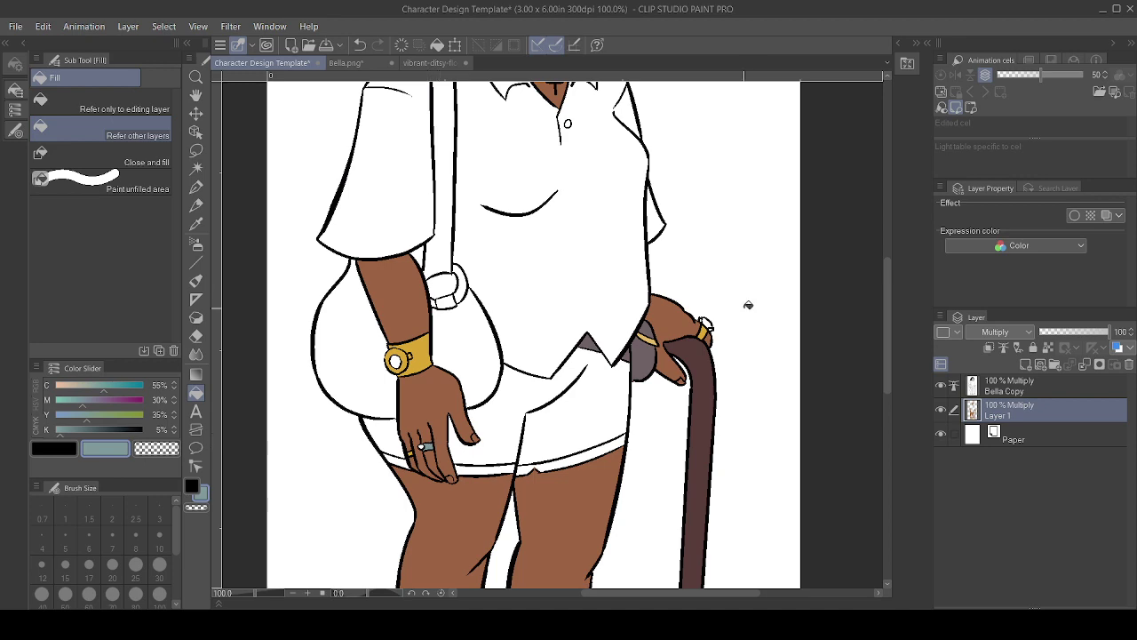
# - Sample the gold of the cane hand's ring band and fill the small setting pieces around its stone
pyautogui.scroll(5, 701, 325)
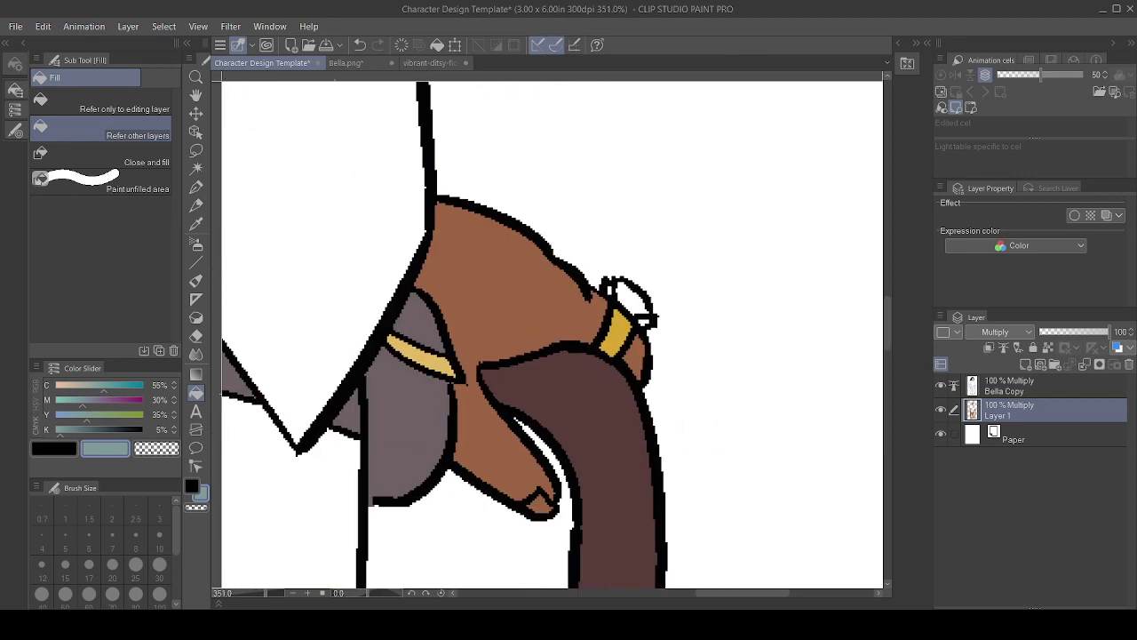
pyautogui.keyDown('alt'); pyautogui.click(622, 327); pyautogui.keyUp('alt')
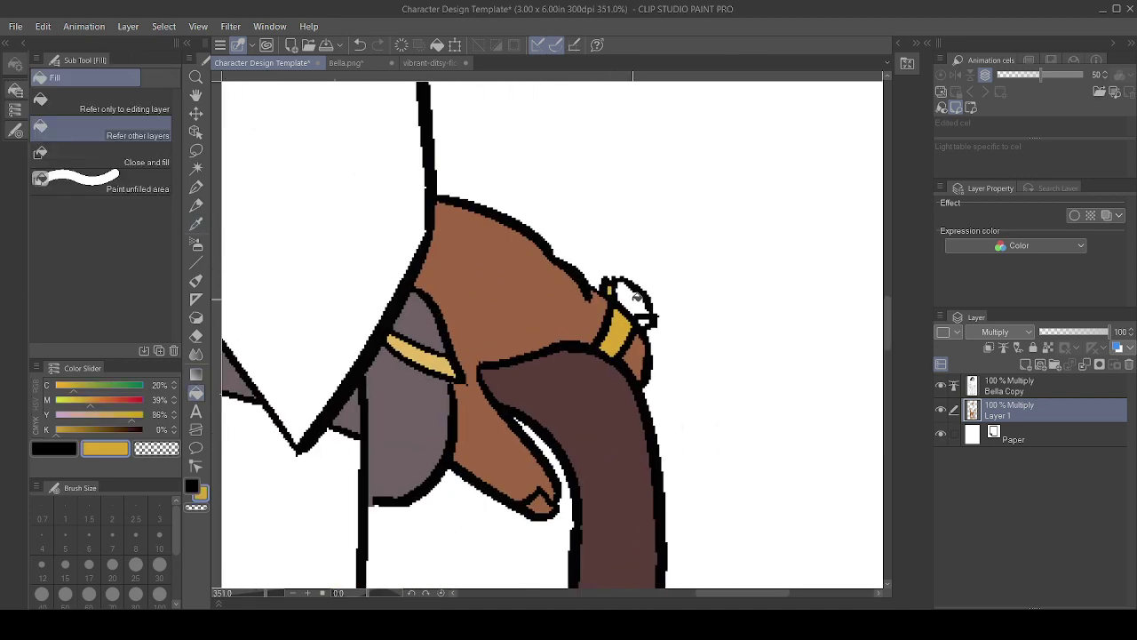
pyautogui.scroll(-4, 656, 304)
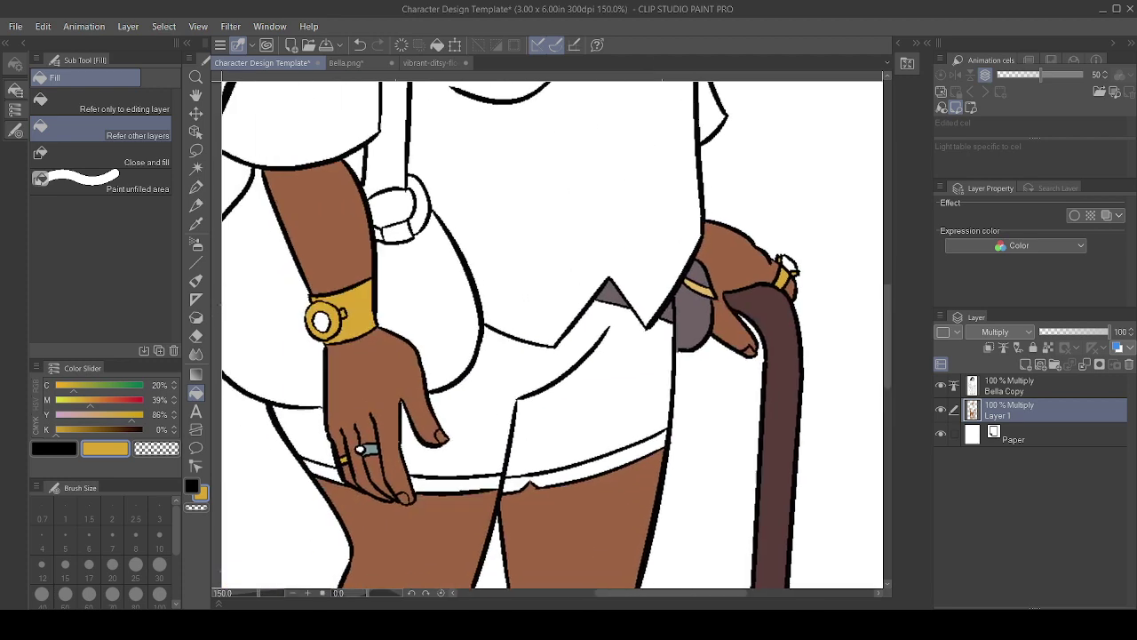
pyautogui.scroll(-3, 529, 533)
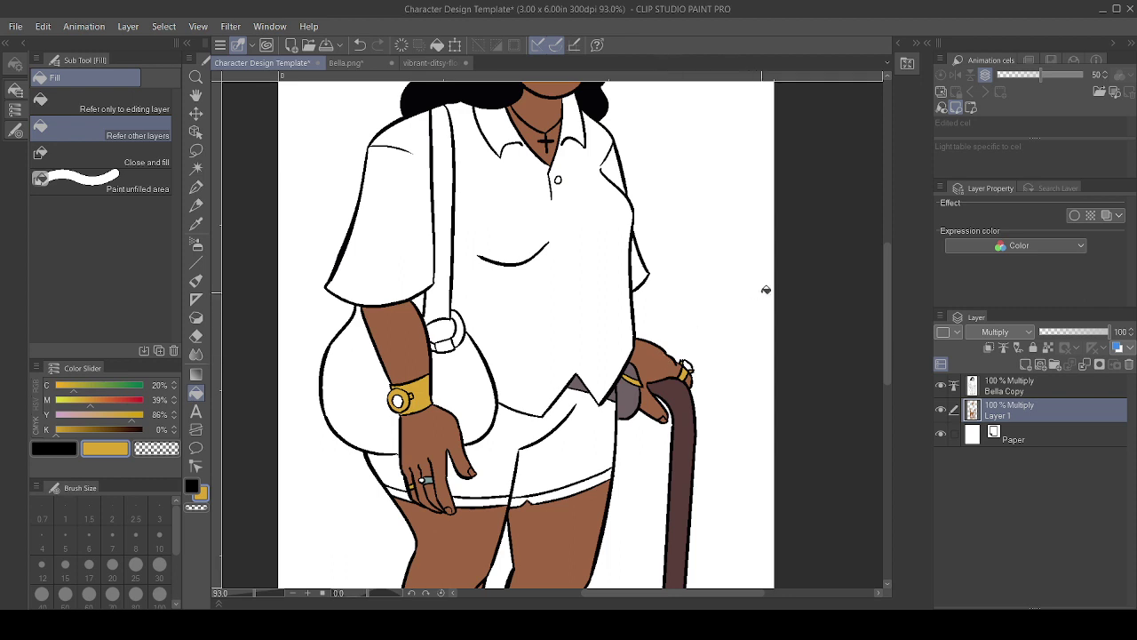
# - Fill the cane hand's ring stone with C 39, M 14, Y 22, K 0 and the other ring's stone with C 53, M 14, Y 22, K 0
pyautogui.click(68, 401)
pyautogui.click(75, 415)
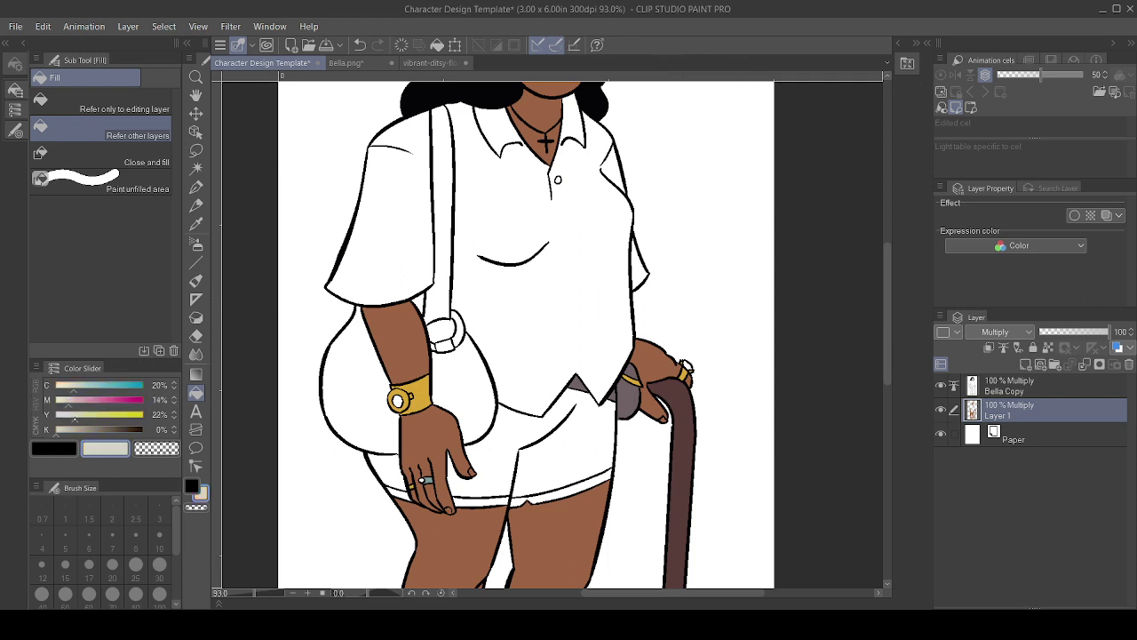
pyautogui.click(89, 385)
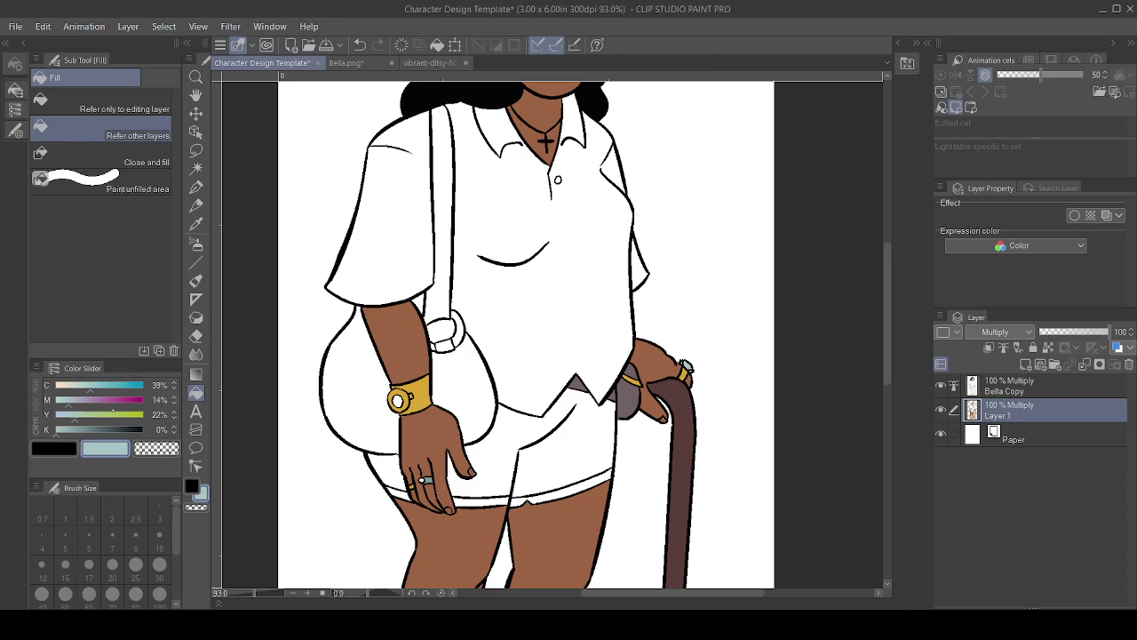
pyautogui.click(102, 386)
pyautogui.click(422, 480)
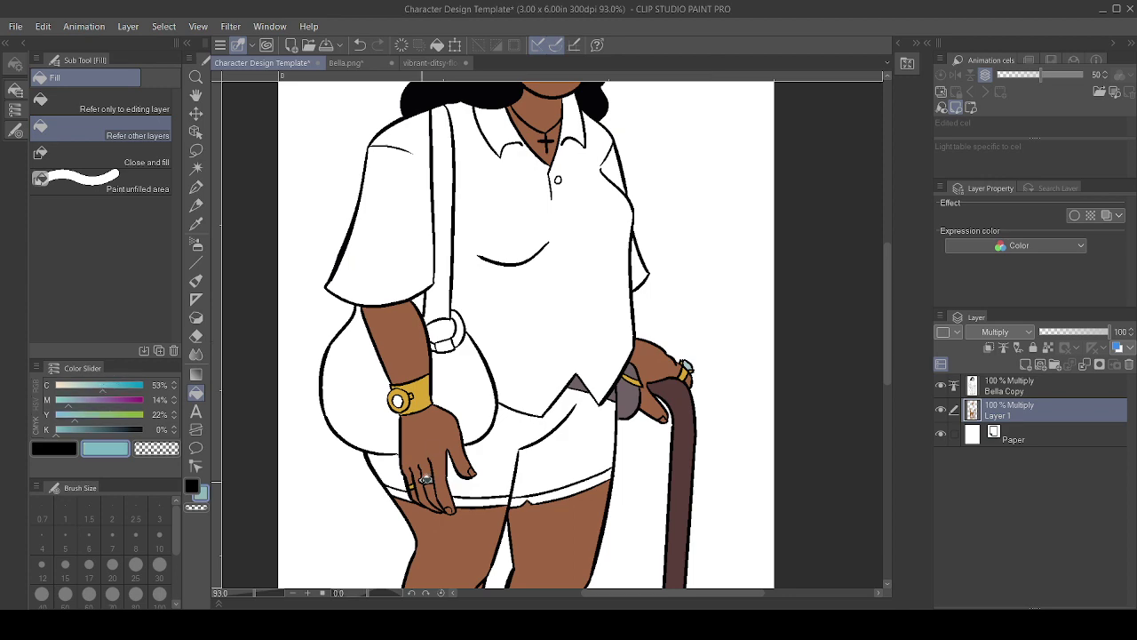
# - Sample the gold from the wristwatch band and fill the metal ring where the strap joins the shoulder bag
pyautogui.moveTo(433, 463); pyautogui.dragTo(447, 260)
pyautogui.scroll(-4, 637, 305)
pyautogui.moveTo(622, 305); pyautogui.dragTo(584, 520)
pyautogui.scroll(4, 586, 395)
pyautogui.scroll(-3, 499, 338)
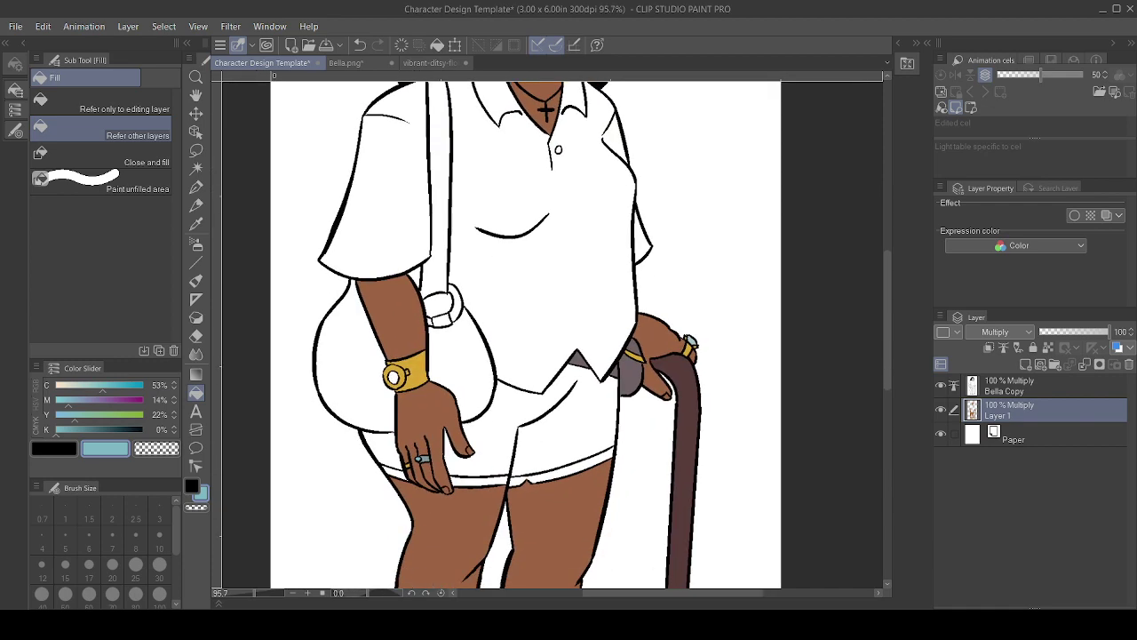
pyautogui.moveTo(551, 311); pyautogui.dragTo(572, 377)
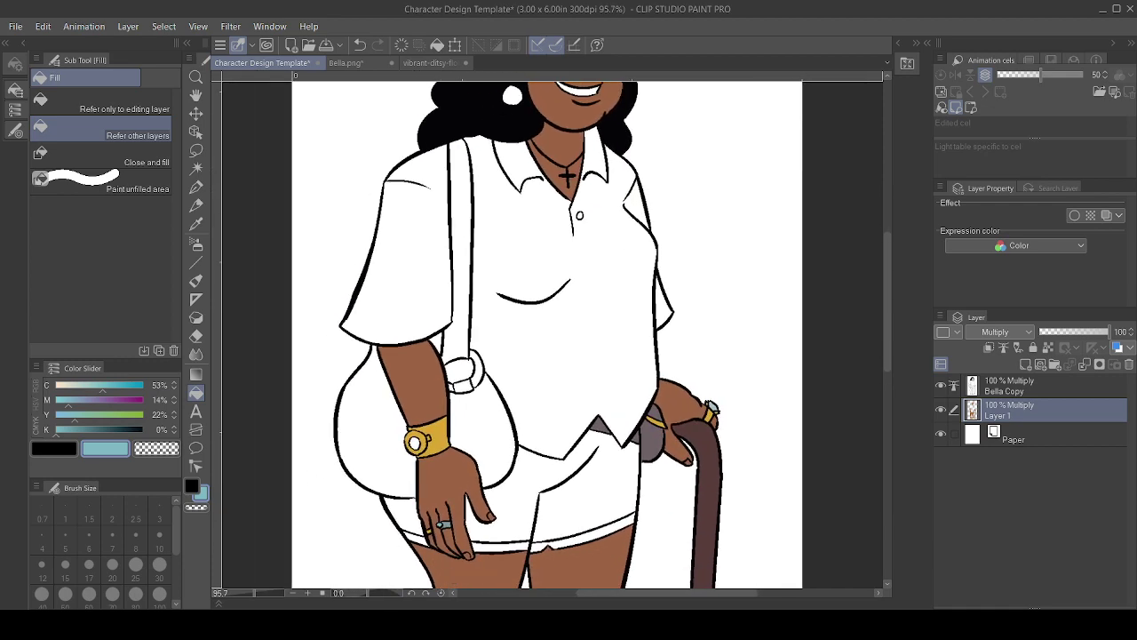
pyautogui.keyDown('alt'); pyautogui.click(444, 435); pyautogui.keyUp('alt')
pyautogui.click(475, 364)
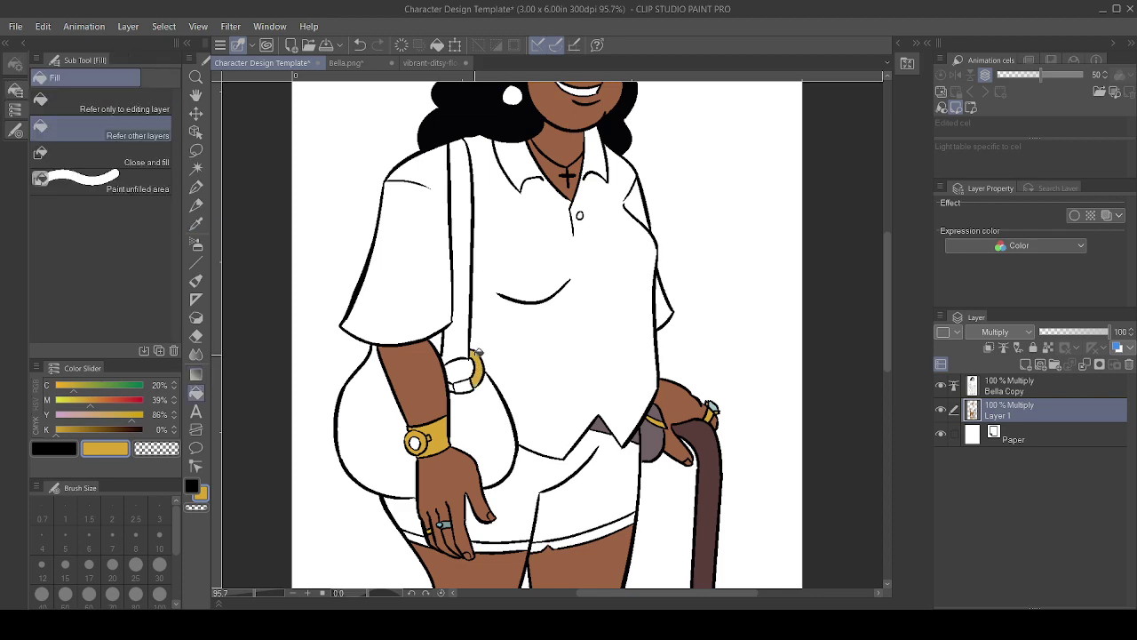
# - Sample the grey-purple beside the cane hand and fill the shoulder bag's strap and the strap loop with it
pyautogui.moveTo(497, 364); pyautogui.dragTo(473, 300)
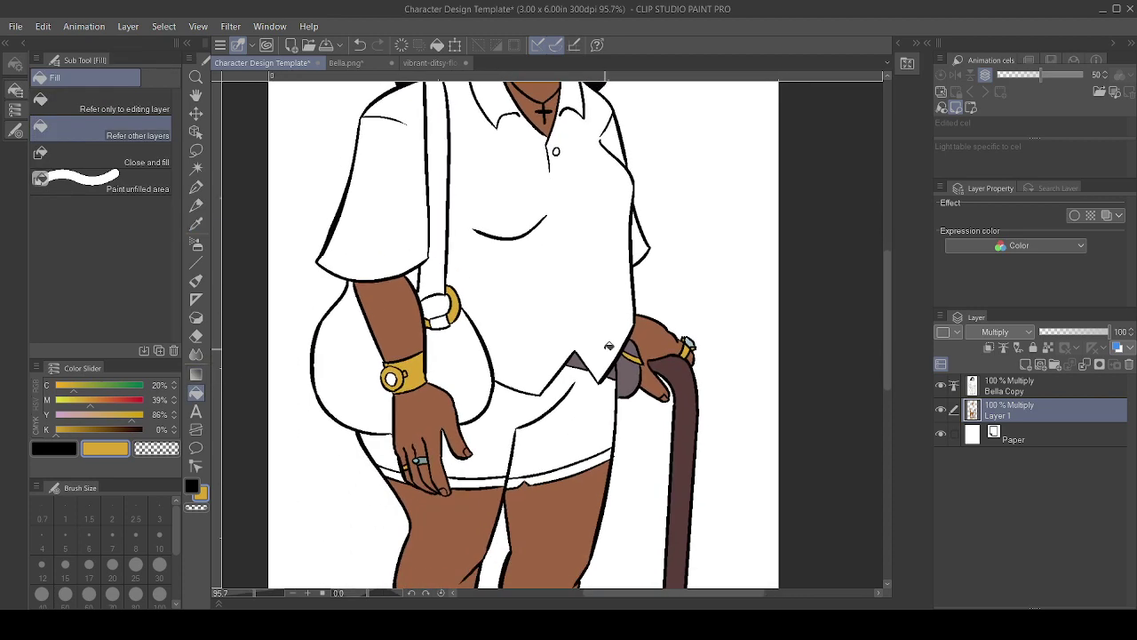
pyautogui.keyDown('alt'); pyautogui.click(629, 364); pyautogui.keyUp('alt')
pyautogui.click(360, 359)
pyautogui.click(430, 305)
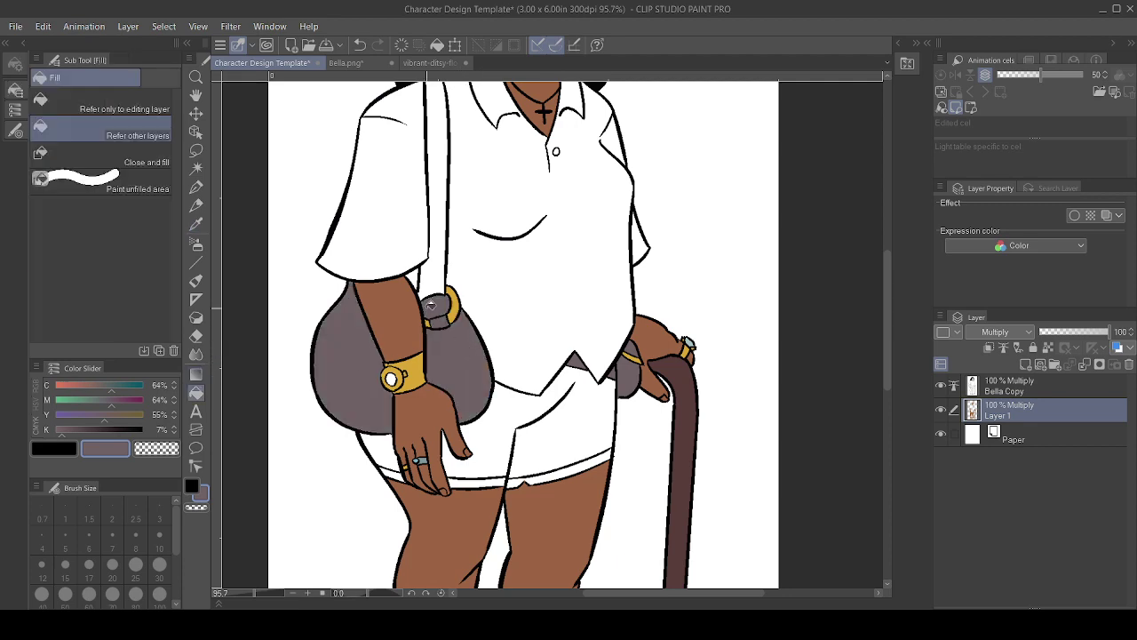
pyautogui.hotkey('ctrl', 'z')
pyautogui.hotkey('ctrl', 'z')
pyautogui.click(435, 295)
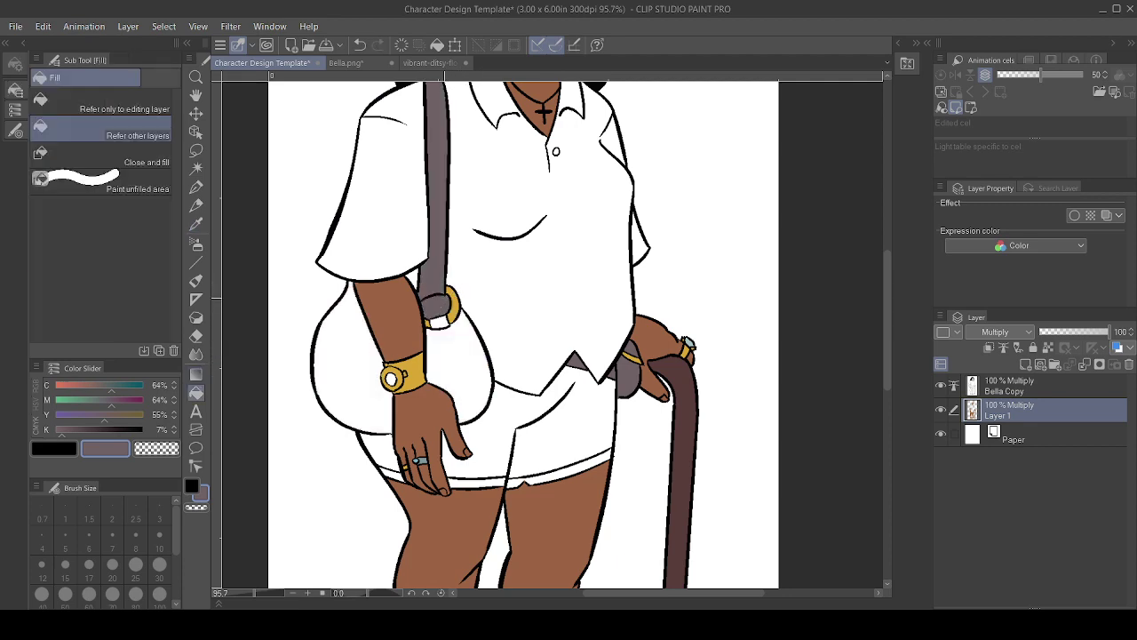
# - Sample the grey-purple from the strap loop and fill the small tab below it and the whole bag body
pyautogui.scroll(2, 533, 334)
pyautogui.keyDown('alt'); pyautogui.click(469, 411); pyautogui.keyUp('alt')
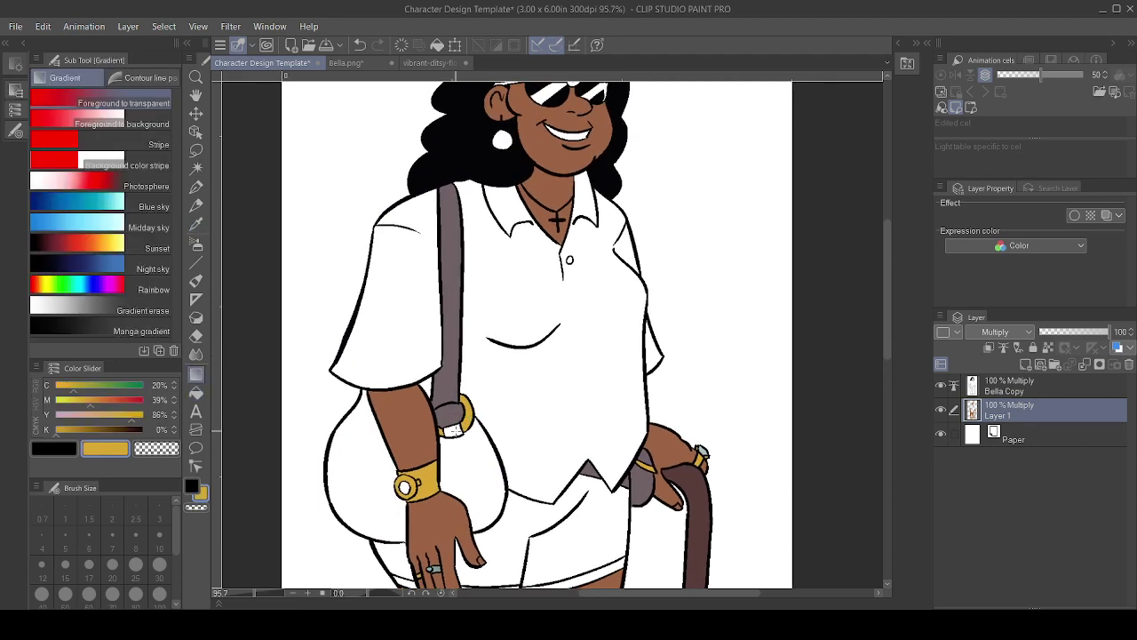
pyautogui.click(456, 417)
pyautogui.keyDown('alt'); pyautogui.click(457, 403); pyautogui.keyUp('alt')
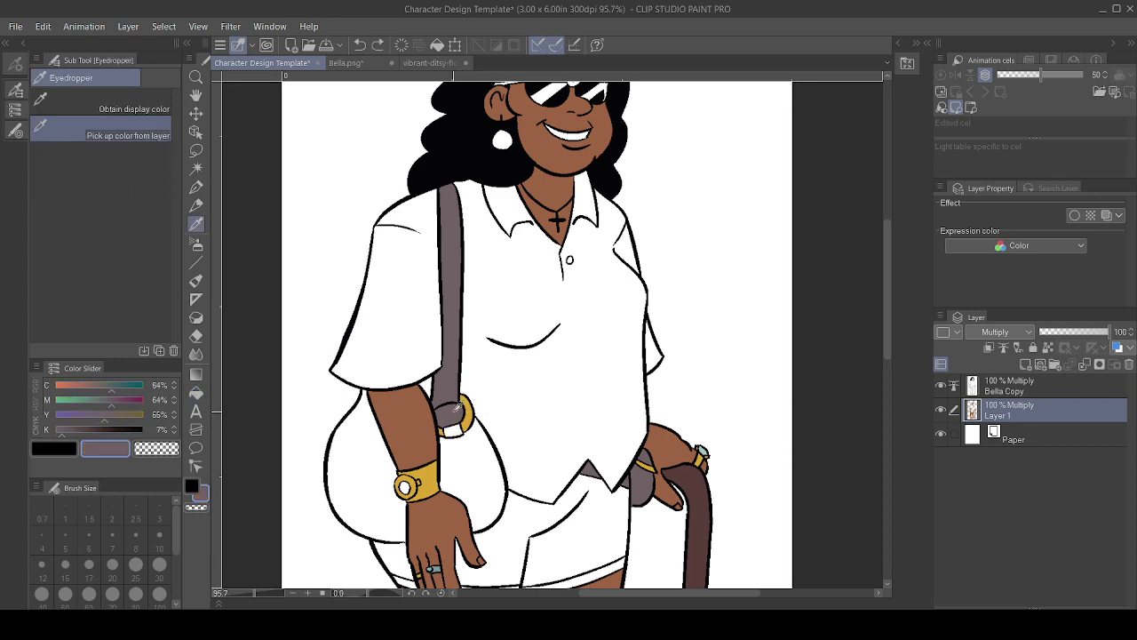
pyautogui.click(455, 430)
pyautogui.click(479, 447)
pyautogui.click(377, 464)
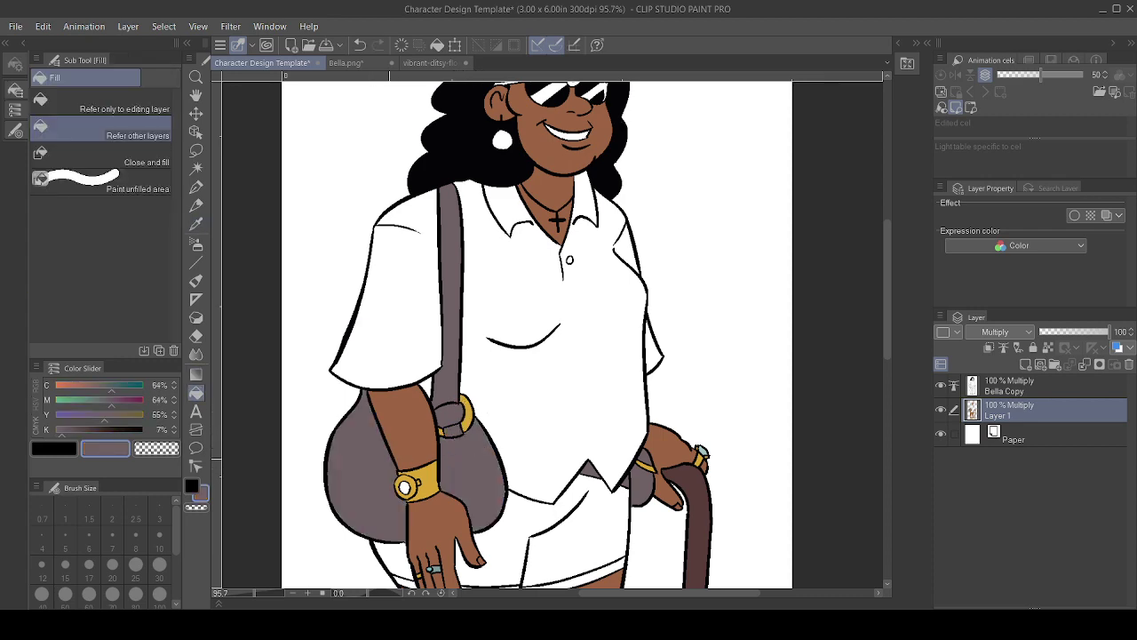
# - Sample the cane hand's ring stone, change the color to C 40, M 0, Y 8, K 0, and fill that stone and the watch face
pyautogui.moveTo(389, 459); pyautogui.dragTo(267, 287)
pyautogui.scroll(-2, 622, 351)
pyautogui.moveTo(552, 337); pyautogui.dragTo(578, 411)
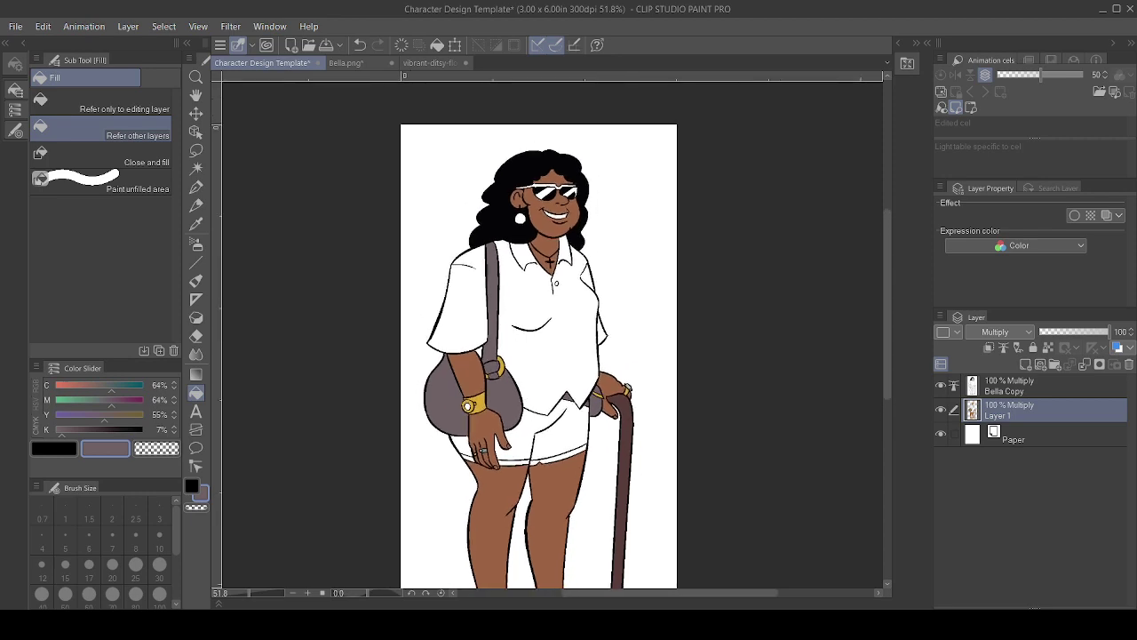
pyautogui.scroll(2, 574, 409)
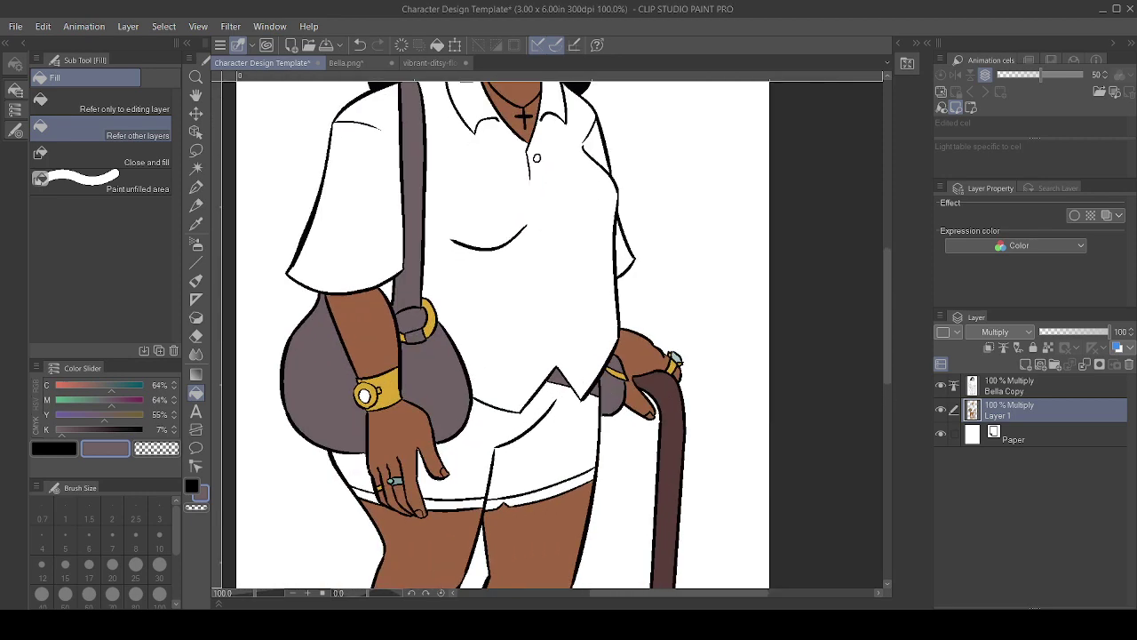
pyautogui.moveTo(568, 400); pyautogui.dragTo(556, 377)
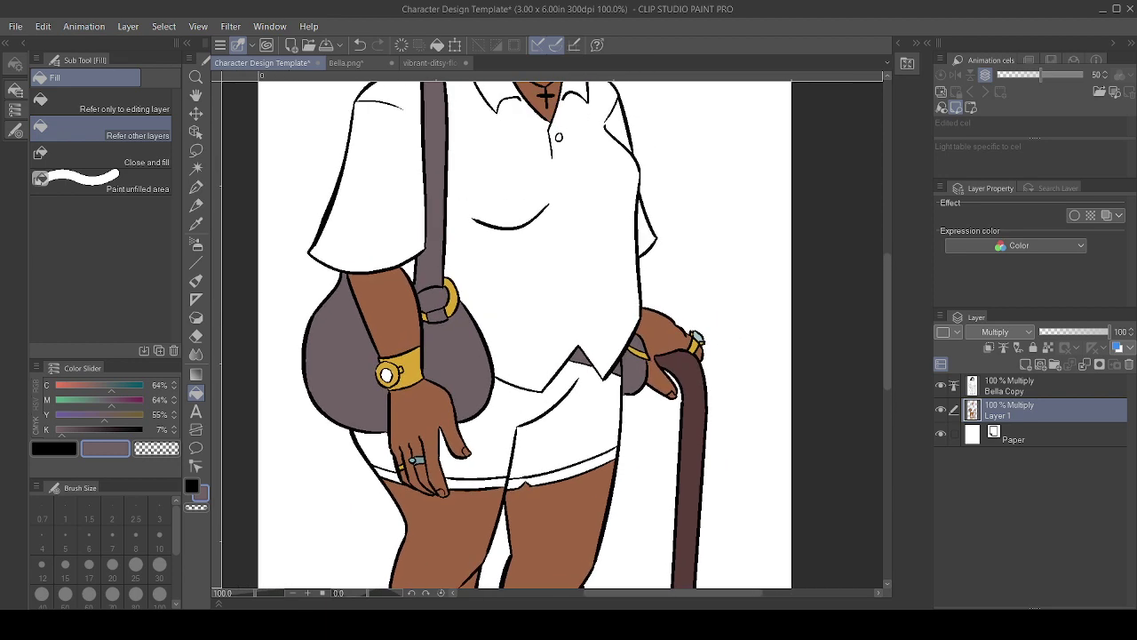
pyautogui.press('i')
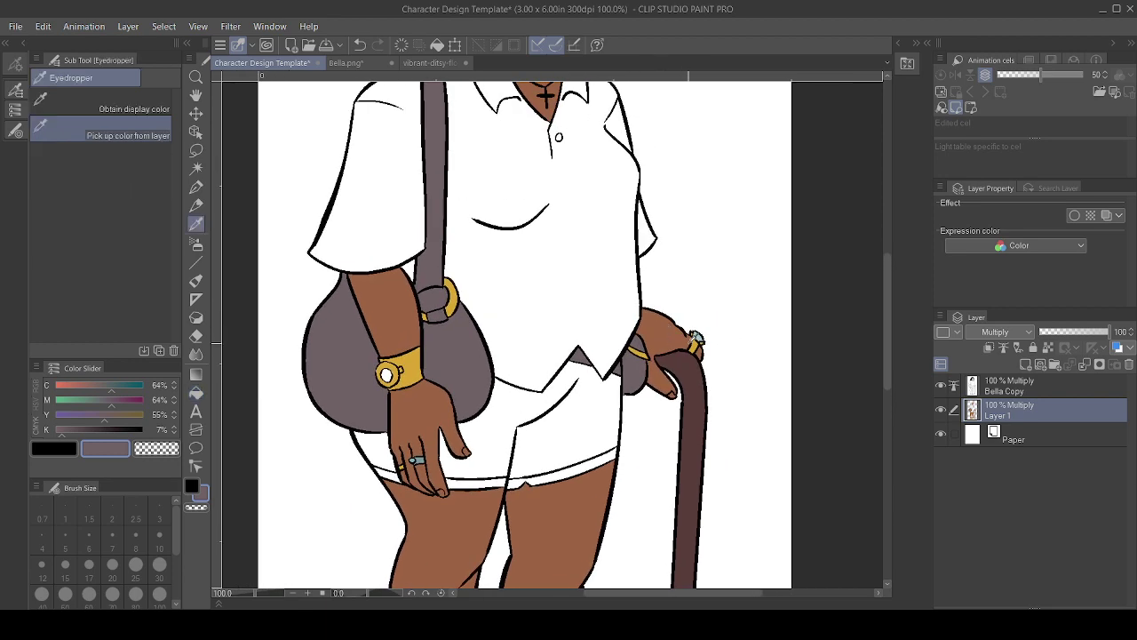
pyautogui.click(700, 335)
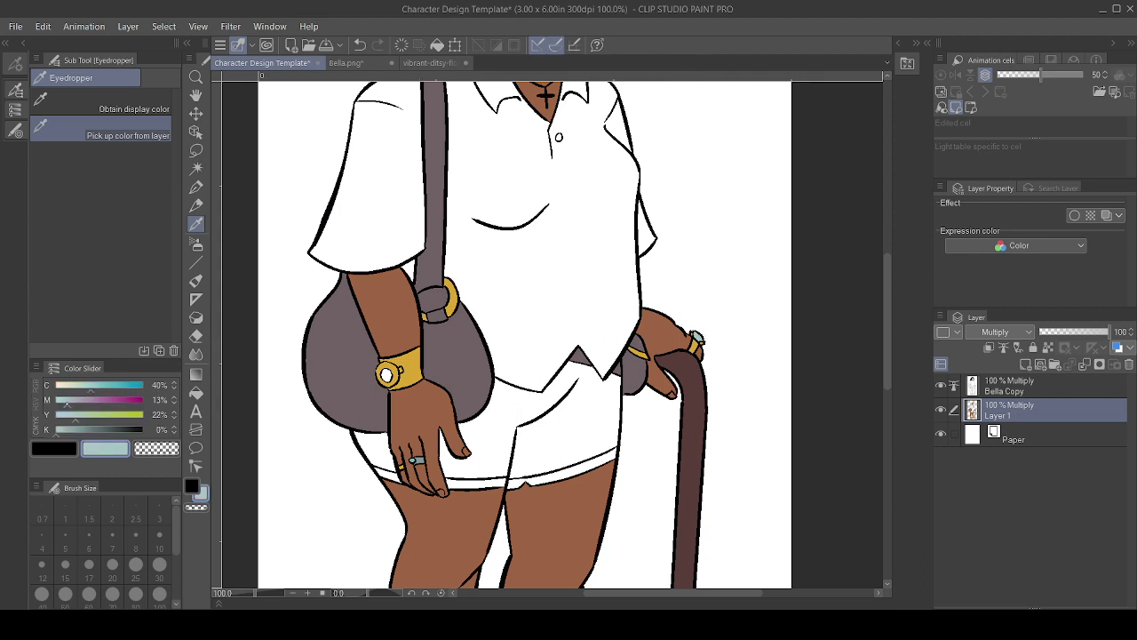
pyautogui.click(56, 401)
pyautogui.click(63, 415)
pyautogui.press('g')
pyautogui.press('g')
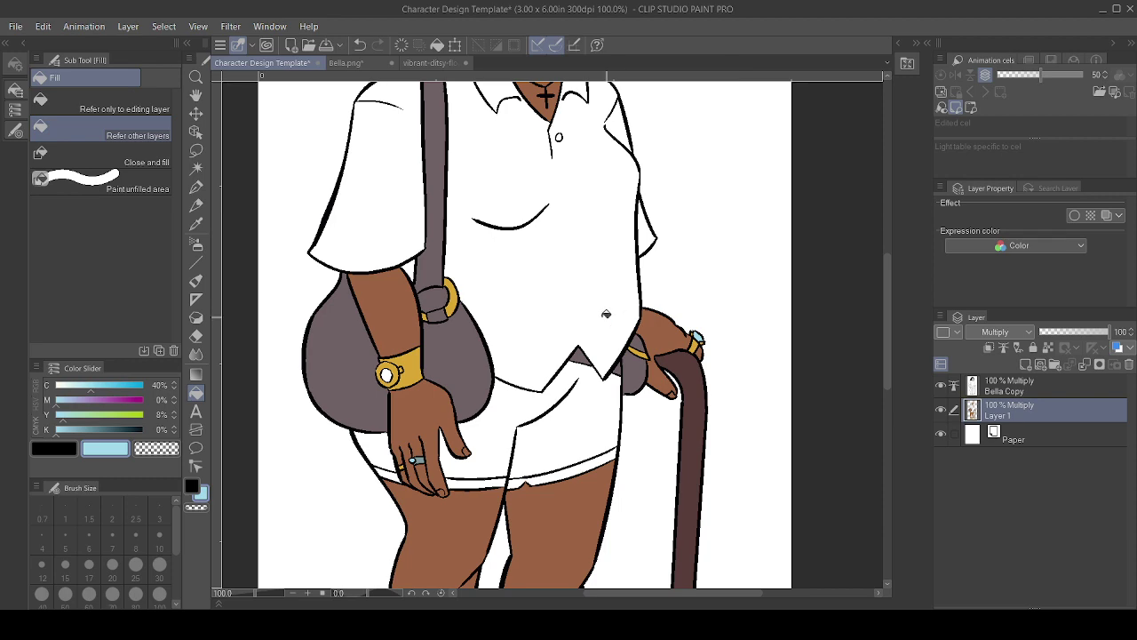
pyautogui.click(389, 375)
# - Sample the gold from the wristwatch band and fill the round earring
pyautogui.scroll(-2, 633, 351)
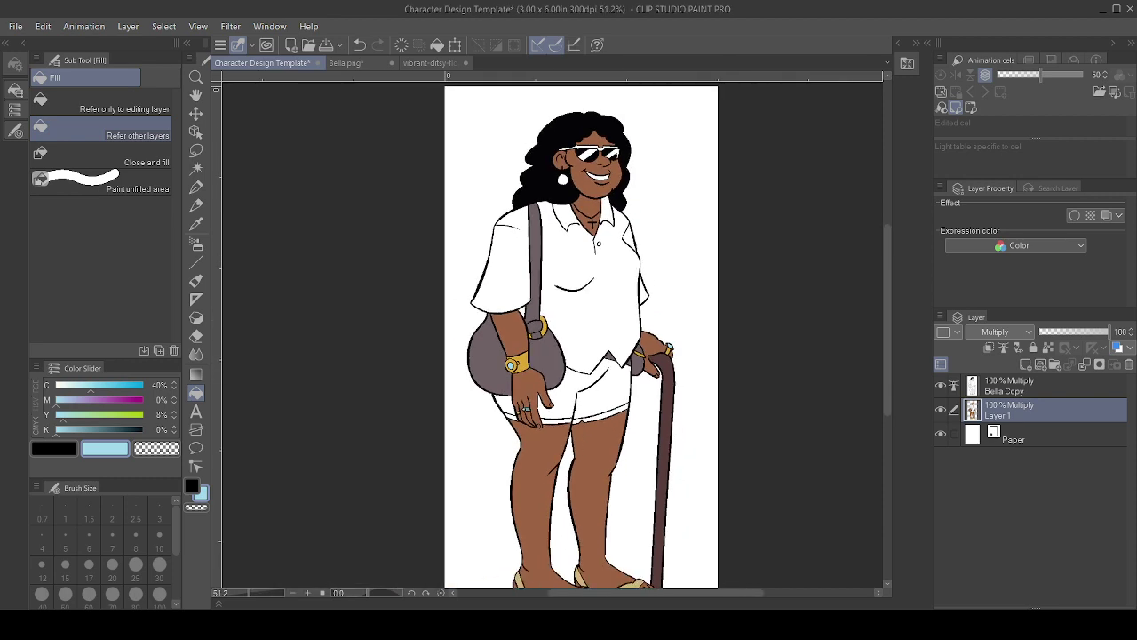
pyautogui.moveTo(633, 374); pyautogui.dragTo(657, 403)
pyautogui.scroll(2, 611, 390)
pyautogui.scroll(1, 600, 393)
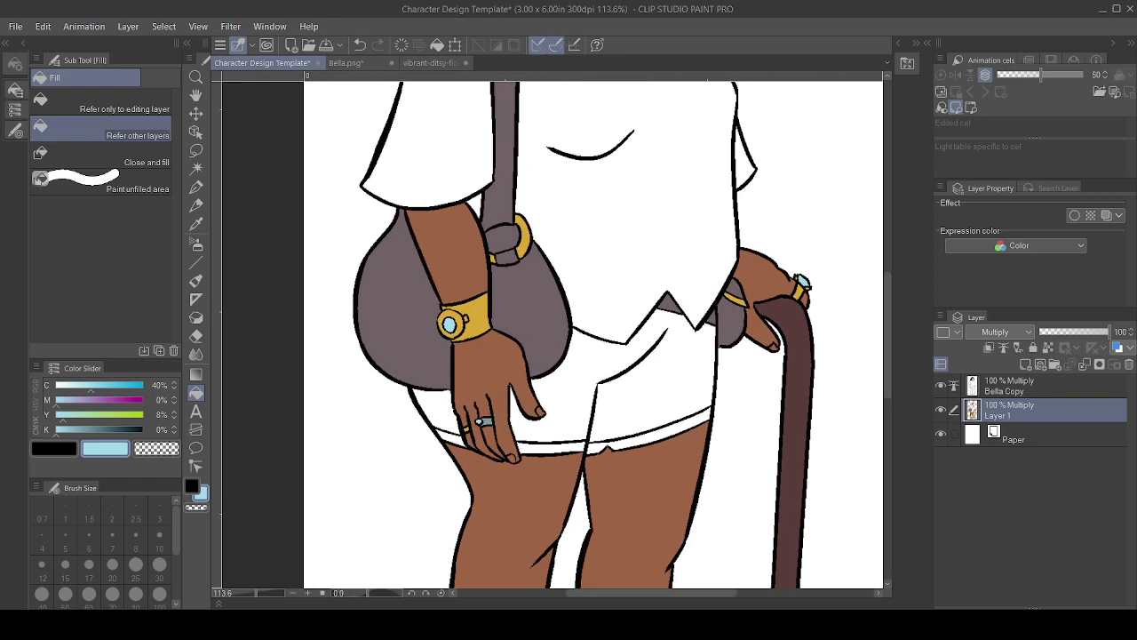
pyautogui.scroll(-3, 801, 283)
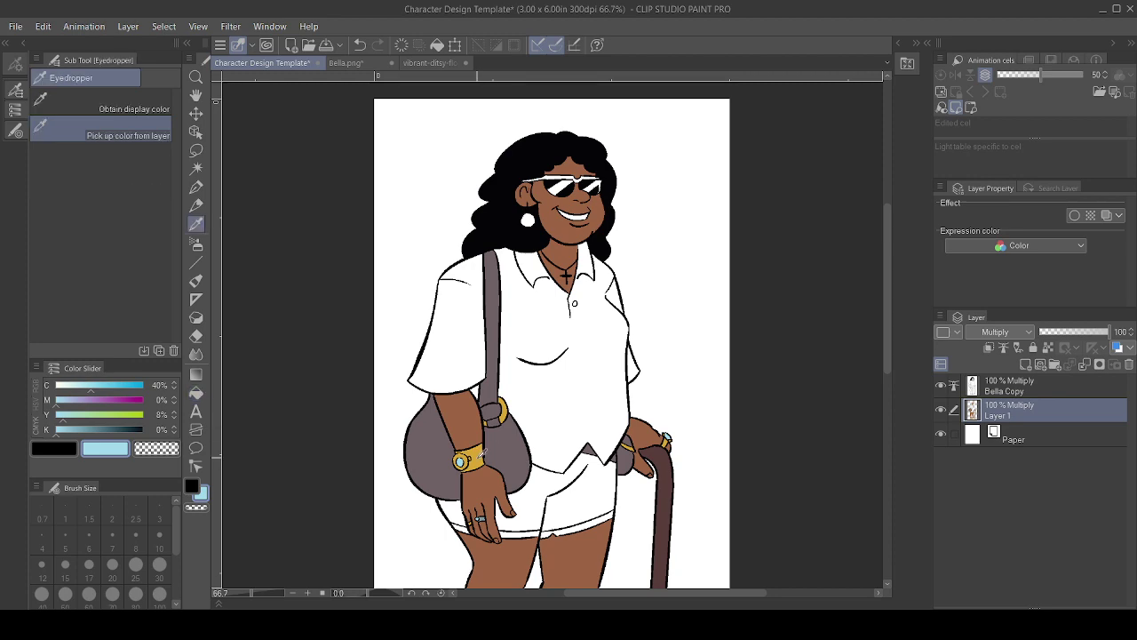
pyautogui.keyDown('alt'); pyautogui.click(483, 453); pyautogui.keyUp('alt')
pyautogui.click(531, 219)
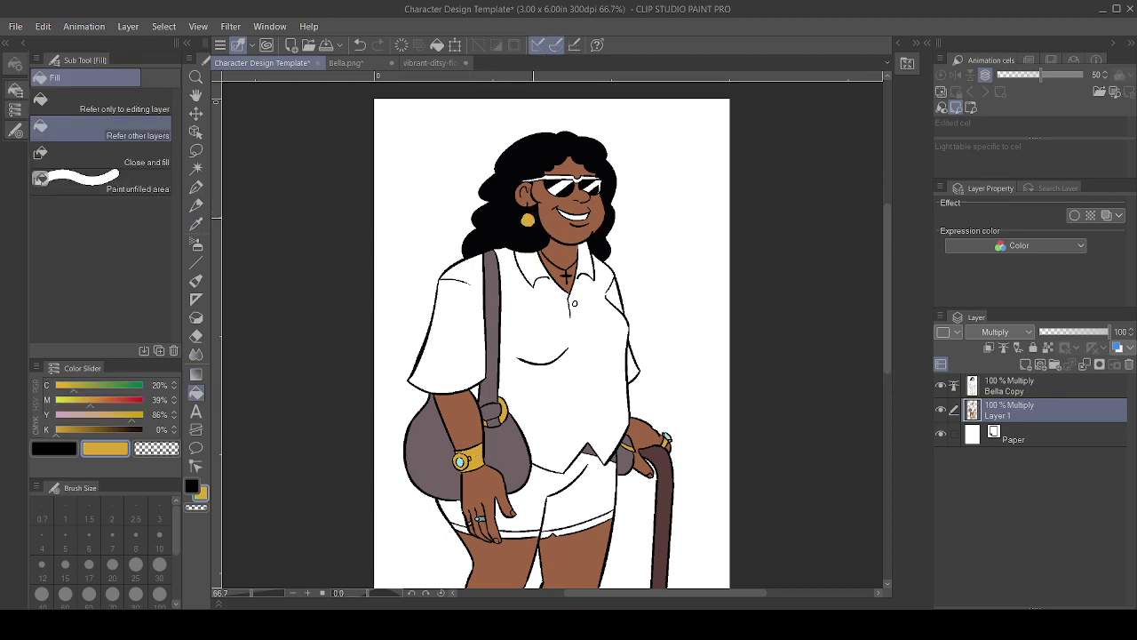
# - Set a pale grey of C 27, M 16, Y 15, K 0 and fill the teeth and the highlights on both sunglass lenses
pyautogui.moveTo(533, 218); pyautogui.dragTo(531, 364)
pyautogui.scroll(5, 587, 381)
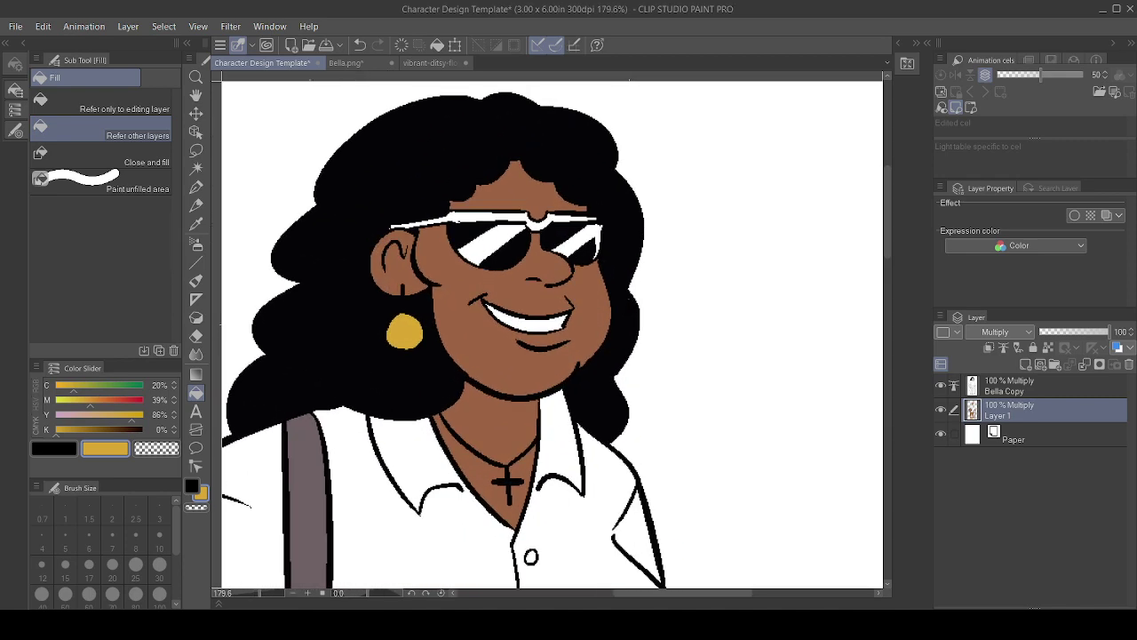
pyautogui.click(63, 401)
pyautogui.click(68, 416)
pyautogui.click(79, 385)
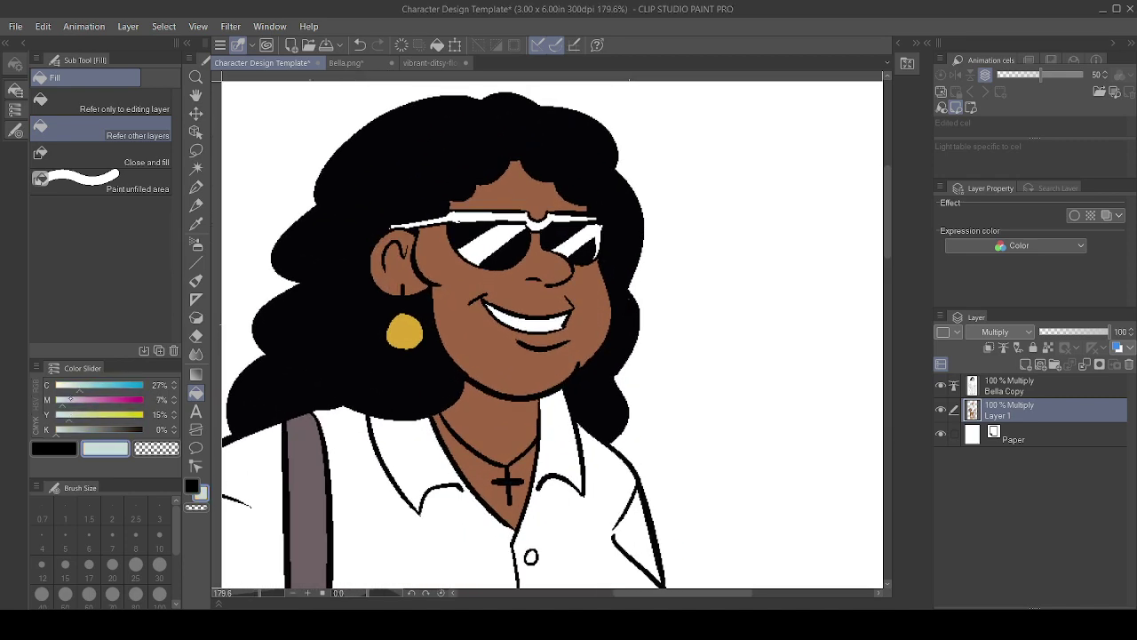
pyautogui.click(69, 399)
pyautogui.click(530, 318)
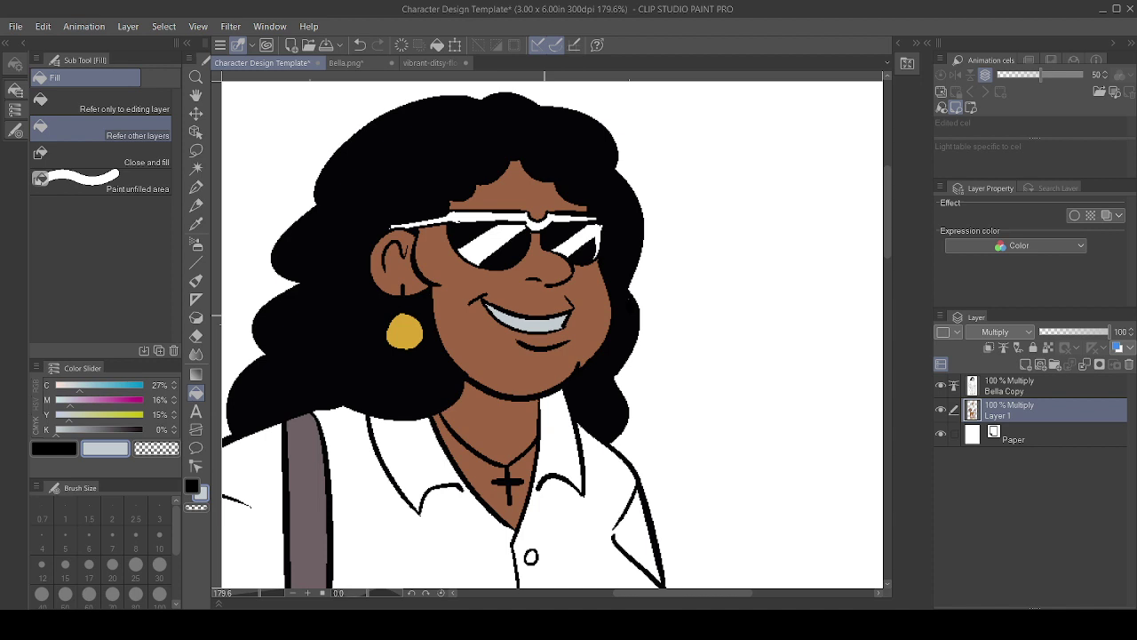
pyautogui.click(499, 238)
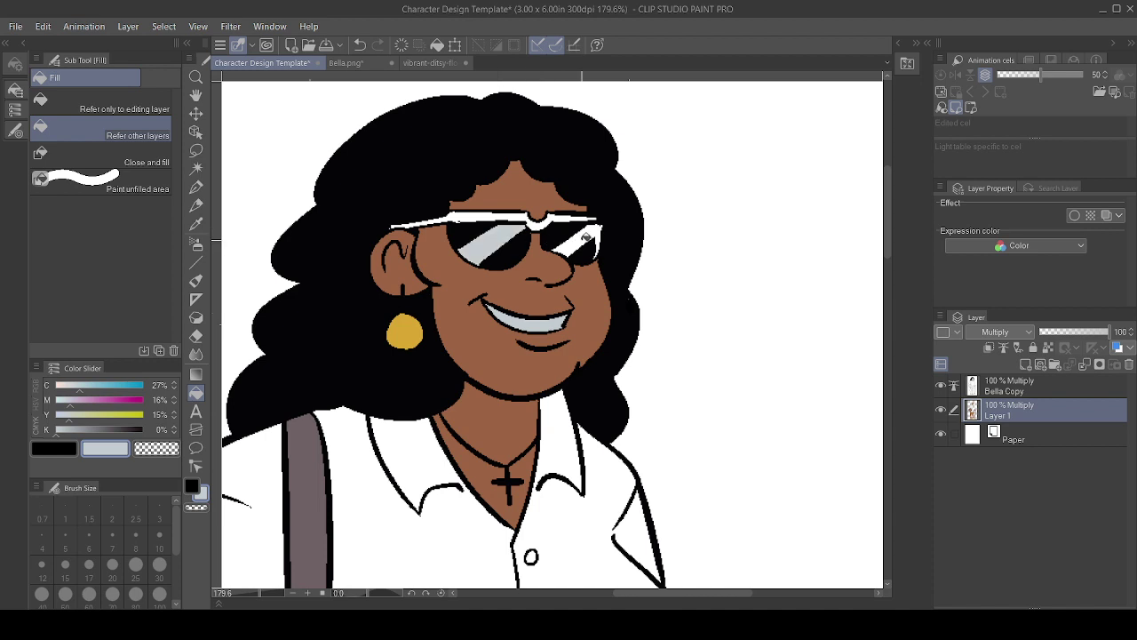
pyautogui.click(586, 237)
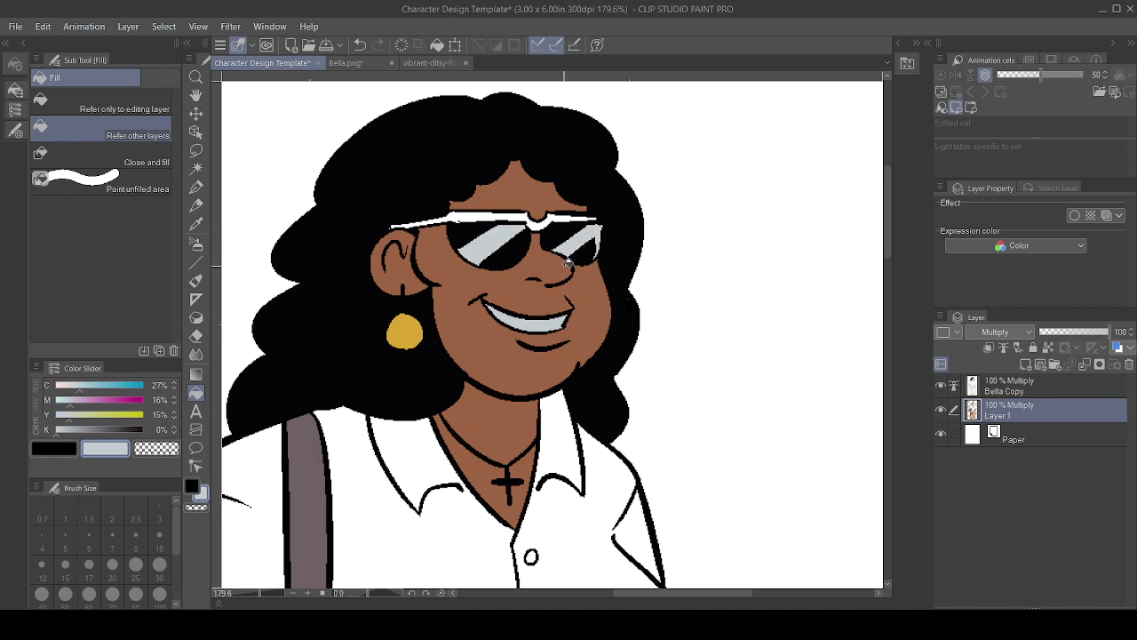
# - Set a slate grey of C 70, M 54, Y 52, K 0 and fill the sunglasses' frame, including the bridge and temple arm
pyautogui.click(118, 385)
pyautogui.click(103, 399)
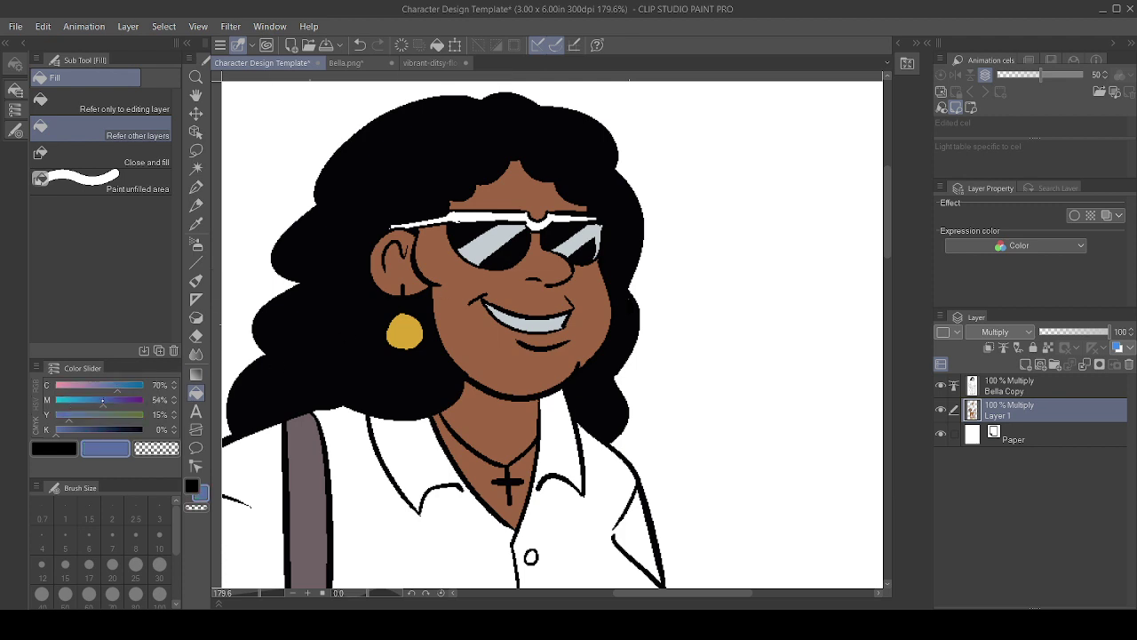
pyautogui.click(101, 414)
pyautogui.click(544, 219)
pyautogui.click(471, 220)
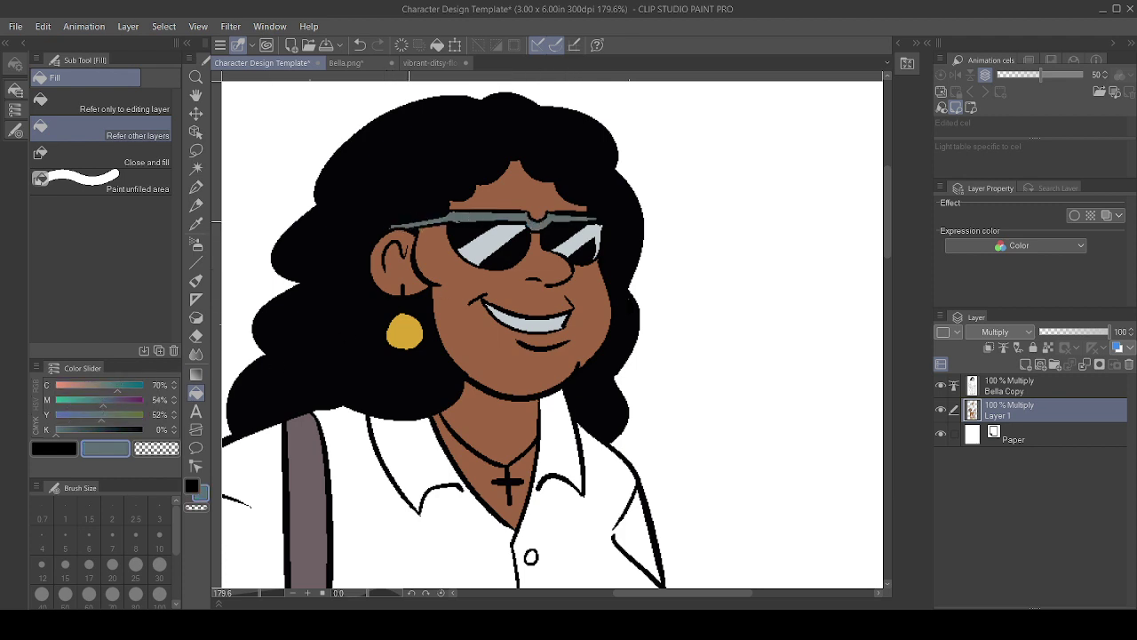
# - Sample the teeth's pale grey, lighten it to C 17, M 7, Y 5, K 0, and refill the teeth and both sunglass lens highlights
pyautogui.scroll(-5, 635, 356)
pyautogui.moveTo(633, 349); pyautogui.dragTo(607, 396)
pyautogui.scroll(5, 606, 394)
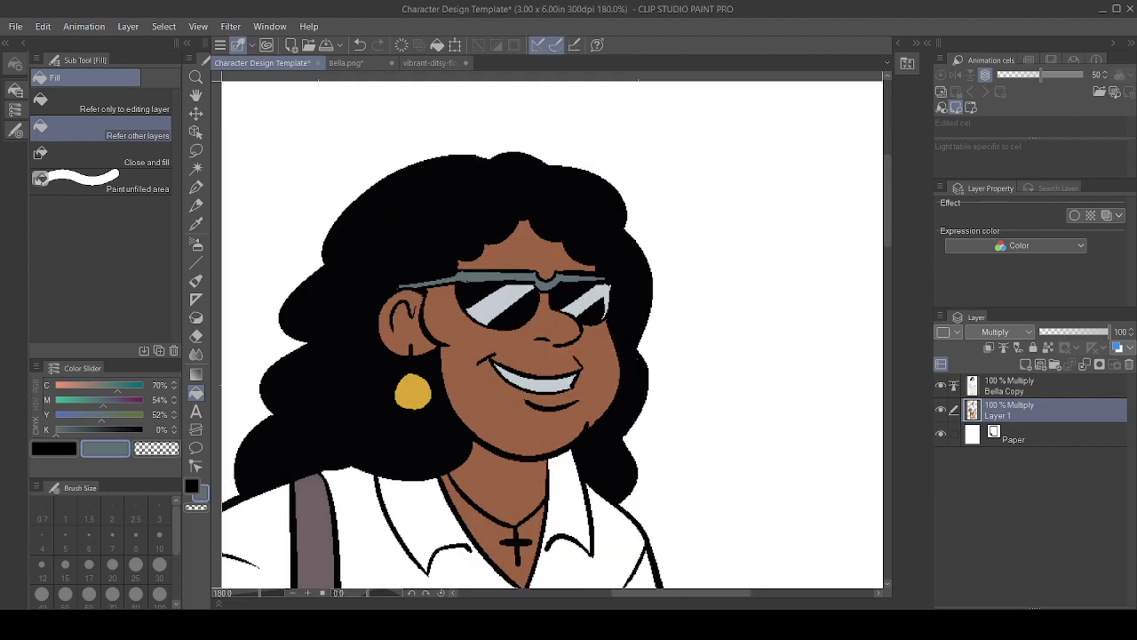
pyautogui.press('i')
pyautogui.click(572, 377)
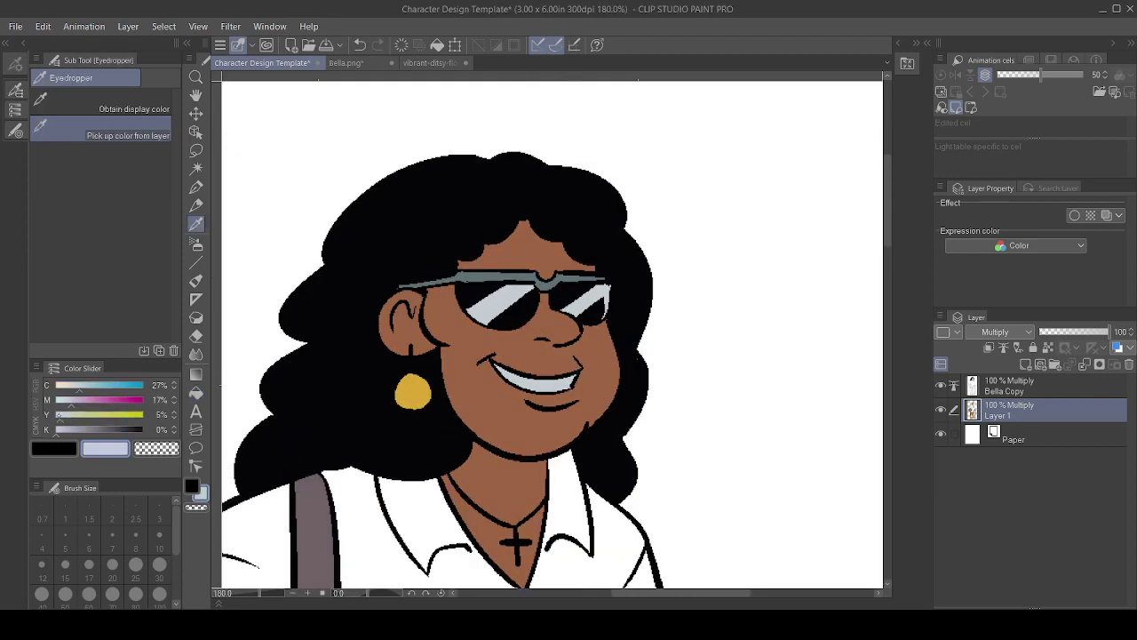
pyautogui.click(69, 389)
pyautogui.press('g')
pyautogui.press('g')
pyautogui.click(564, 377)
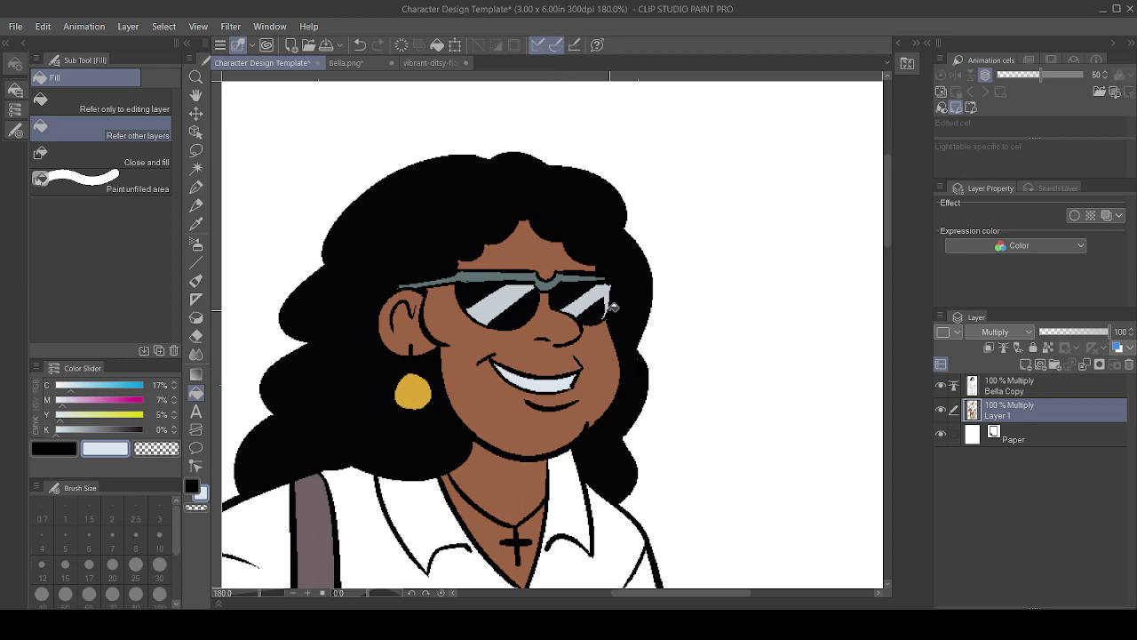
pyautogui.click(583, 303)
pyautogui.click(587, 300)
pyautogui.click(503, 307)
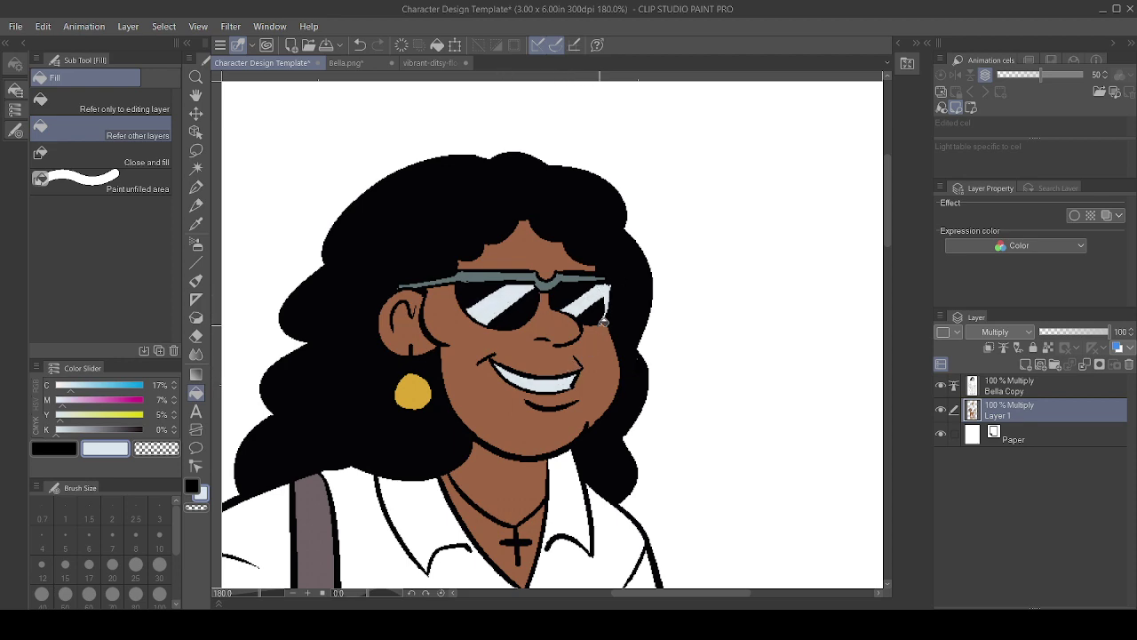
# - Sample the gold from the wristwatch band and fill the hem band of the shorts with it
pyautogui.scroll(-3, 621, 303)
pyautogui.moveTo(621, 303); pyautogui.dragTo(577, 133)
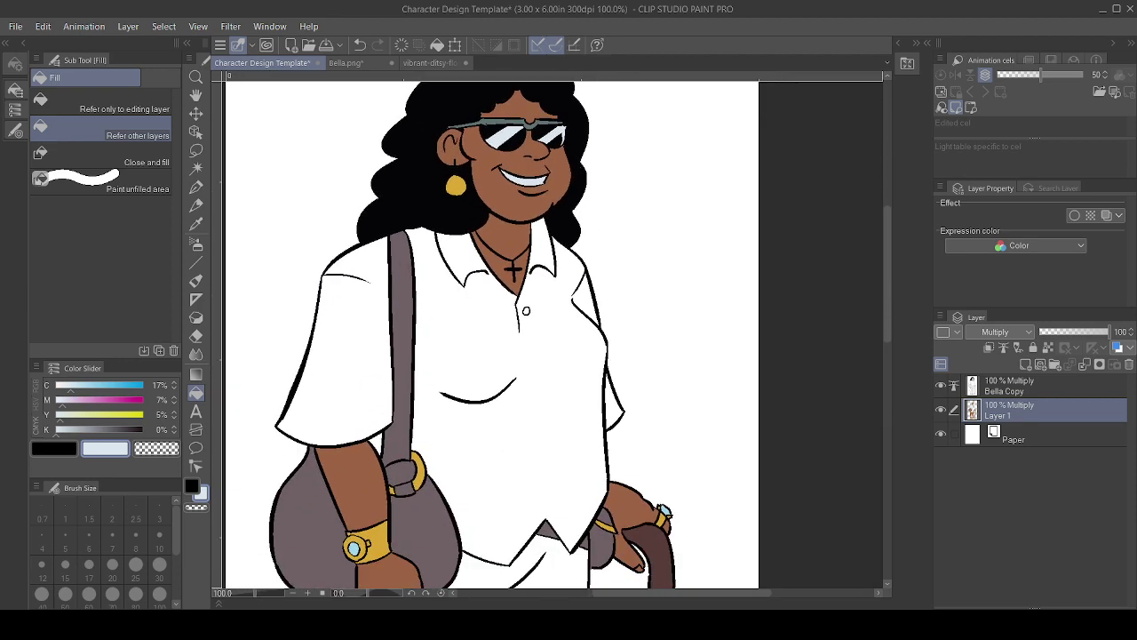
pyautogui.scroll(-3, 621, 335)
pyautogui.moveTo(621, 336); pyautogui.dragTo(573, 219)
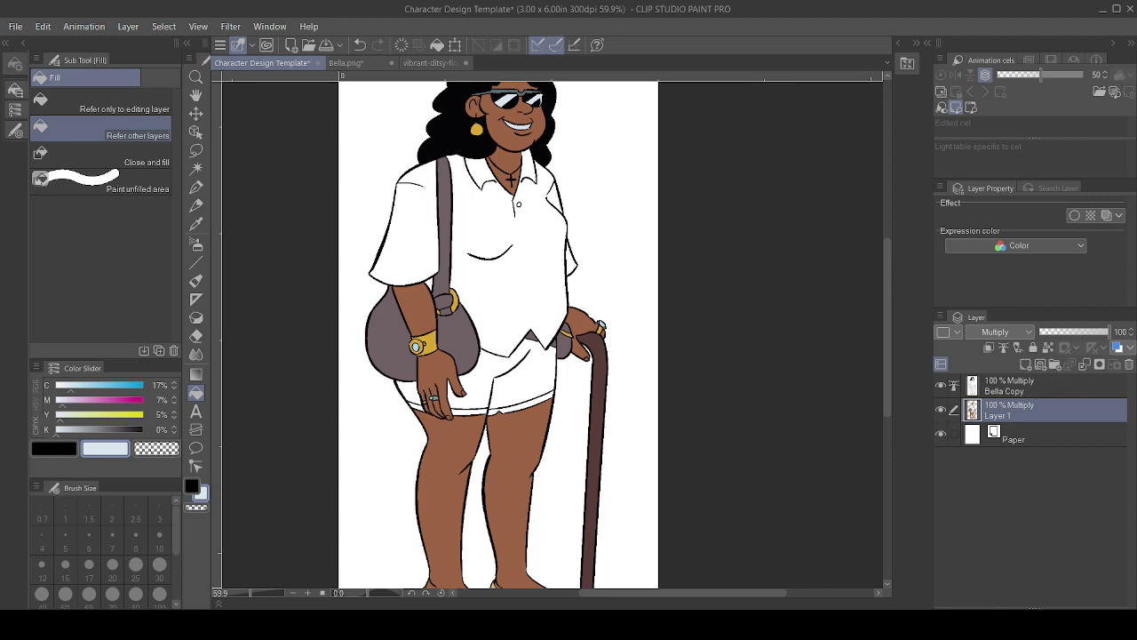
pyautogui.moveTo(560, 356)
pyautogui.mouseDown()
pyautogui.moveTo(570, 287)
pyautogui.moveTo(588, 297)
pyautogui.moveTo(591, 338)
pyautogui.mouseUp()
pyautogui.press('i')
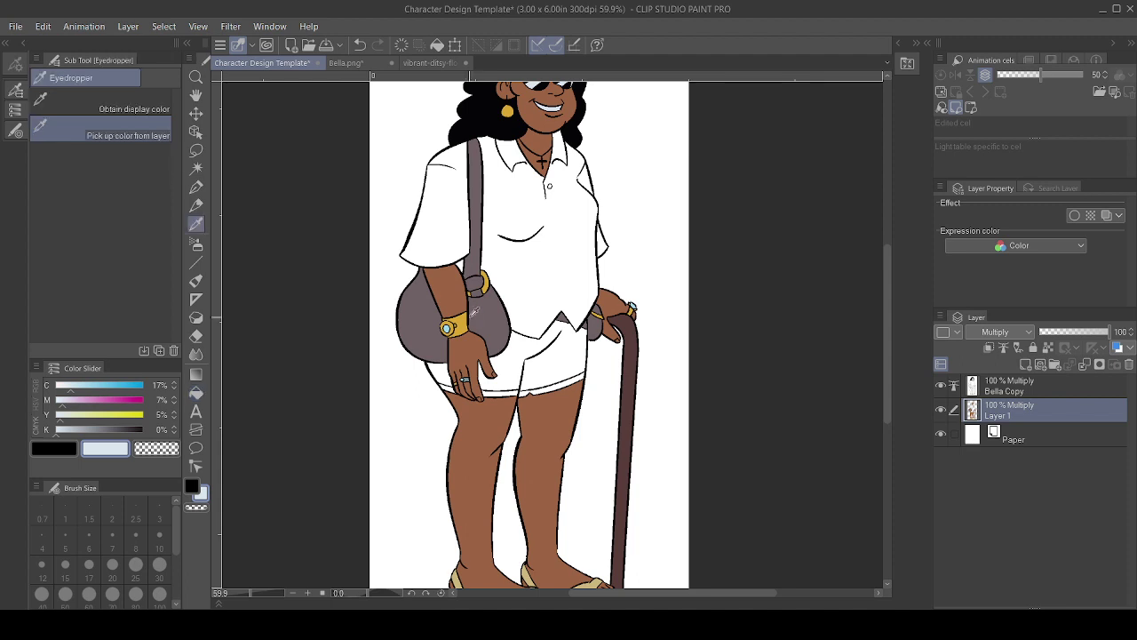
pyautogui.click(462, 323)
pyautogui.press('space')
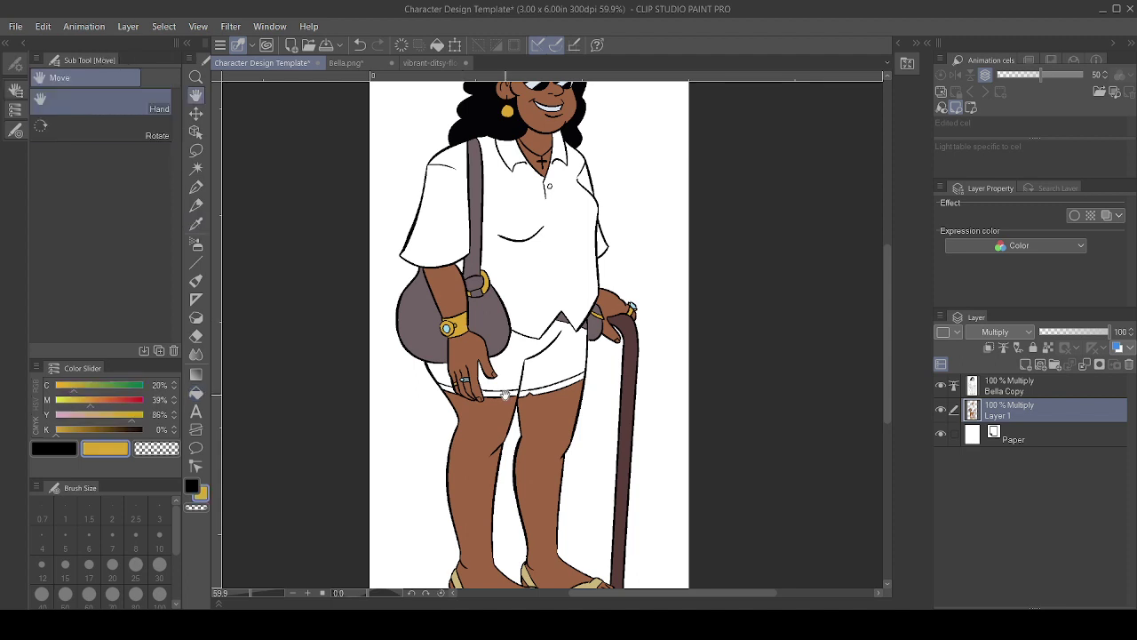
pyautogui.press('g')
pyautogui.press('g')
pyautogui.click(503, 392)
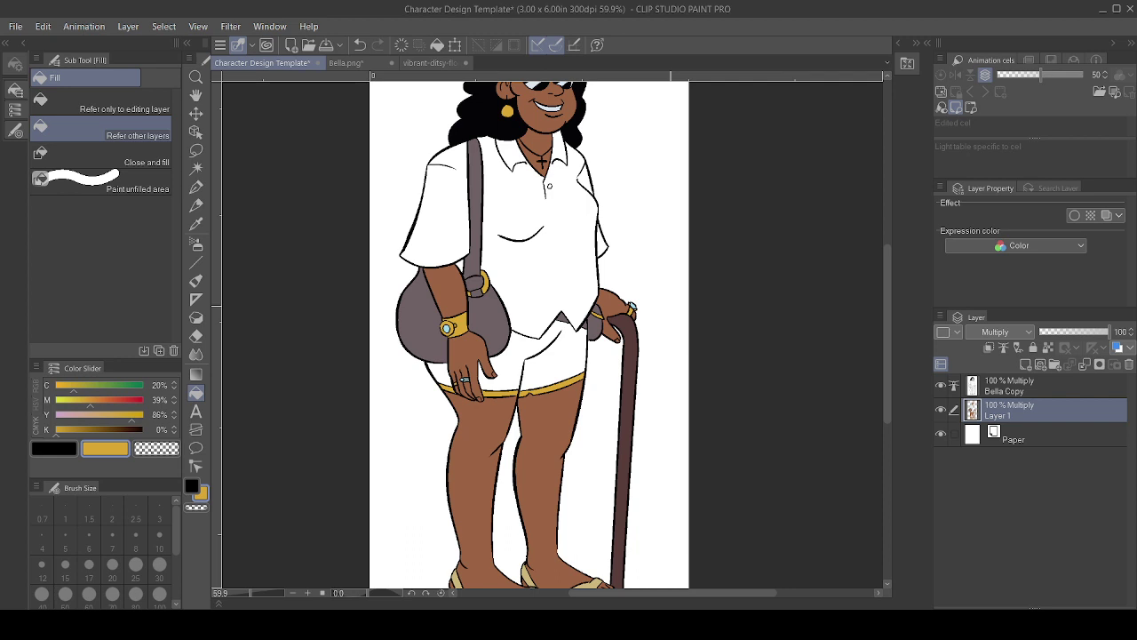
# - Set a pale cream of C 8, M 9, Y 29, K 0 and fill the shorts above the gold hem
pyautogui.click(64, 400)
pyautogui.click(63, 385)
pyautogui.click(81, 415)
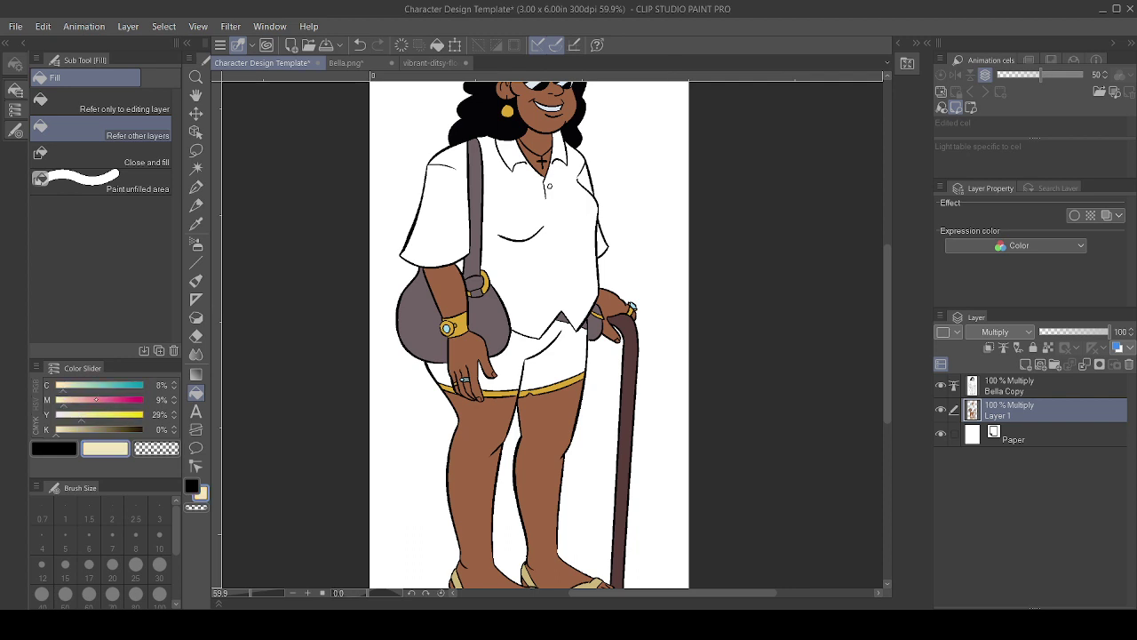
pyautogui.click(503, 369)
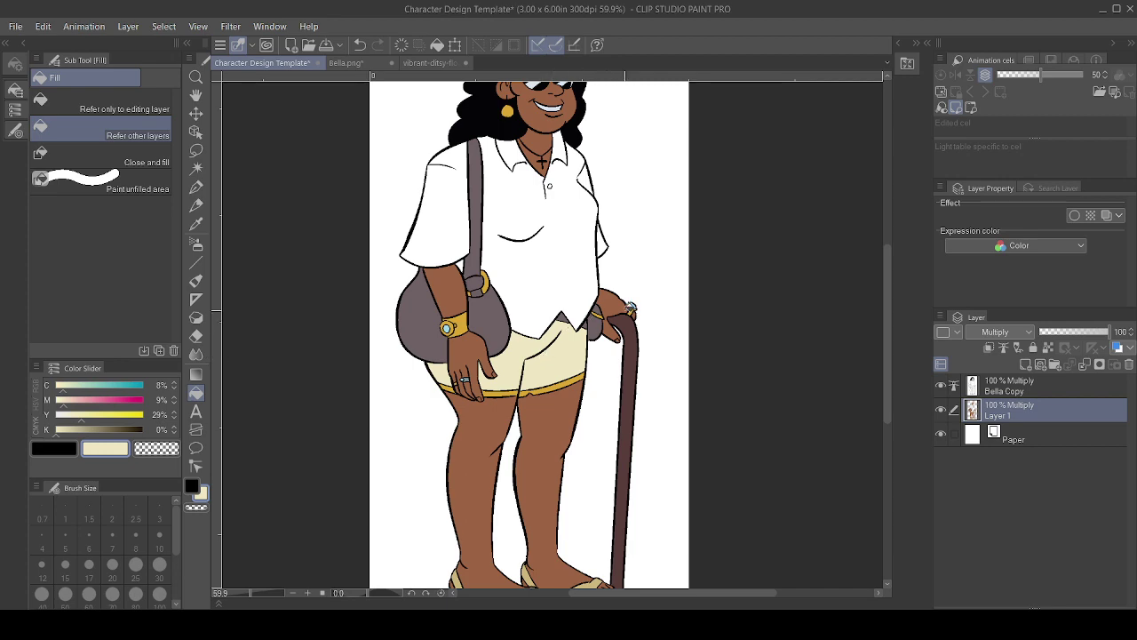
# - Check the open floral pattern document, return to the character design and paste the copied pattern as a layer directly above Paper
pyautogui.moveTo(625, 311); pyautogui.dragTo(550, 411)
pyautogui.hotkey('ctrl', '-')
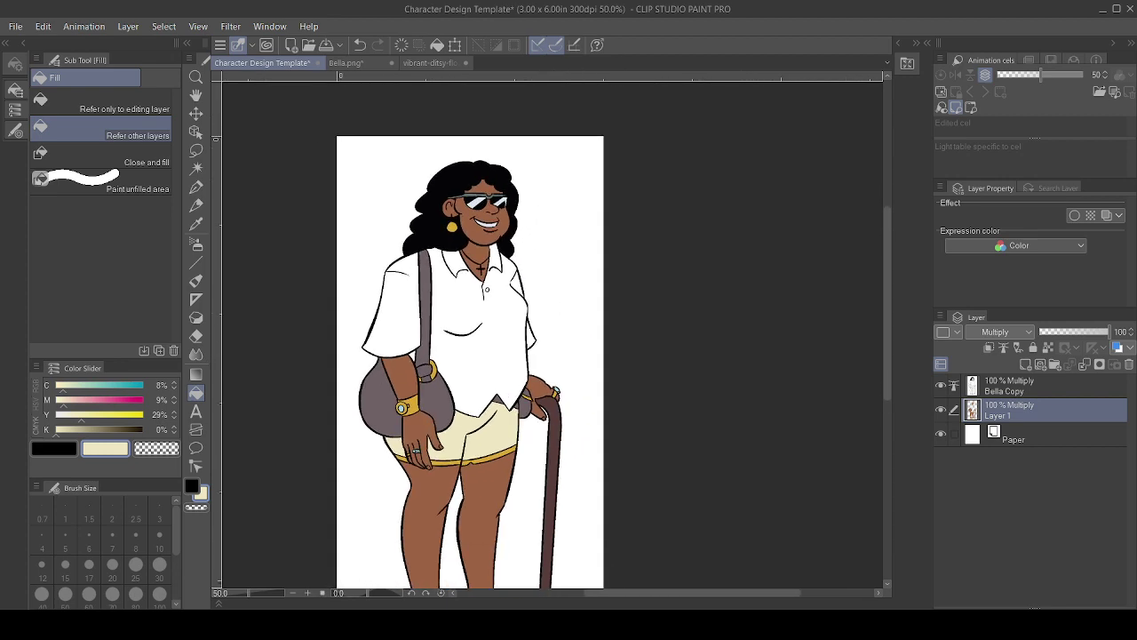
pyautogui.click(439, 62)
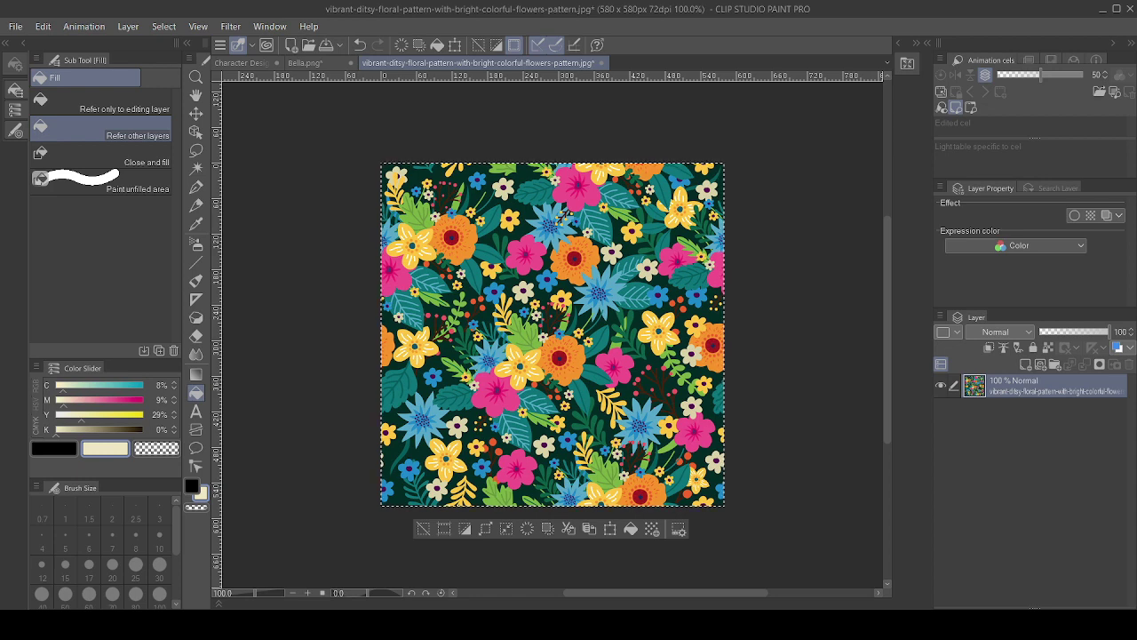
pyautogui.click(242, 63)
pyautogui.moveTo(480, 355); pyautogui.dragTo(509, 314)
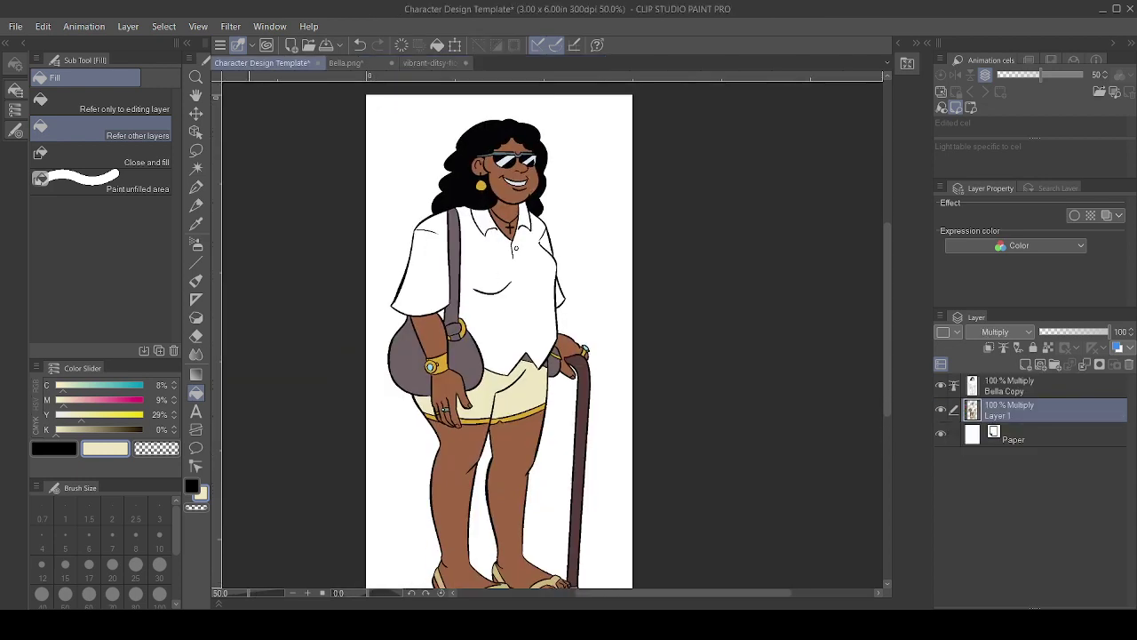
pyautogui.hotkey('ctrl', 'v')
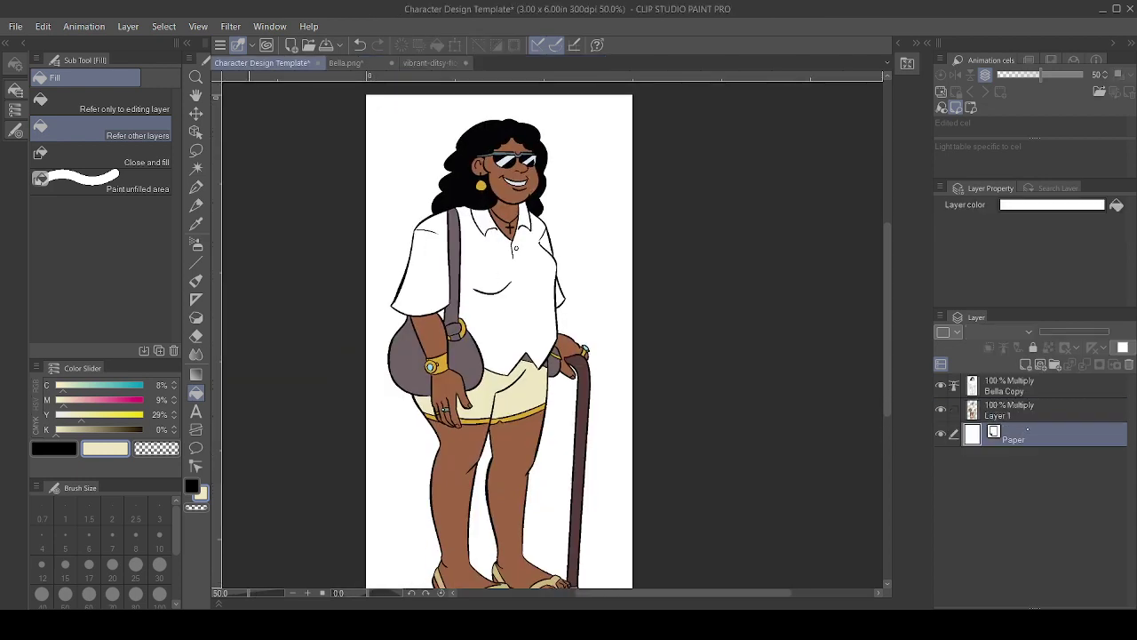
# - Move the floral pattern over the shirt and scale it up slightly so it covers the torso and sleeves
pyautogui.press('k')
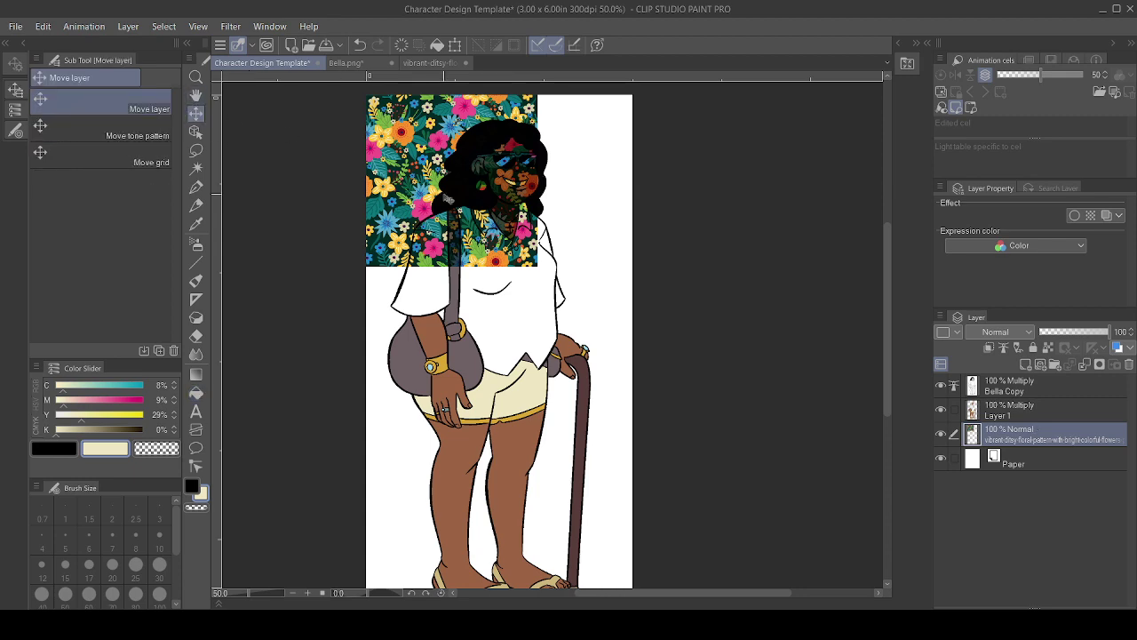
pyautogui.moveTo(497, 200); pyautogui.dragTo(525, 305)
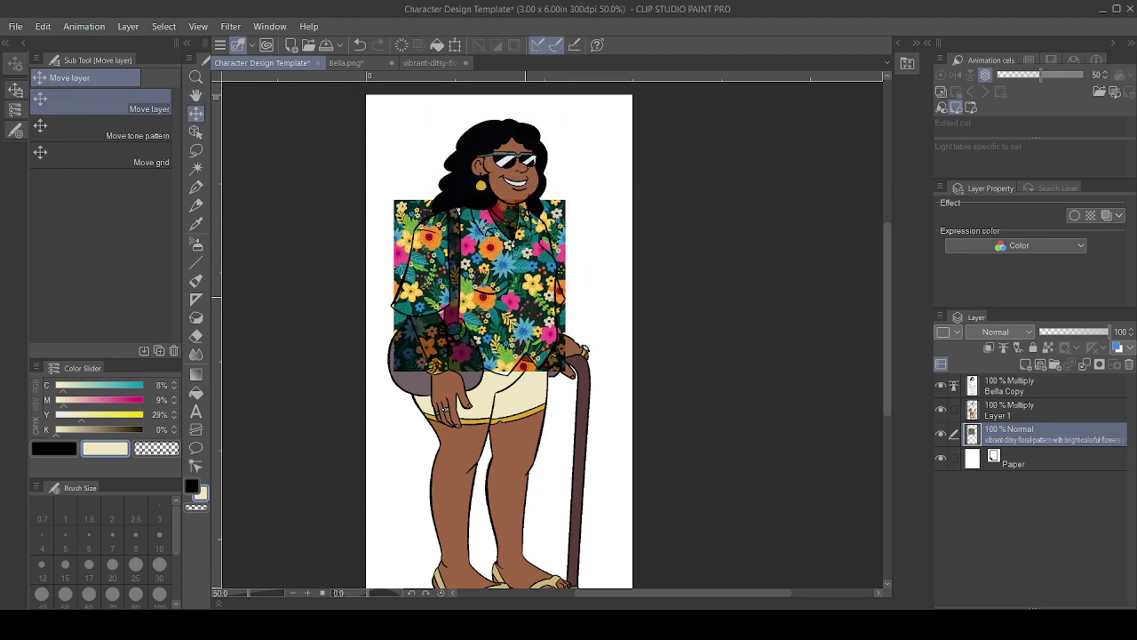
pyautogui.moveTo(553, 361); pyautogui.dragTo(550, 361)
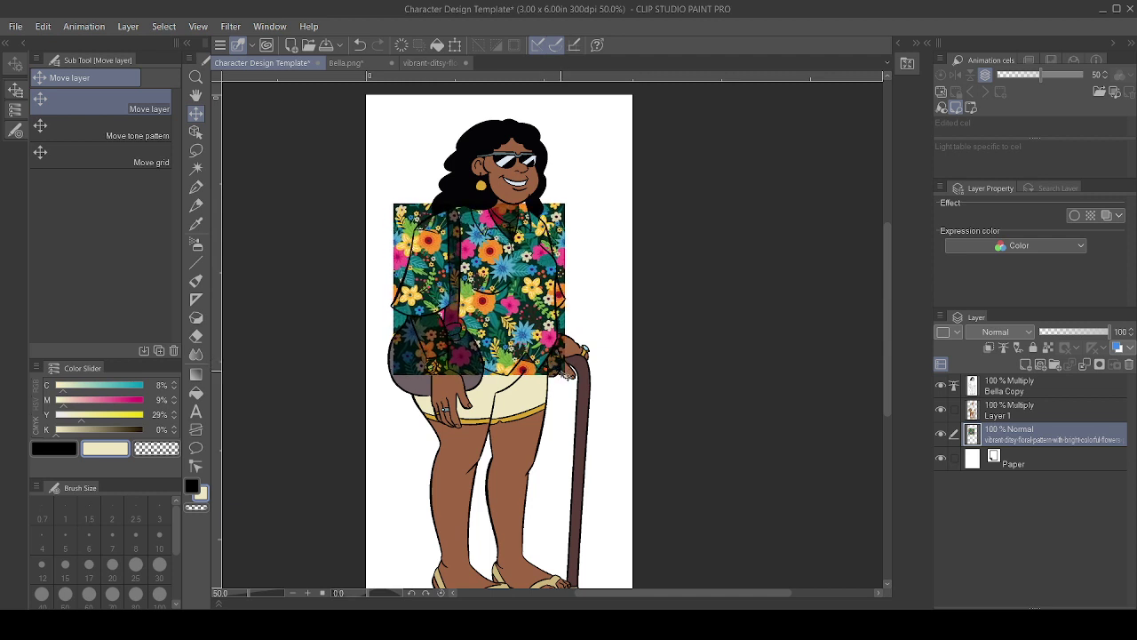
pyautogui.hotkey('ctrl', 't')
pyautogui.moveTo(392, 375); pyautogui.dragTo(389, 378)
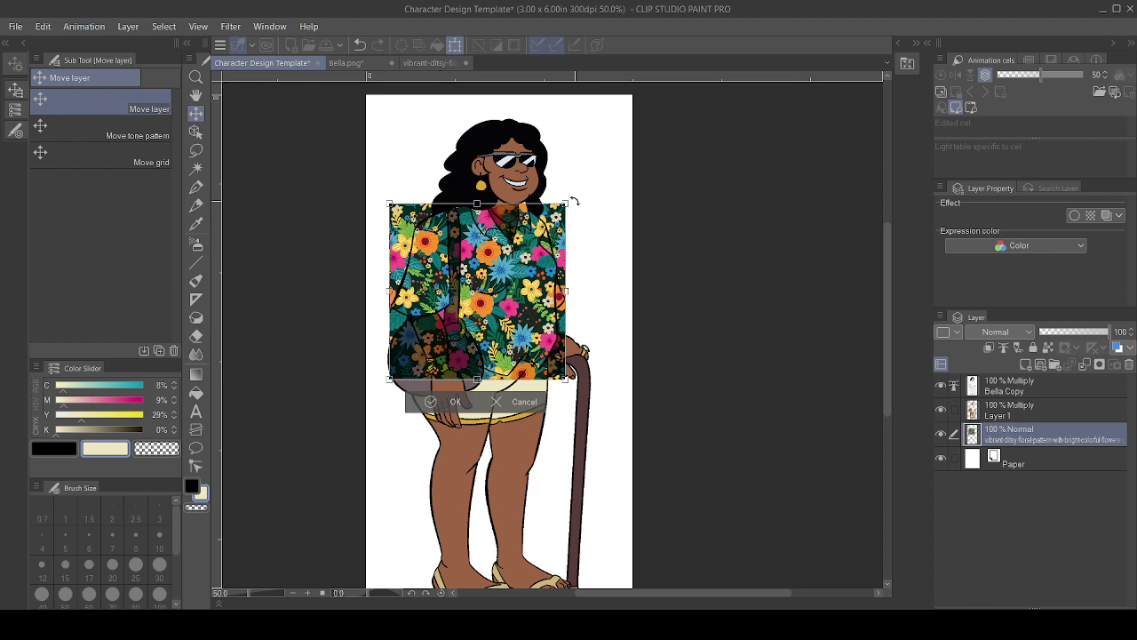
pyautogui.moveTo(567, 202); pyautogui.dragTo(571, 197)
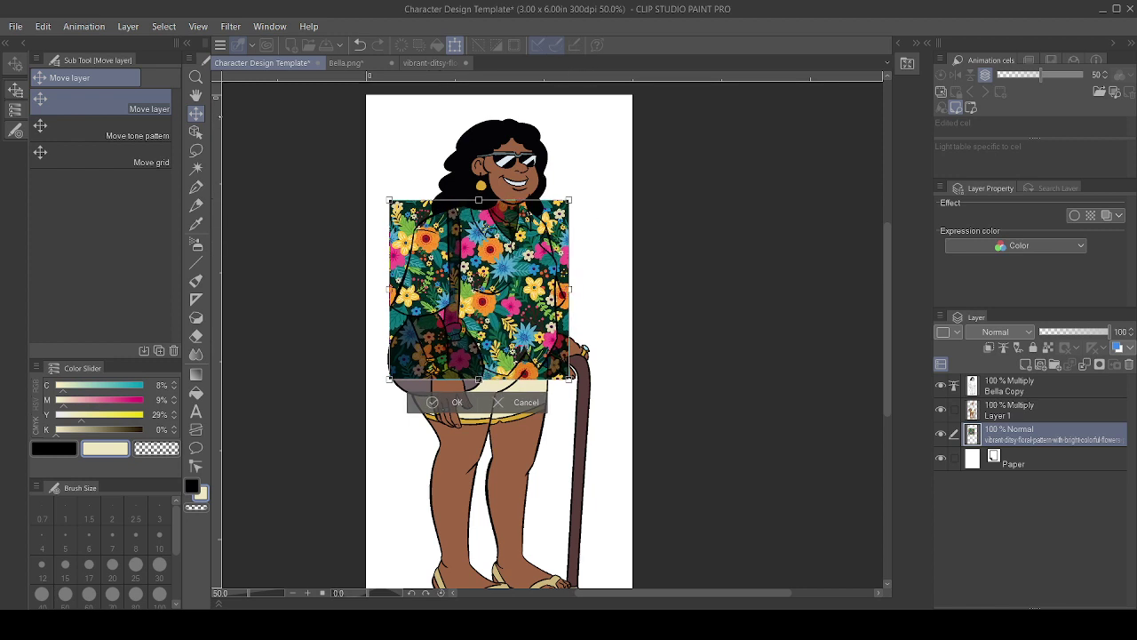
pyautogui.click(455, 402)
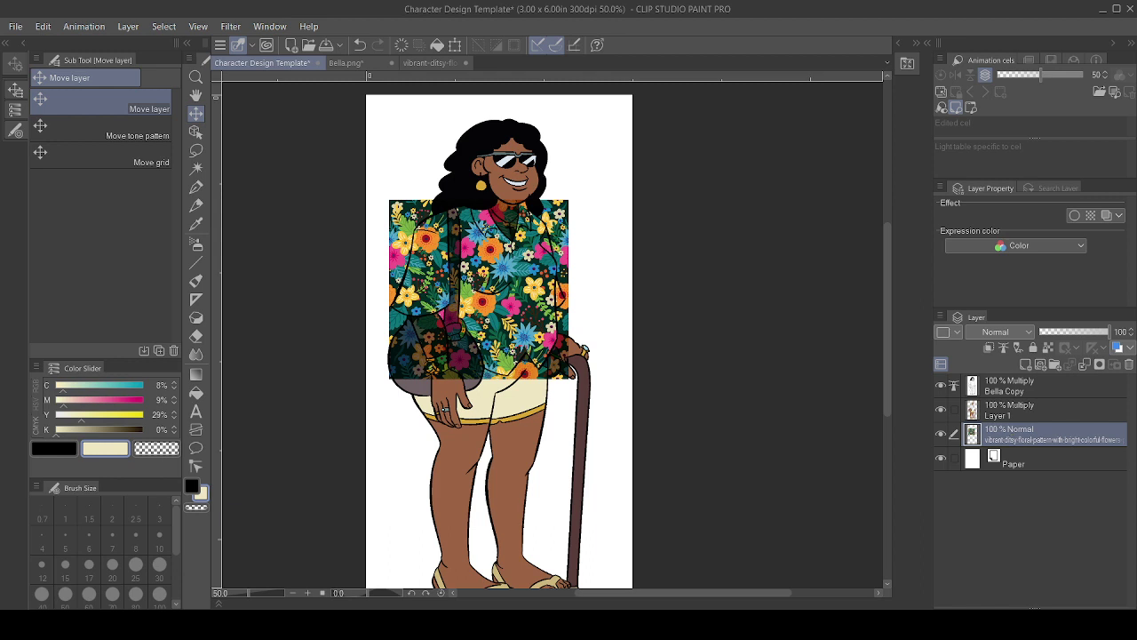
pyautogui.press('m')
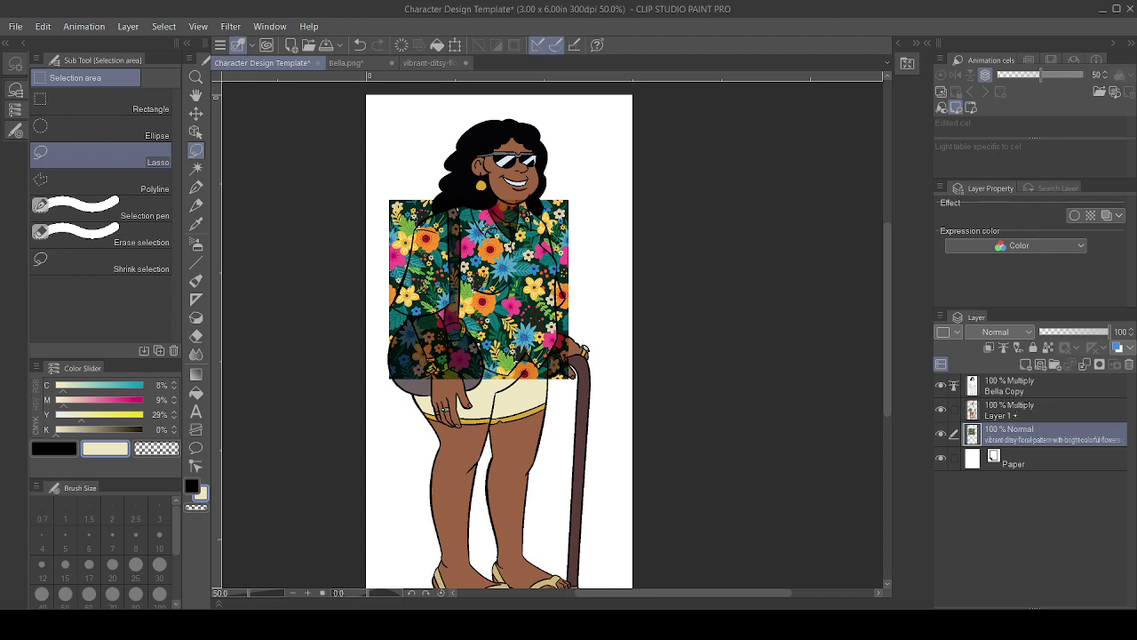
pyautogui.click(1014, 415)
pyautogui.scroll(3, 528, 292)
pyautogui.moveTo(529, 293); pyautogui.dragTo(573, 403)
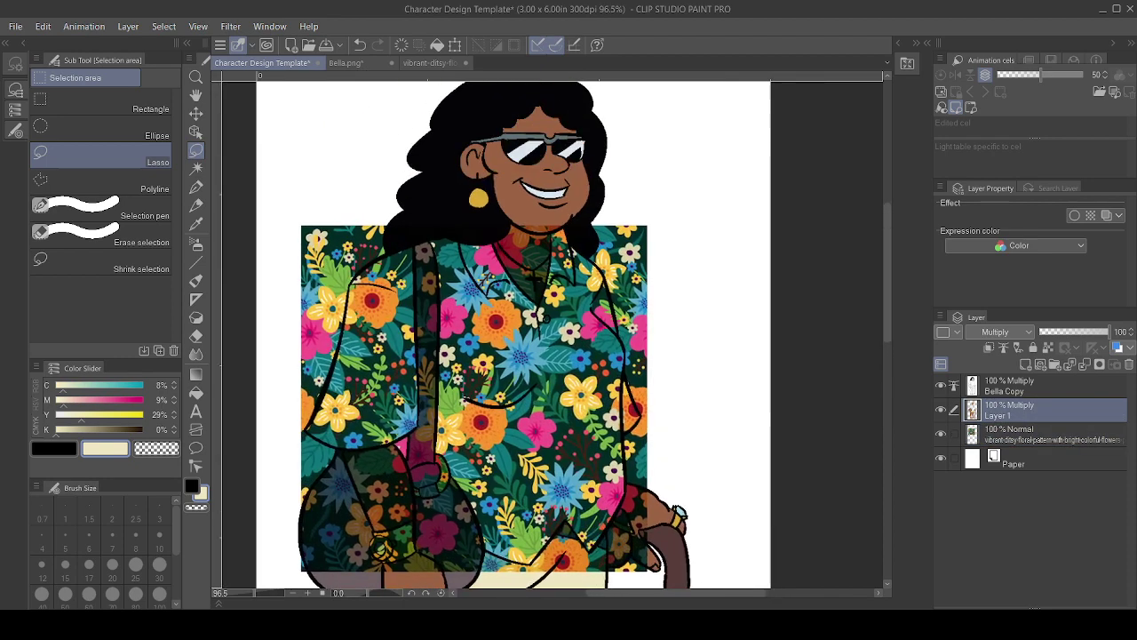
pyautogui.press('w')
pyautogui.click(410, 373)
pyautogui.hotkey('ctrl', 'd')
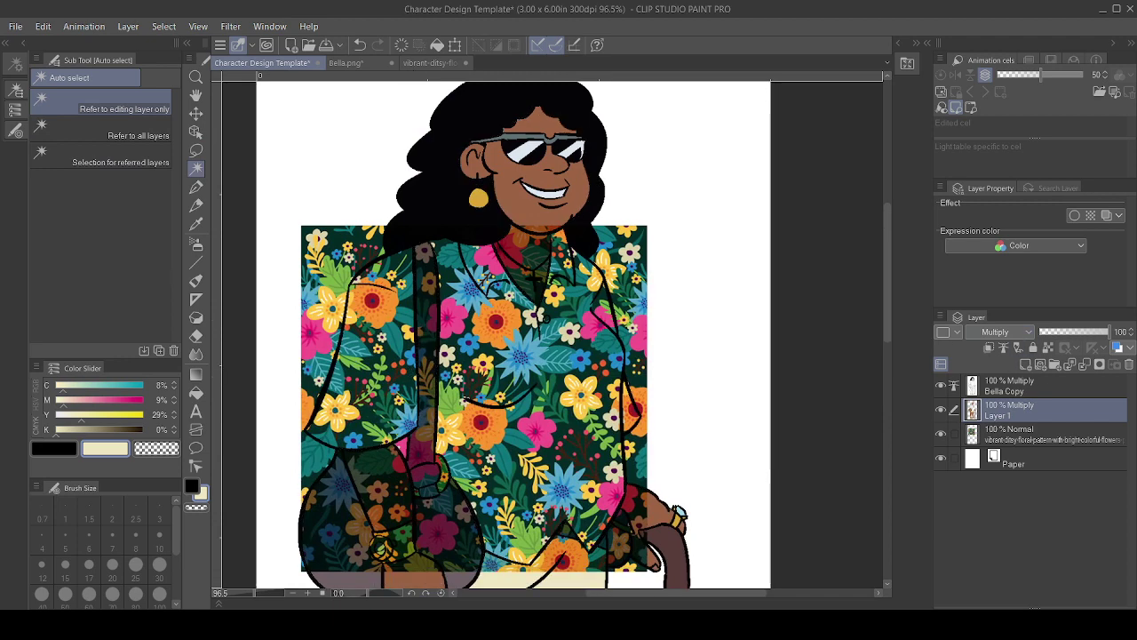
# - Show the Auto select tool's properties and select the shirt's torso and the bag-side sleeve from the Bella Copy line art layer
pyautogui.click(23, 43)
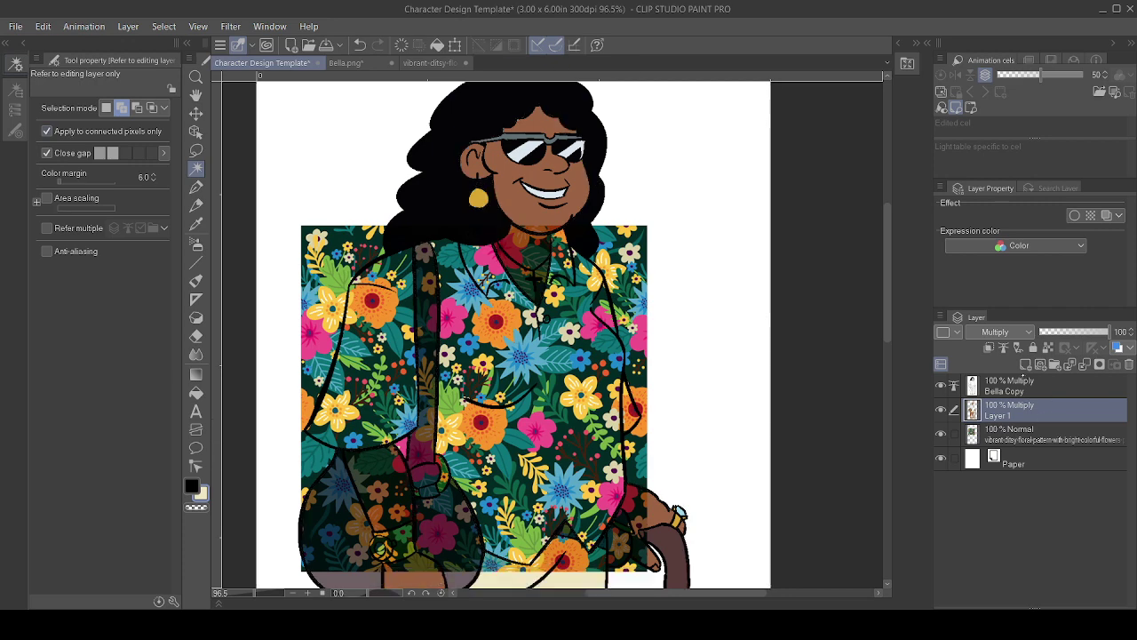
pyautogui.click(1009, 386)
pyautogui.click(611, 352)
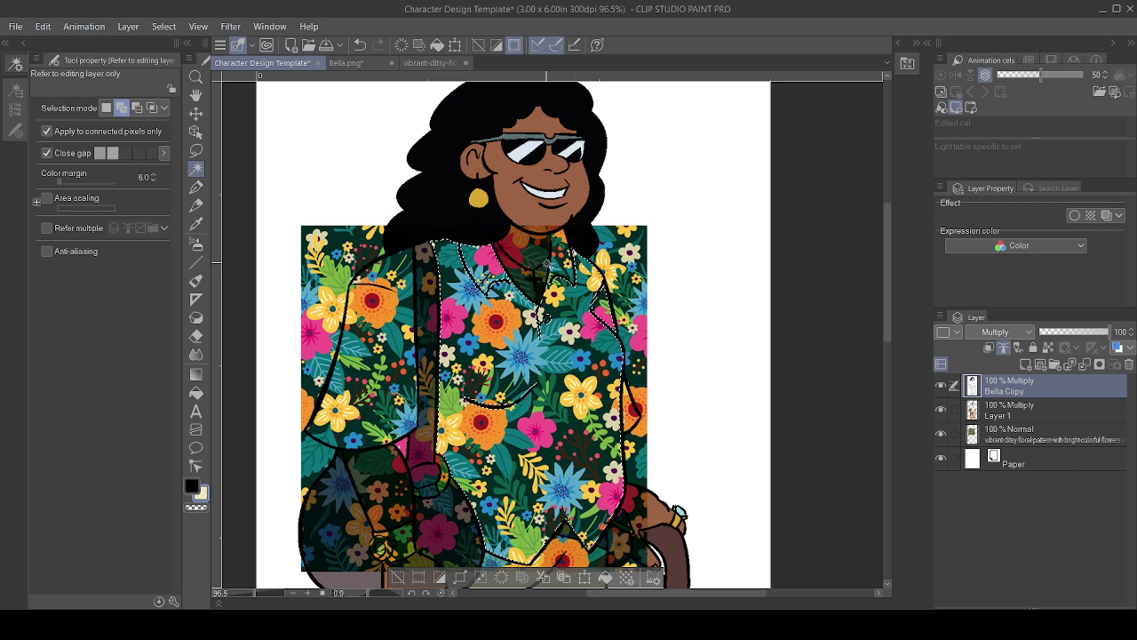
pyautogui.click(404, 348)
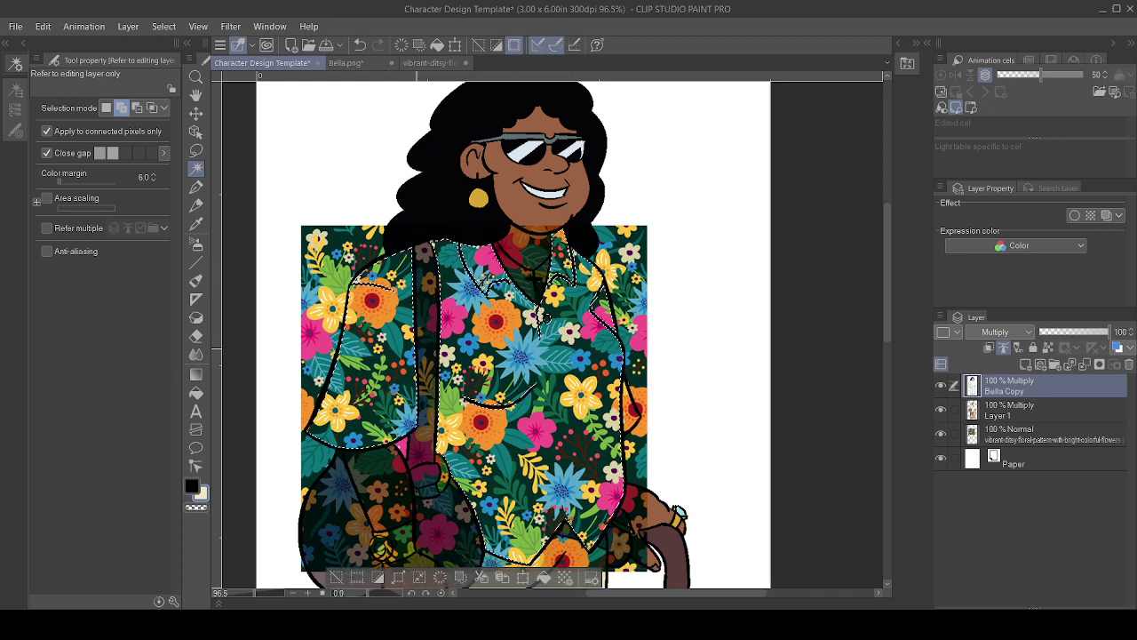
# - Try to clear the floral pattern outside the selected shirt areas by inverting the selection on the pattern layer and deleting
pyautogui.click(1009, 434)
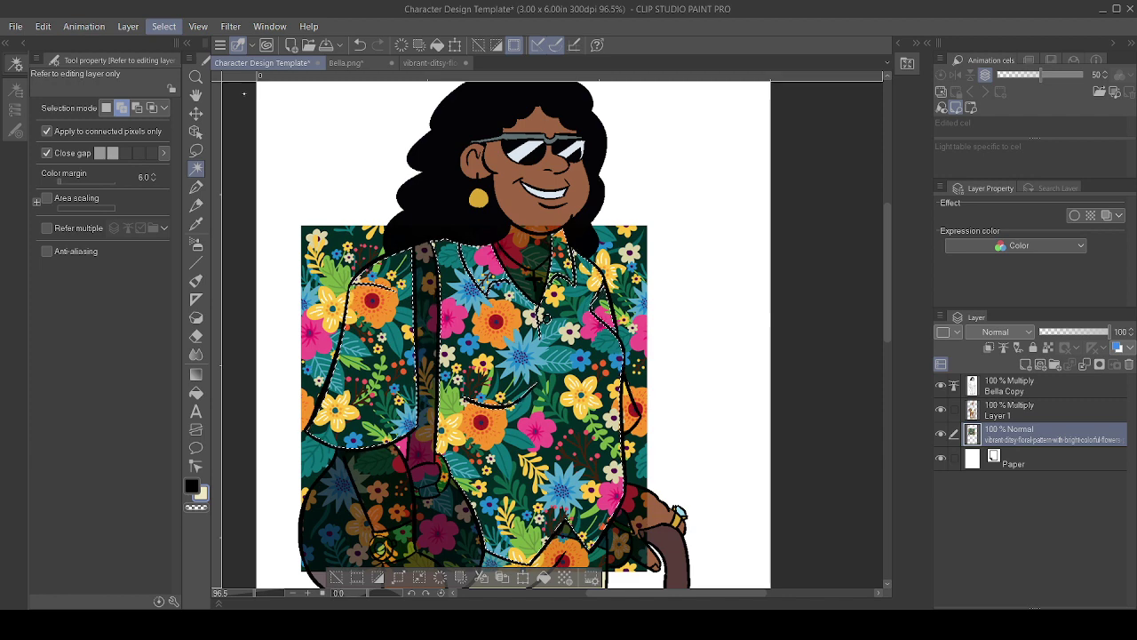
pyautogui.hotkey('ctrl', 'shift', 'i')
pyautogui.press('Delete')
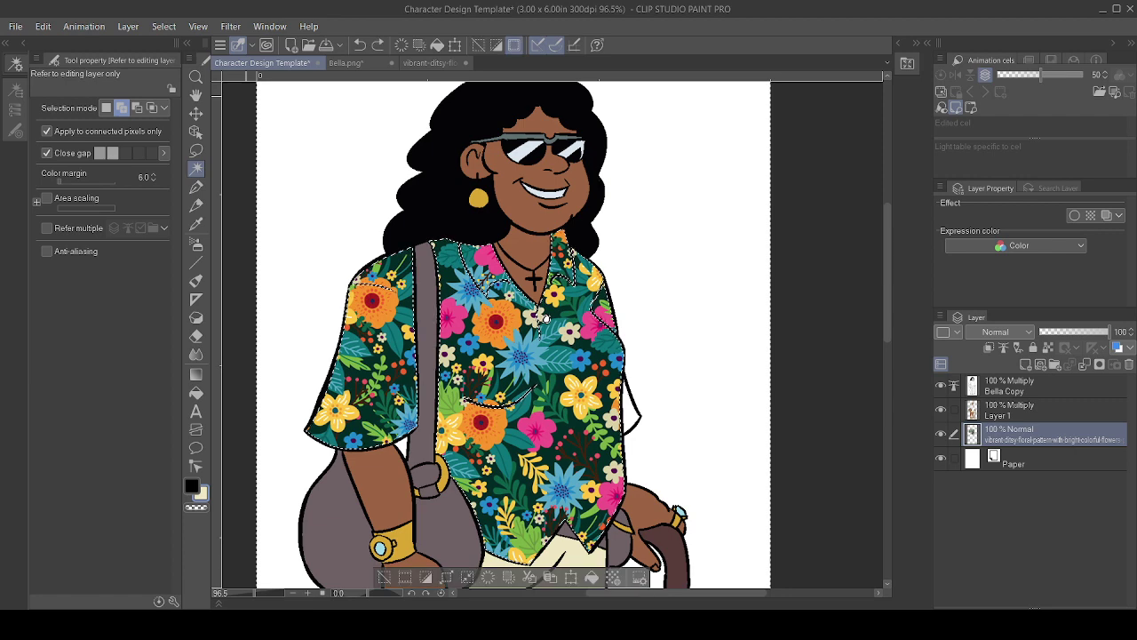
# - Undo the pattern deletion and the selection inversion, and make the Bella Copy layer active again
pyautogui.hotkey('ctrl', 'z')
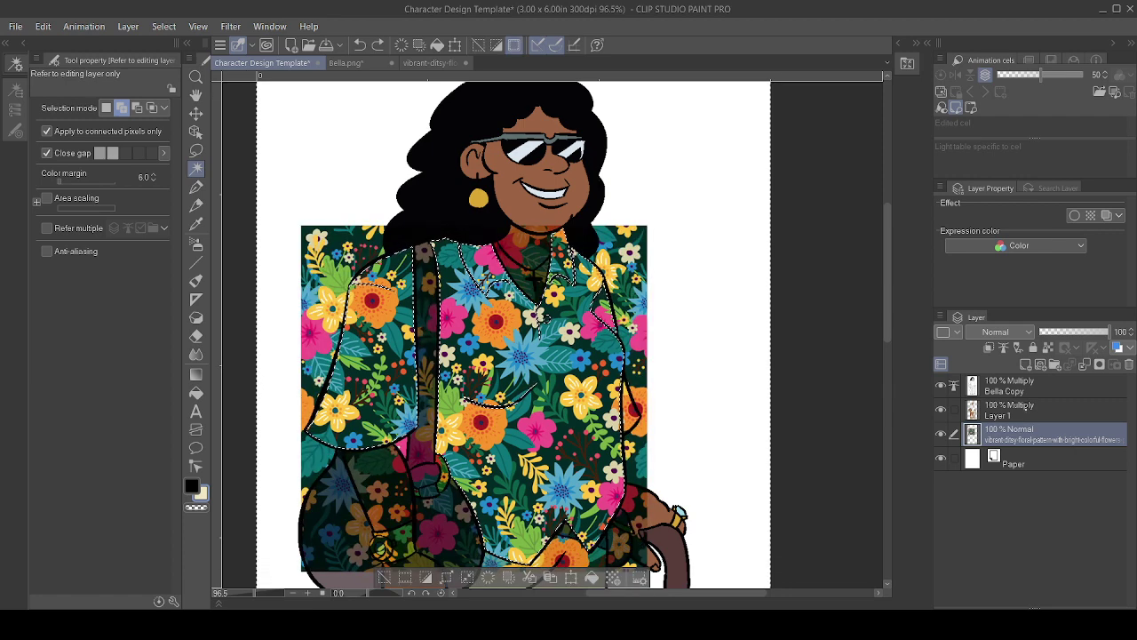
pyautogui.click(1009, 386)
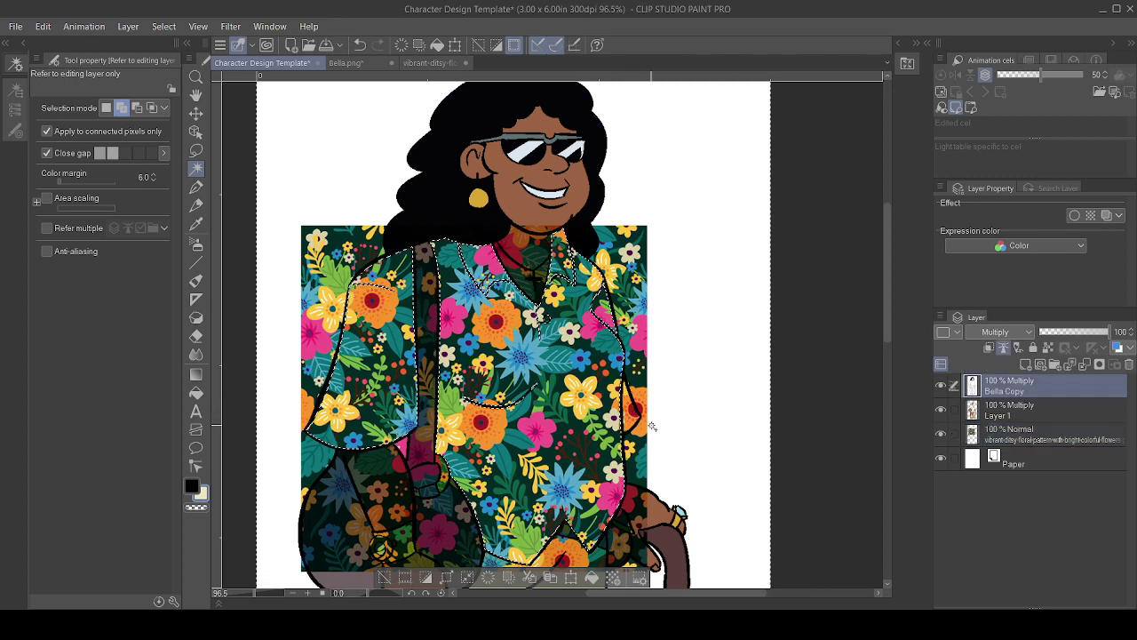
pyautogui.hotkey('ctrl', 'z')
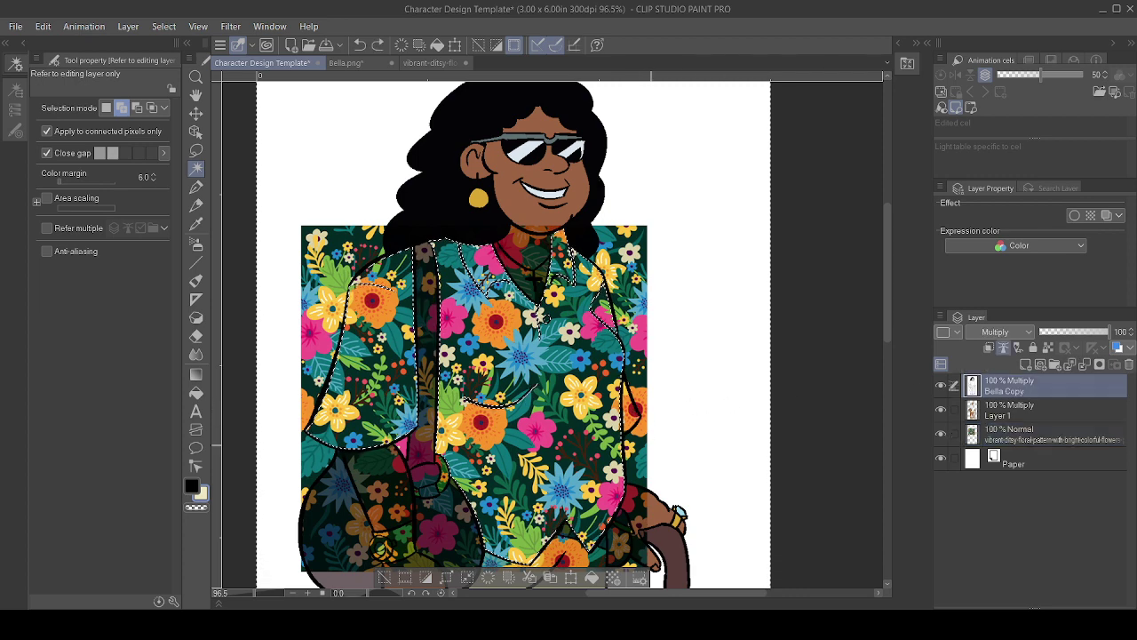
pyautogui.hotkey('ctrl', 'z')
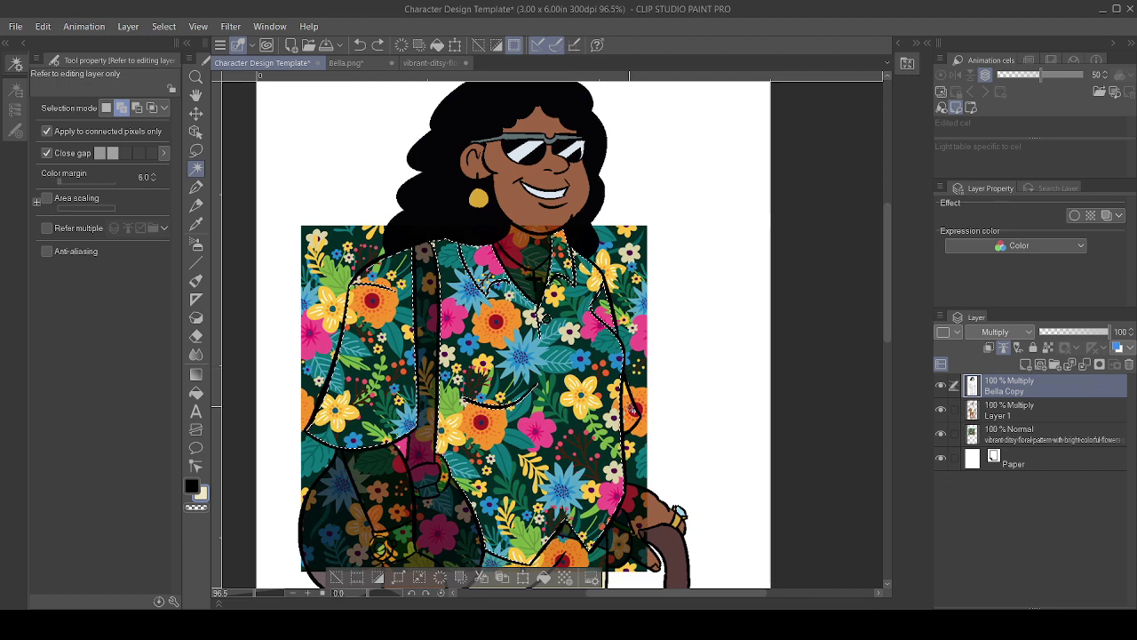
# - Try to trim the floral pattern by adding the cane-side sleeve to the selection, inverting it, deleting on the pattern layer and deselecting
pyautogui.click(631, 407)
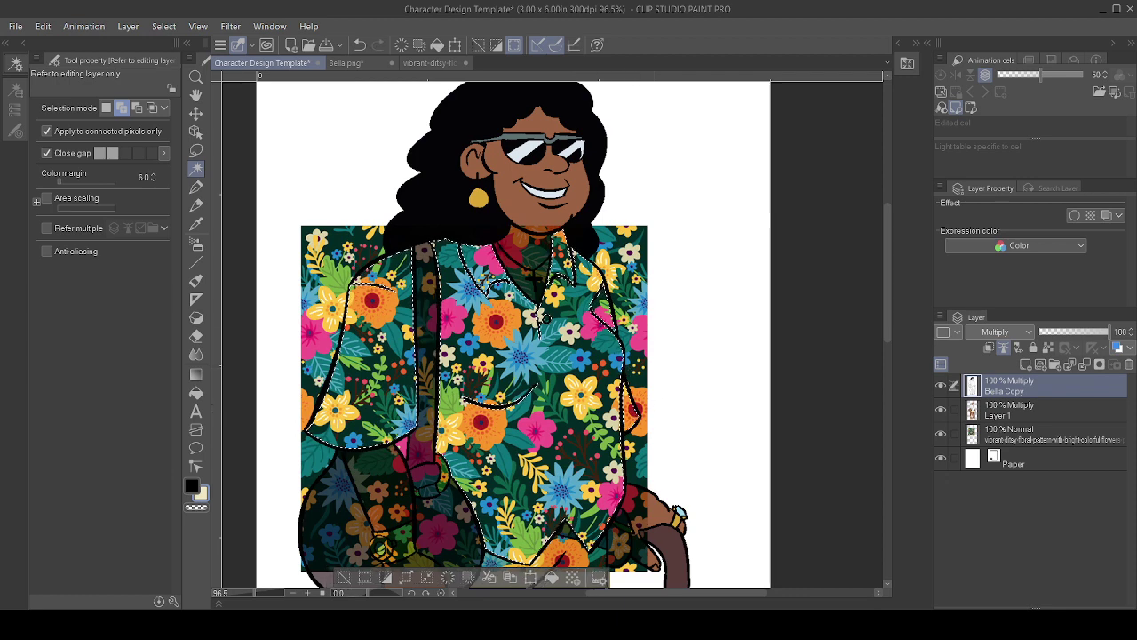
pyautogui.click(1008, 415)
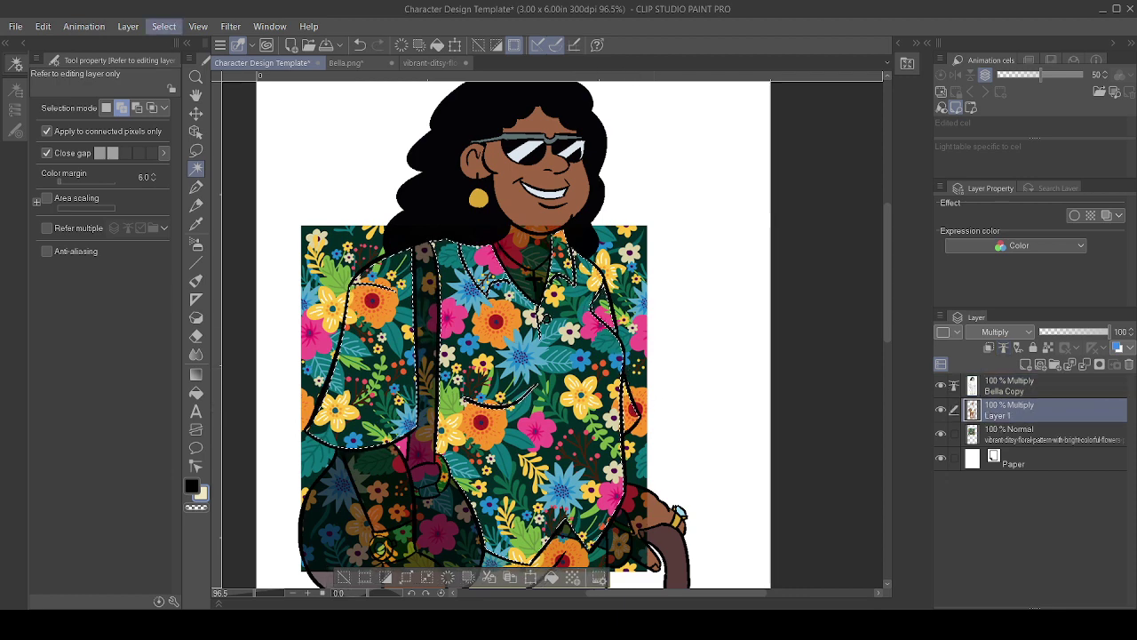
pyautogui.click(243, 91)
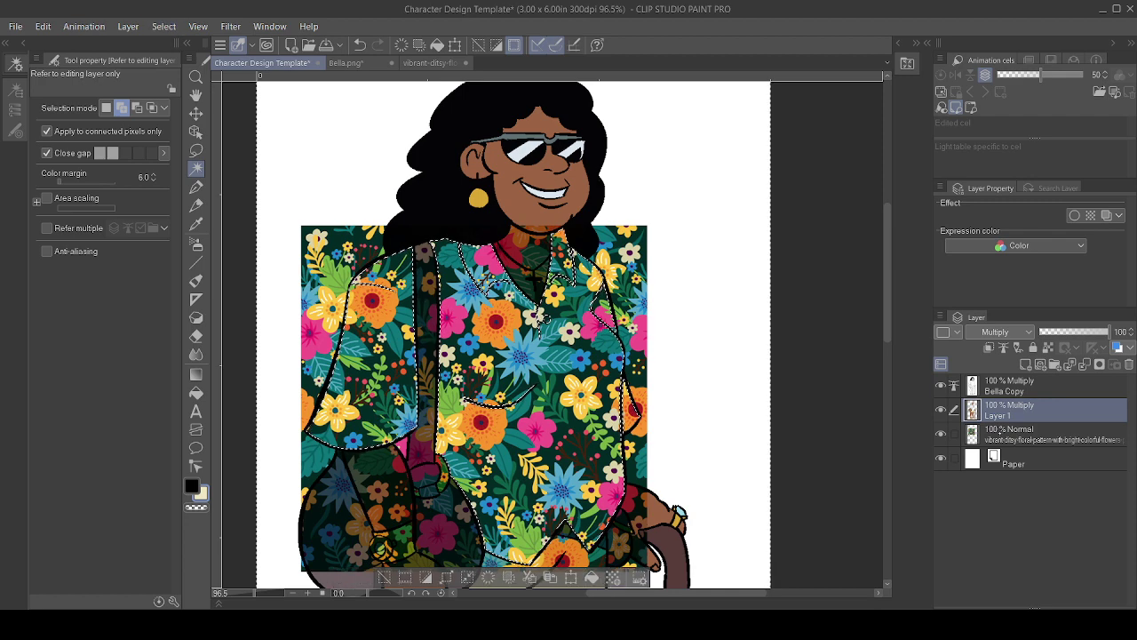
pyautogui.hotkey('alt', '[')
pyautogui.press('Delete')
pyautogui.hotkey('ctrl', 'd')
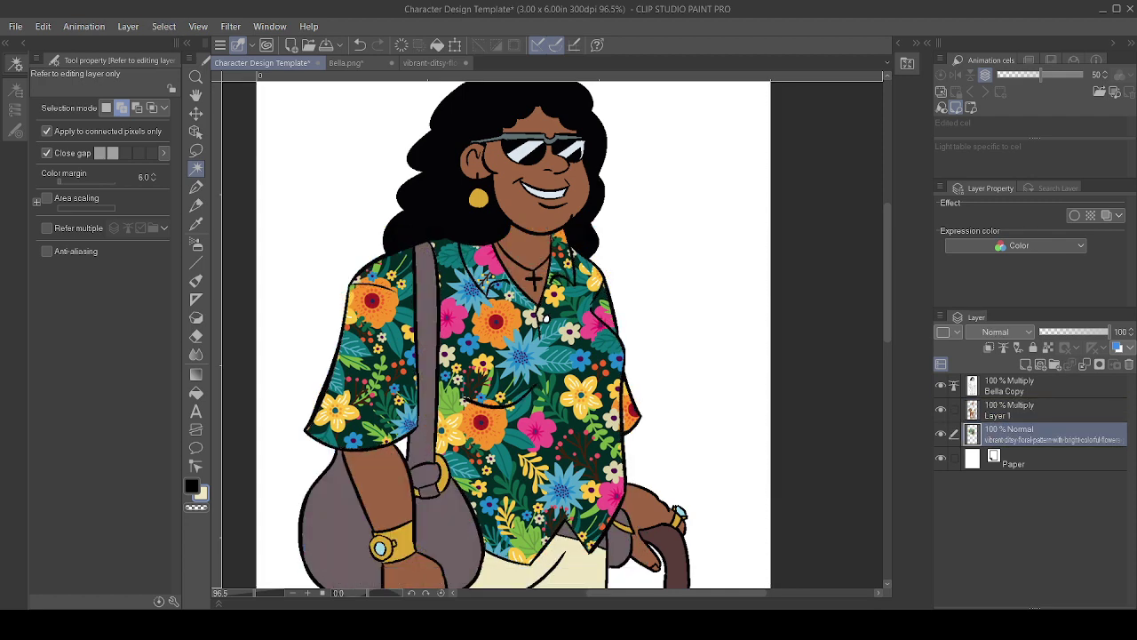
# - Undo the pattern trimming, make the Bella Copy layer active again and clear the inverted selection
pyautogui.hotkey('ctrl', 'z')
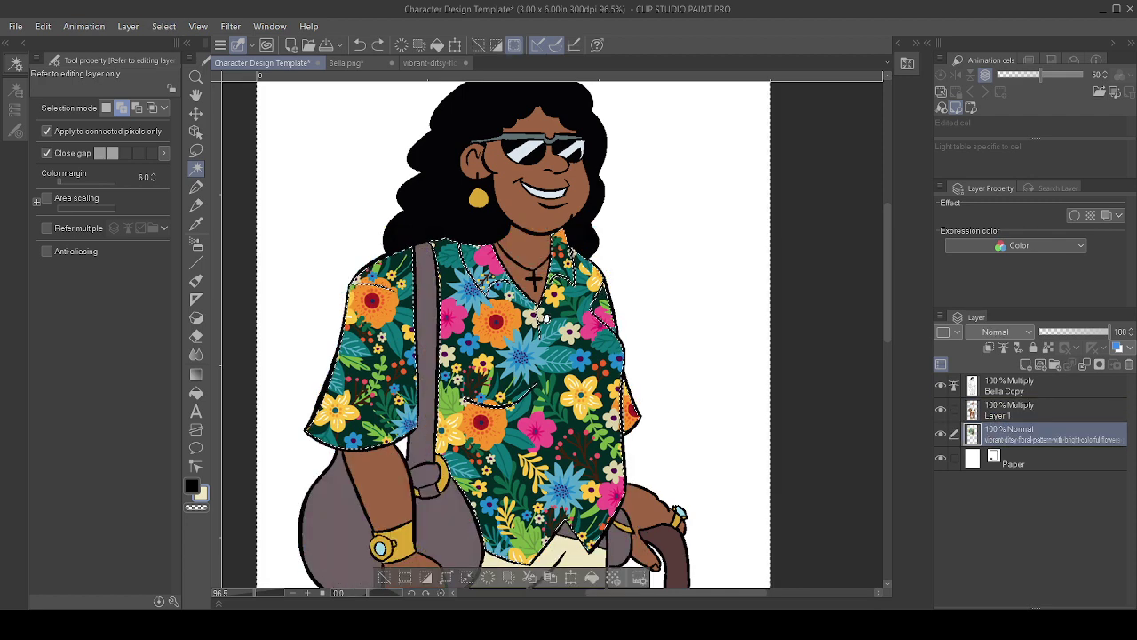
pyautogui.hotkey('ctrl', 'z')
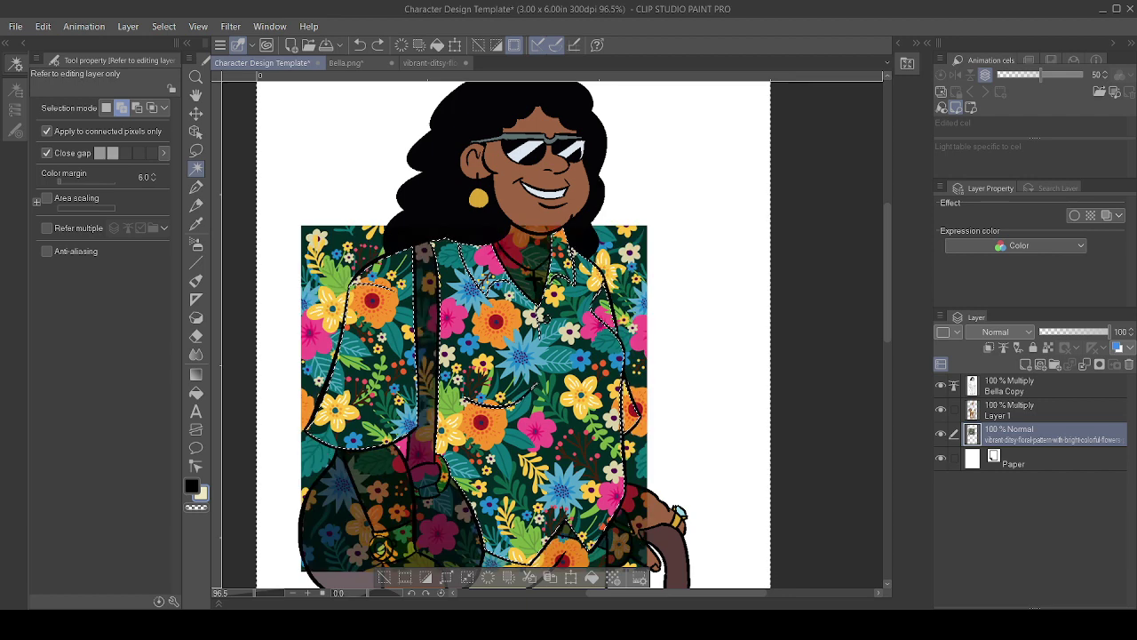
pyautogui.hotkey('alt', ']')
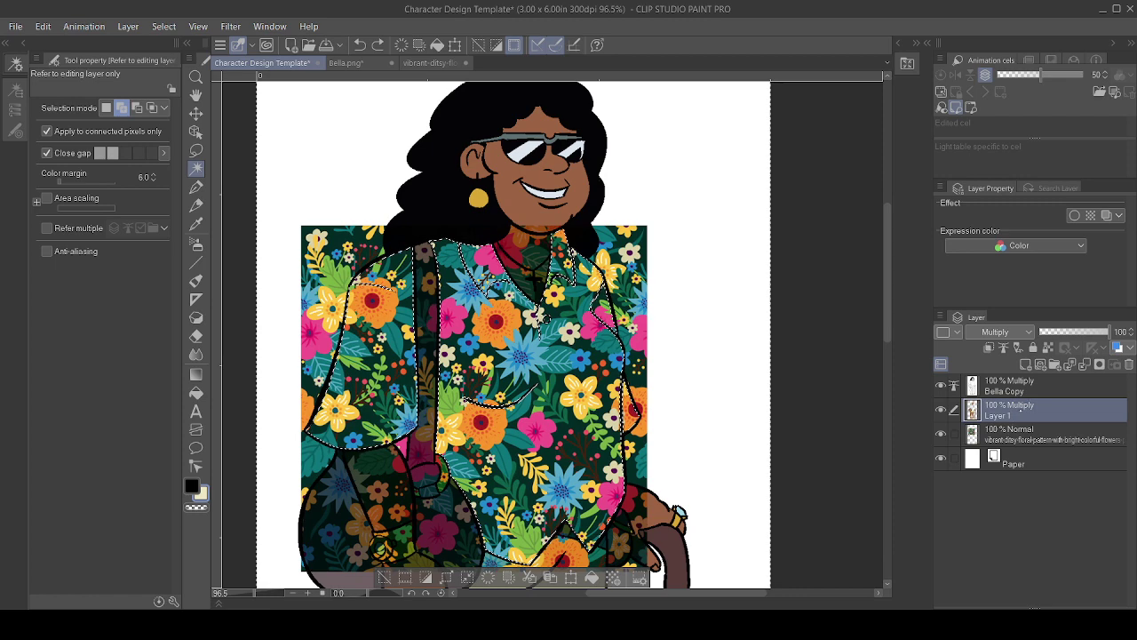
pyautogui.hotkey('alt', ']')
pyautogui.click(421, 440)
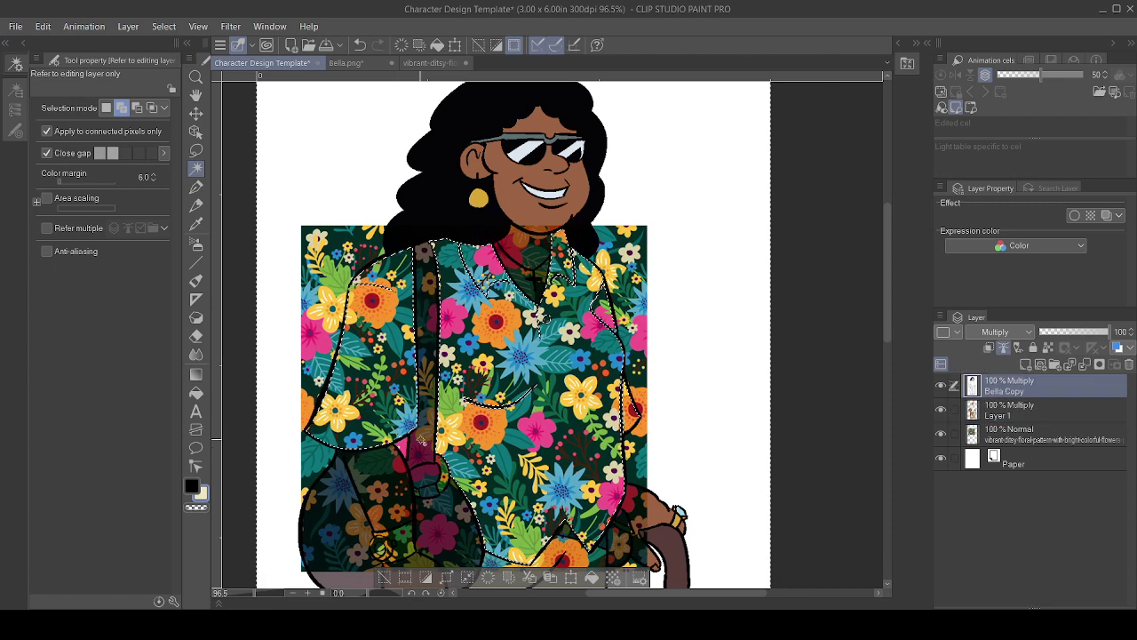
pyautogui.hotkey('ctrl', 'd')
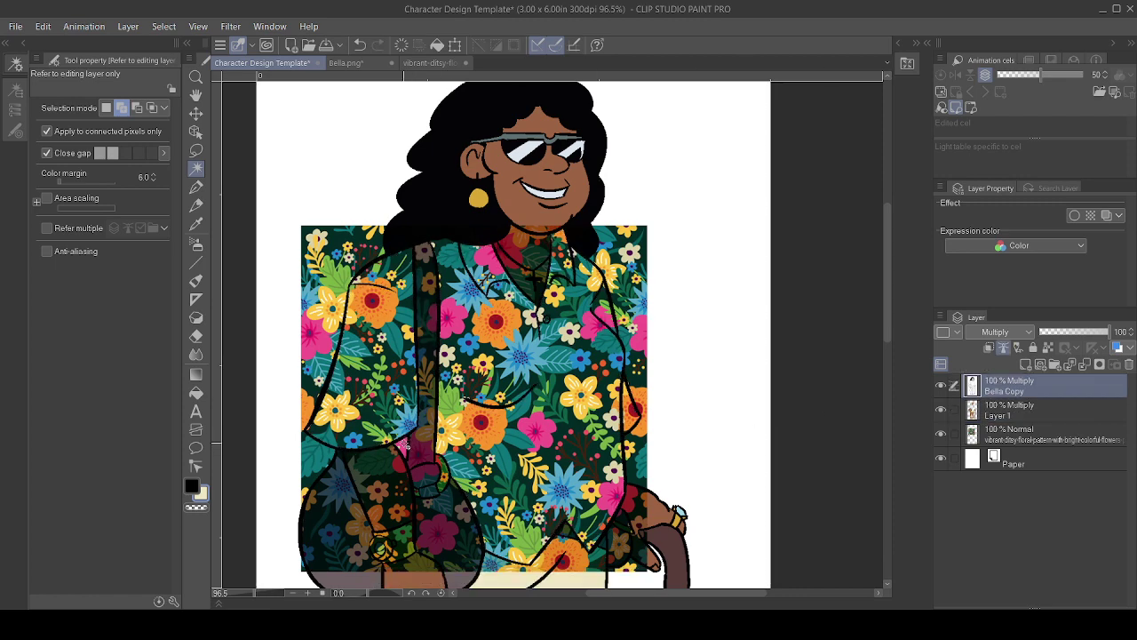
# - Select the shirt areas again from the Bella Copy line art, including the bag-side sleeve, its underside and the torso
pyautogui.click(406, 450)
pyautogui.click(395, 411)
pyautogui.click(498, 366)
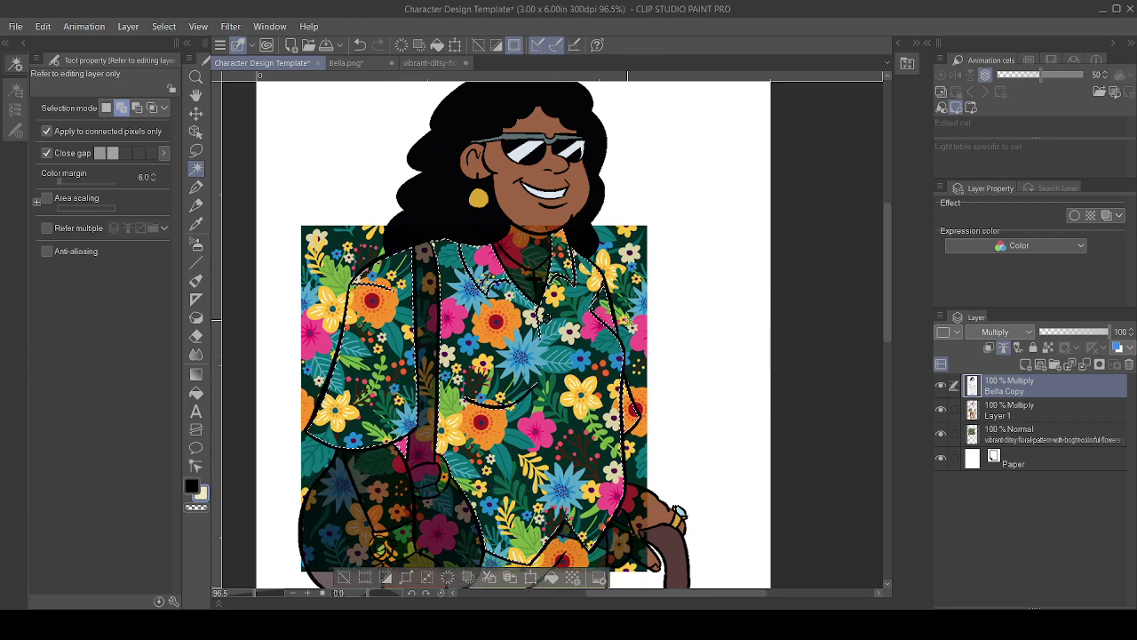
# - Invert the selection, delete the floral pattern outside the shirt on the pattern layer, and deselect
pyautogui.click(1005, 436)
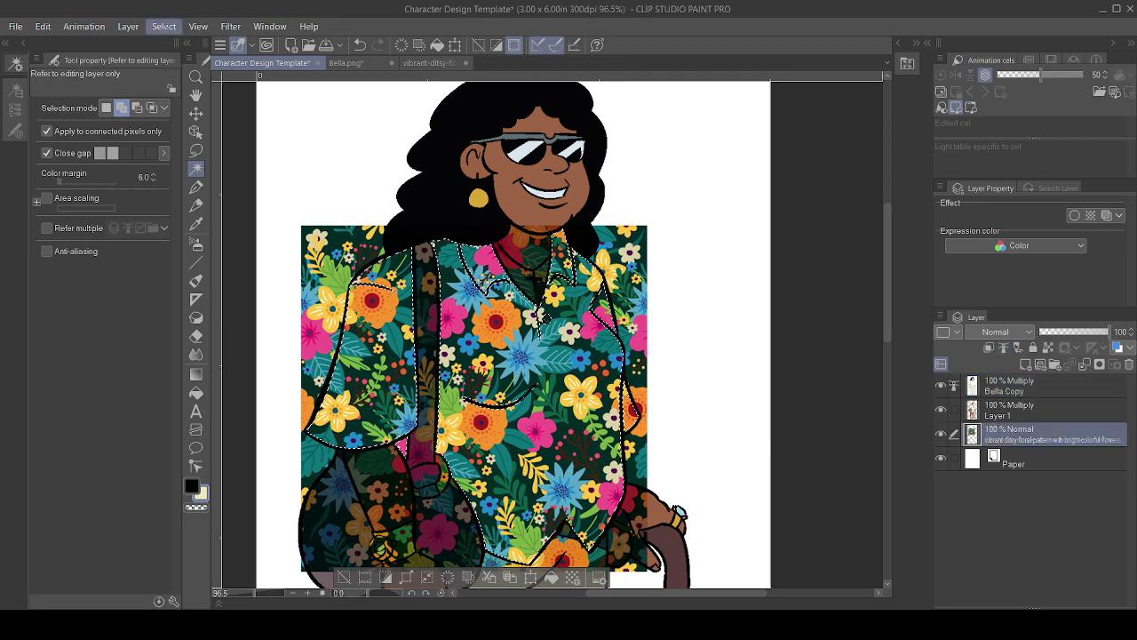
pyautogui.hotkey('ctrl', 'shift', 'i')
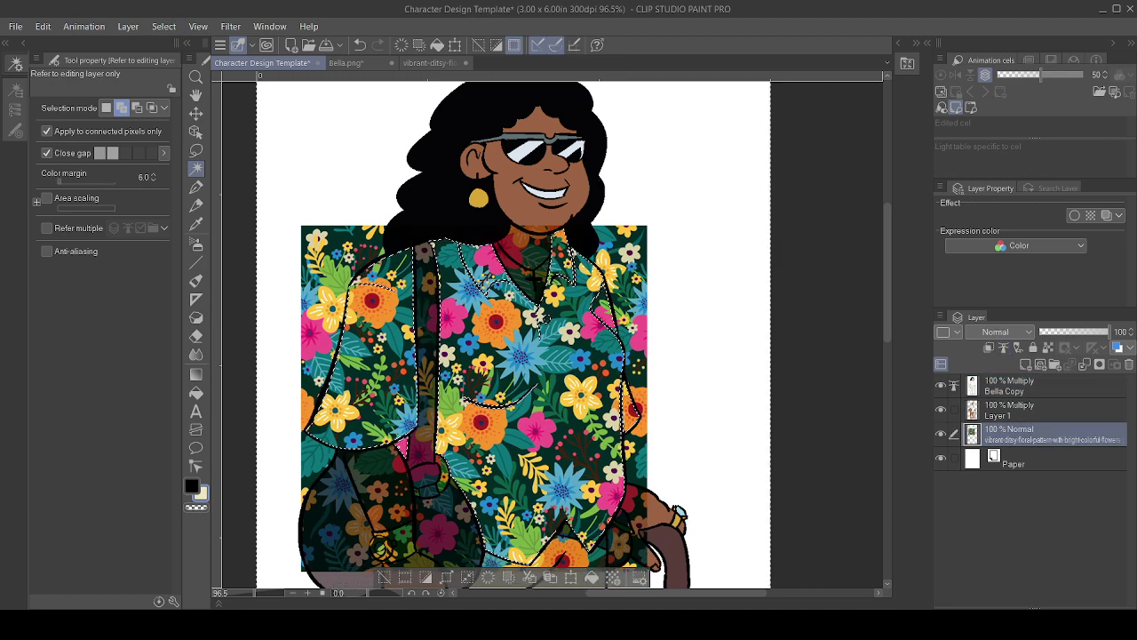
pyautogui.press('Delete')
pyautogui.hotkey('ctrl', 'd')
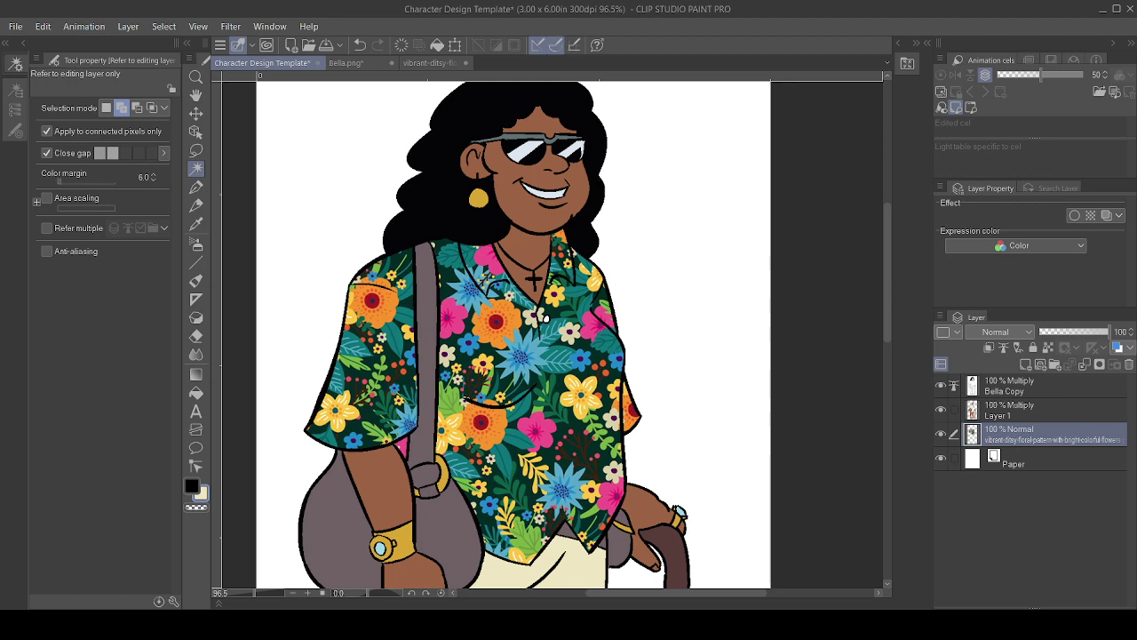
# - Lower the floral pattern layer's opacity to 92%
pyautogui.hotkey('ctrl', '-')
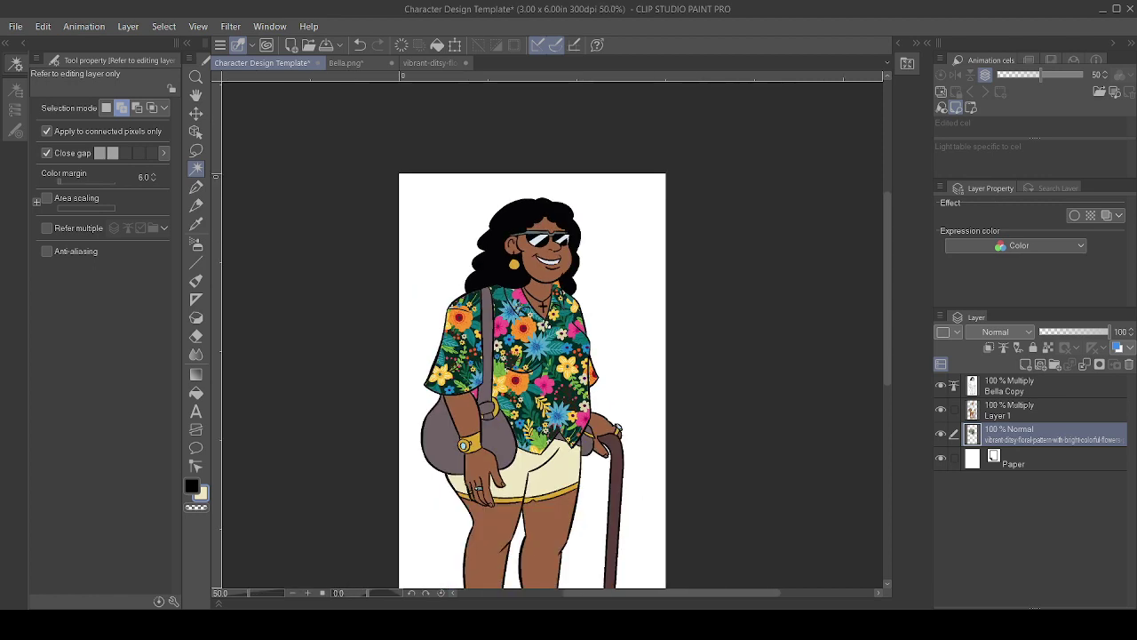
pyautogui.click(1093, 333)
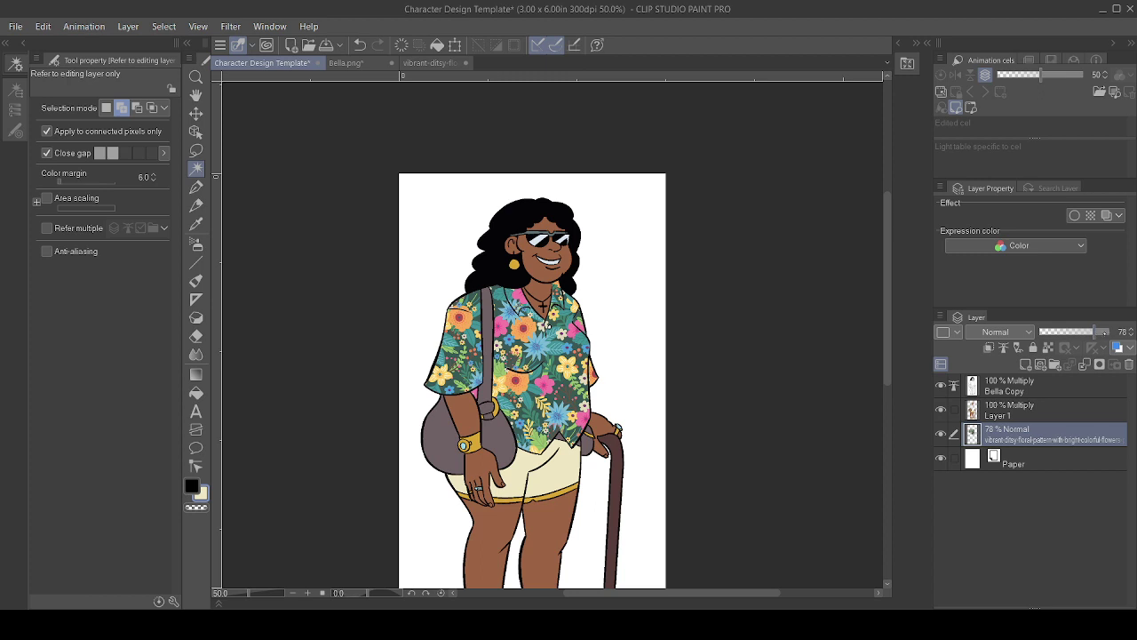
pyautogui.moveTo(1094, 331); pyautogui.dragTo(1104, 332)
pyautogui.scroll(-3, 550, 334)
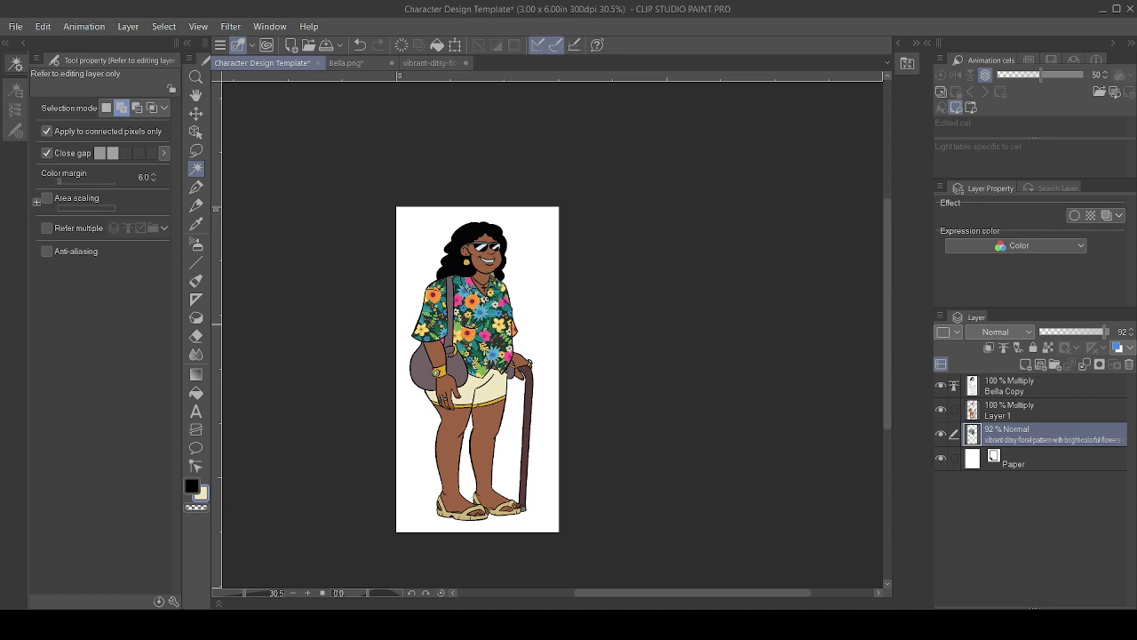
# - Sample the cream color from the shorts and make the Fill tool active
pyautogui.press('i')
pyautogui.scroll(2, 508, 391)
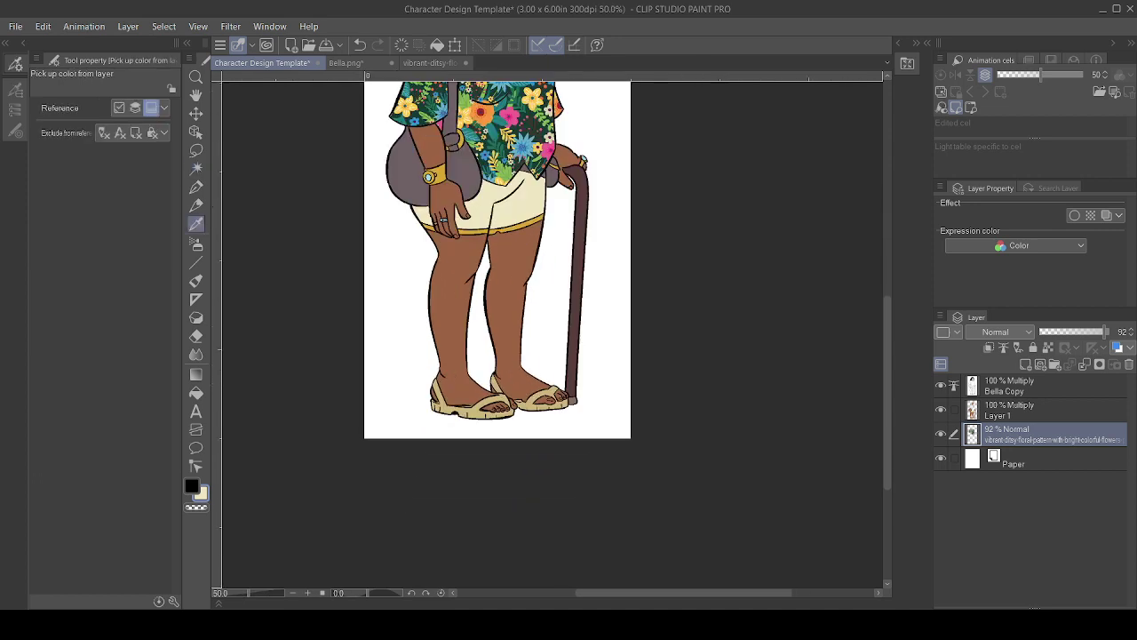
pyautogui.scroll(1, 548, 375)
pyautogui.press('g')
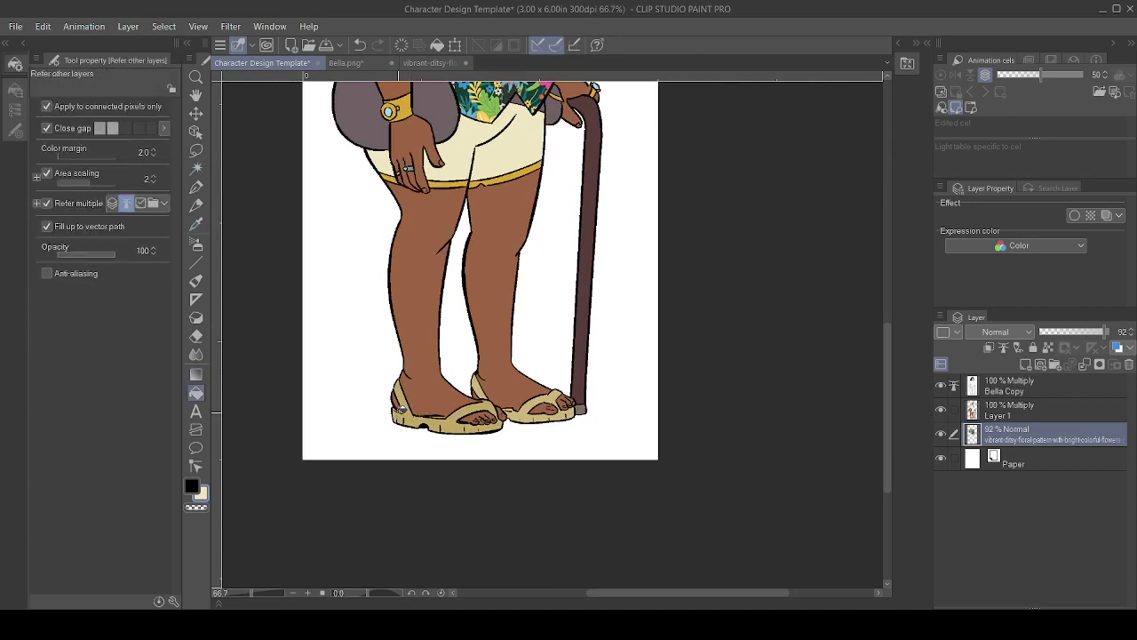
pyautogui.press('i')
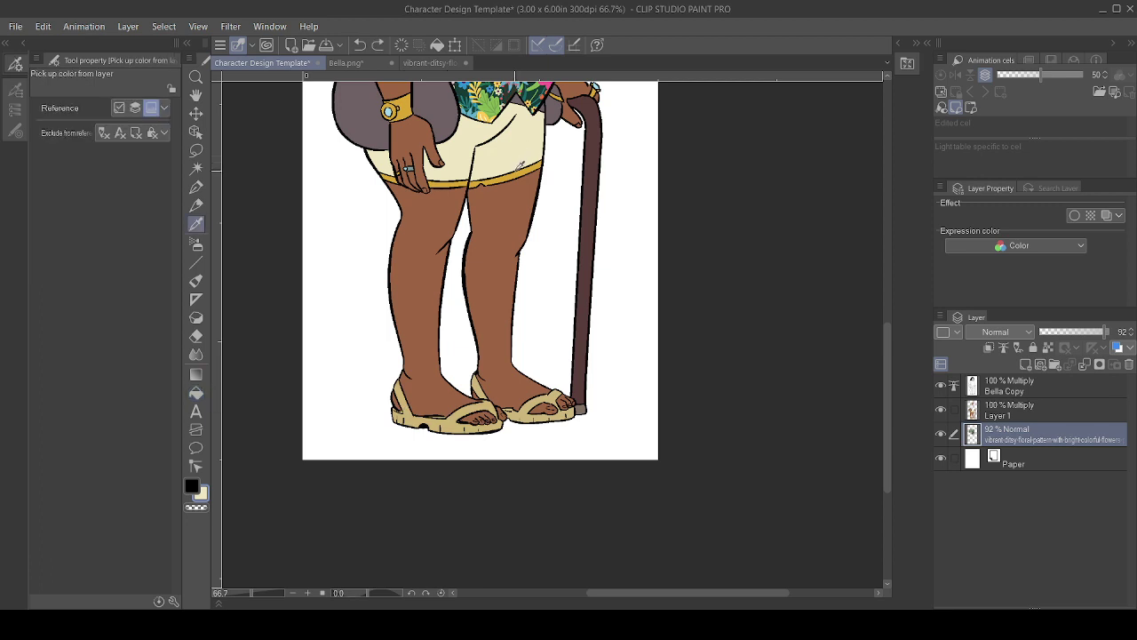
pyautogui.press('g')
pyautogui.click(438, 418)
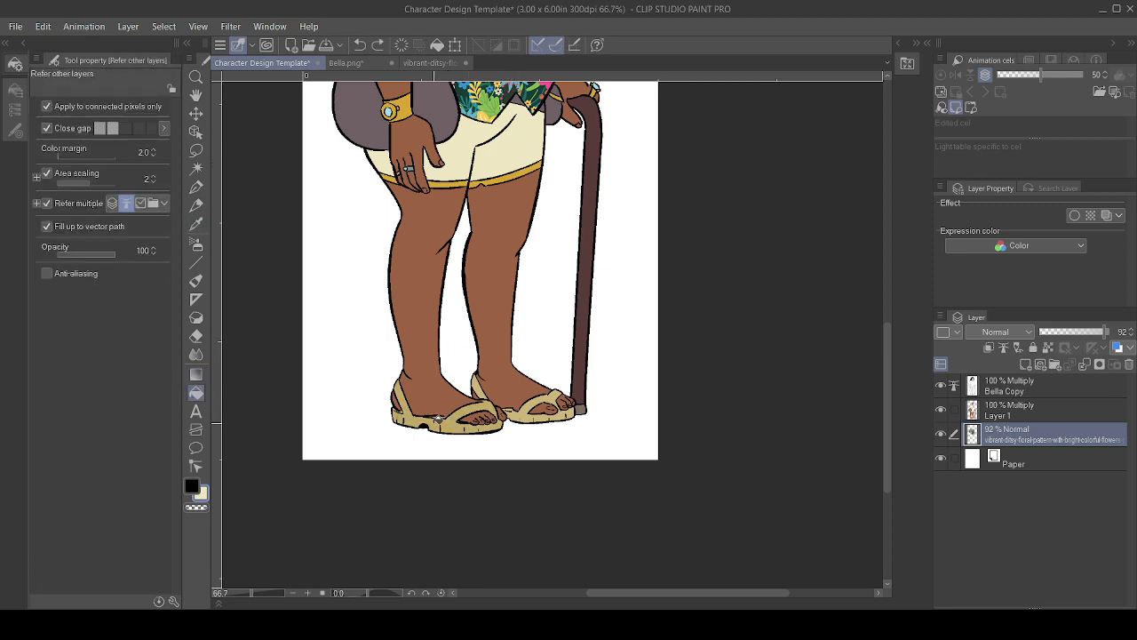
pyautogui.click(438, 416)
pyautogui.hotkey('ctrl', 'z')
# - Fill both sandals with the cream color of the shorts on Layer 1
pyautogui.click(1053, 410)
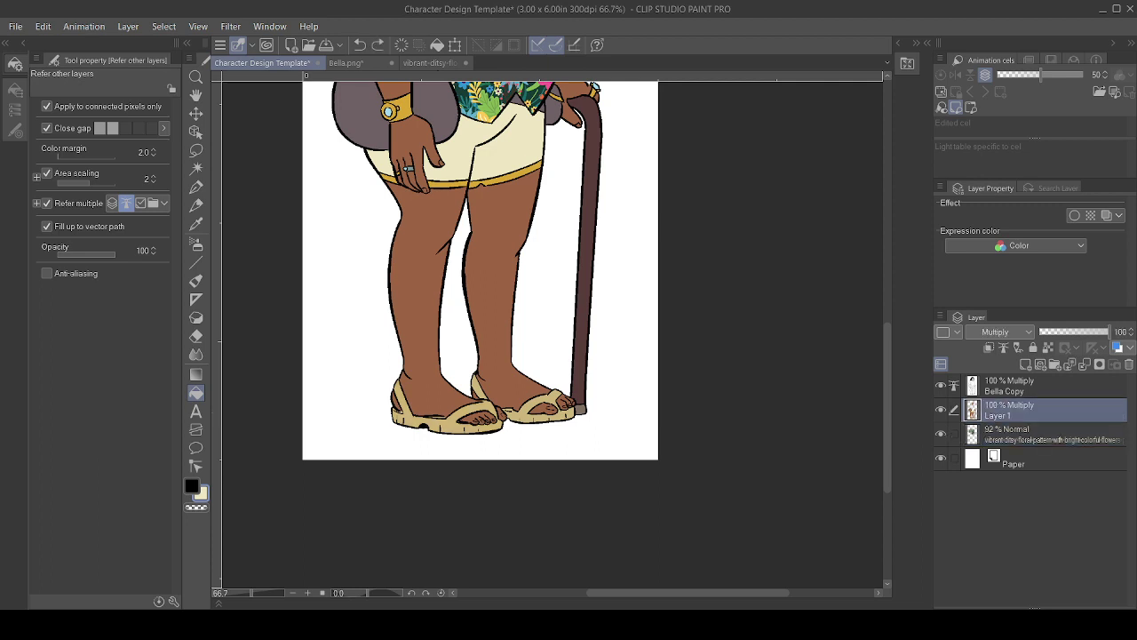
pyautogui.click(414, 414)
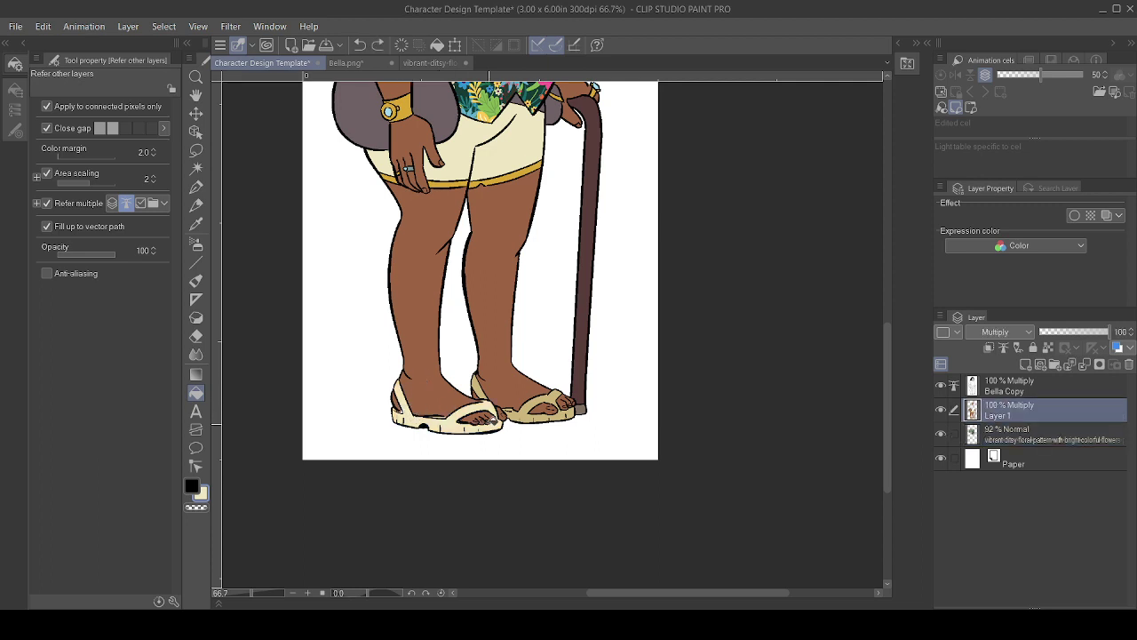
pyautogui.click(539, 407)
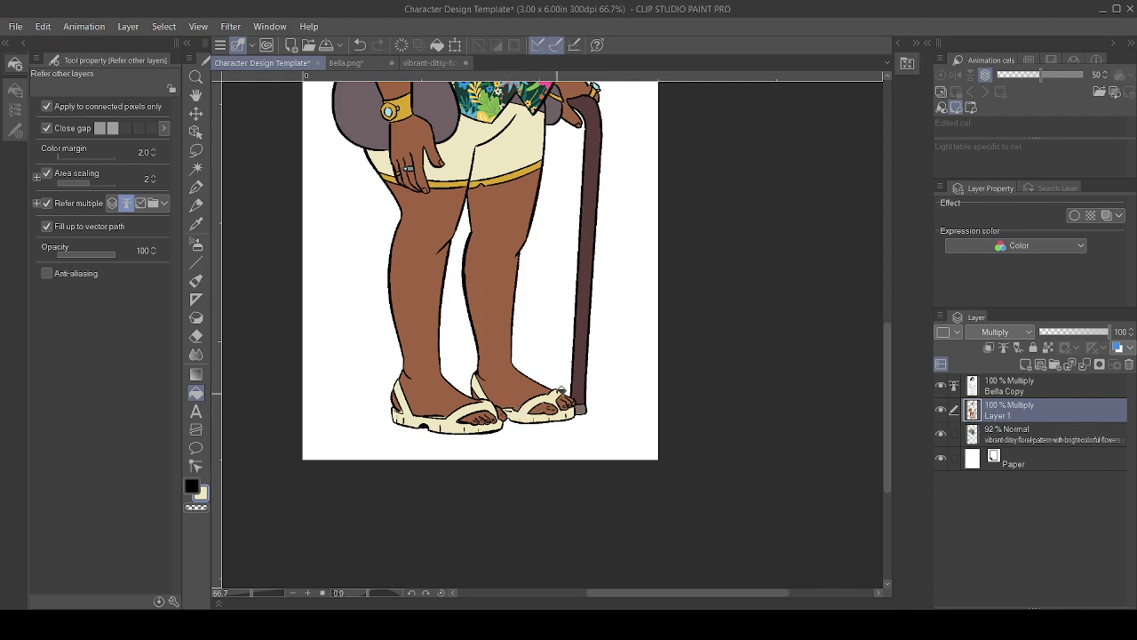
# - Sample the bag's gray-purple color and fill the tip of the cane with it
pyautogui.scroll(-3, 573, 373)
pyautogui.moveTo(559, 303); pyautogui.dragTo(516, 432)
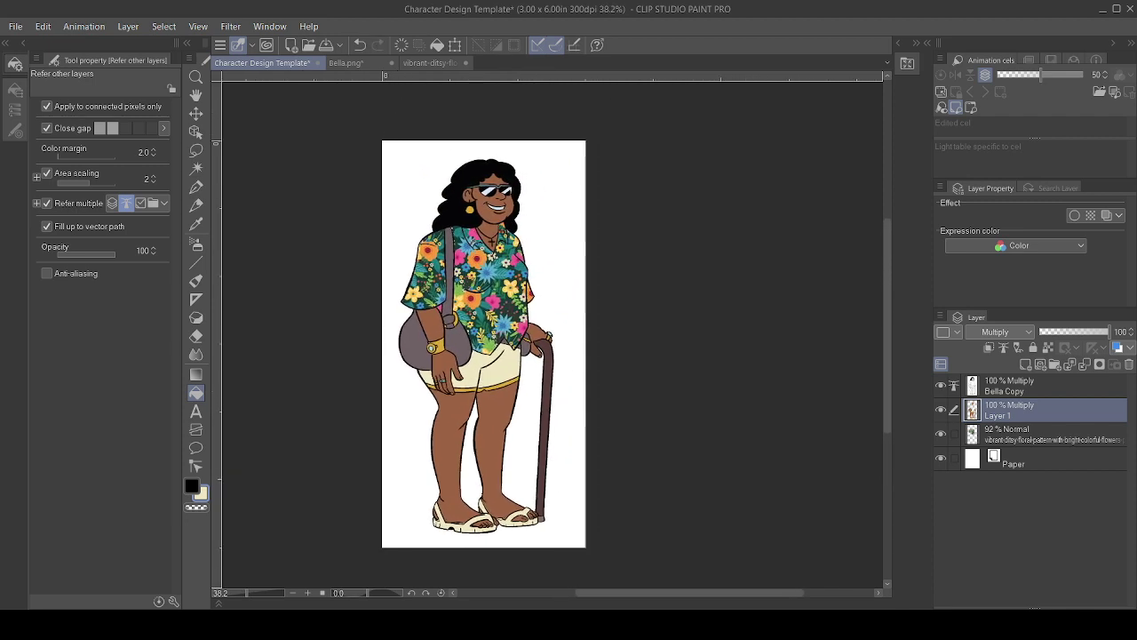
pyautogui.press('i')
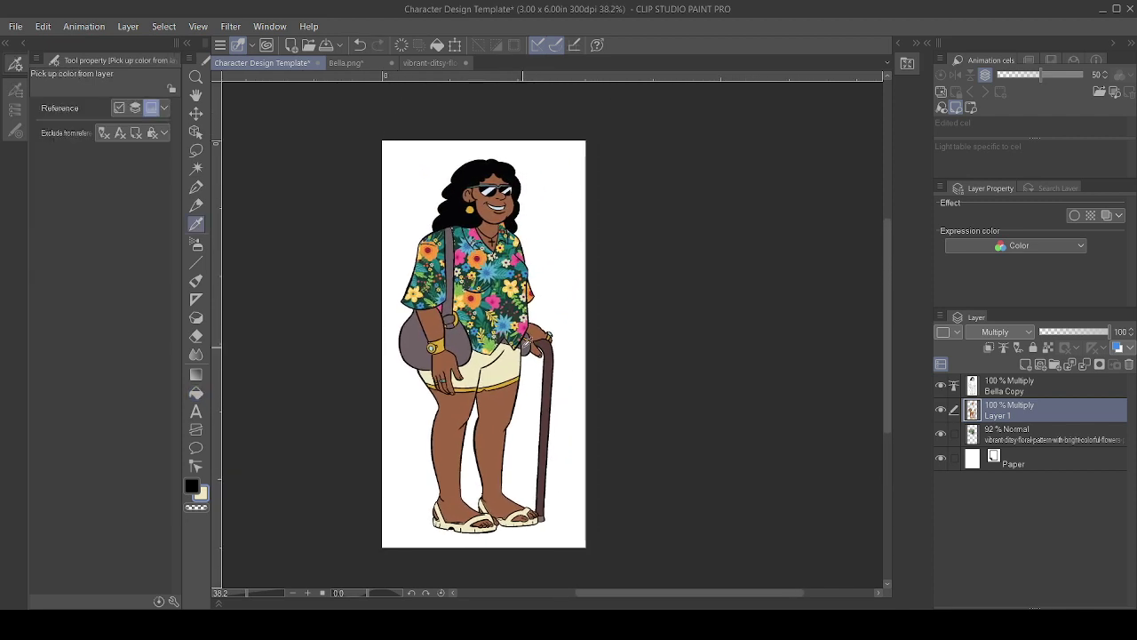
pyautogui.click(527, 348)
pyautogui.press('g')
pyautogui.press('g')
pyautogui.click(540, 519)
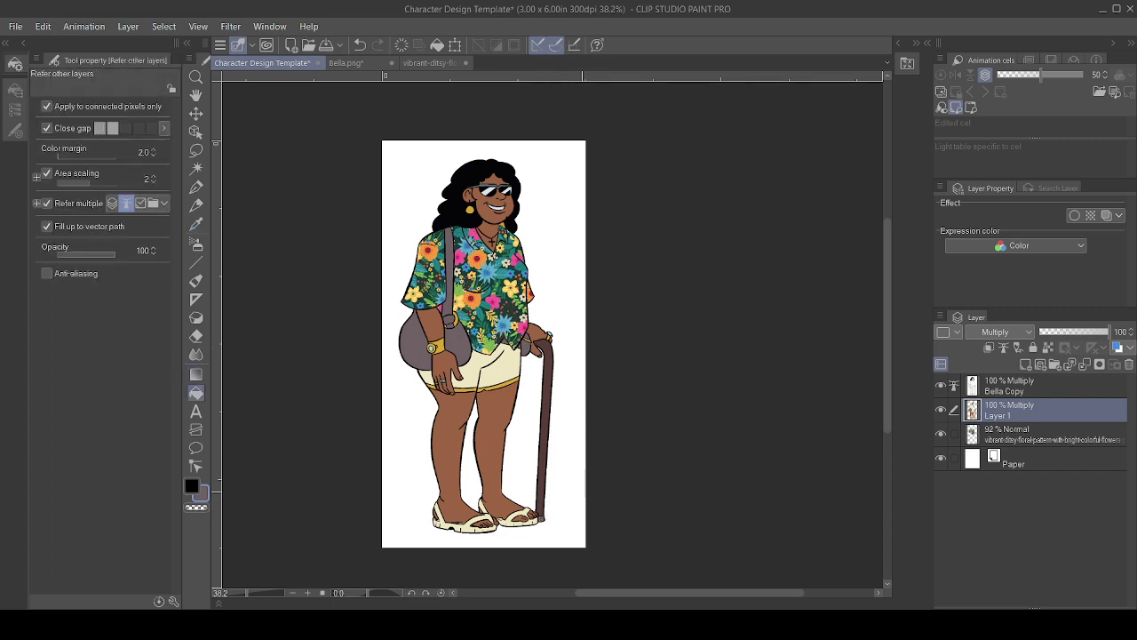
# - Add two new layers above Layer 1, naming the first "shade" and the one above it "lighting"
pyautogui.scroll(-2, 585, 365)
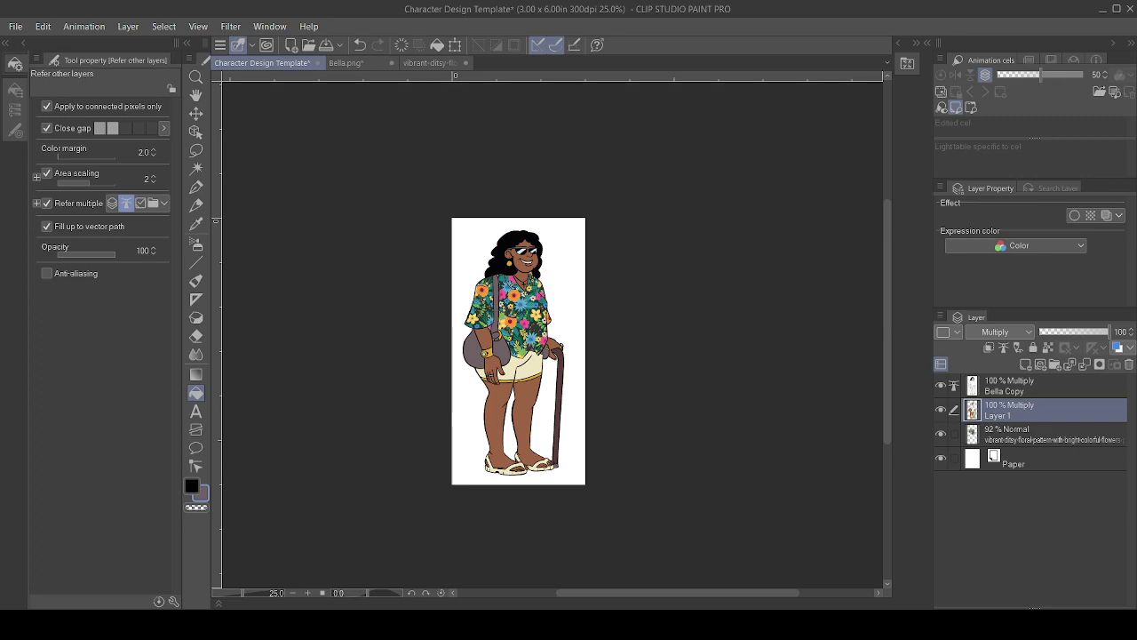
pyautogui.scroll(3, 584, 405)
pyautogui.moveTo(585, 405); pyautogui.dragTo(653, 418)
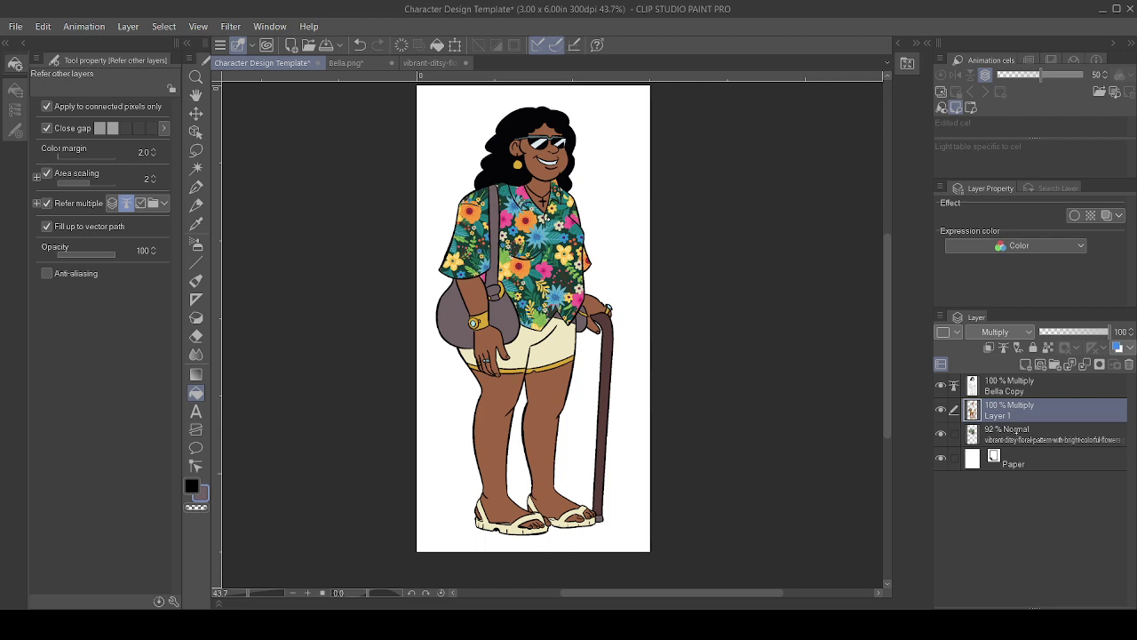
pyautogui.click(1026, 364)
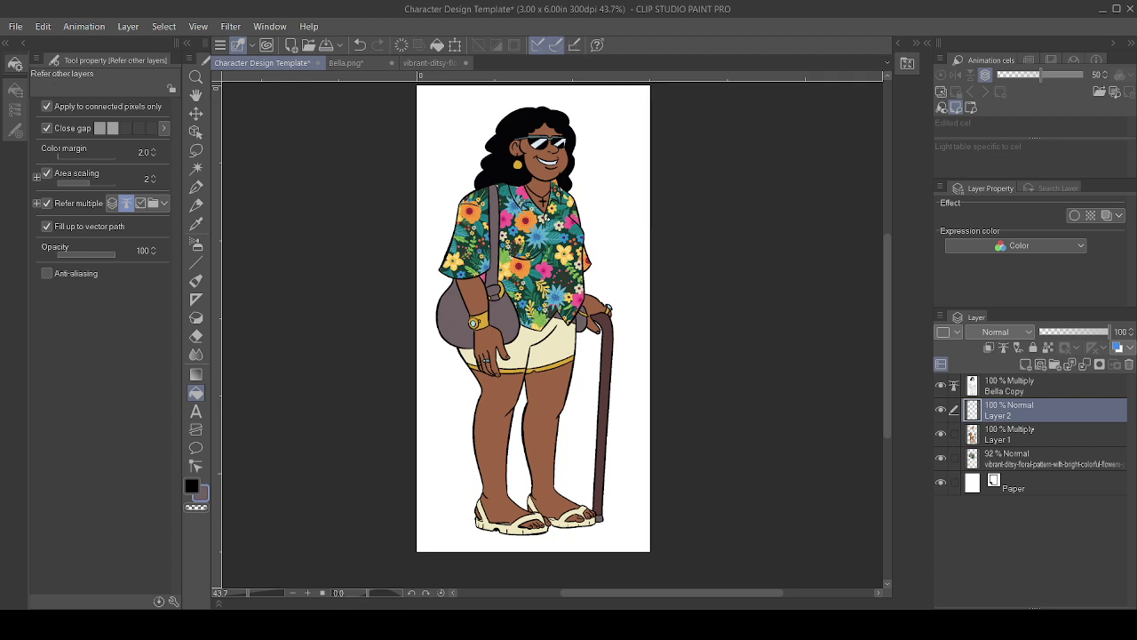
pyautogui.write('shade')
pyautogui.press('Return')
pyautogui.click(1027, 364)
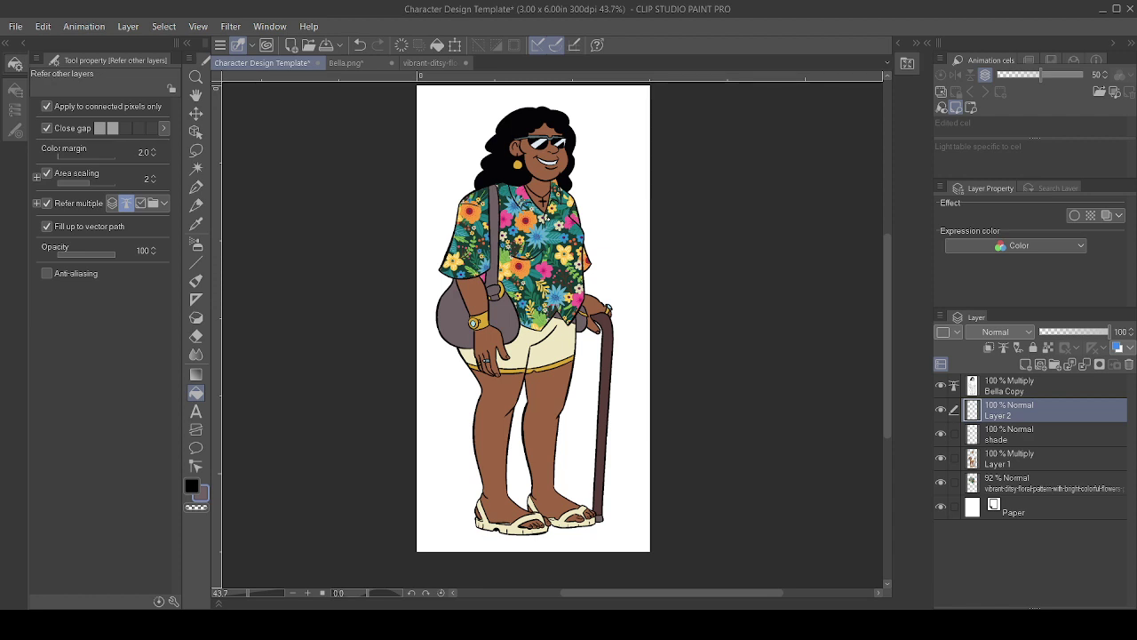
pyautogui.write('lighting')
pyautogui.press('Return')
# - Add a new layer directly above Layer 1, below the shade layer, and name it "blush"
pyautogui.click(1048, 461)
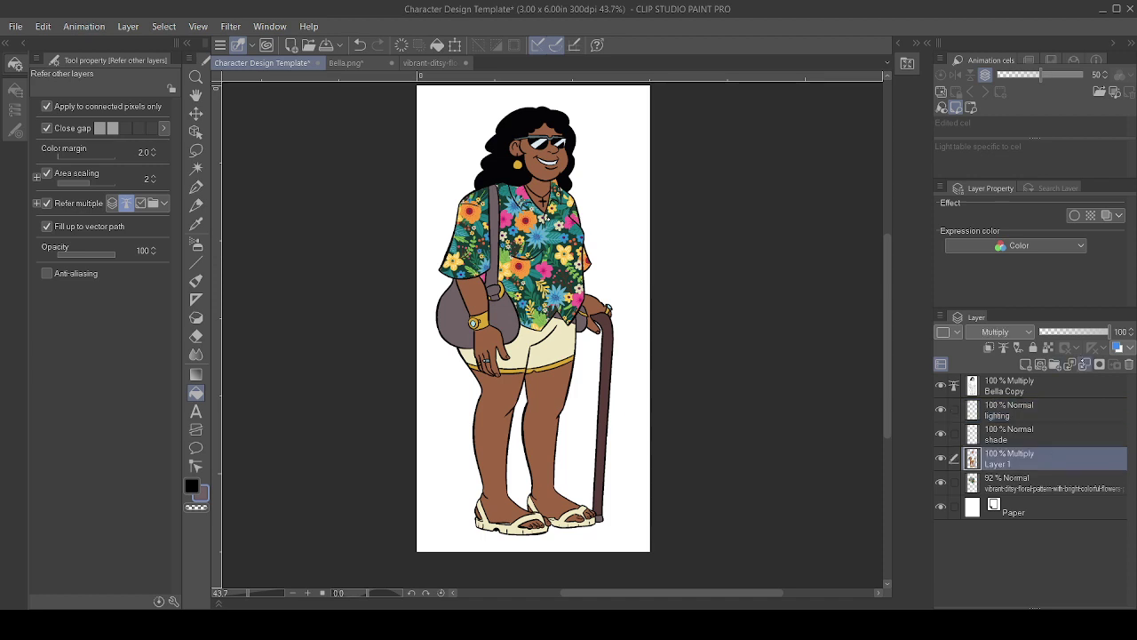
pyautogui.click(1084, 363)
pyautogui.hotkey('ctrl', 'z')
pyautogui.hotkey('ctrl', 'z')
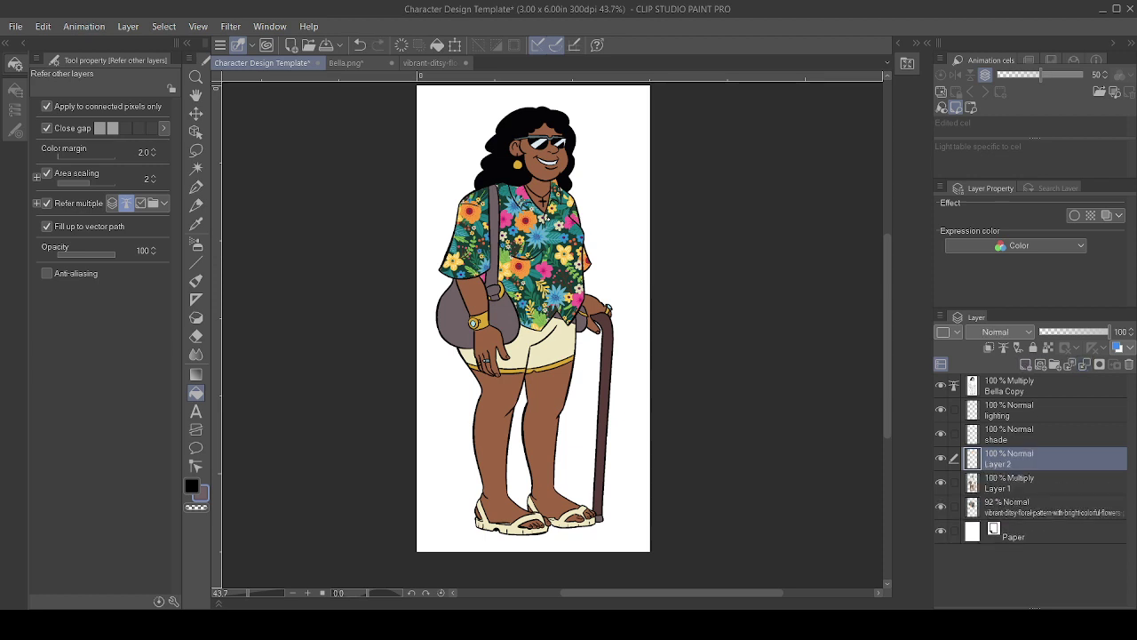
pyautogui.doubleClick(998, 463)
pyautogui.write('blush')
pyautogui.press('Return')
# - Lasso a loose selection around the entire character and the white canvas background
pyautogui.press('o')
pyautogui.click(197, 150)
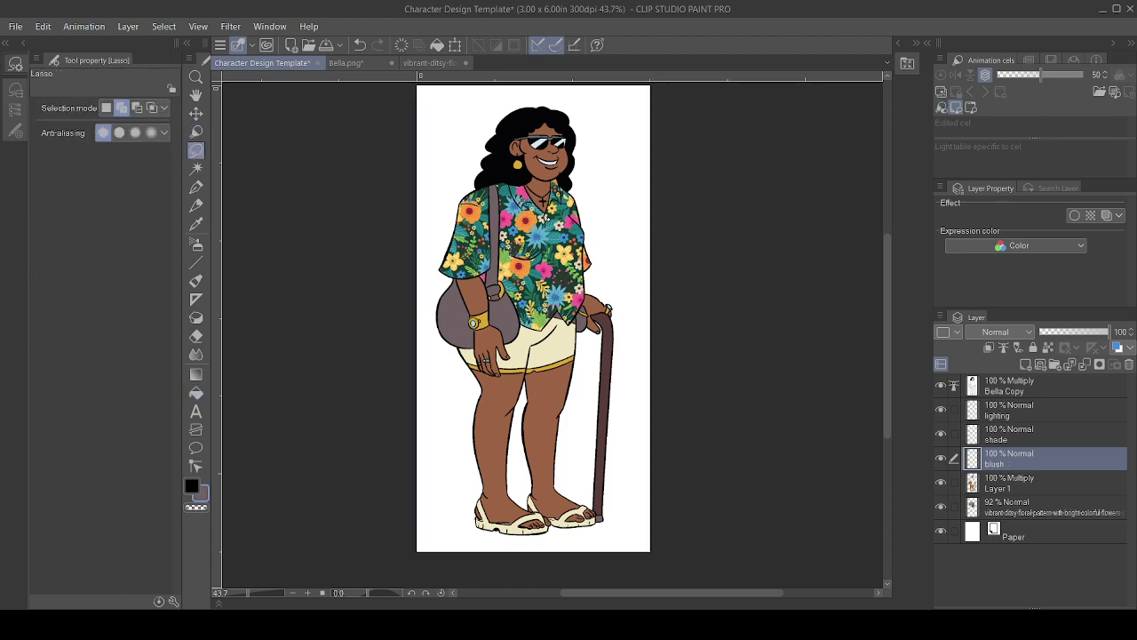
pyautogui.moveTo(425, 461)
pyautogui.mouseDown()
pyautogui.moveTo(410, 253)
pyautogui.moveTo(747, 378)
pyautogui.moveTo(412, 411)
pyautogui.mouseUp()
pyautogui.press('w')
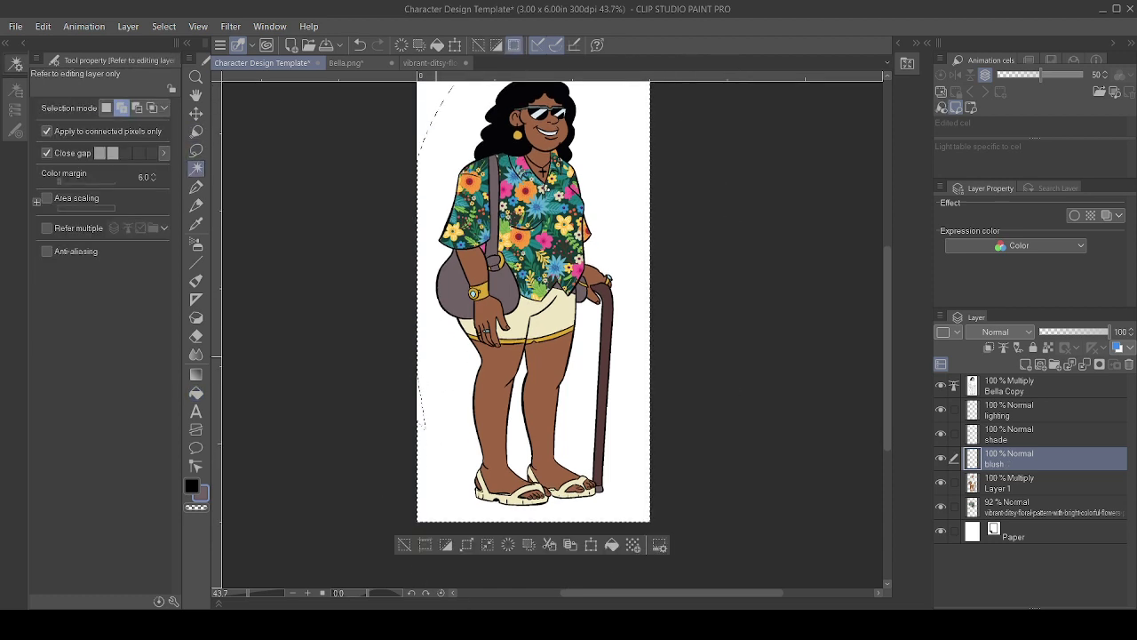
pyautogui.hotkey('ctrl', 'd')
pyautogui.hotkey('ctrl', 'z')
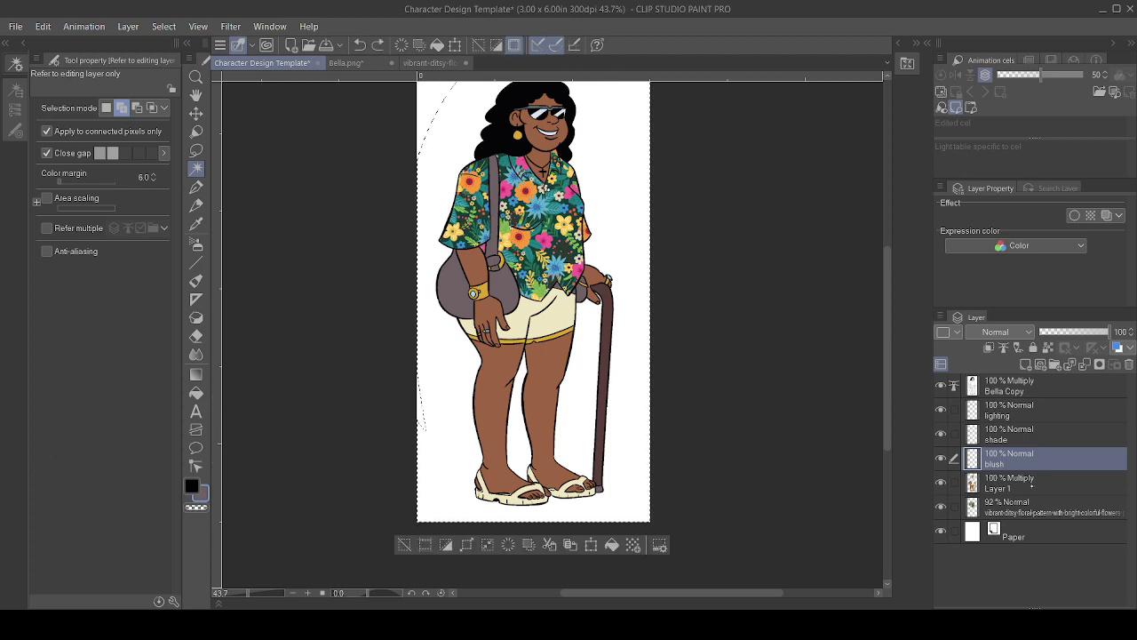
# - Subtract the empty background around the figure from the selection, using Layer 1 as the reference, so only the character stays selected
pyautogui.click(1031, 482)
pyautogui.keyDown('alt'); pyautogui.click(621, 403); pyautogui.keyUp('alt')
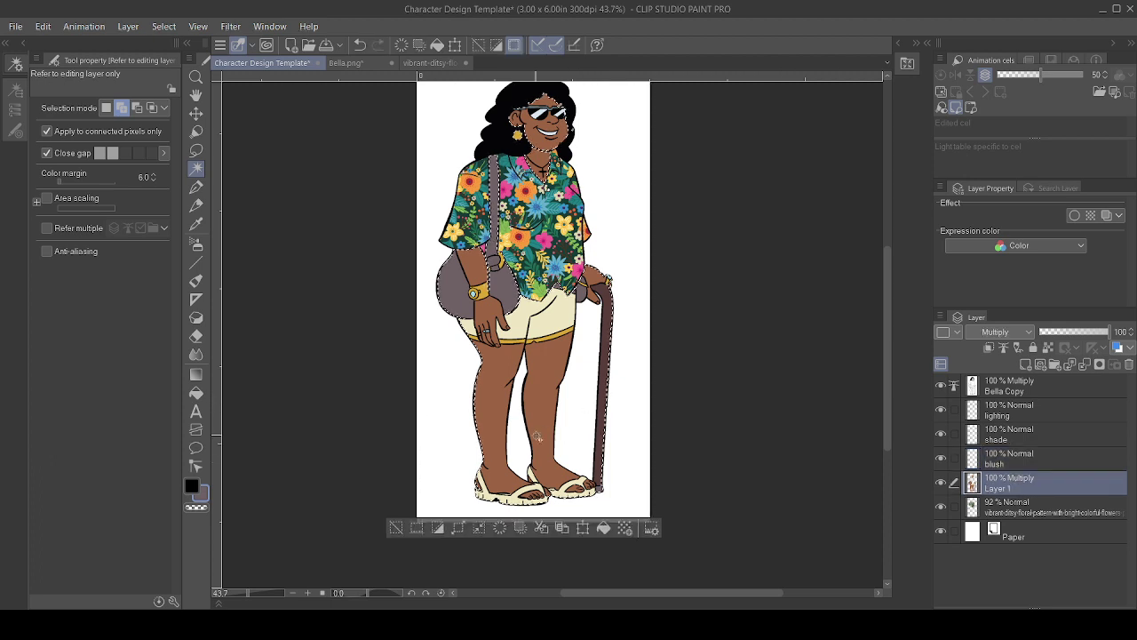
pyautogui.hotkey('ctrl', 'z')
pyautogui.click(941, 483)
pyautogui.click(941, 482)
pyautogui.hotkey('ctrl', 'y')
pyautogui.hotkey('ctrl', 'y')
pyautogui.hotkey('ctrl', 'y')
# - Make the shade layer active and mix a dark plum drawing color of C 79, M 90, Y 74, K 7
pyautogui.press('p')
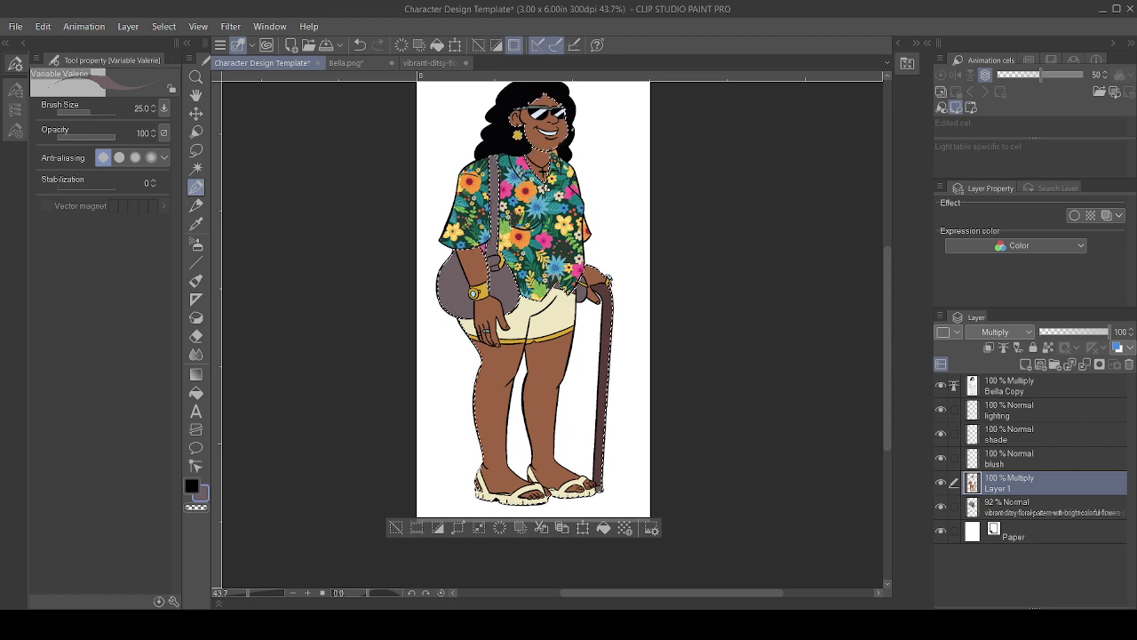
pyautogui.click(15, 109)
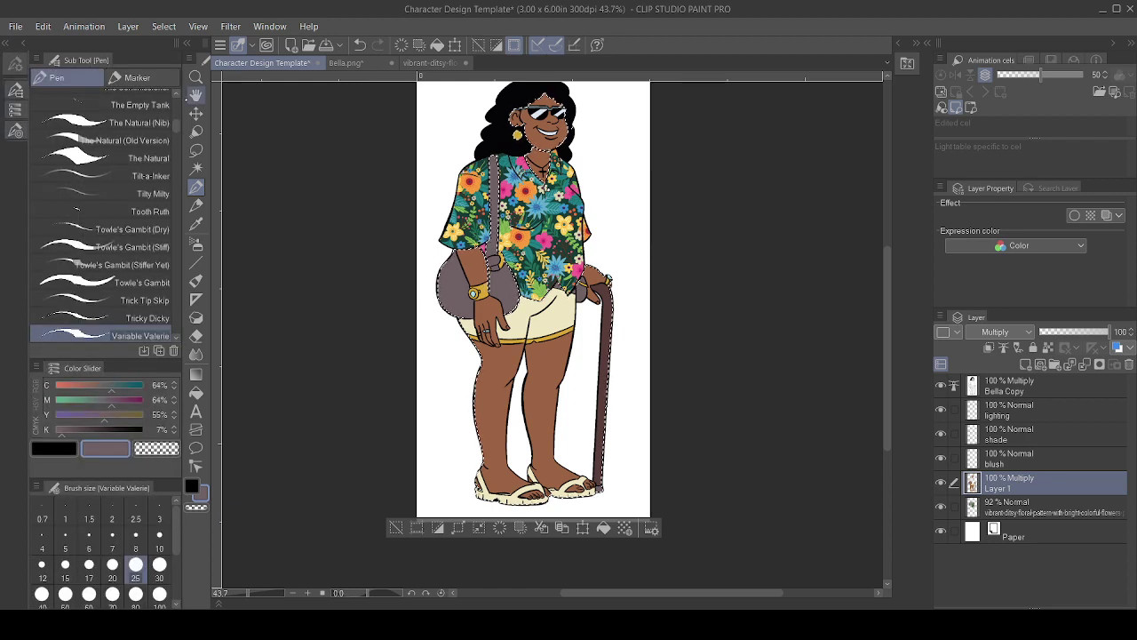
pyautogui.scroll(5, 105, 214)
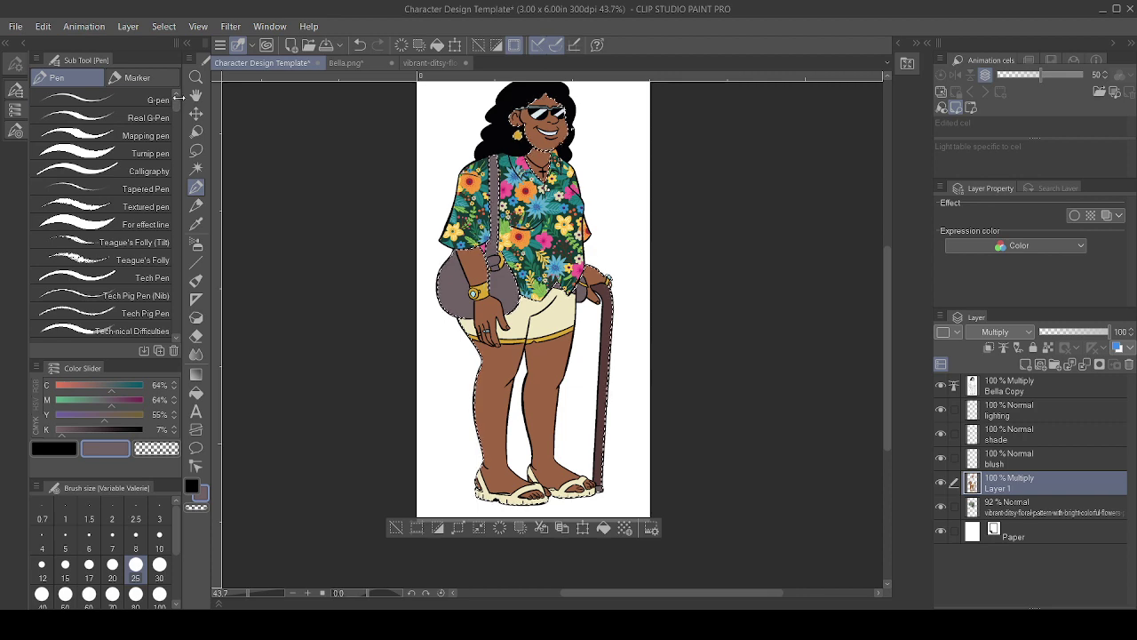
pyautogui.moveTo(176, 104)
pyautogui.mouseDown()
pyautogui.moveTo(178, 132)
pyautogui.moveTo(181, 89)
pyautogui.mouseUp()
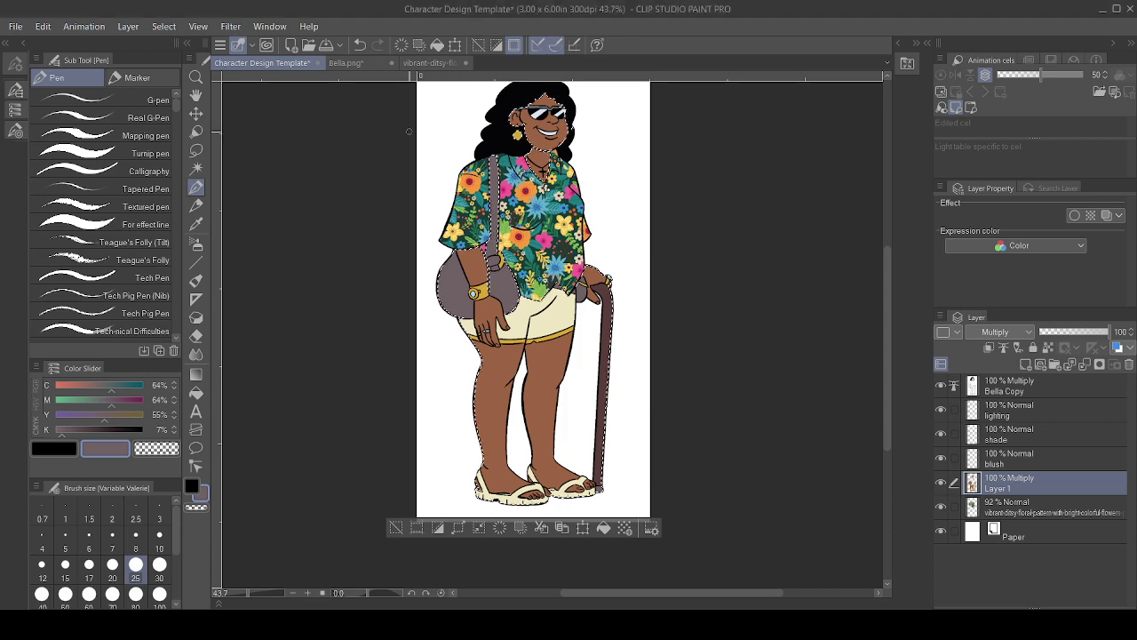
pyautogui.click(1036, 442)
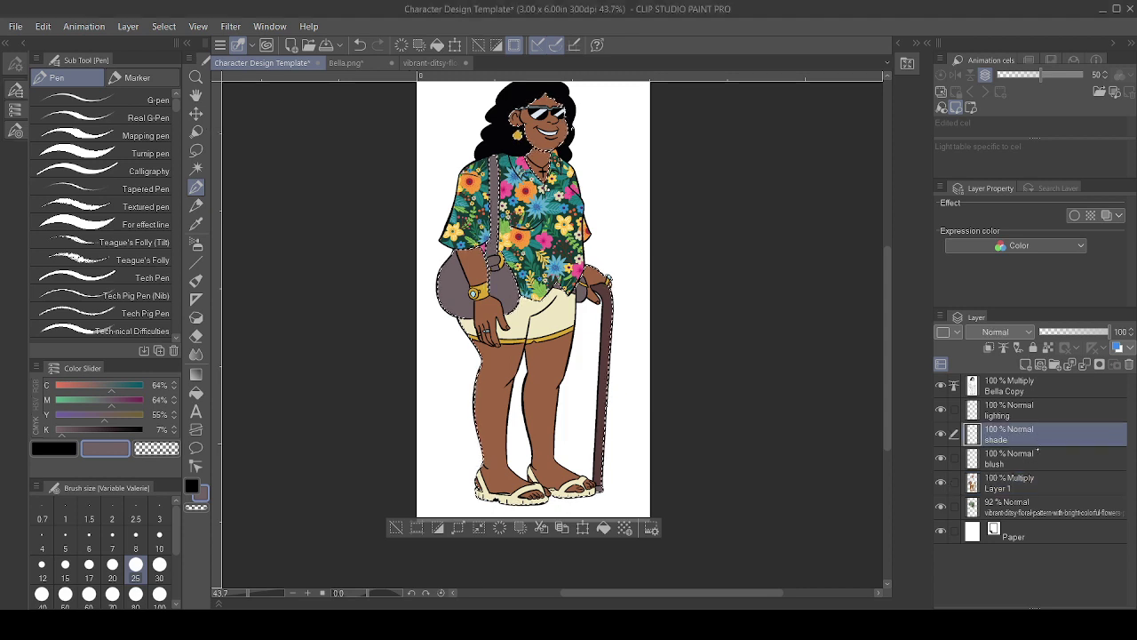
pyautogui.click(131, 386)
pyautogui.click(124, 401)
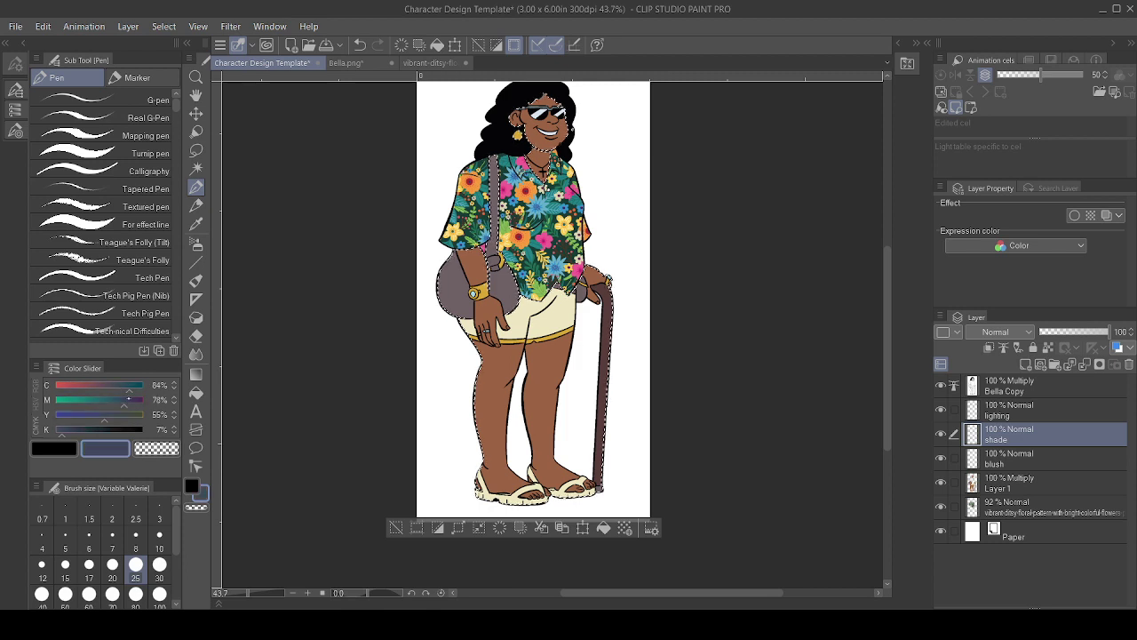
pyautogui.click(118, 387)
pyautogui.click(134, 401)
pyautogui.click(126, 387)
pyautogui.click(121, 415)
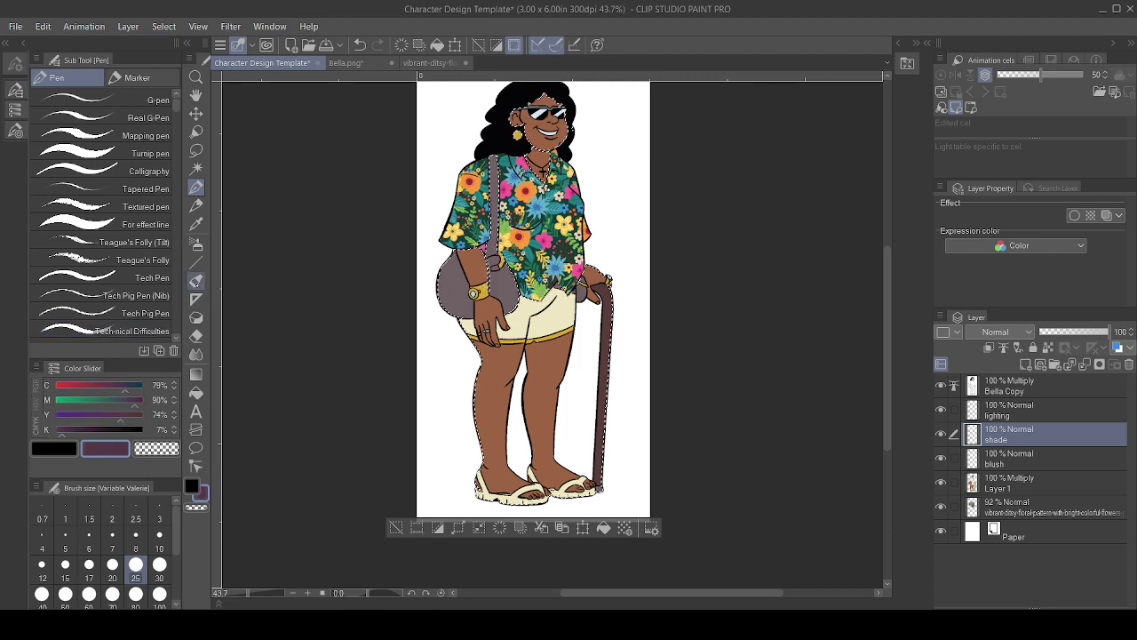
# - Shade the outer side of the bag, the shorts' back edge and the forearm below the sleeve with the Painterly (Liner) brush at size 60
pyautogui.click(197, 280)
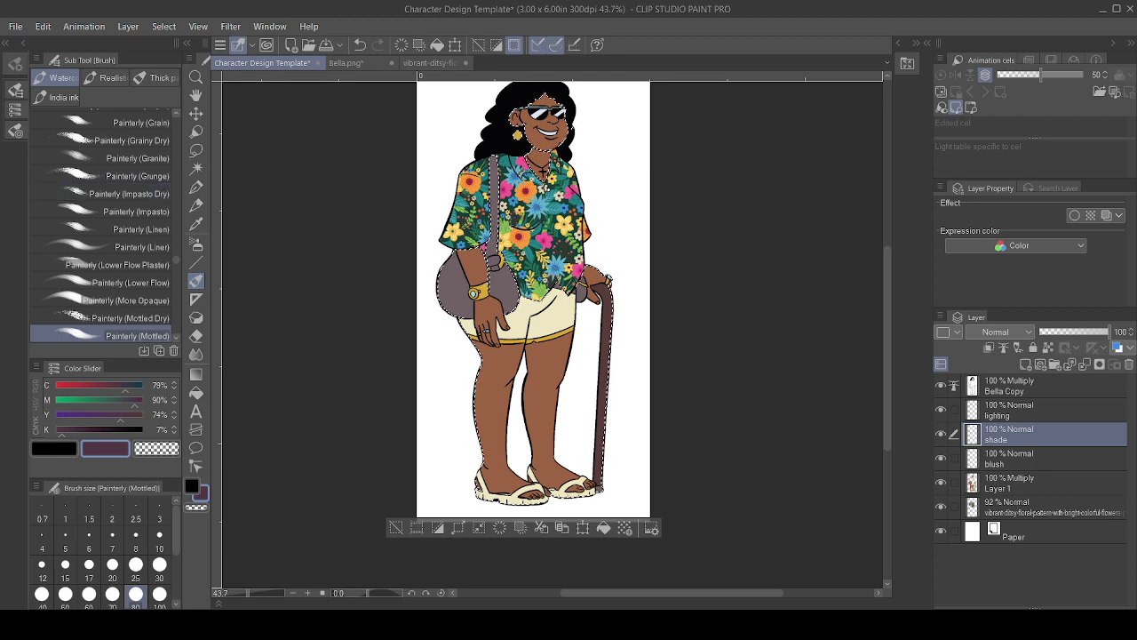
pyautogui.click(158, 245)
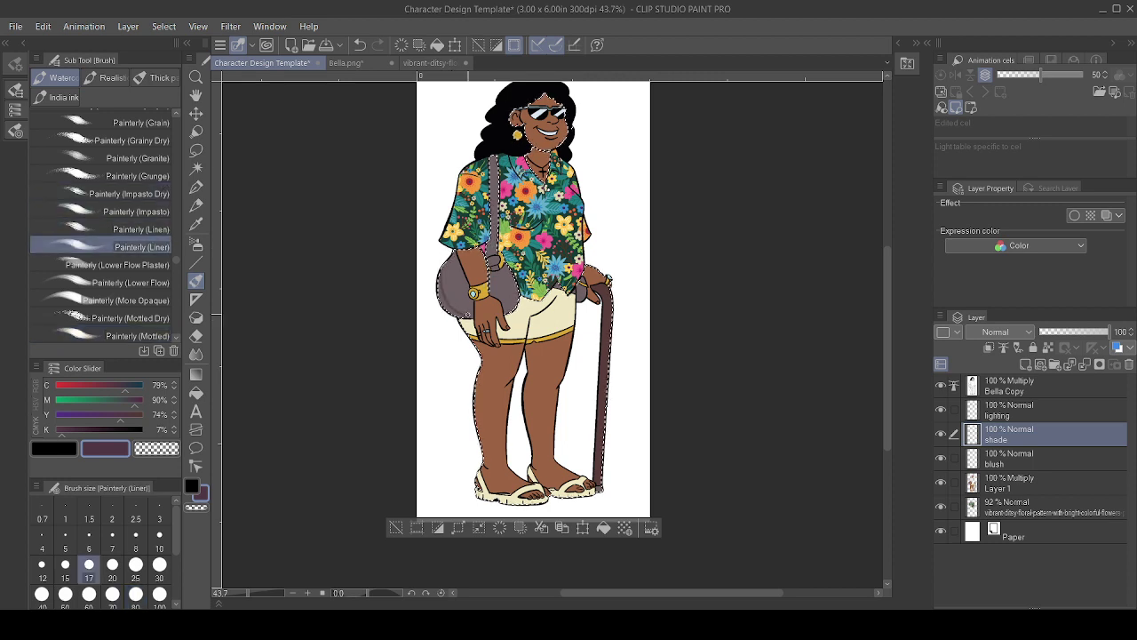
pyautogui.click(90, 595)
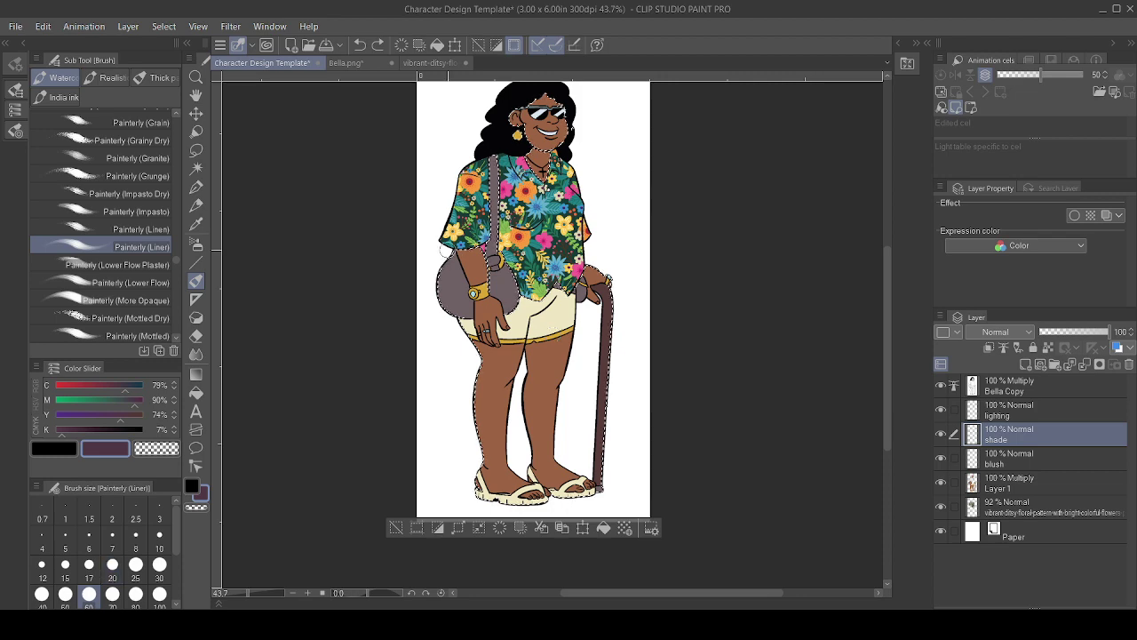
pyautogui.moveTo(449, 252); pyautogui.dragTo(471, 329)
pyautogui.scroll(2, 443, 287)
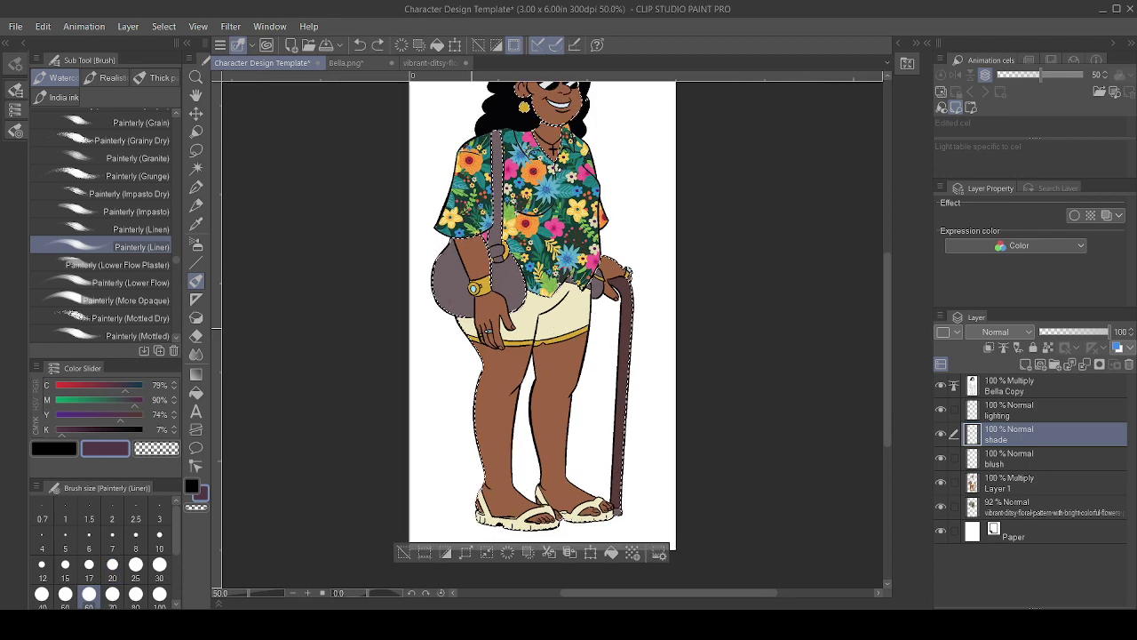
pyautogui.moveTo(433, 299); pyautogui.dragTo(430, 222)
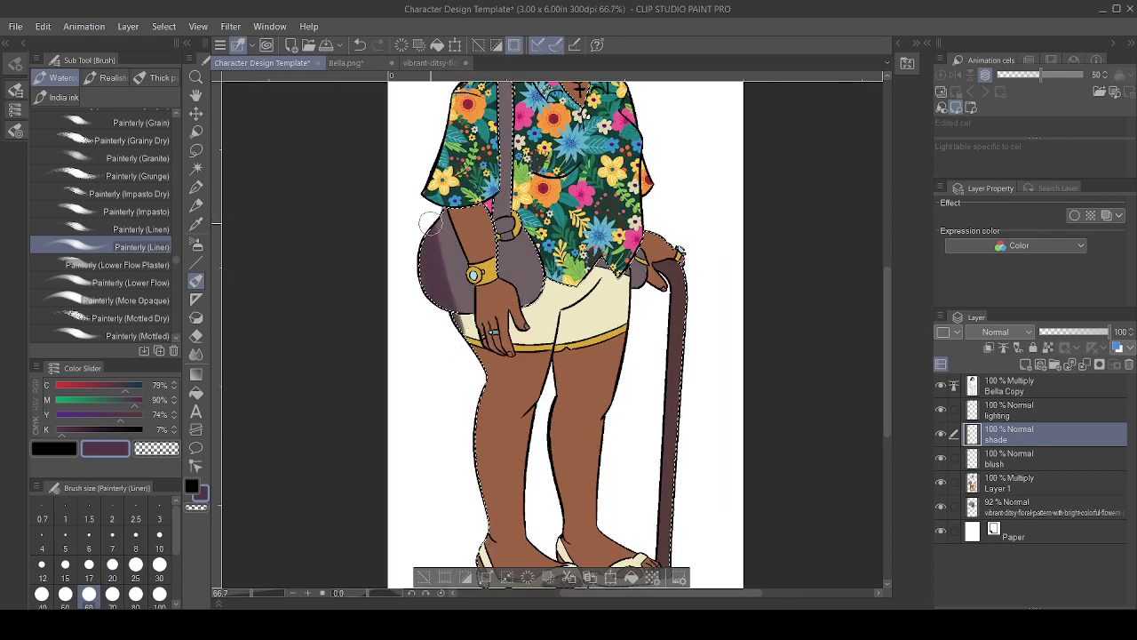
pyautogui.moveTo(461, 322)
pyautogui.mouseDown()
pyautogui.moveTo(439, 220)
pyautogui.moveTo(453, 221)
pyautogui.moveTo(459, 269)
pyautogui.mouseUp()
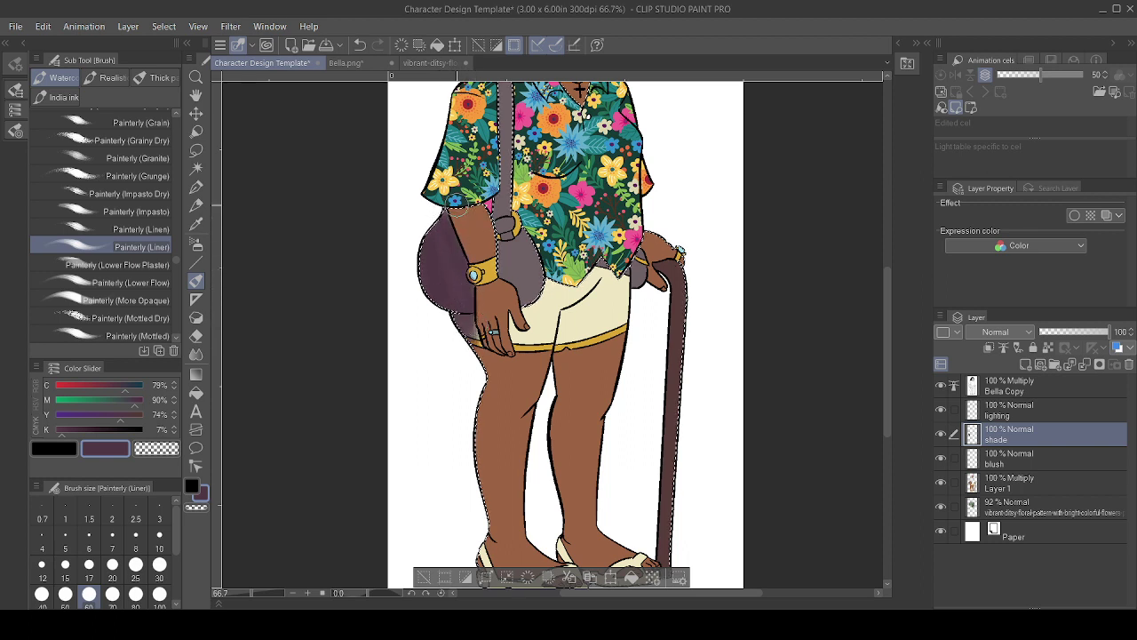
pyautogui.moveTo(442, 214); pyautogui.dragTo(487, 204)
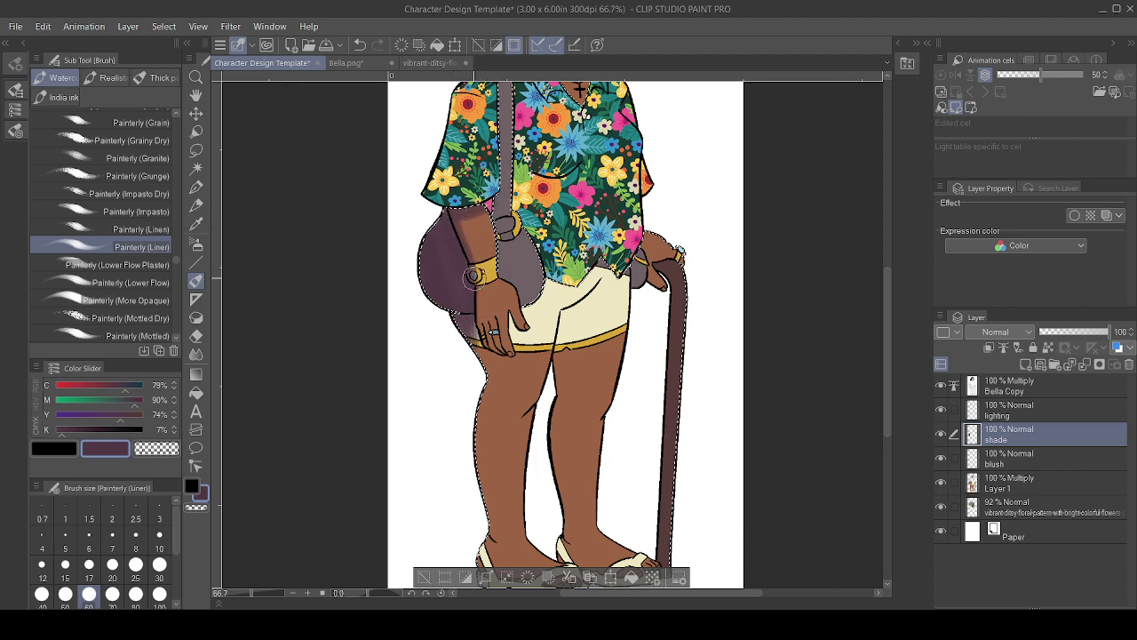
# - Set the shade layer to Multiply blending with 48% opacity
pyautogui.click(1041, 331)
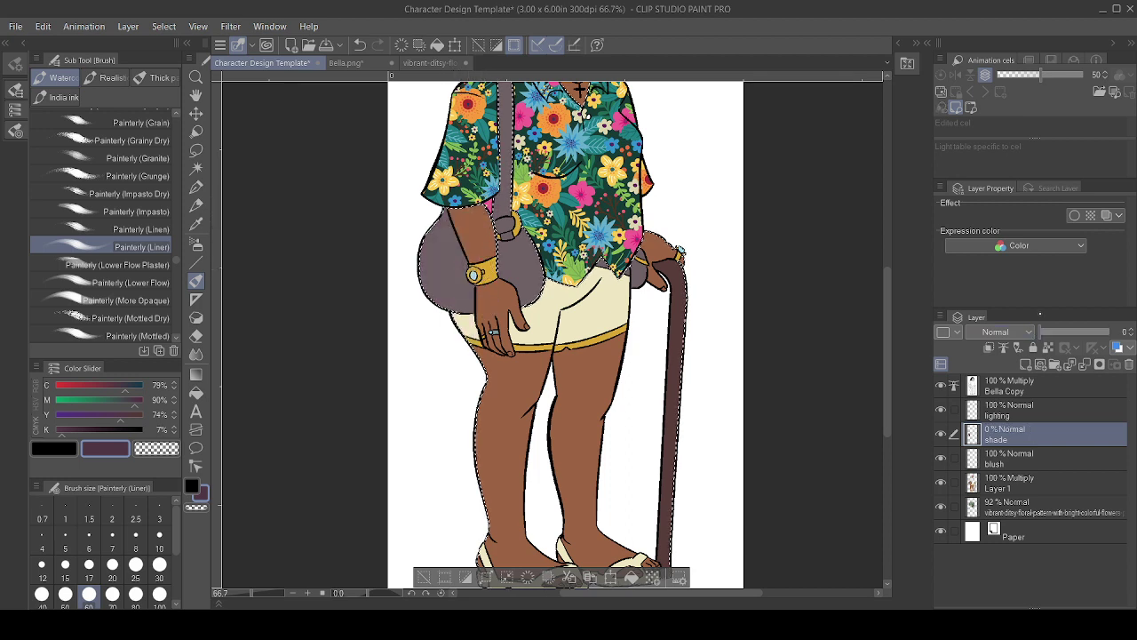
pyautogui.click(1005, 51)
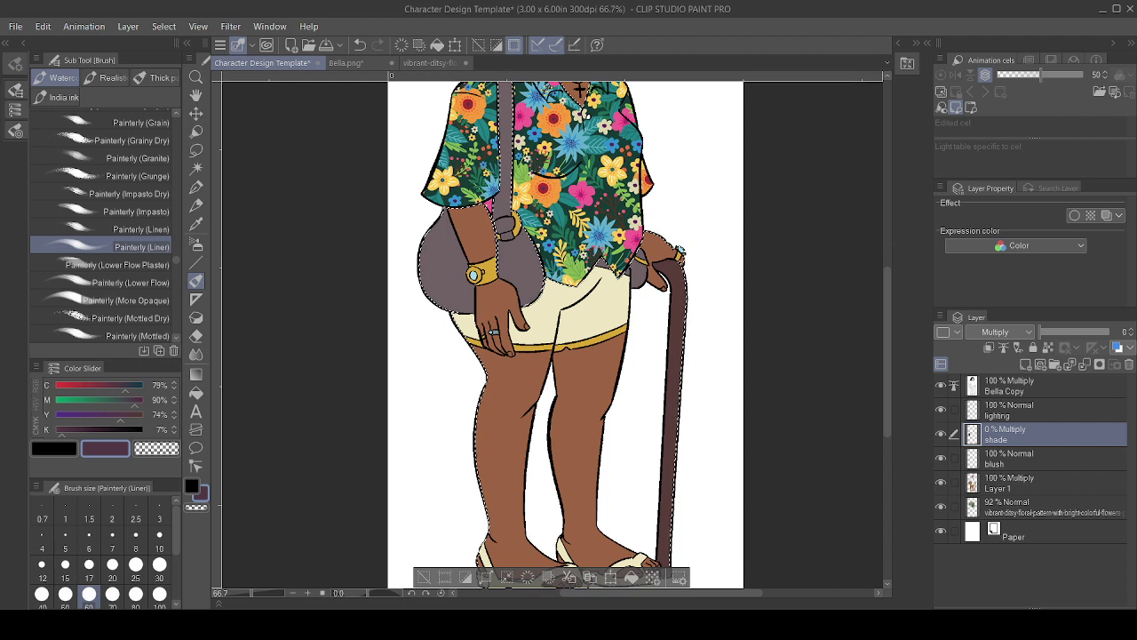
pyautogui.click(1085, 331)
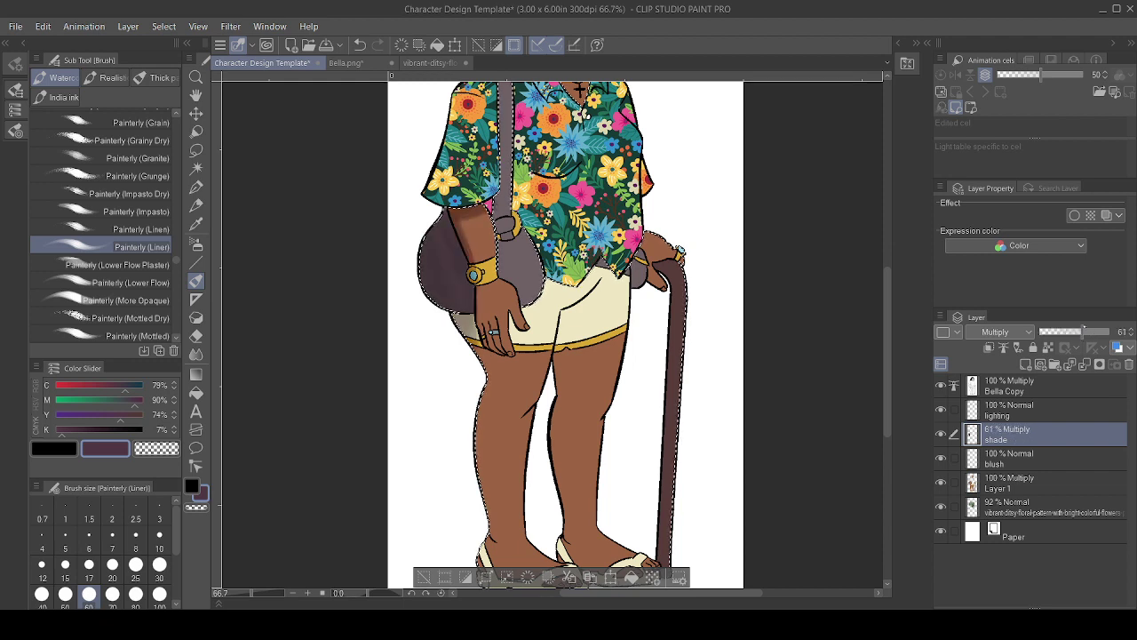
pyautogui.moveTo(1083, 332); pyautogui.dragTo(1078, 331)
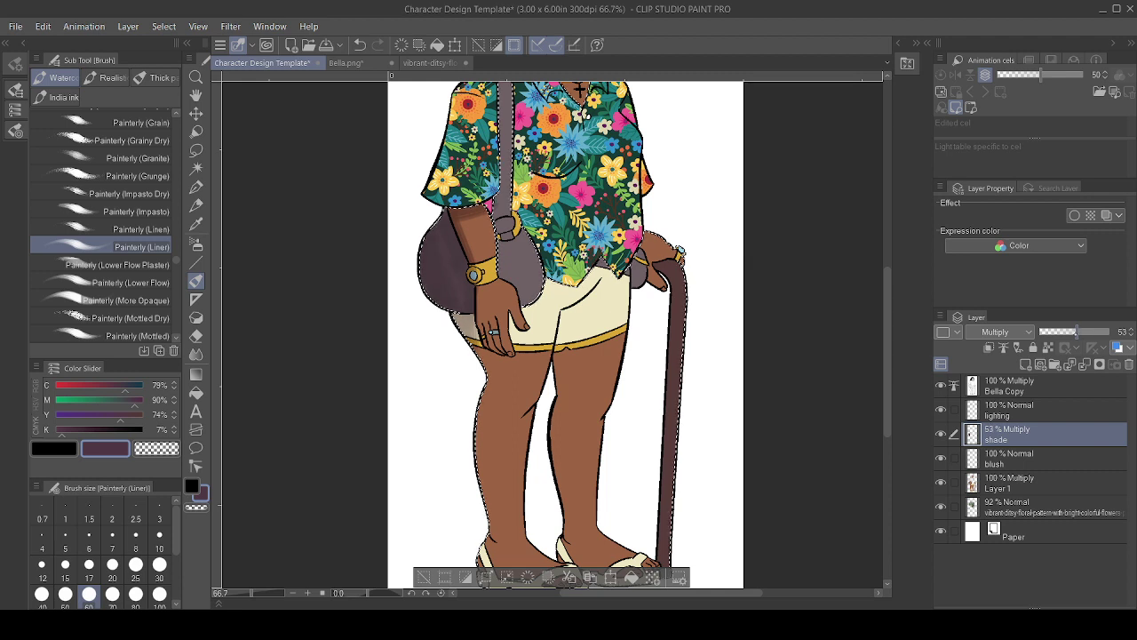
pyautogui.moveTo(1075, 332); pyautogui.dragTo(1074, 332)
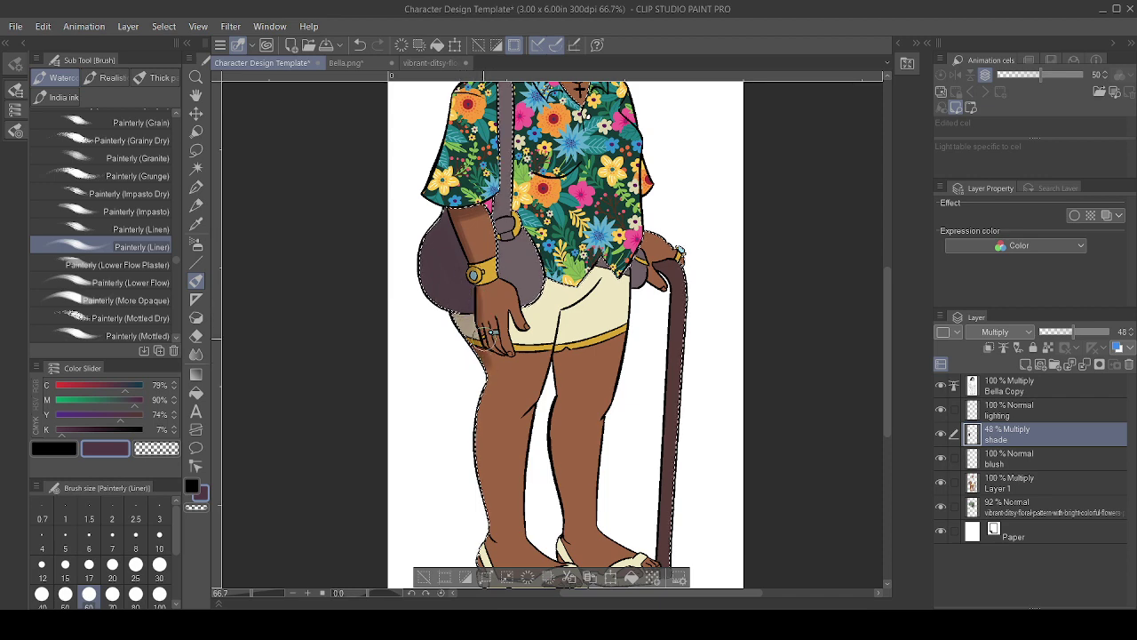
# - Shade the back edge of the leg below the bag and the sole of its sandal
pyautogui.moveTo(487, 348)
pyautogui.mouseDown()
pyautogui.moveTo(475, 248)
pyautogui.moveTo(460, 332)
pyautogui.moveTo(485, 497)
pyautogui.mouseUp()
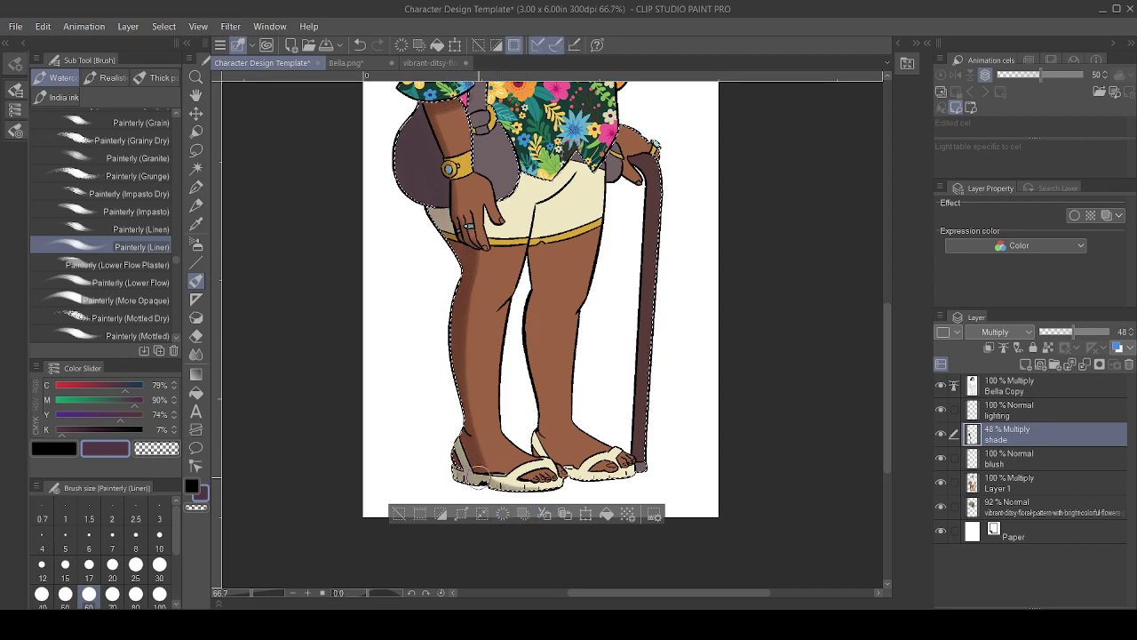
pyautogui.moveTo(468, 469); pyautogui.dragTo(546, 483)
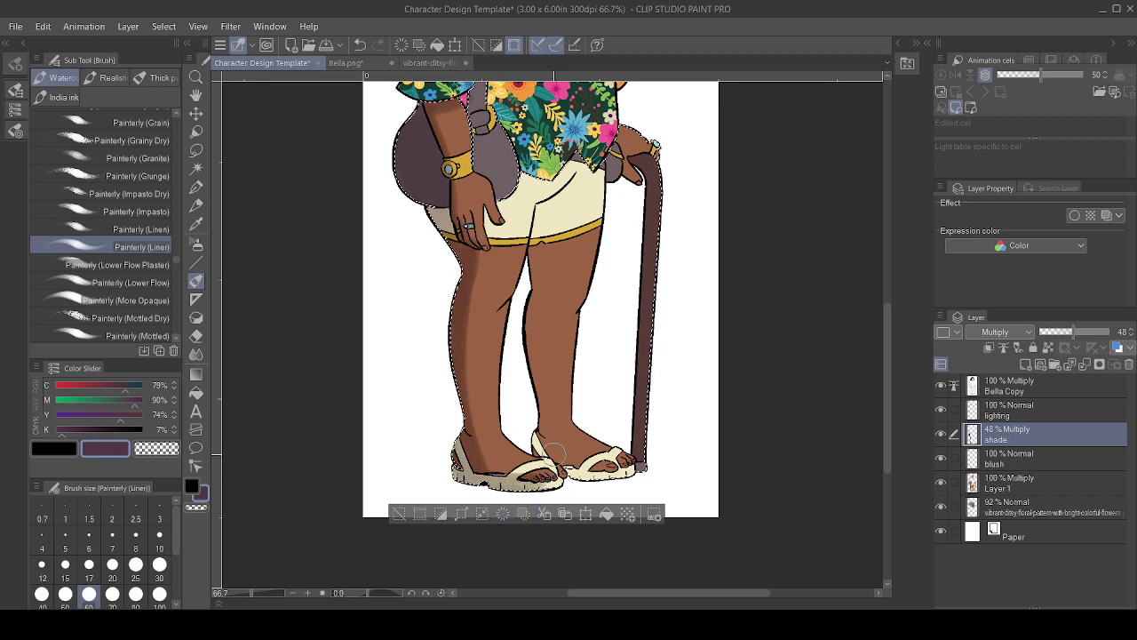
pyautogui.hotkey('ctrl', 'z')
pyautogui.moveTo(462, 360); pyautogui.dragTo(496, 487)
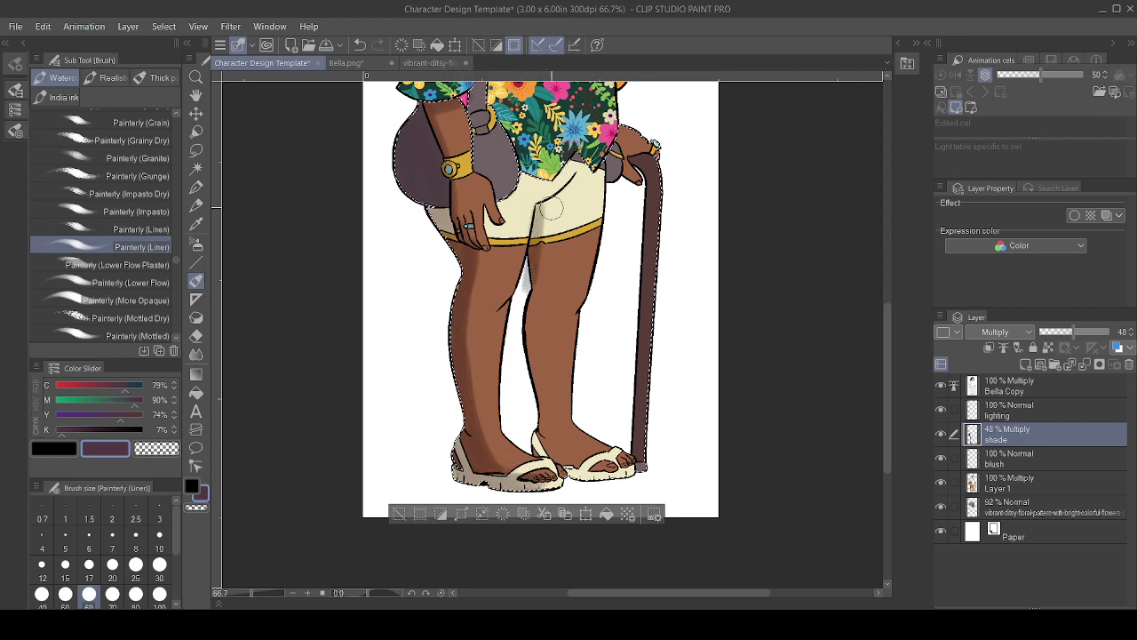
# - Undo the stroke spilling between the legs, remove that gap from the selection using Layer 1, and return to the shade layer
pyautogui.hotkey('ctrl', 'z')
pyautogui.click(1011, 487)
pyautogui.press('w')
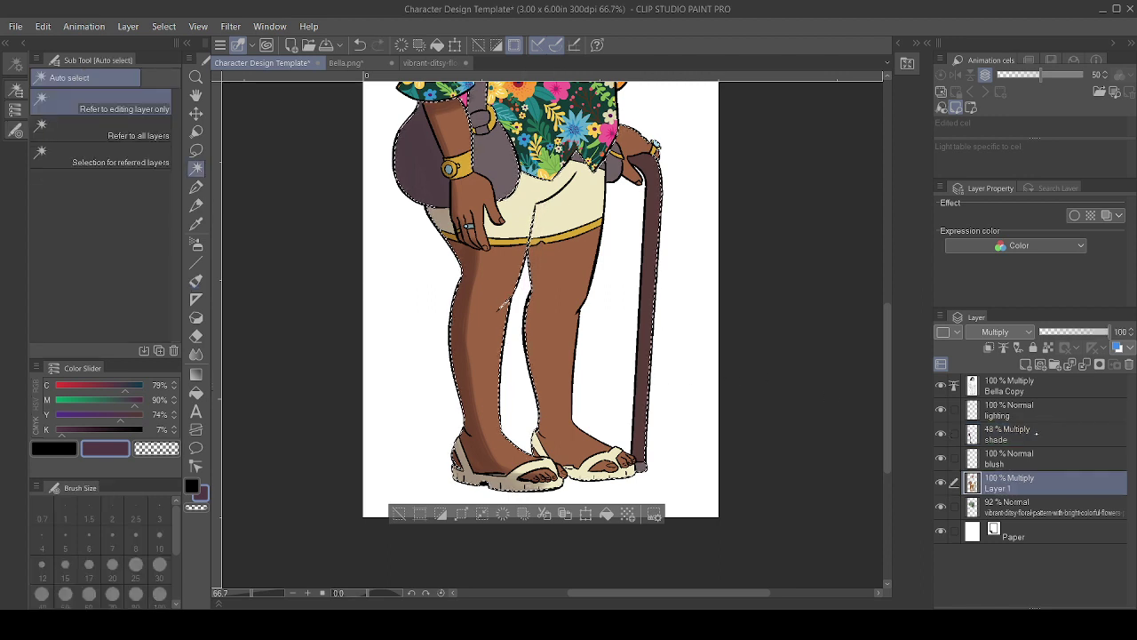
pyautogui.click(1036, 433)
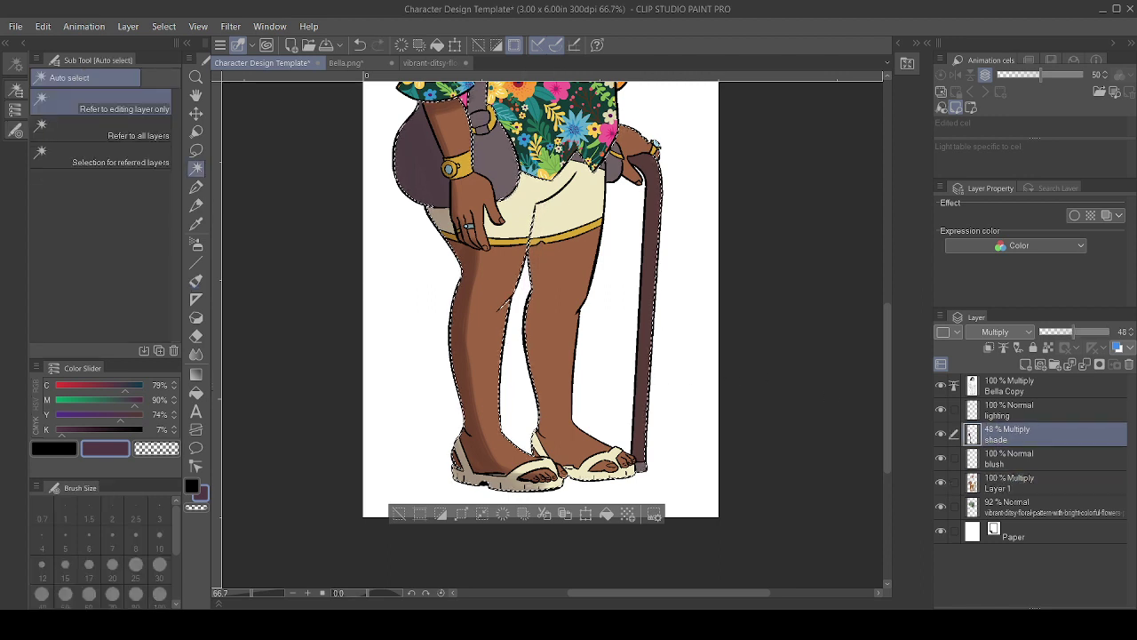
# - Brush shading along the shorts' center fold, the inner edge of the leg nearer the cane, and its sandal
pyautogui.click(198, 280)
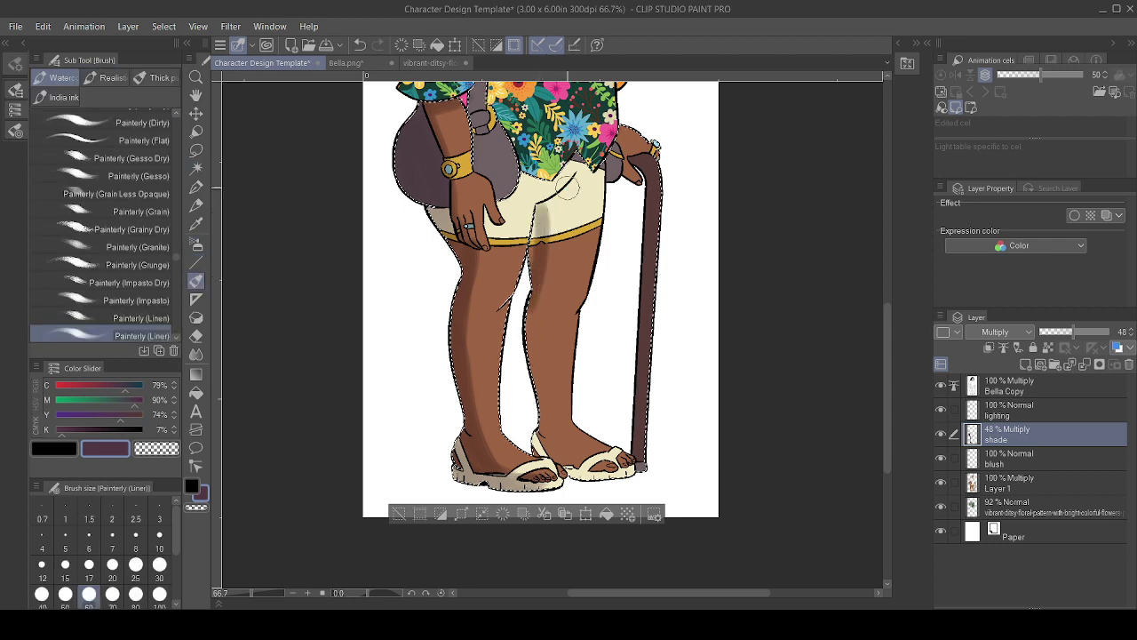
pyautogui.moveTo(569, 187); pyautogui.dragTo(533, 335)
pyautogui.moveTo(537, 250)
pyautogui.mouseDown()
pyautogui.moveTo(553, 206)
pyautogui.moveTo(541, 217)
pyautogui.moveTo(569, 187)
pyautogui.moveTo(545, 207)
pyautogui.mouseUp()
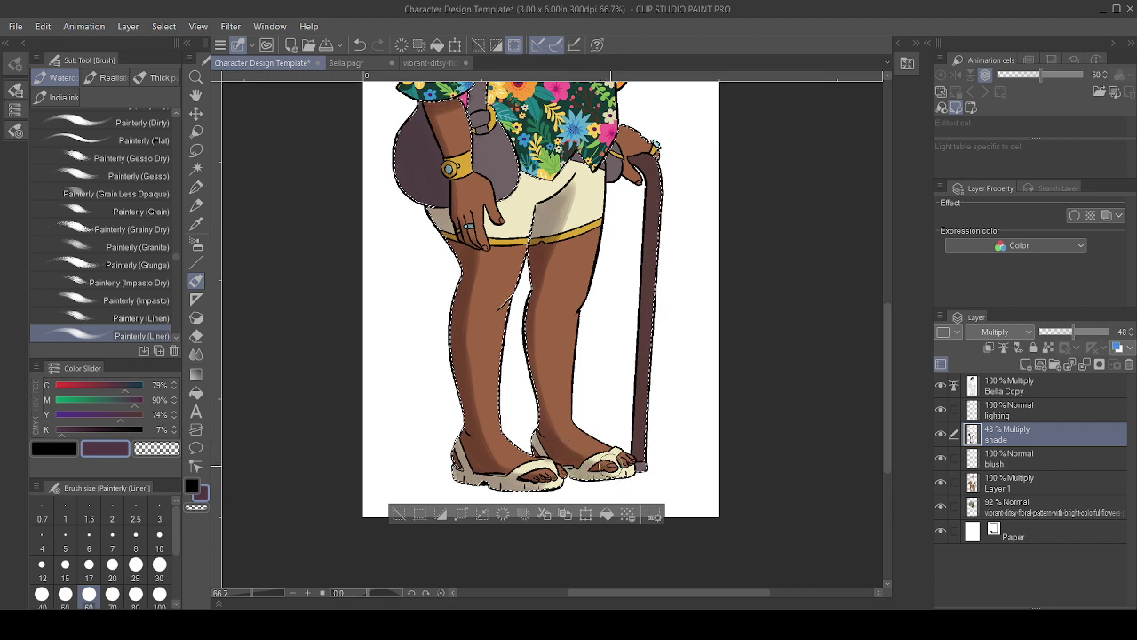
pyautogui.moveTo(557, 312); pyautogui.dragTo(590, 608)
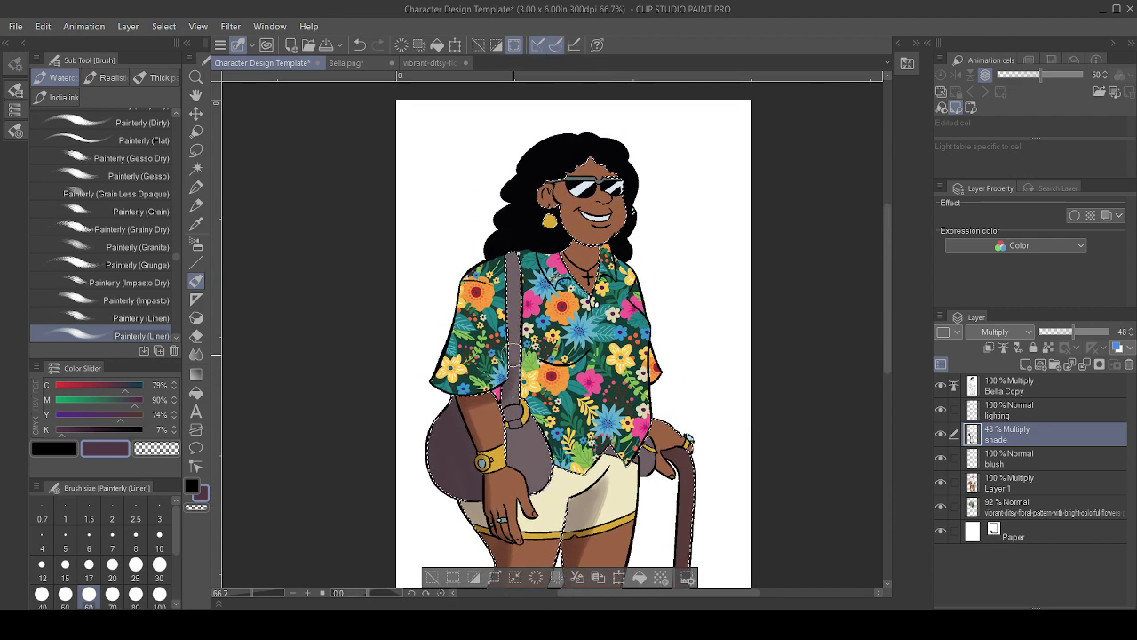
# - Shade the bag strap, the neck under the chin and the forehead below the hair, undoing unwanted strokes
pyautogui.hotkey('ctrl', 'z')
pyautogui.moveTo(505, 398); pyautogui.dragTo(521, 242)
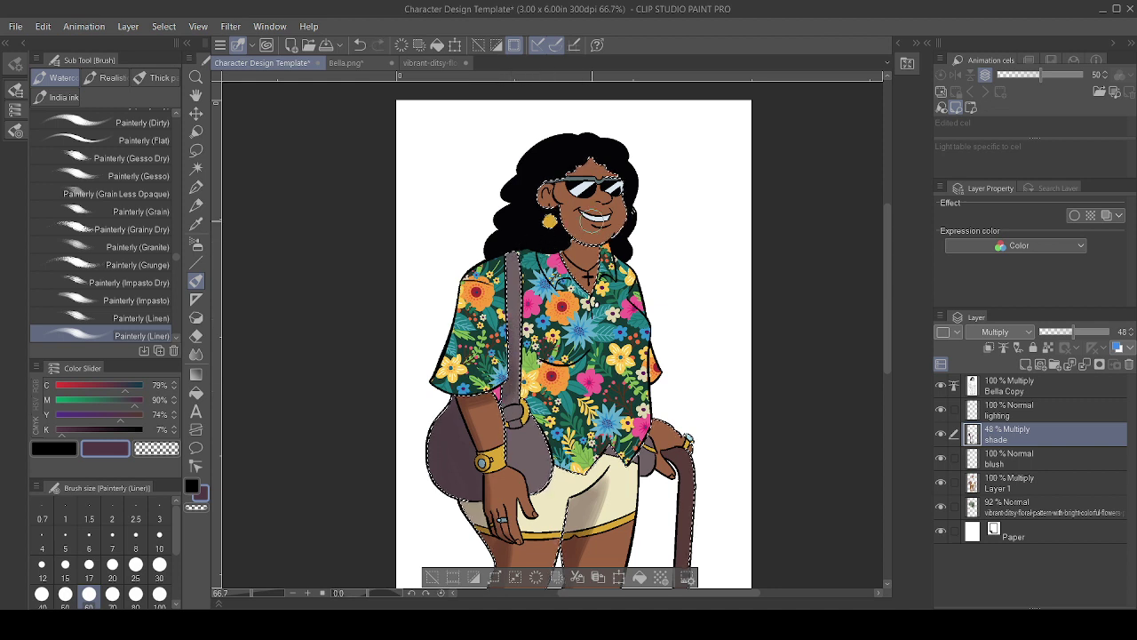
pyautogui.hotkey('ctrl', 'z')
pyautogui.moveTo(566, 240); pyautogui.dragTo(623, 238)
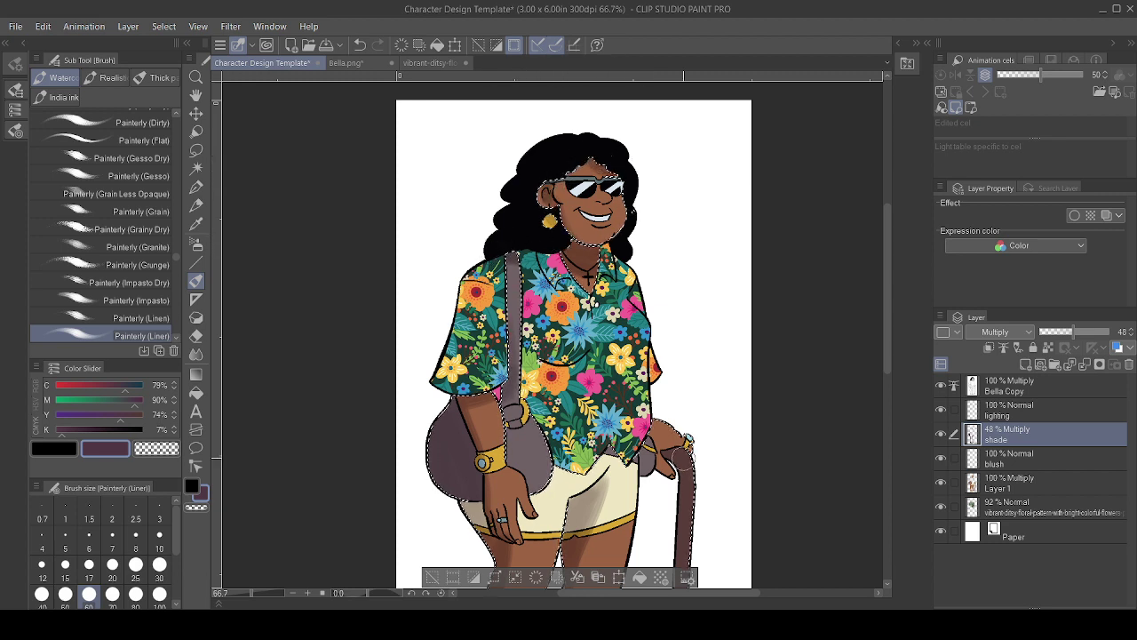
# - Undo the shading spilling past the cane hand, remove that gap from the selection using Layer 1, and return to brushing the shade layer
pyautogui.moveTo(709, 360); pyautogui.dragTo(560, 256)
pyautogui.moveTo(500, 362); pyautogui.dragTo(519, 366)
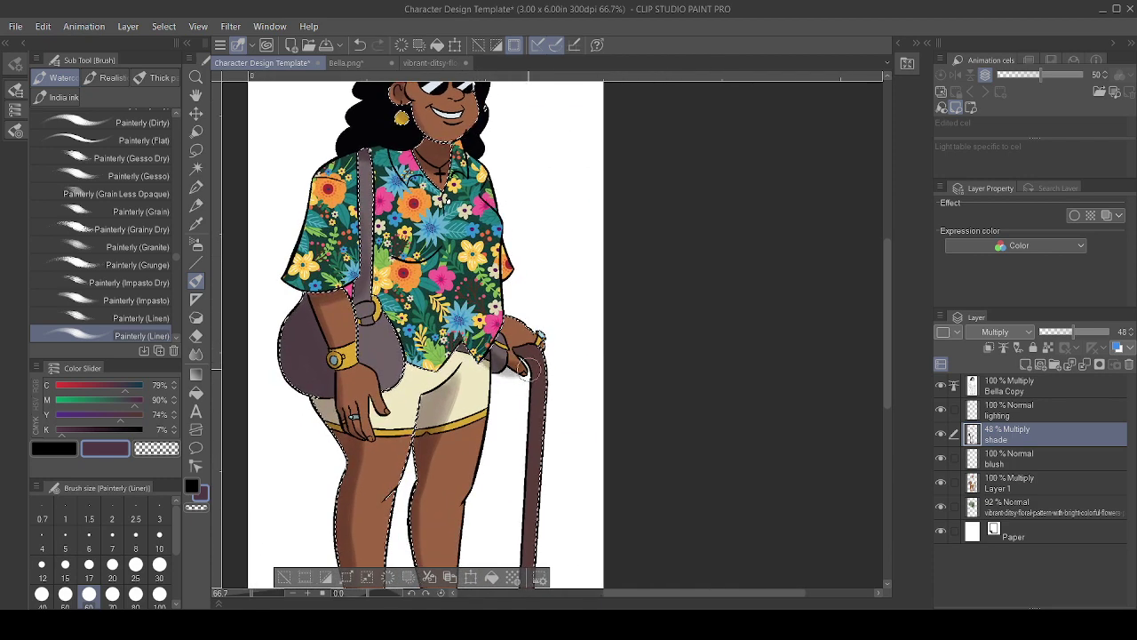
pyautogui.hotkey('ctrl', 'z')
pyautogui.click(1009, 483)
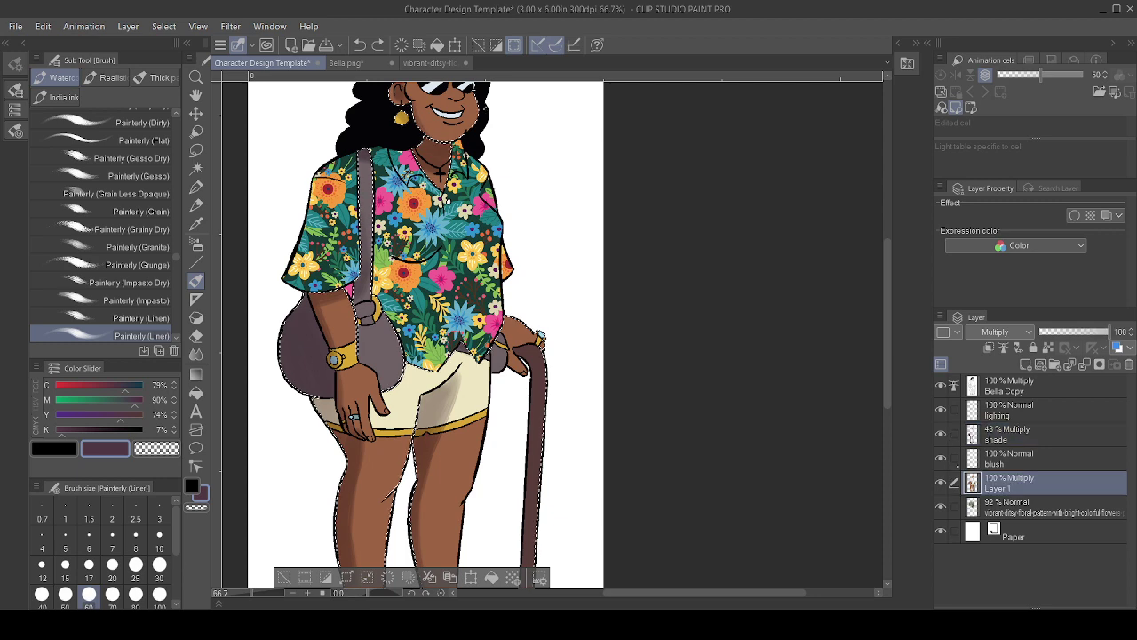
pyautogui.press('w')
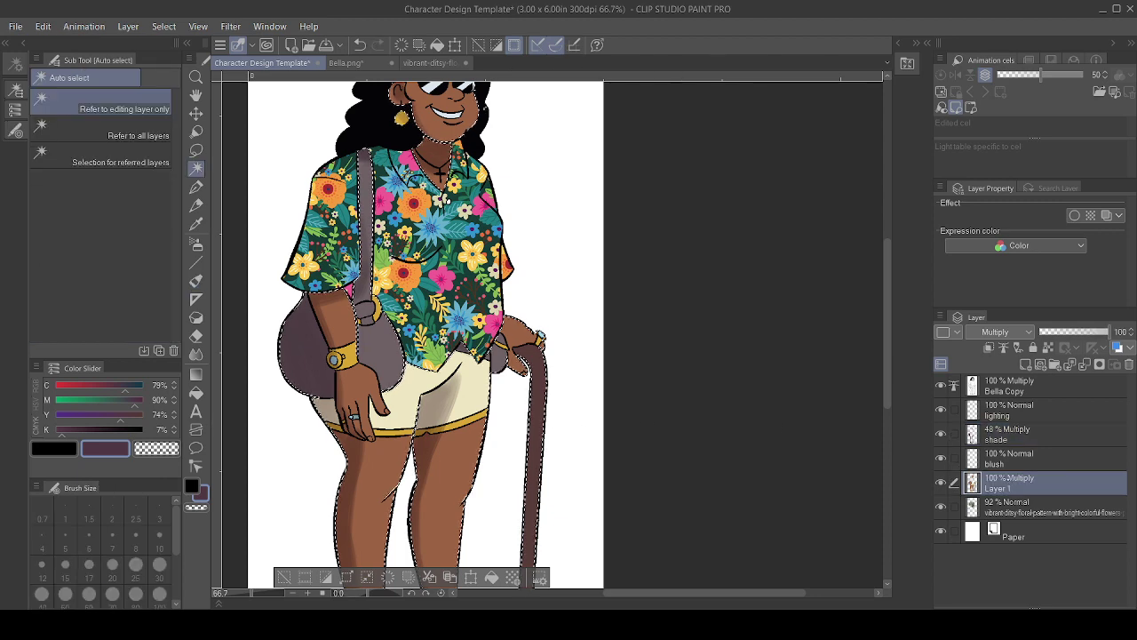
pyautogui.click(1009, 434)
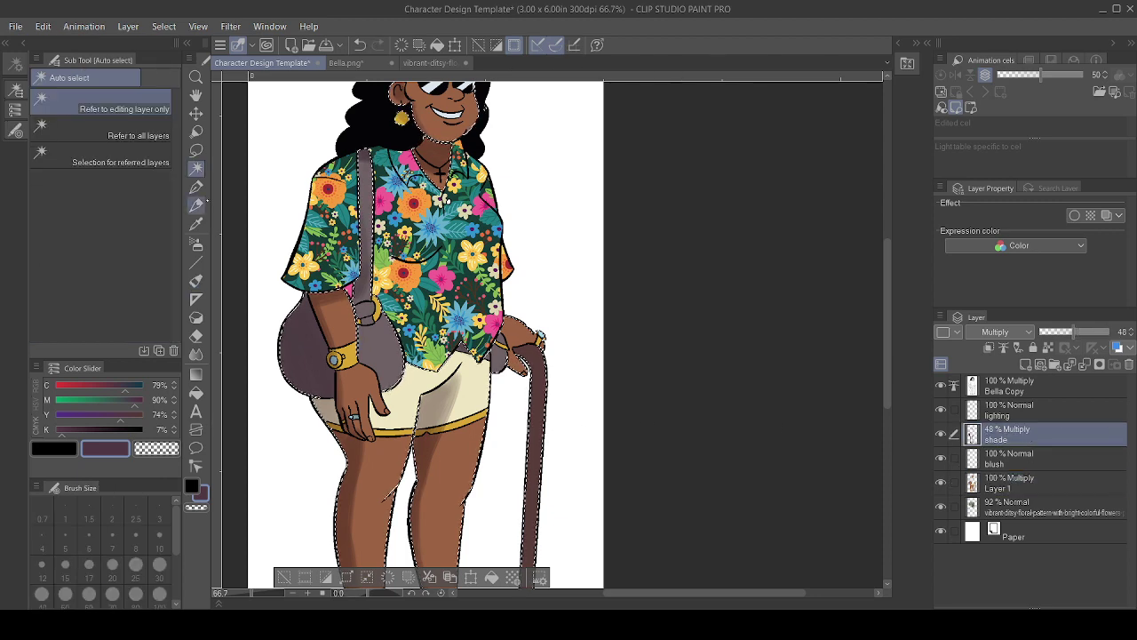
pyautogui.click(197, 281)
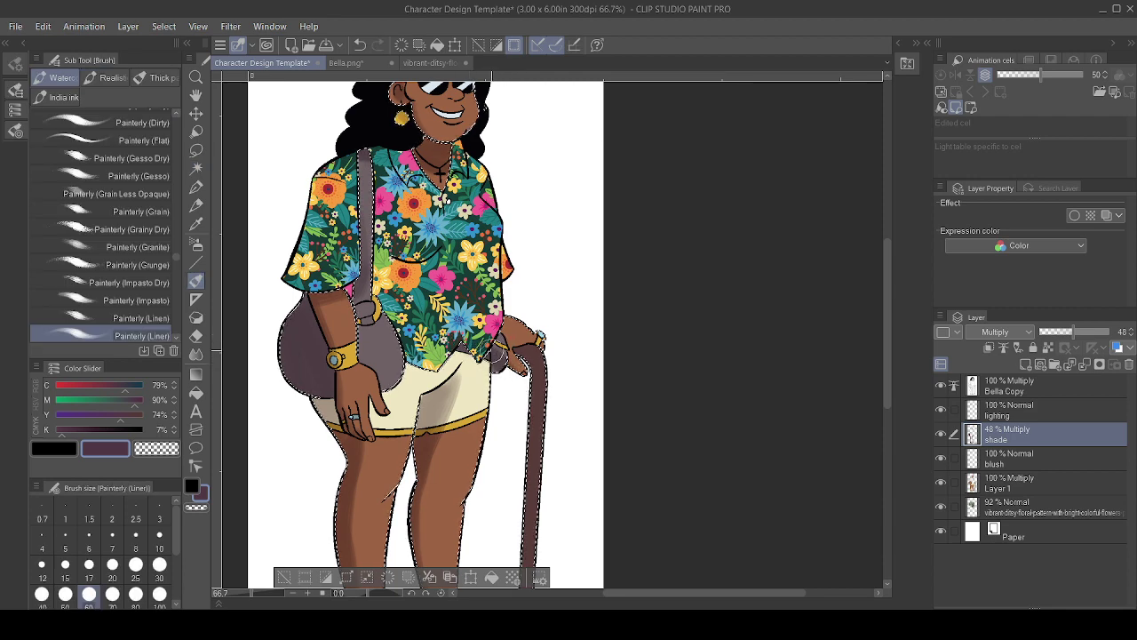
# - Brush shading onto the hand gripping the cane and down the length of the cane
pyautogui.moveTo(540, 342); pyautogui.dragTo(528, 294)
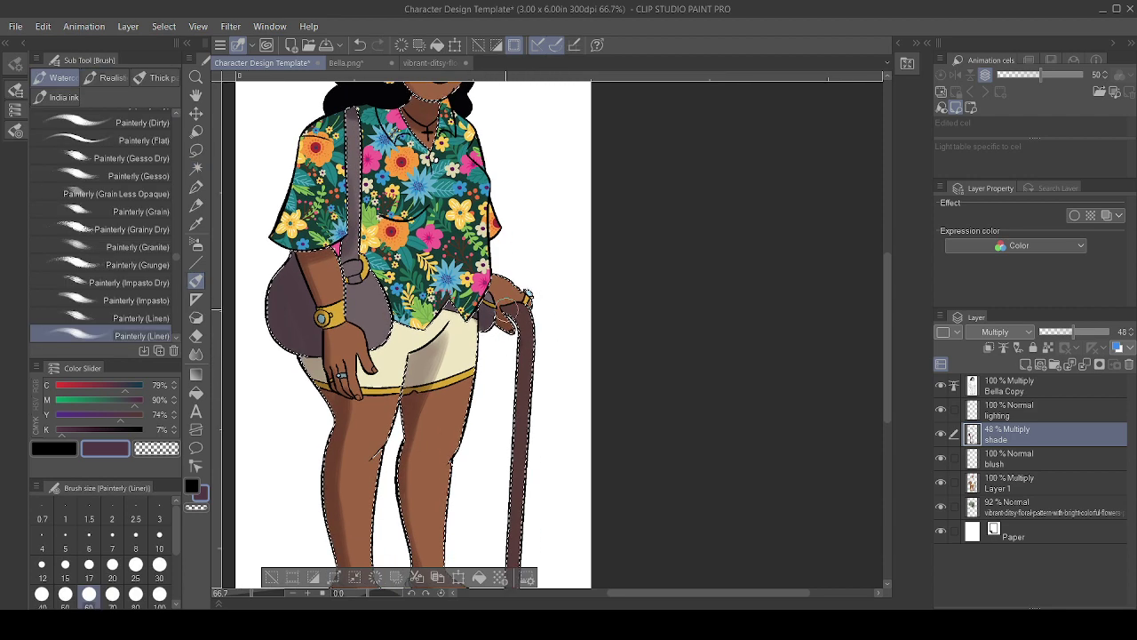
pyautogui.moveTo(576, 377); pyautogui.dragTo(556, 233)
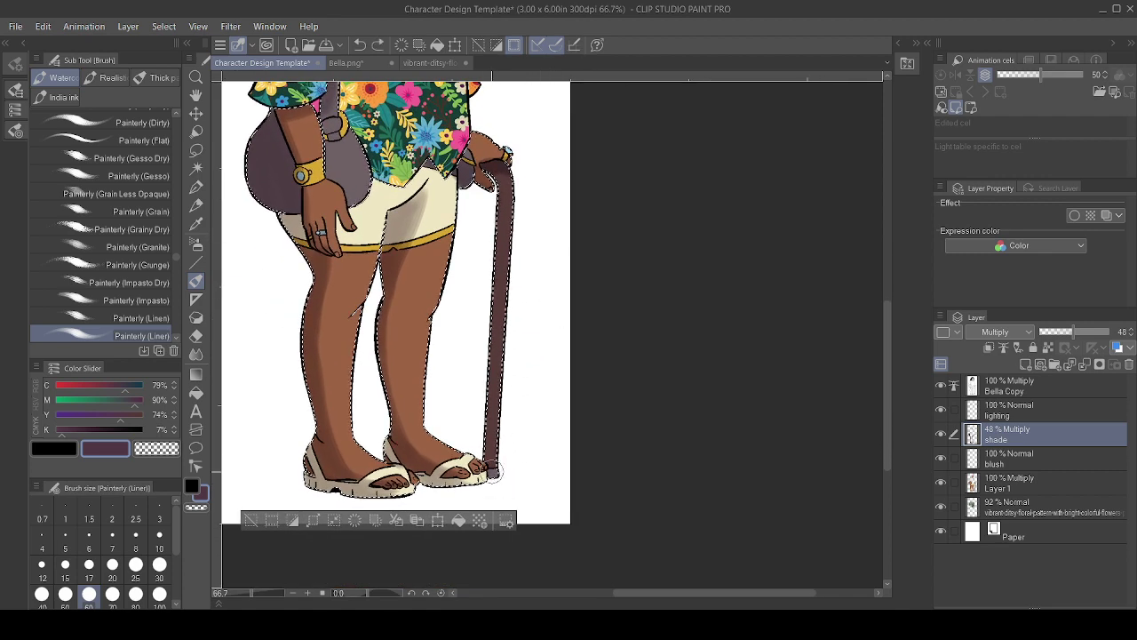
pyautogui.moveTo(514, 384); pyautogui.dragTo(552, 504)
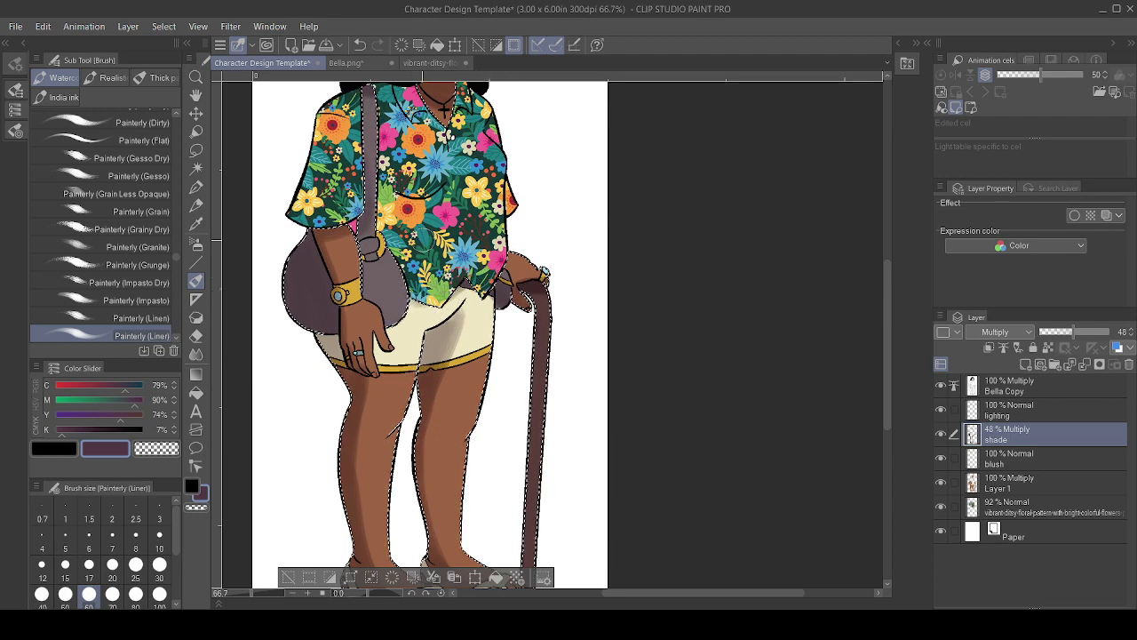
pyautogui.moveTo(374, 242); pyautogui.dragTo(377, 325)
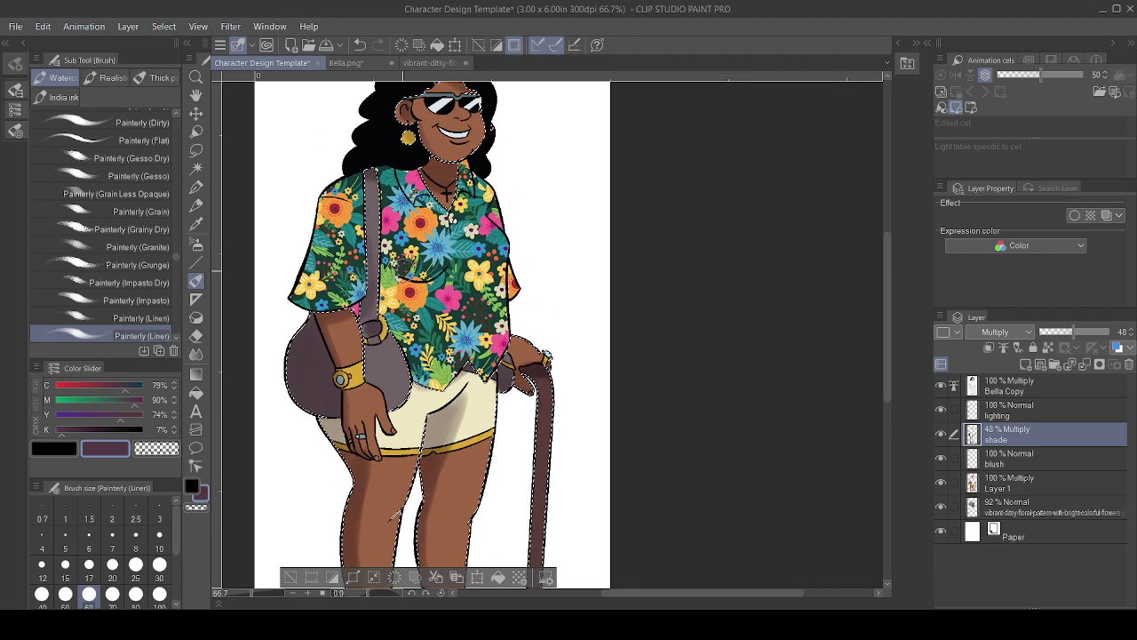
pyautogui.press('e')
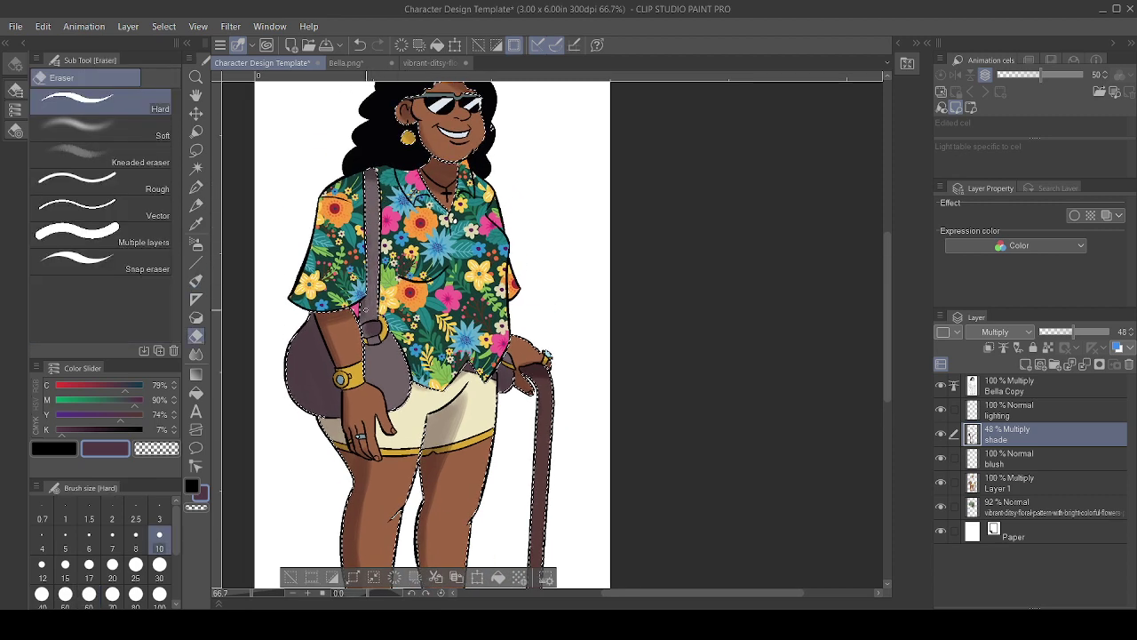
pyautogui.press('b')
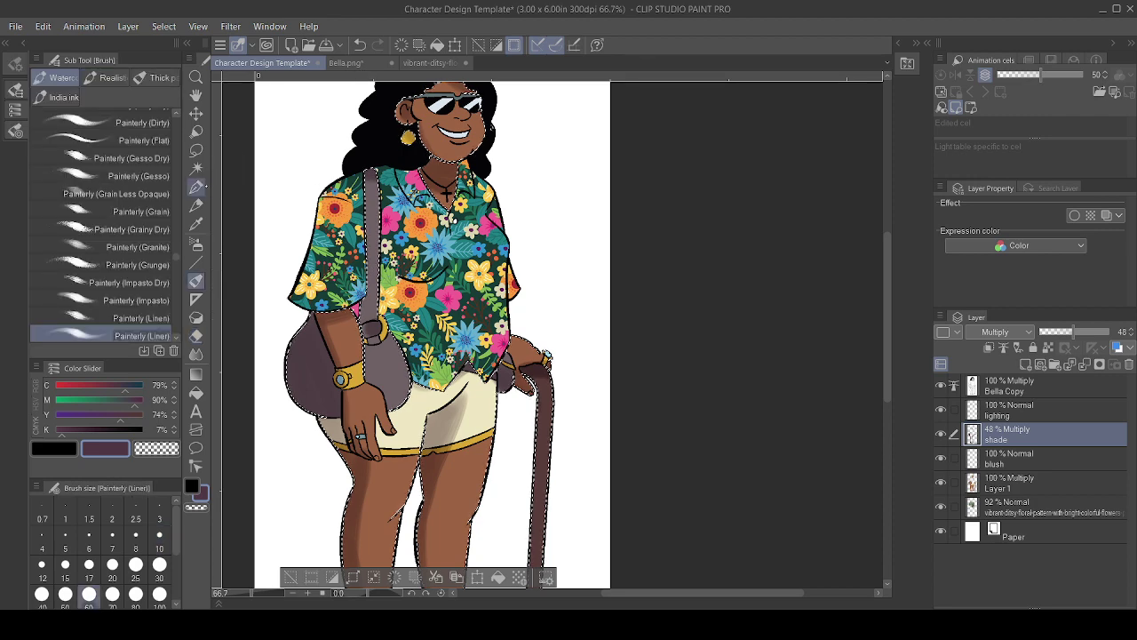
pyautogui.press('e')
pyautogui.press('b')
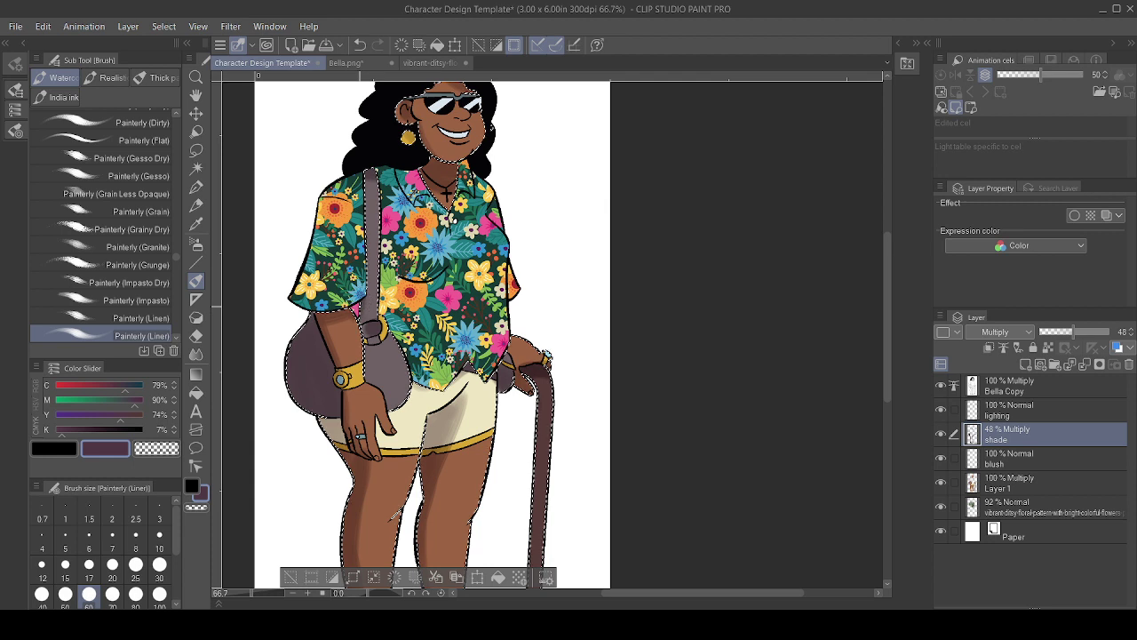
# - Clear the selection and brush shading on the shirt along the bag strap, undoing an unwanted stroke
pyautogui.hotkey('ctrl', 'd')
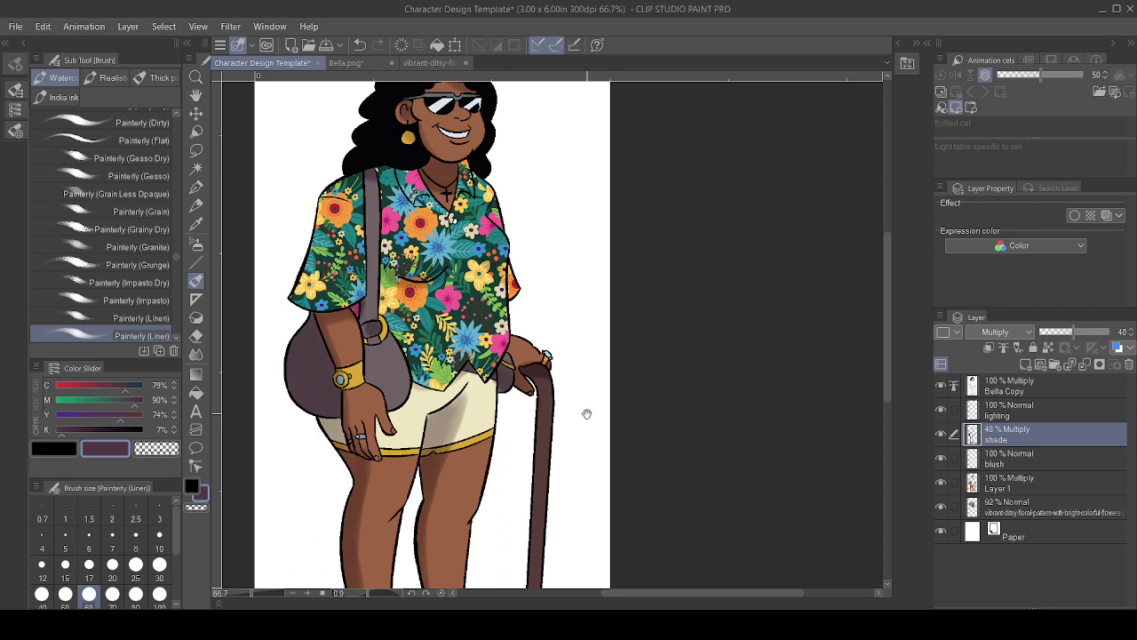
pyautogui.moveTo(584, 364); pyautogui.dragTo(661, 429)
pyautogui.hotkey('ctrl', 'z')
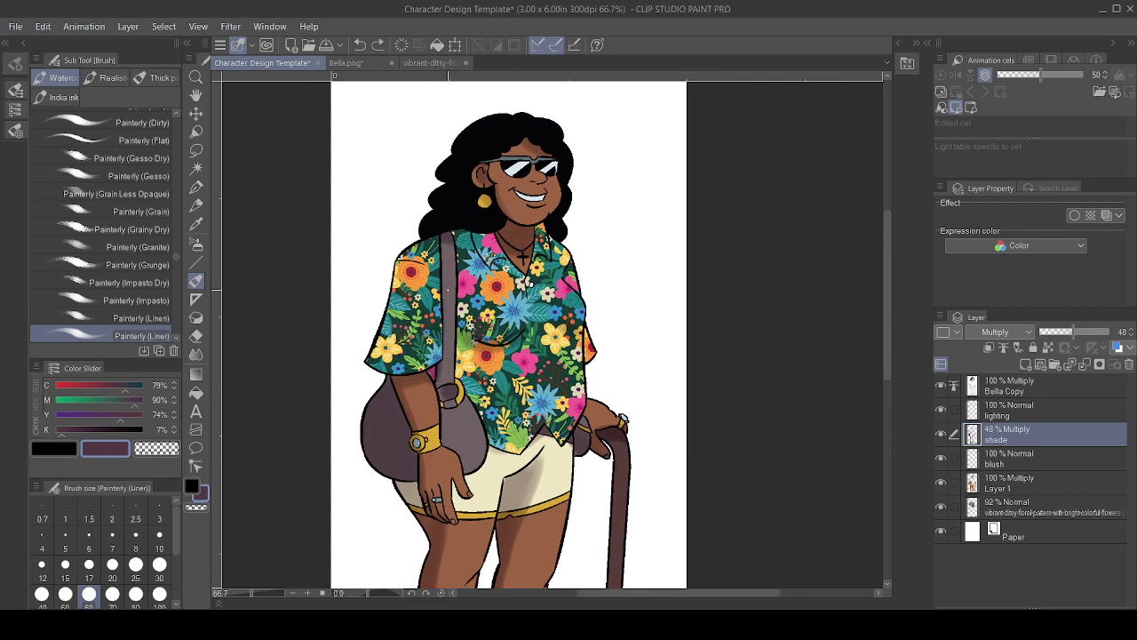
pyautogui.moveTo(442, 298); pyautogui.dragTo(442, 362)
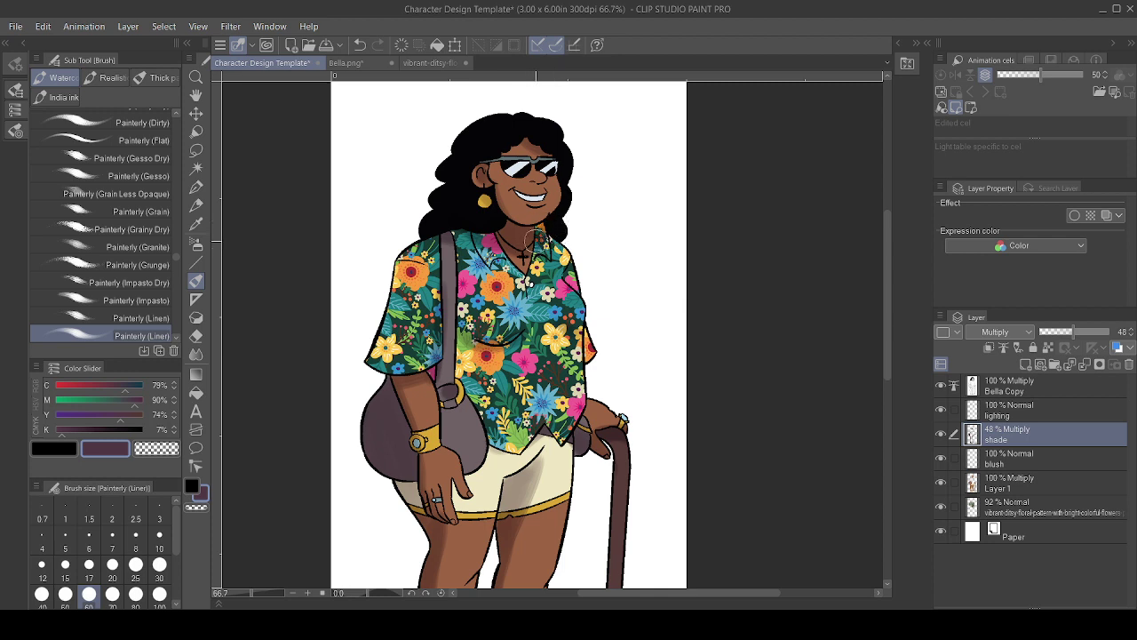
pyautogui.scroll(-3, 536, 240)
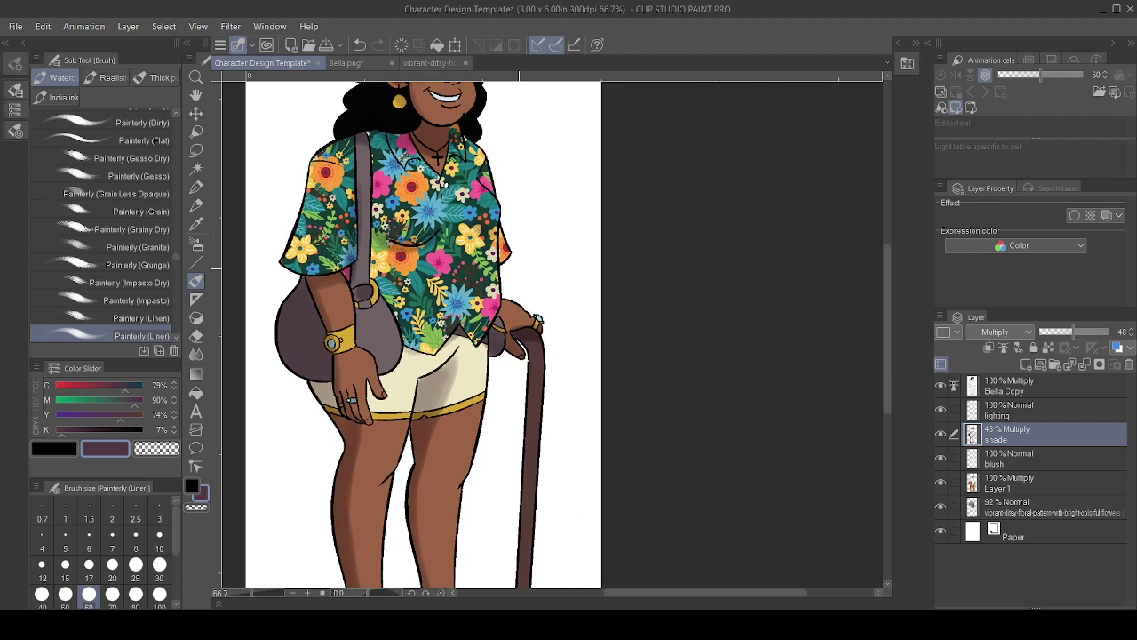
pyautogui.scroll(-1, 519, 269)
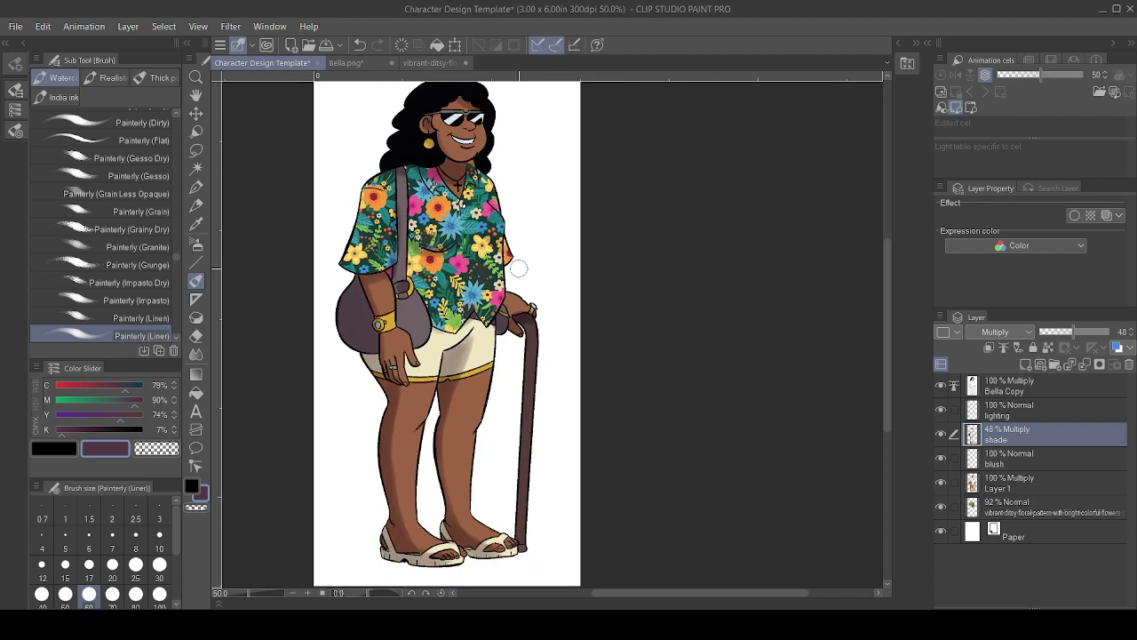
pyautogui.moveTo(609, 345); pyautogui.dragTo(587, 388)
# - Choose the Soft eraser, undo a trial erasure beside the strap, and set the eraser's brush density to 27
pyautogui.press('e')
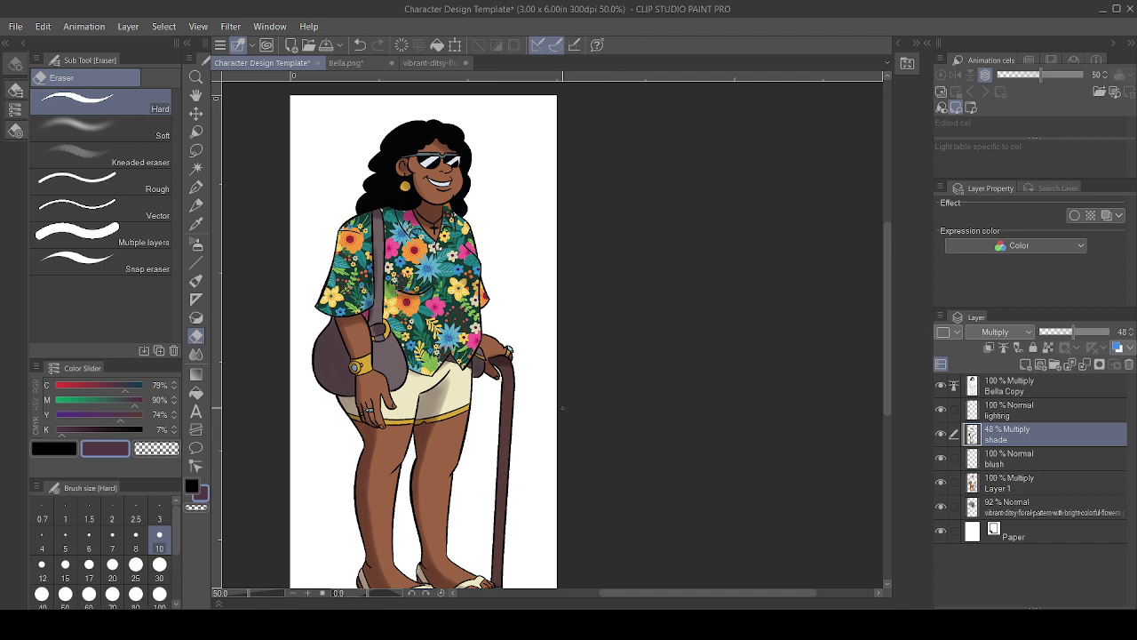
pyautogui.click(101, 128)
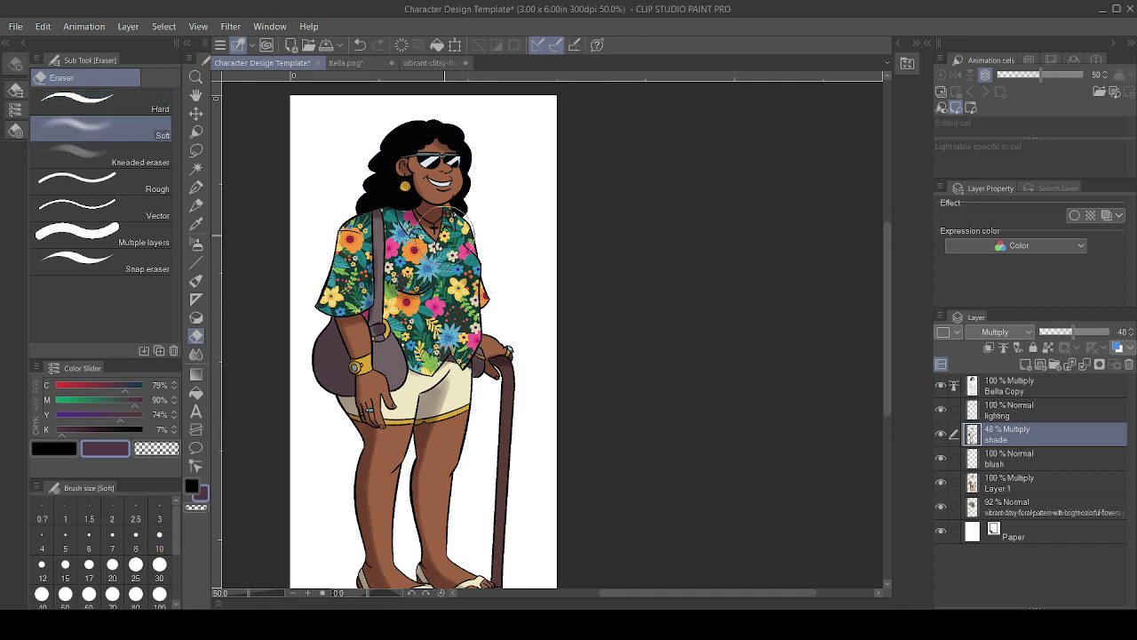
pyautogui.moveTo(388, 255); pyautogui.dragTo(389, 362)
pyautogui.hotkey('ctrl', 'z')
pyautogui.click(15, 64)
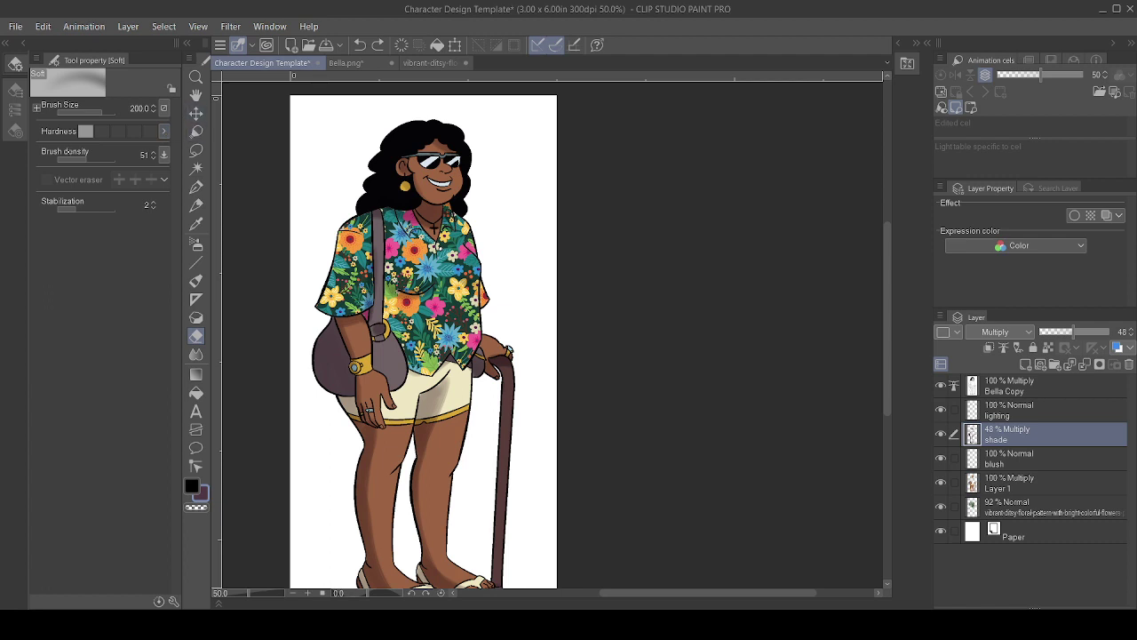
pyautogui.click(72, 159)
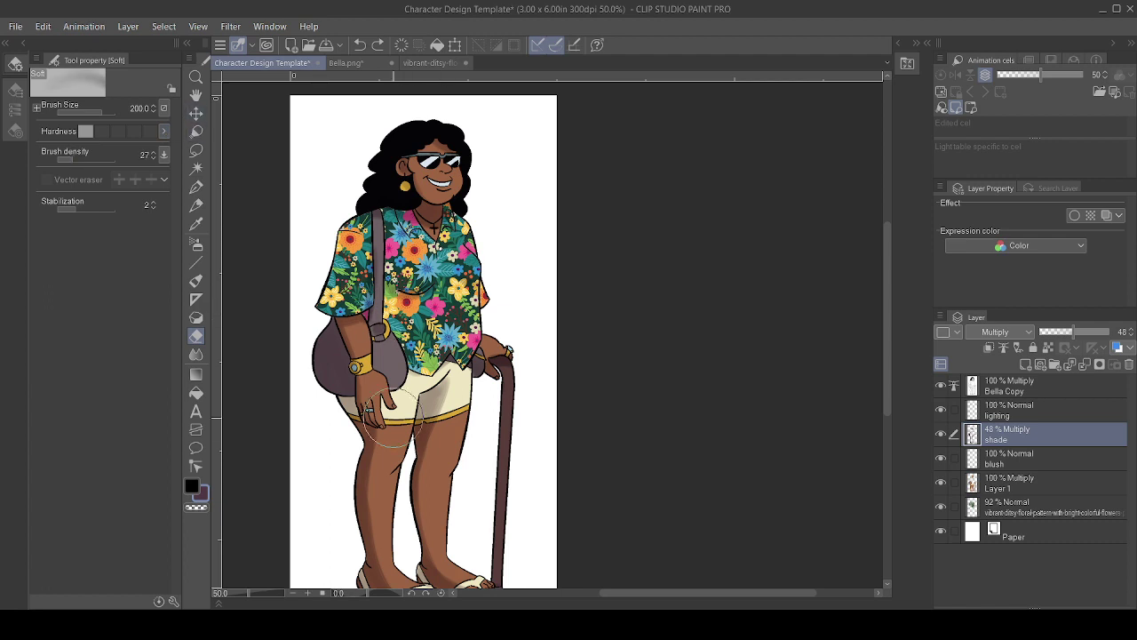
# - Soften the shading on the bag, arm, shorts' center fold and legs with the Soft eraser
pyautogui.moveTo(401, 424)
pyautogui.mouseDown()
pyautogui.moveTo(378, 404)
pyautogui.moveTo(348, 319)
pyautogui.mouseUp()
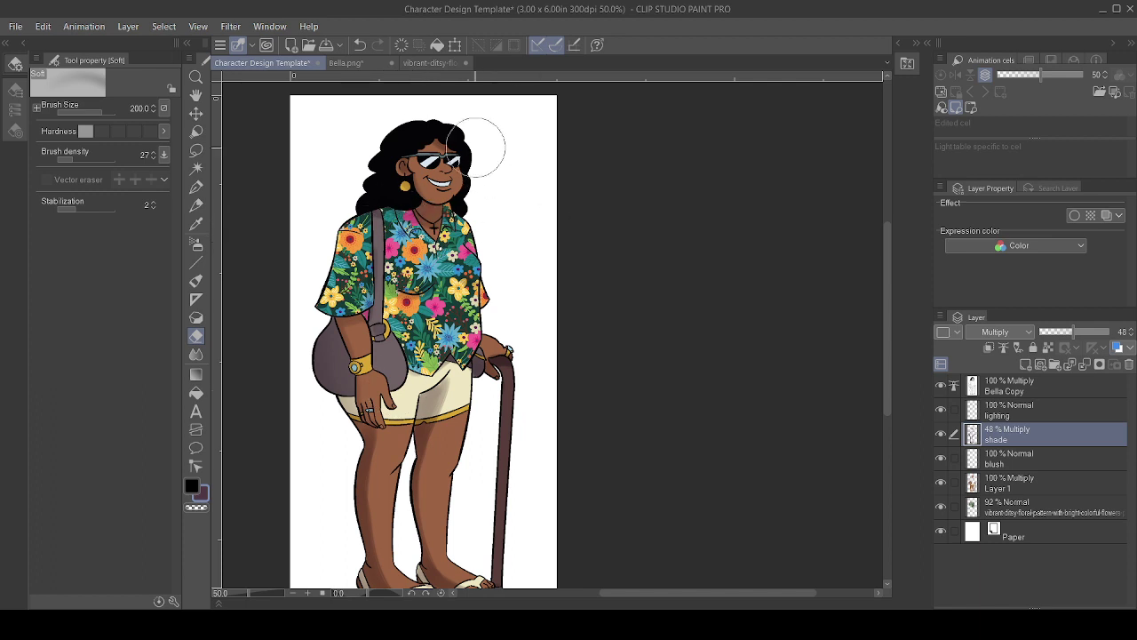
pyautogui.moveTo(522, 347); pyautogui.dragTo(502, 271)
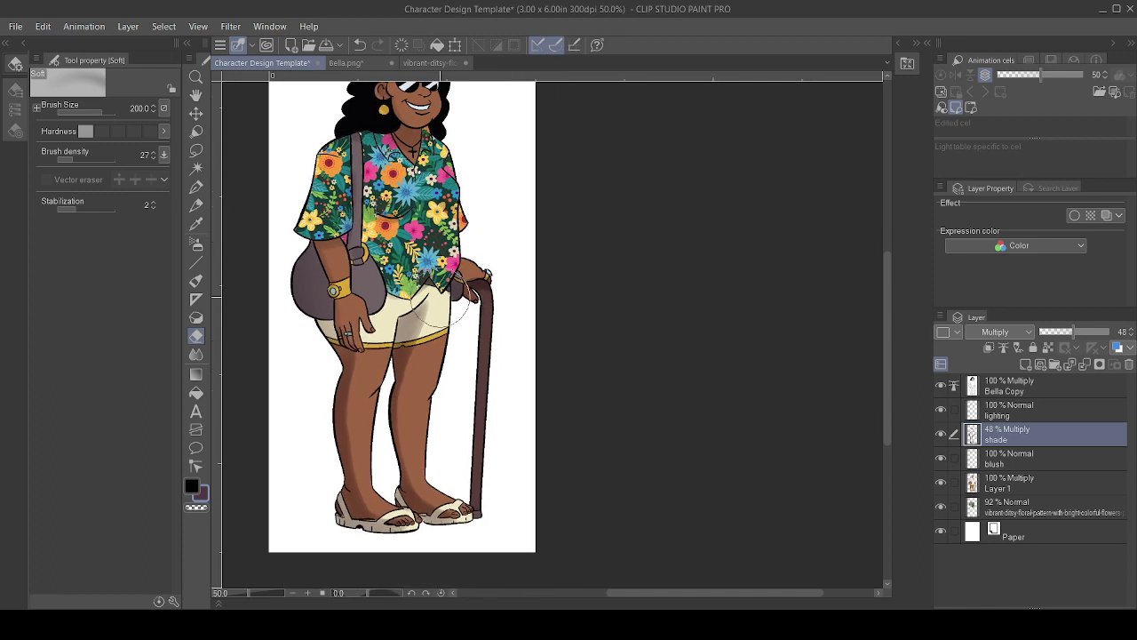
pyautogui.moveTo(441, 297); pyautogui.dragTo(422, 364)
pyautogui.moveTo(424, 324); pyautogui.dragTo(411, 365)
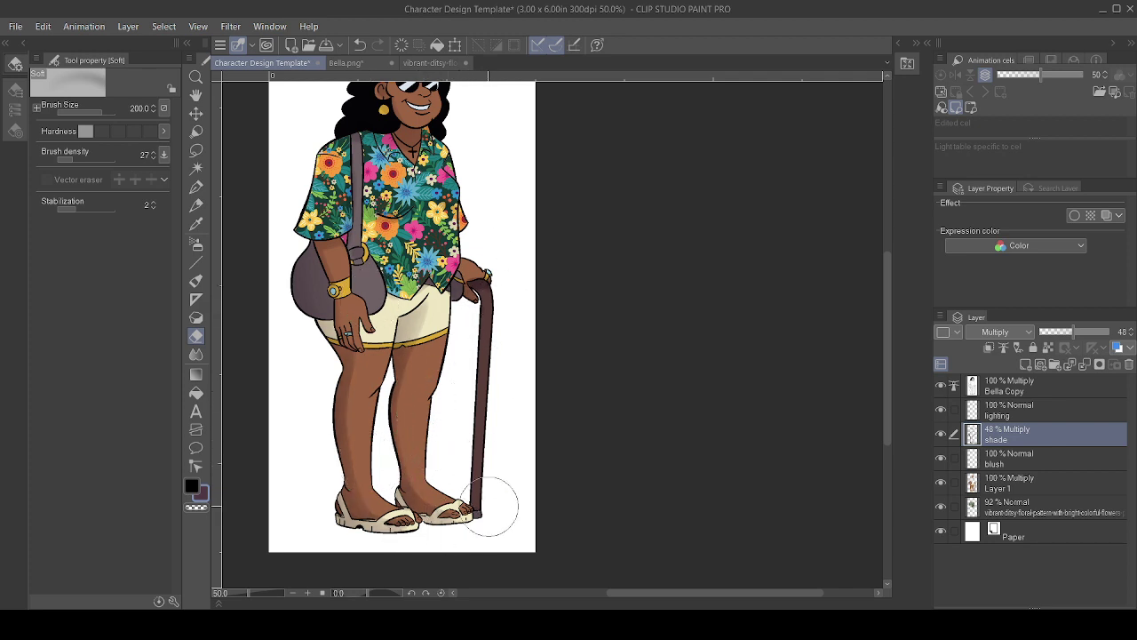
pyautogui.moveTo(543, 265); pyautogui.dragTo(518, 412)
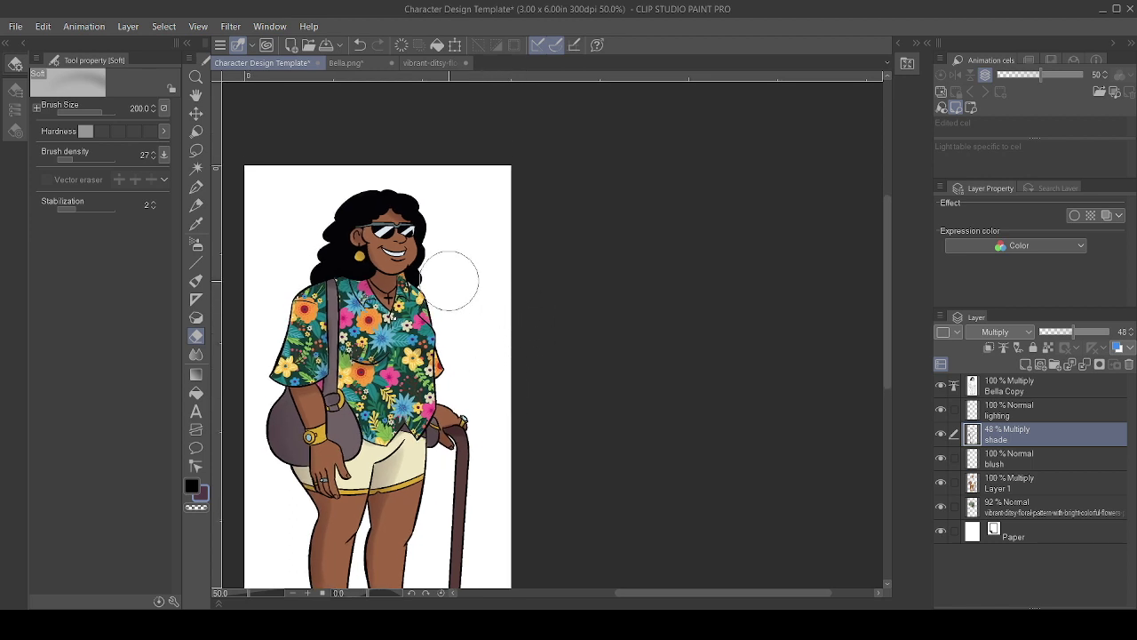
pyautogui.moveTo(447, 422); pyautogui.dragTo(601, 322)
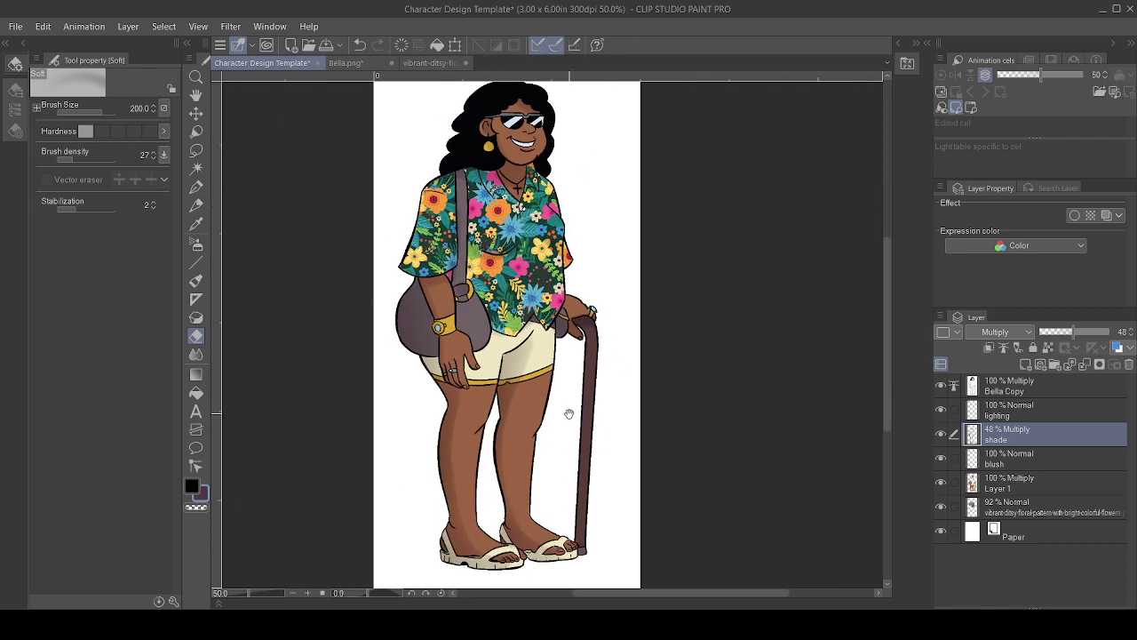
pyautogui.moveTo(607, 345); pyautogui.dragTo(538, 448)
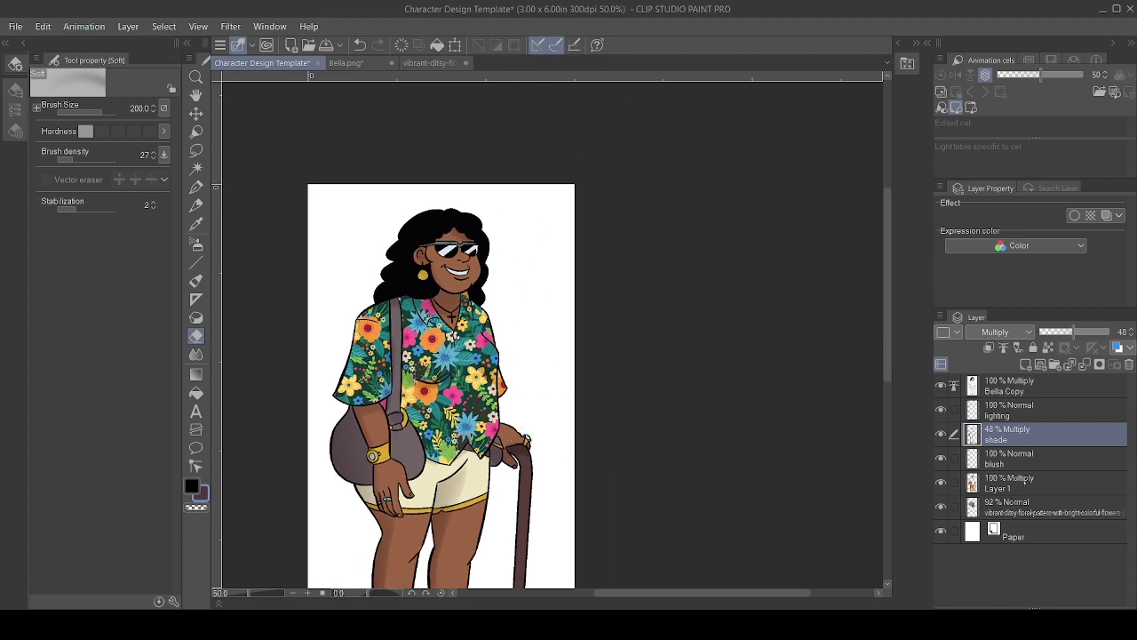
# - Brush shading down the sleeve nearest the bag on the shade layer, and soften it with the Soft eraser
pyautogui.click(1031, 481)
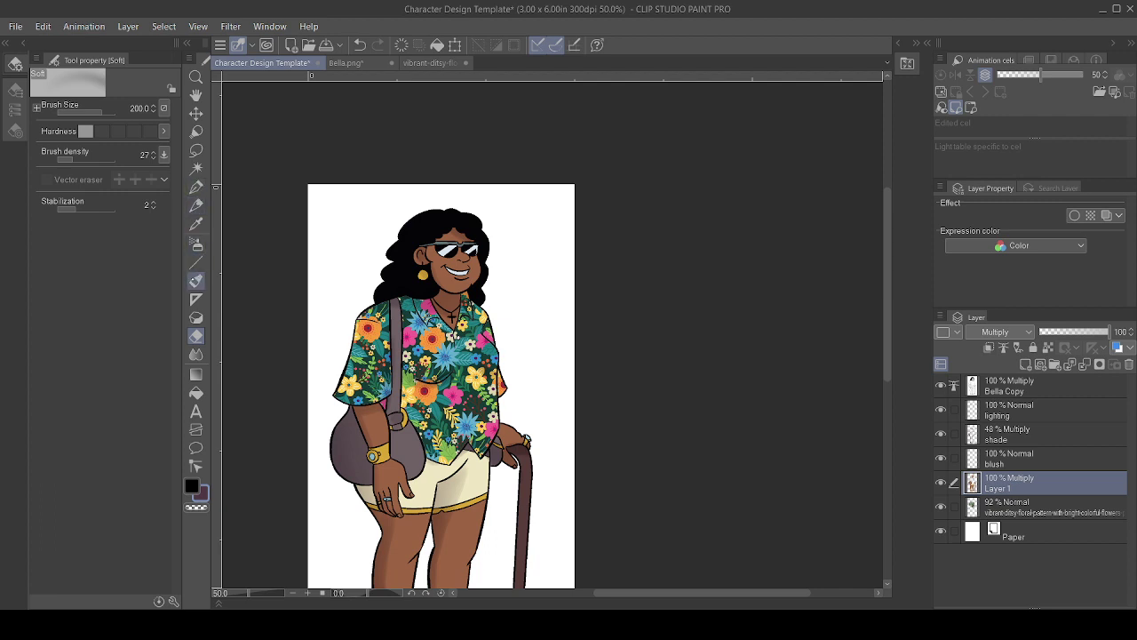
pyautogui.click(196, 280)
pyautogui.click(1030, 434)
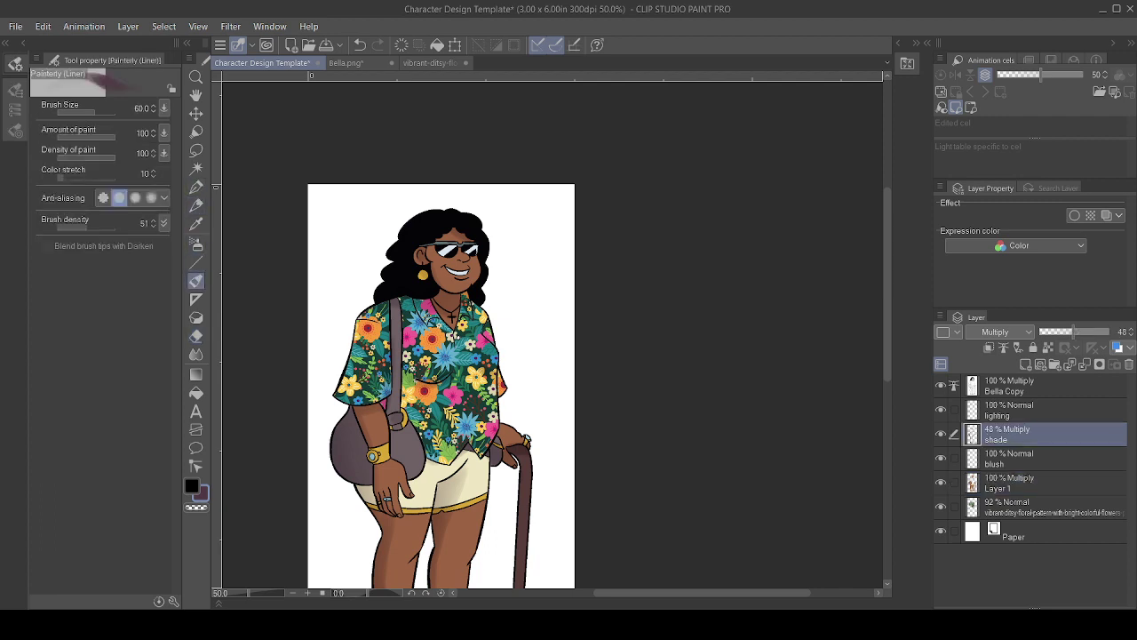
pyautogui.hotkey('ctrl', 'z')
pyautogui.moveTo(359, 326)
pyautogui.mouseDown()
pyautogui.moveTo(342, 396)
pyautogui.moveTo(363, 330)
pyautogui.moveTo(346, 390)
pyautogui.moveTo(359, 356)
pyautogui.mouseUp()
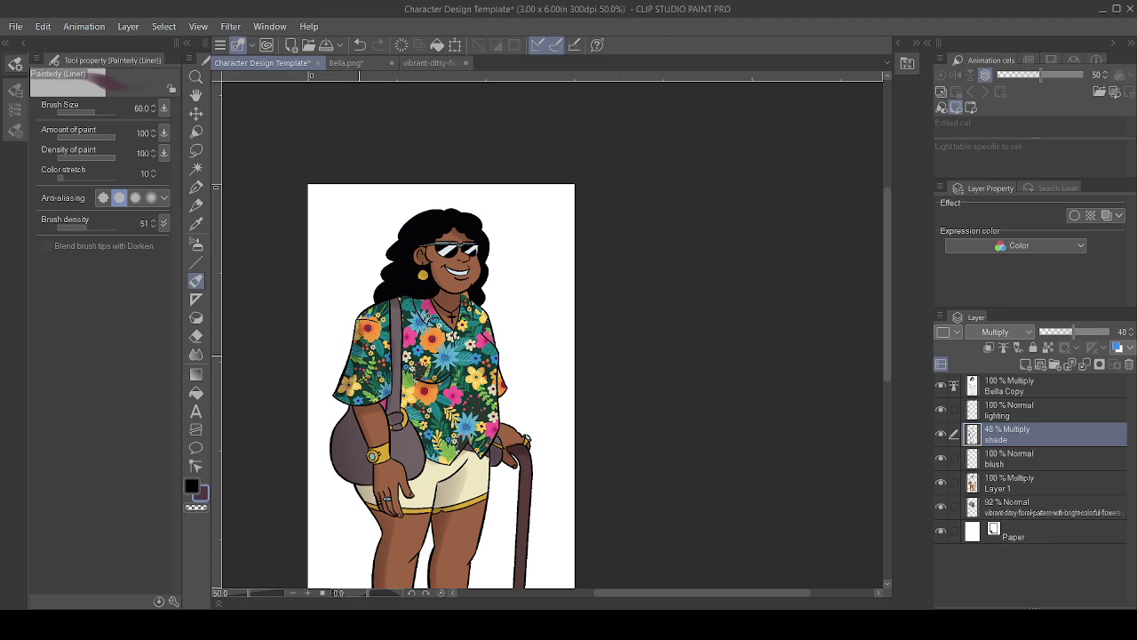
pyautogui.scroll(2, 359, 355)
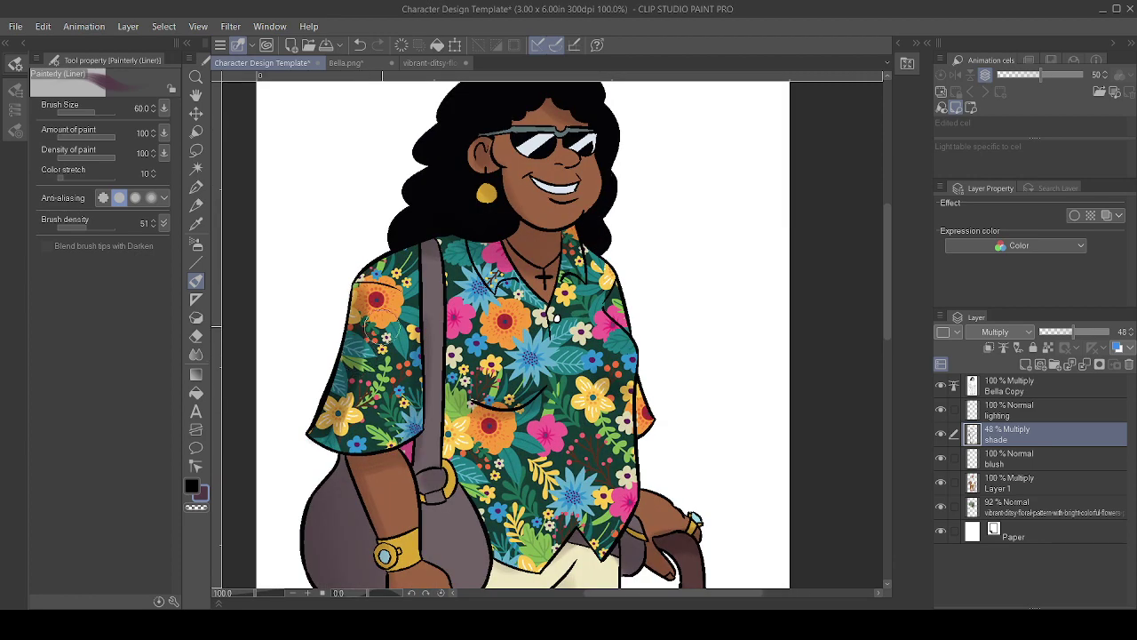
pyautogui.press('e')
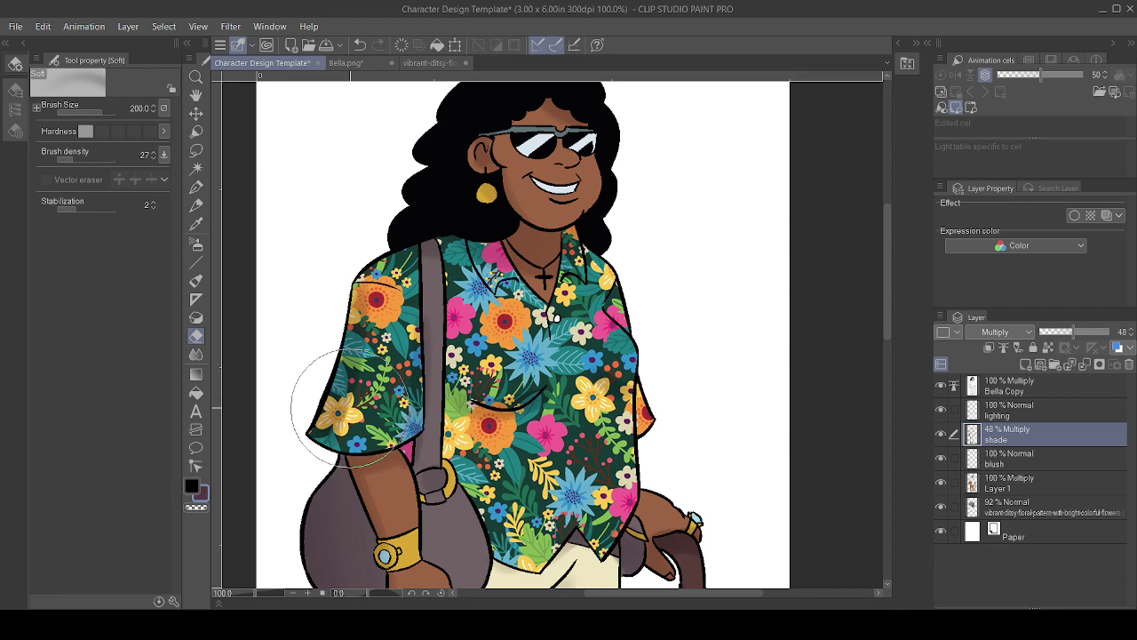
pyautogui.scroll(-1, 347, 404)
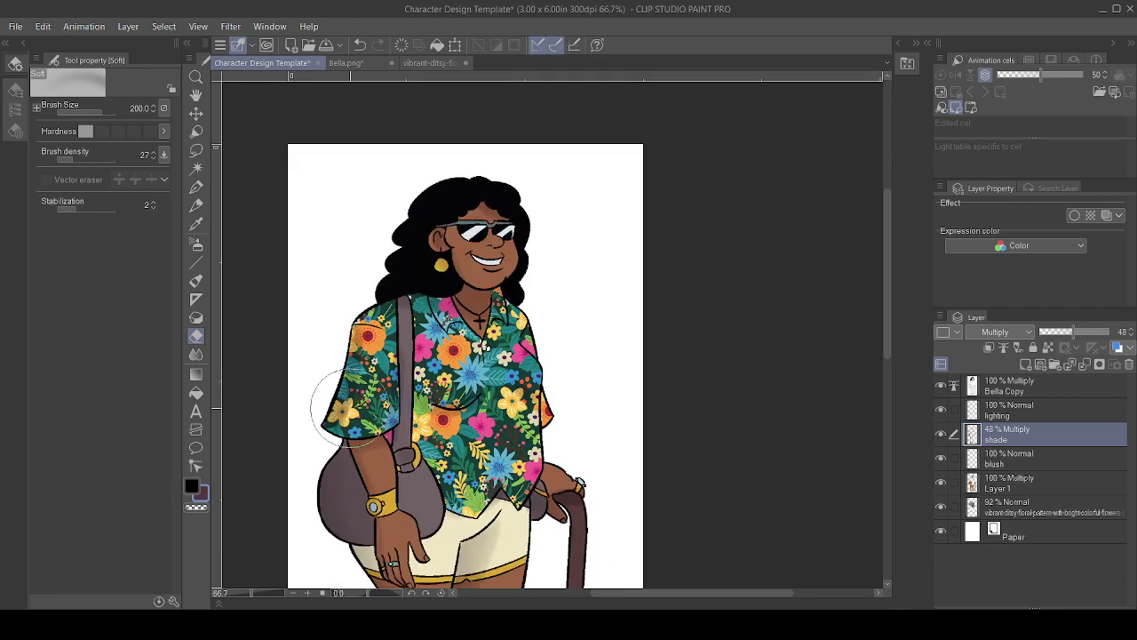
pyautogui.moveTo(553, 425); pyautogui.dragTo(576, 340)
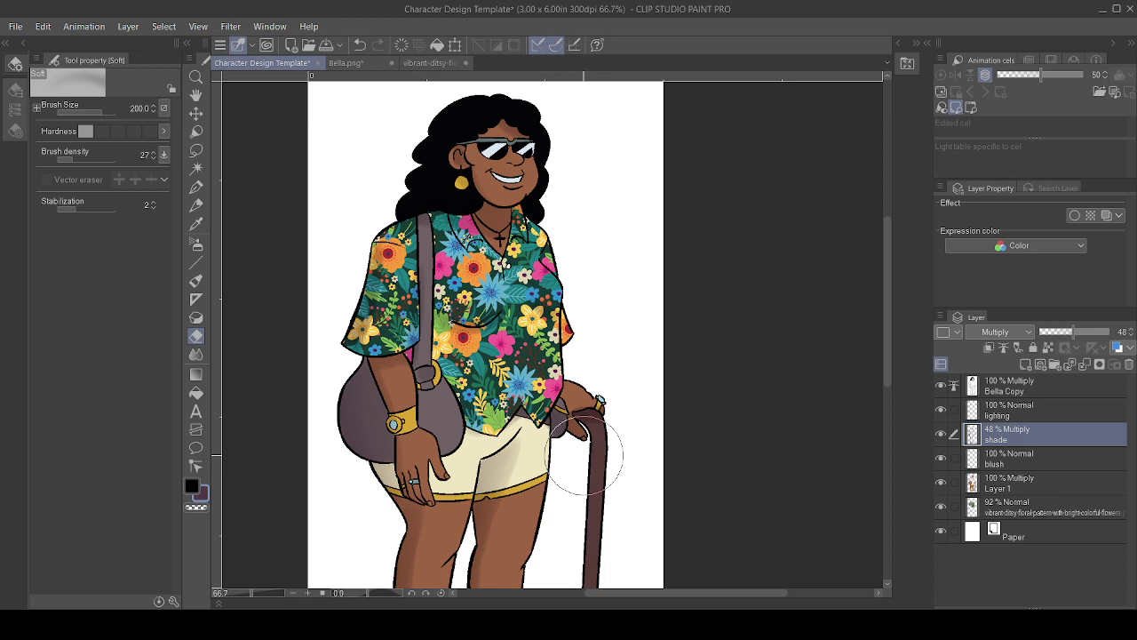
pyautogui.scroll(-3, 584, 454)
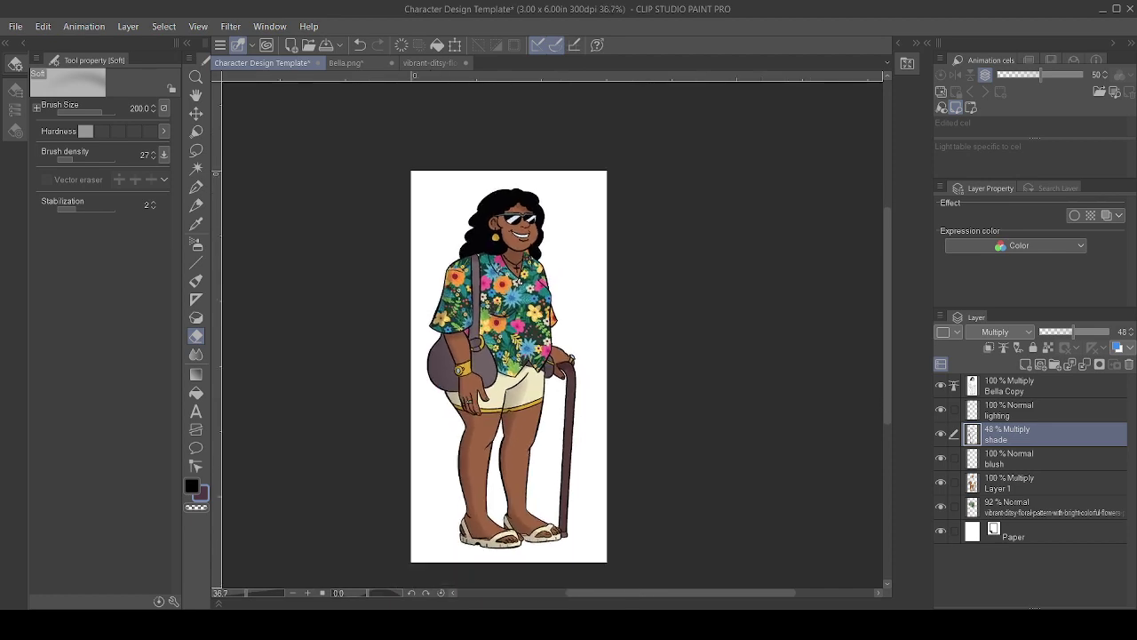
# - Auto-select the blank background around the character on Layer 1, and make the shade layer active
pyautogui.scroll(2, 498, 373)
pyautogui.moveTo(498, 373); pyautogui.dragTo(505, 367)
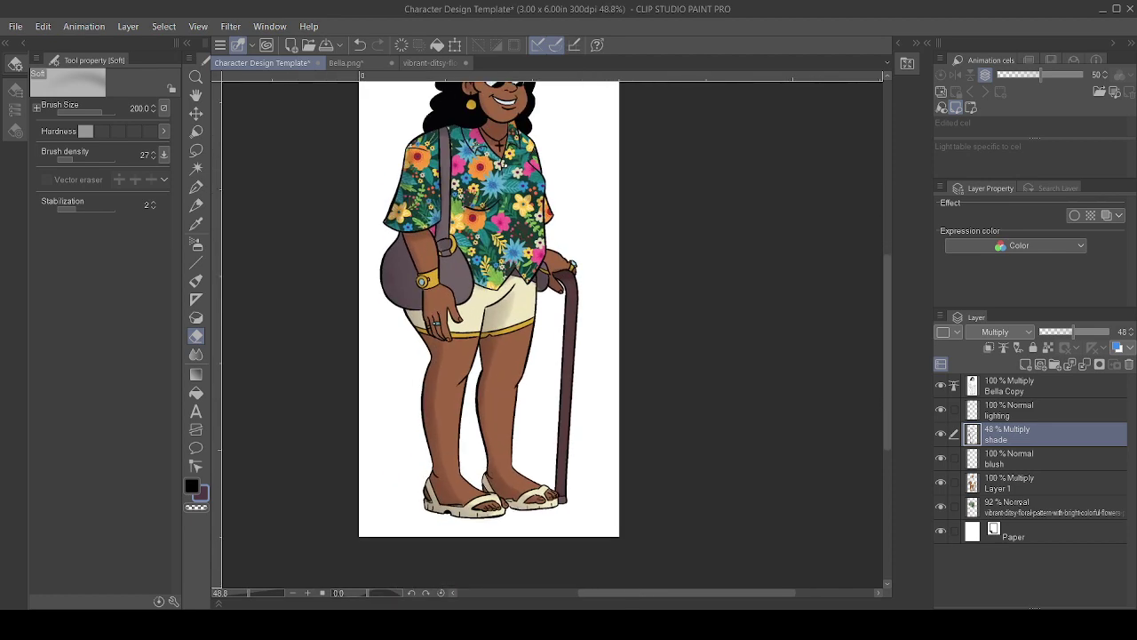
pyautogui.click(1021, 503)
pyautogui.click(1012, 482)
pyautogui.press('w')
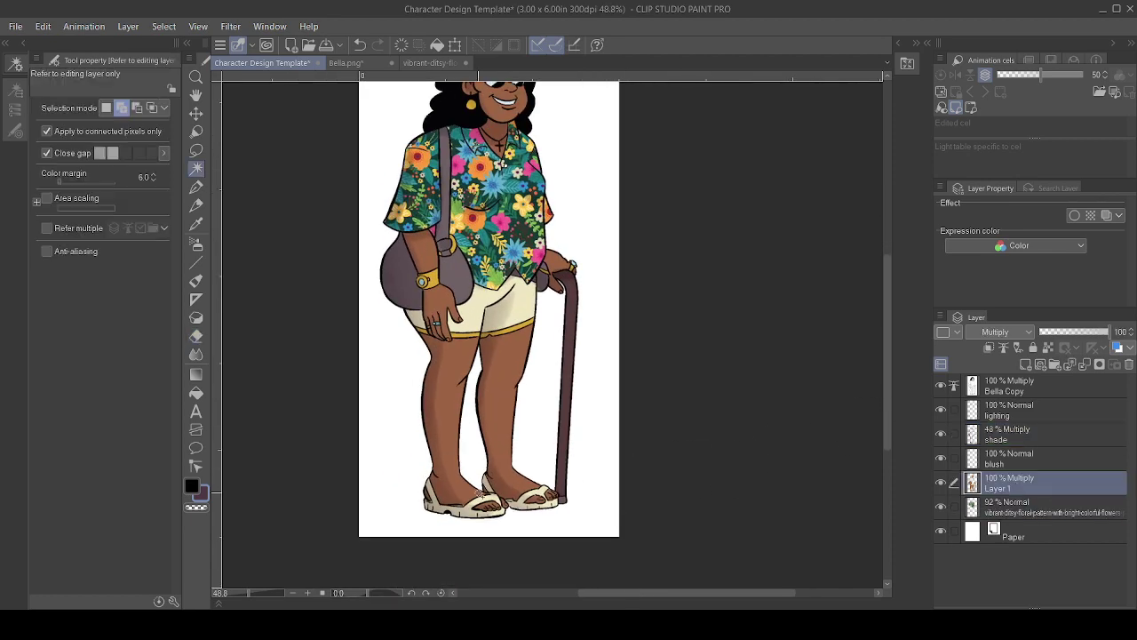
pyautogui.click(406, 516)
pyautogui.click(1043, 431)
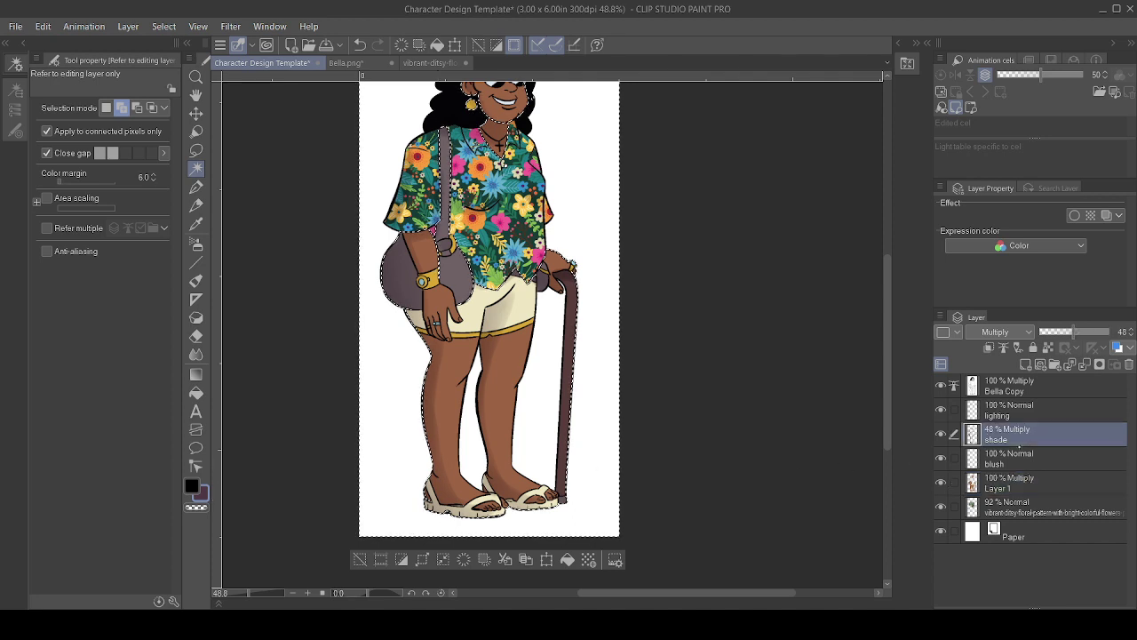
# - Set the Painterly (Liner) brush size to 216.5 and try a ground shadow beside the feet, undoing the stroke
pyautogui.click(197, 243)
pyautogui.click(197, 281)
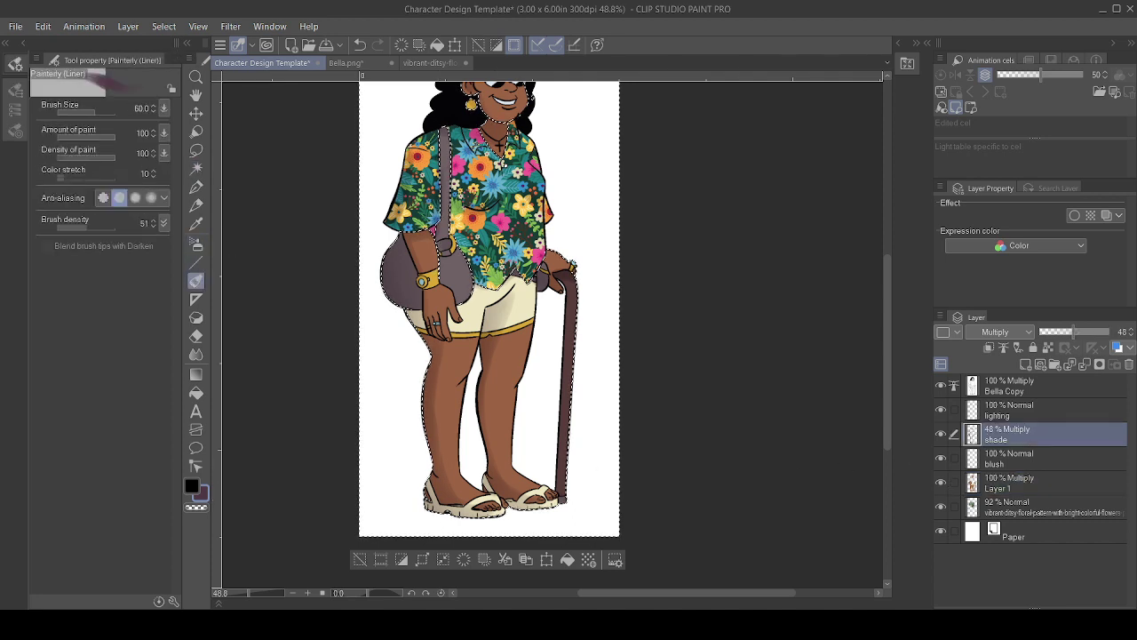
pyautogui.click(96, 111)
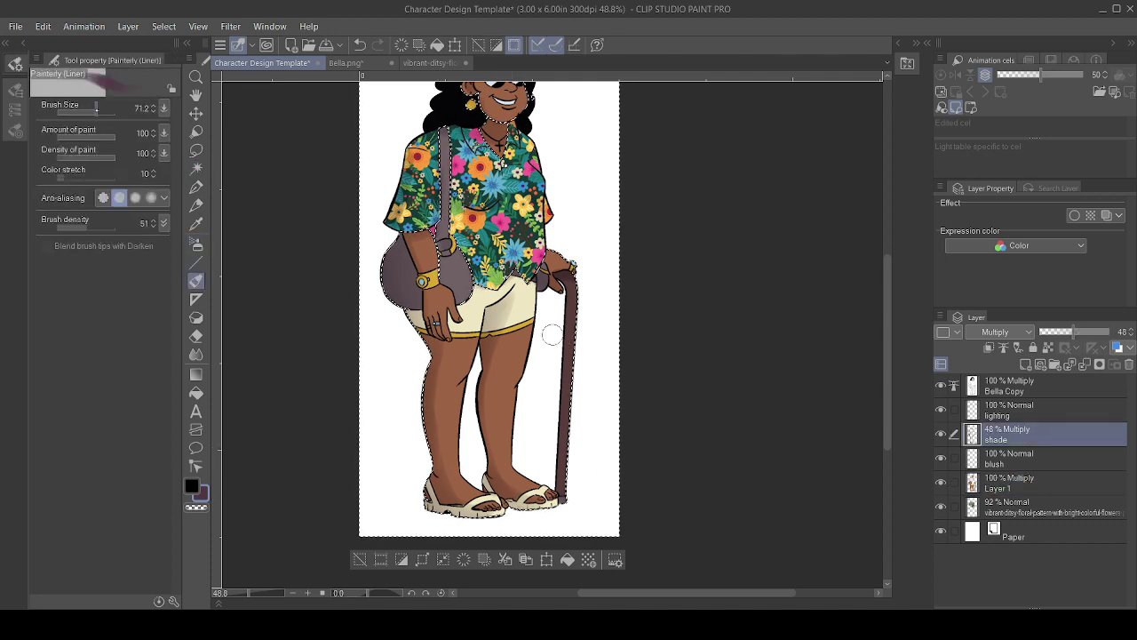
pyautogui.moveTo(100, 112); pyautogui.dragTo(103, 112)
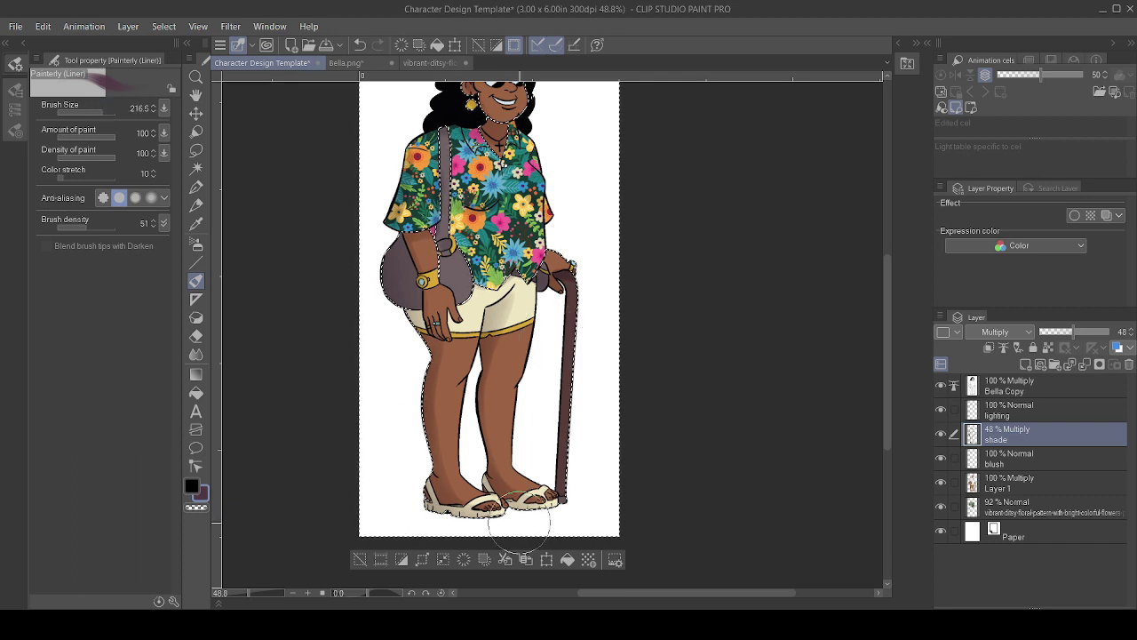
pyautogui.moveTo(488, 502); pyautogui.dragTo(318, 503)
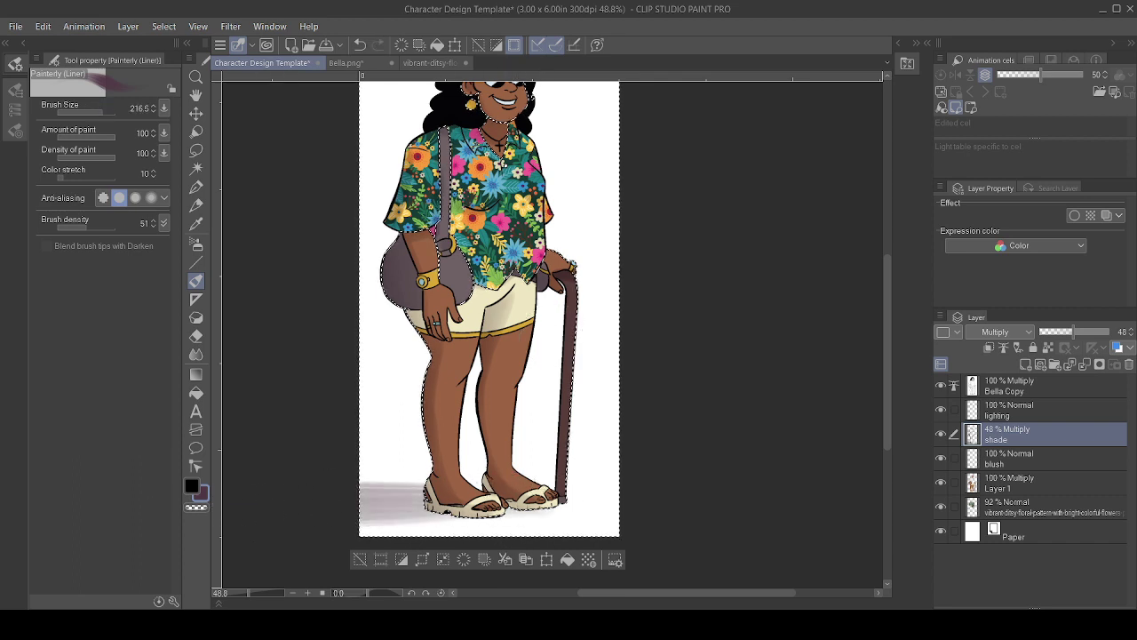
pyautogui.hotkey('ctrl', 'z')
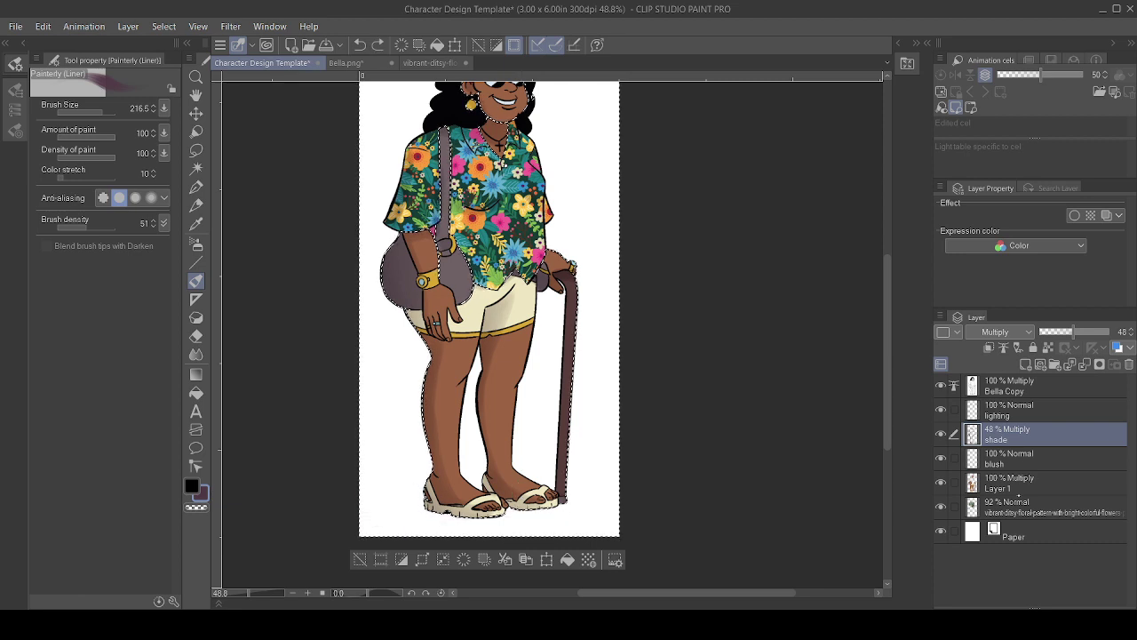
# - Add the gap between the legs on Layer 1 to the selection, and return to the shade layer
pyautogui.click(1017, 486)
pyautogui.press('w')
pyautogui.click(479, 451)
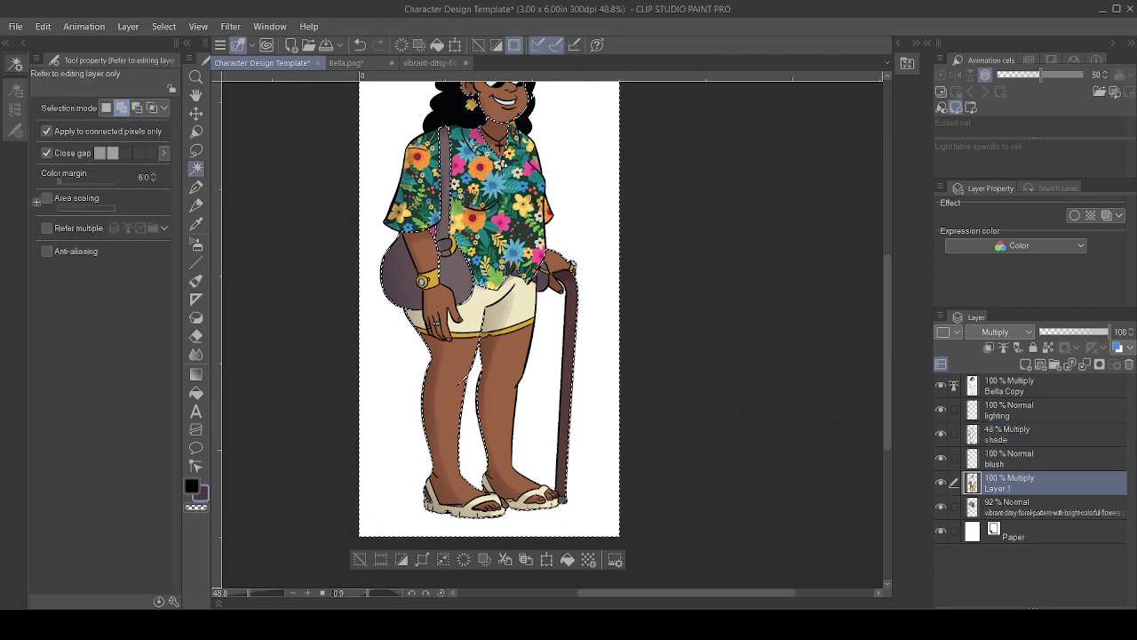
pyautogui.click(1031, 439)
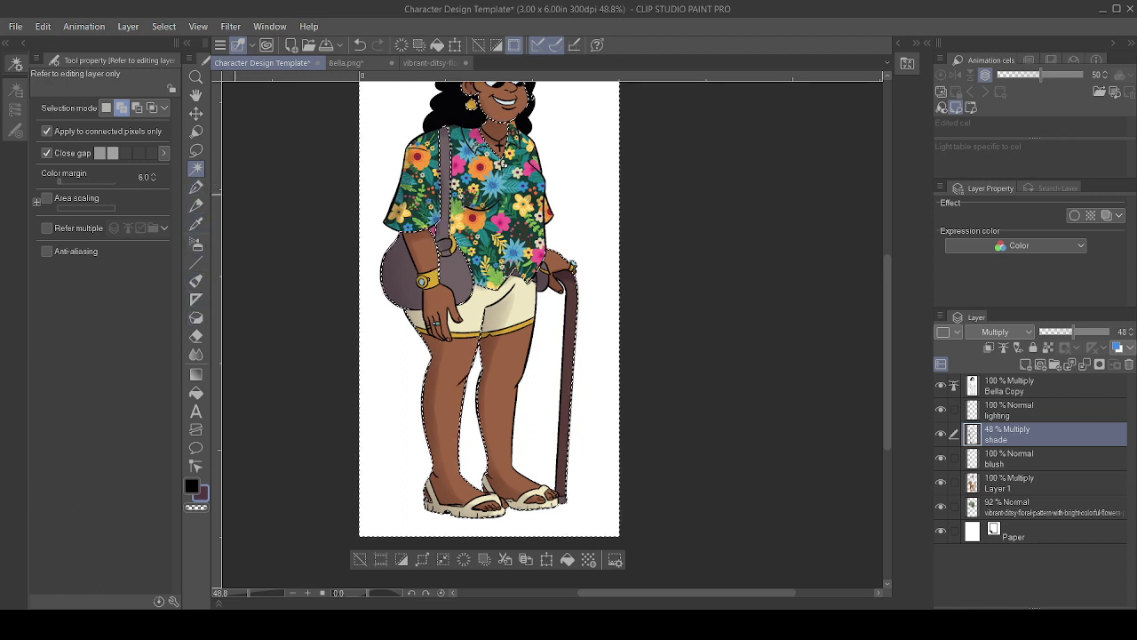
# - Brush a ground shadow behind the feet with the Painterly (Liner) brush, undoing unwanted strokes
pyautogui.click(196, 281)
pyautogui.moveTo(330, 500); pyautogui.dragTo(338, 487)
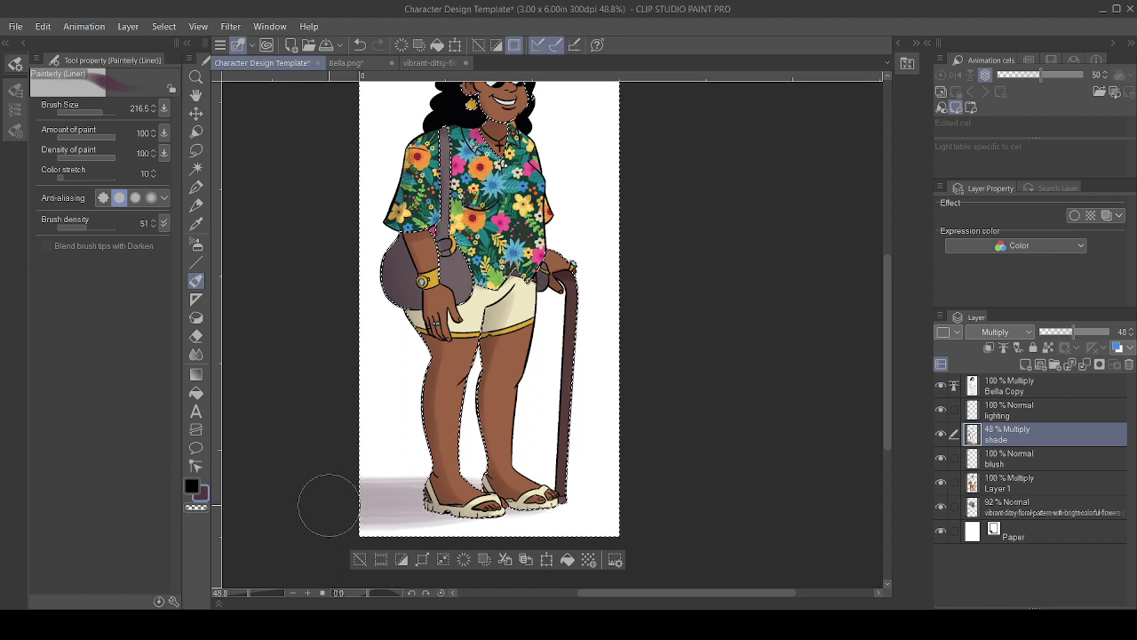
pyautogui.hotkey('ctrl', 'z')
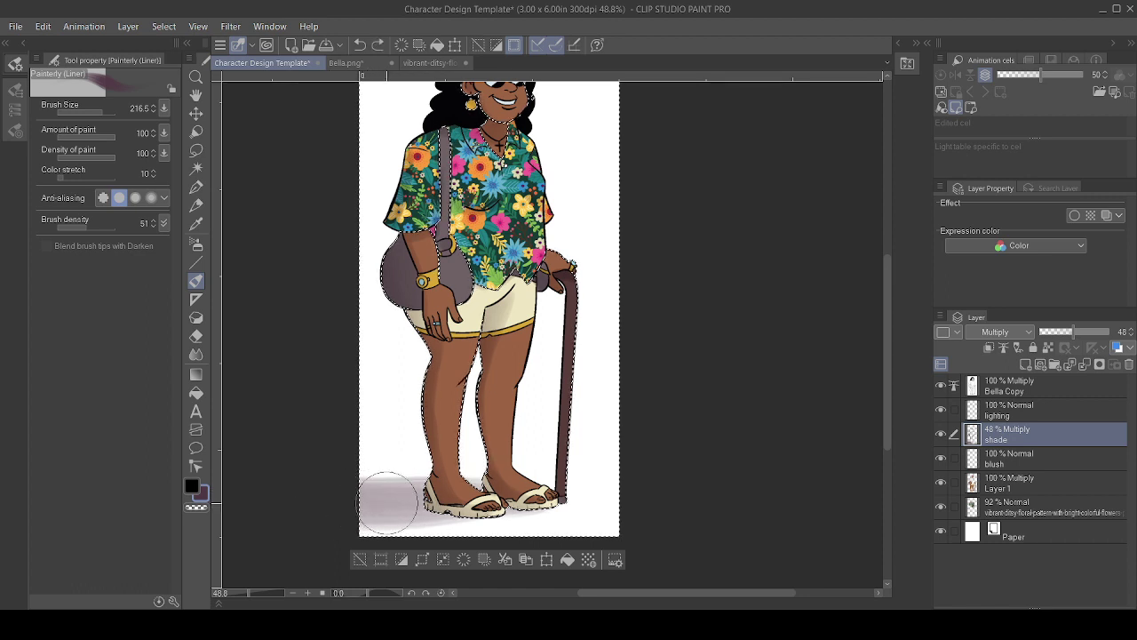
pyautogui.moveTo(387, 503); pyautogui.dragTo(563, 500)
pyautogui.moveTo(365, 486); pyautogui.dragTo(535, 485)
pyautogui.hotkey('ctrl', 'z')
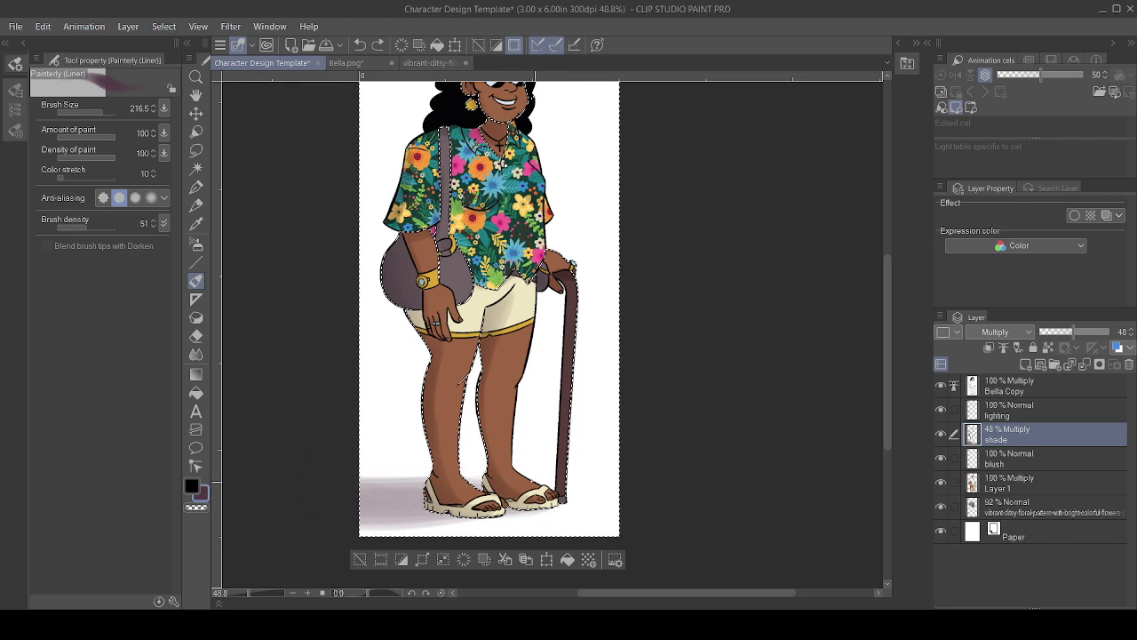
pyautogui.moveTo(377, 496); pyautogui.dragTo(579, 498)
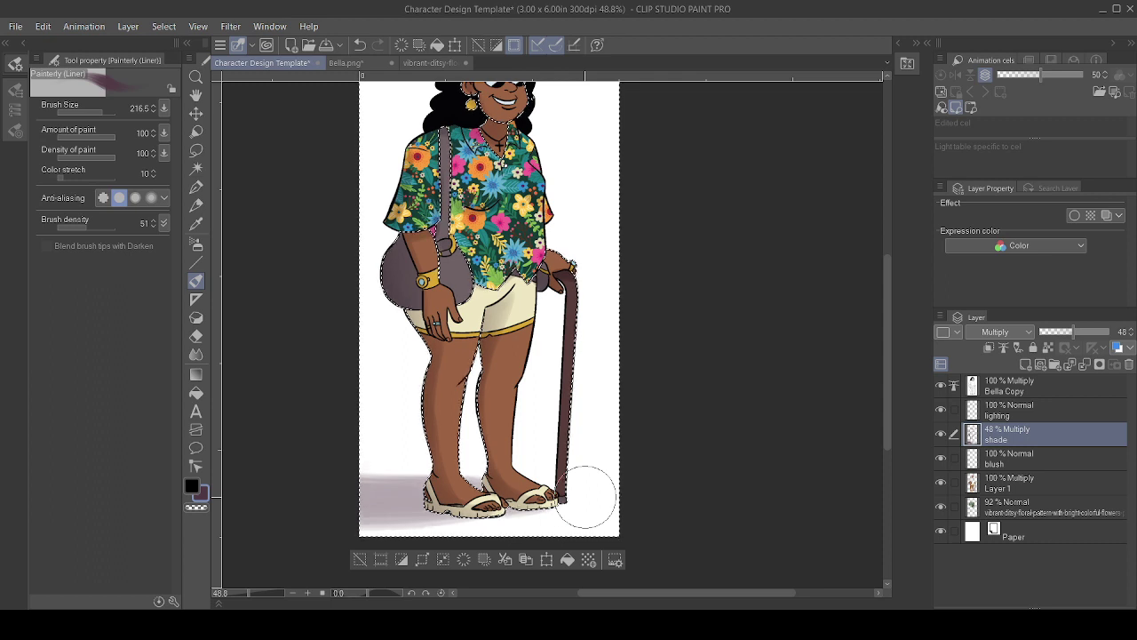
# - Soften the ground shadow with the Soft eraser, clear the selection and make Layer 1 active
pyautogui.press('e')
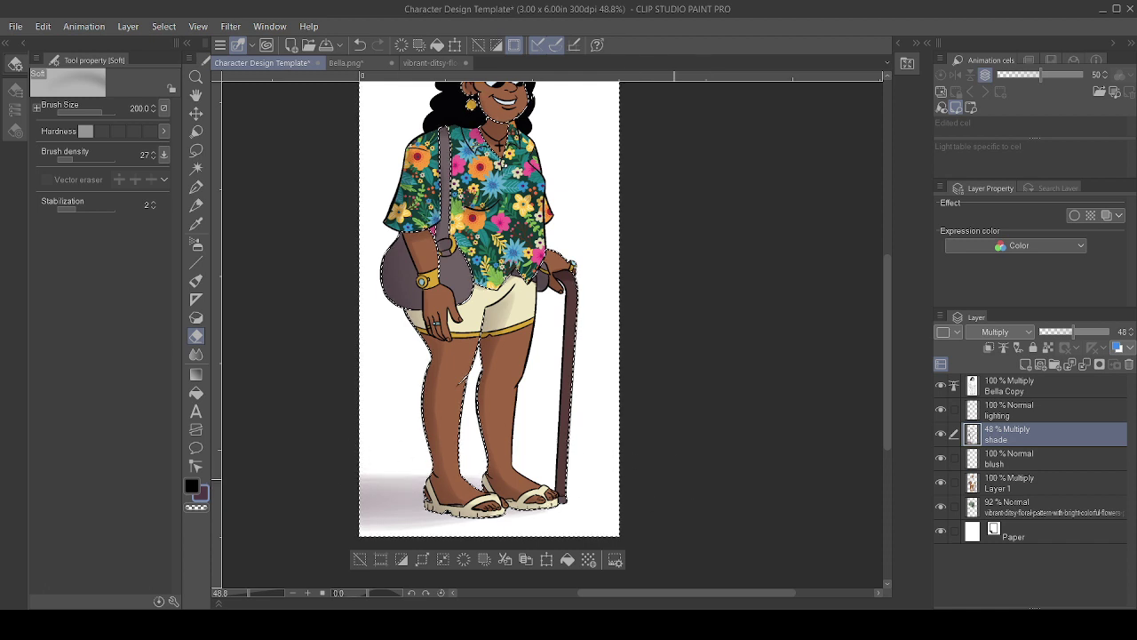
pyautogui.hotkey('ctrl', 'd')
pyautogui.moveTo(645, 373)
pyautogui.mouseDown()
pyautogui.moveTo(590, 538)
pyautogui.moveTo(586, 404)
pyautogui.mouseUp()
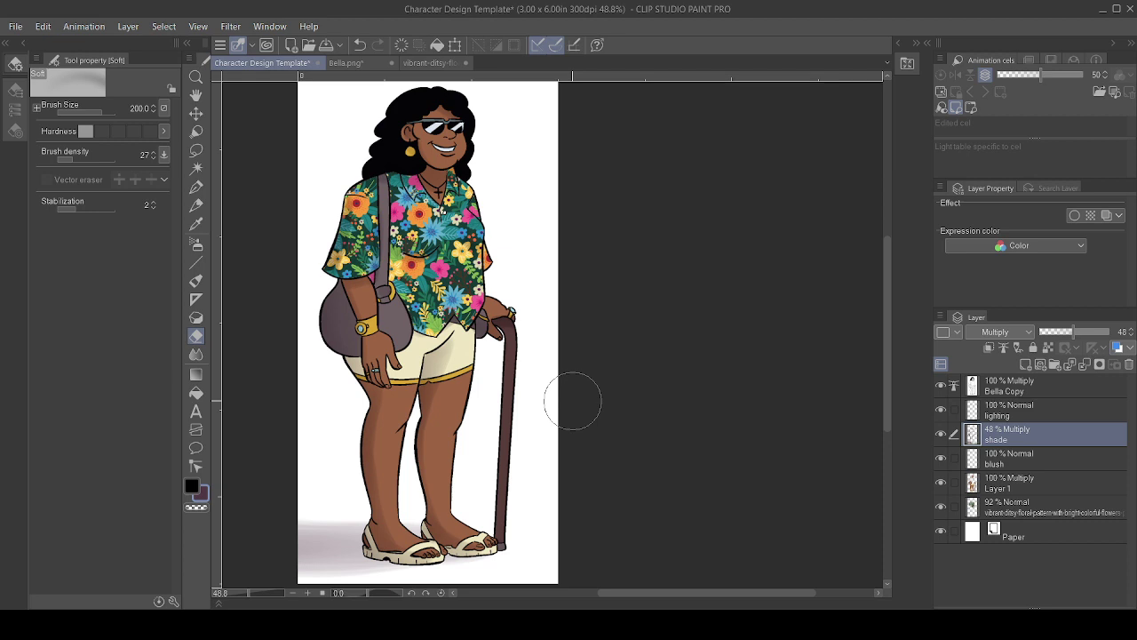
pyautogui.click(1010, 480)
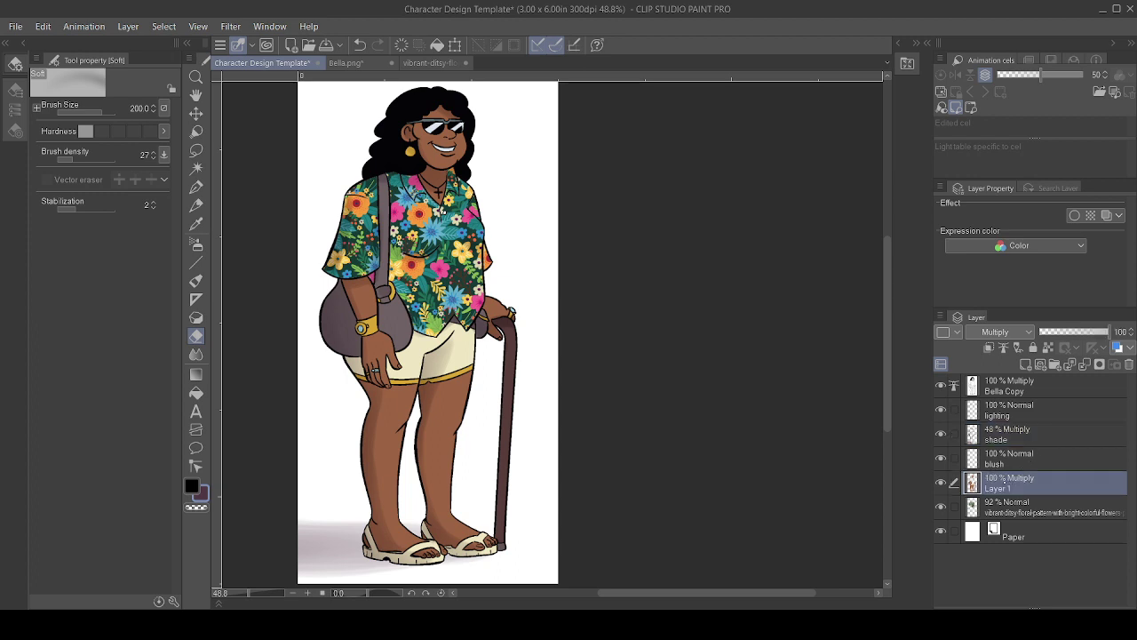
pyautogui.press('o')
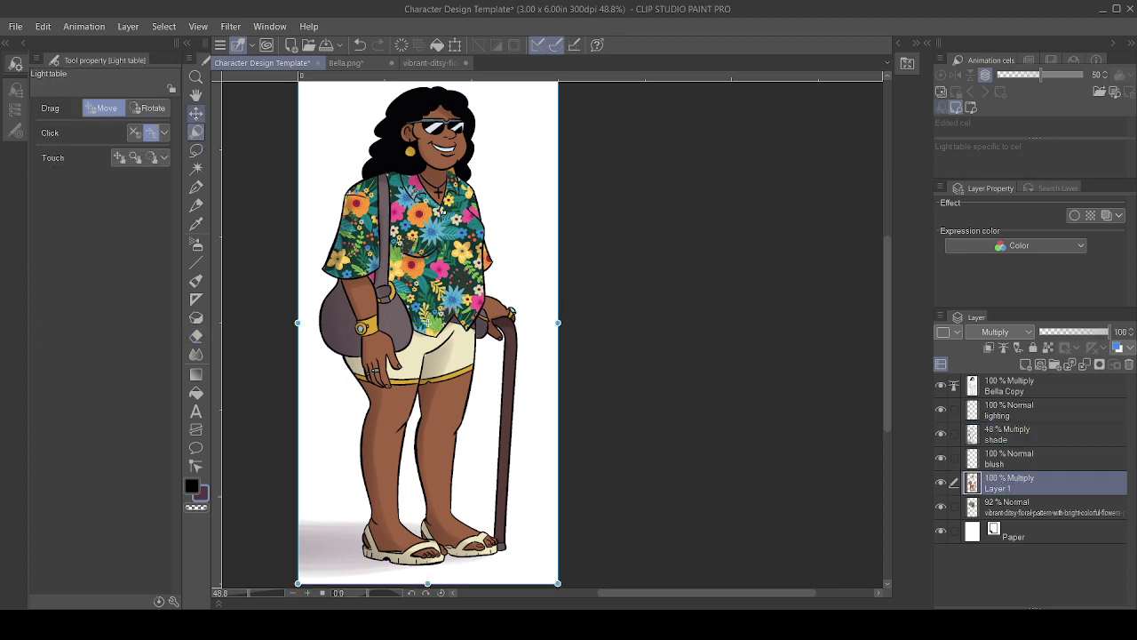
pyautogui.click(197, 114)
pyautogui.press('m')
pyautogui.moveTo(342, 555)
pyautogui.mouseDown()
pyautogui.moveTo(339, 110)
pyautogui.moveTo(442, 50)
pyautogui.moveTo(590, 263)
pyautogui.moveTo(592, 498)
pyautogui.moveTo(573, 574)
pyautogui.moveTo(507, 566)
pyautogui.mouseUp()
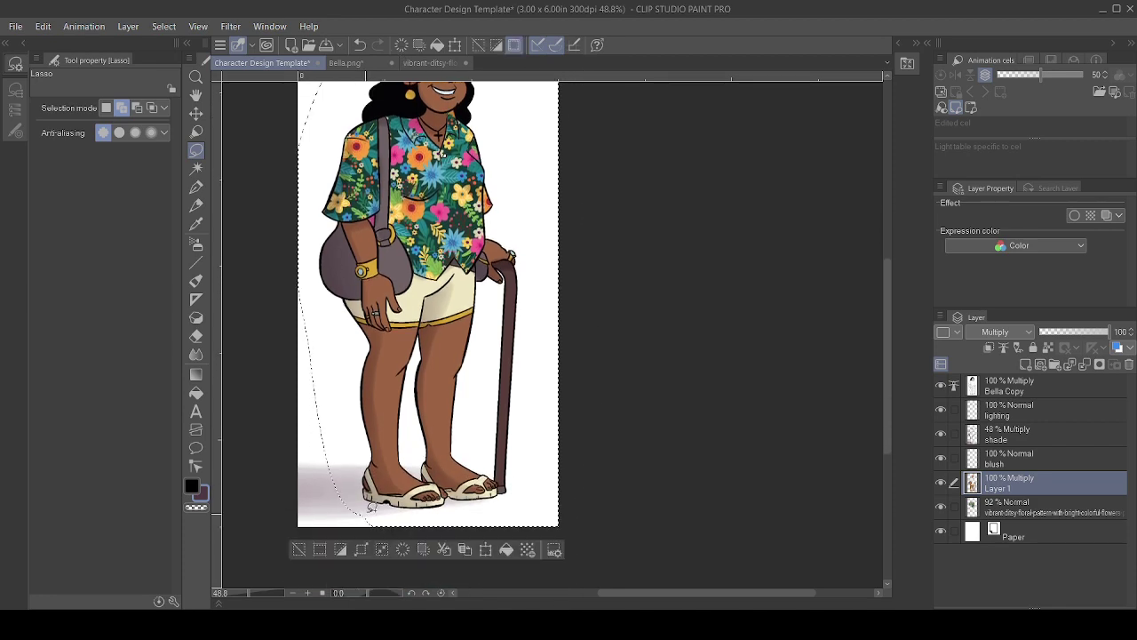
# - Select the character's colored areas on Layer 1 by auto-selecting the background and inverting the selection
pyautogui.press('w')
pyautogui.click(530, 377)
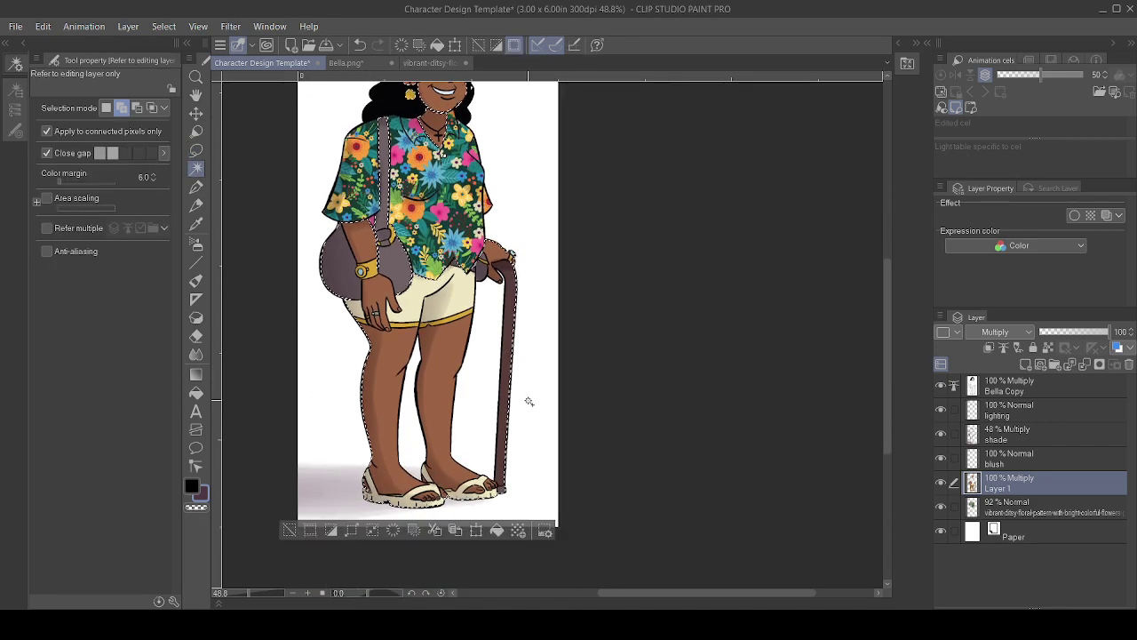
pyautogui.moveTo(553, 378); pyautogui.dragTo(546, 497)
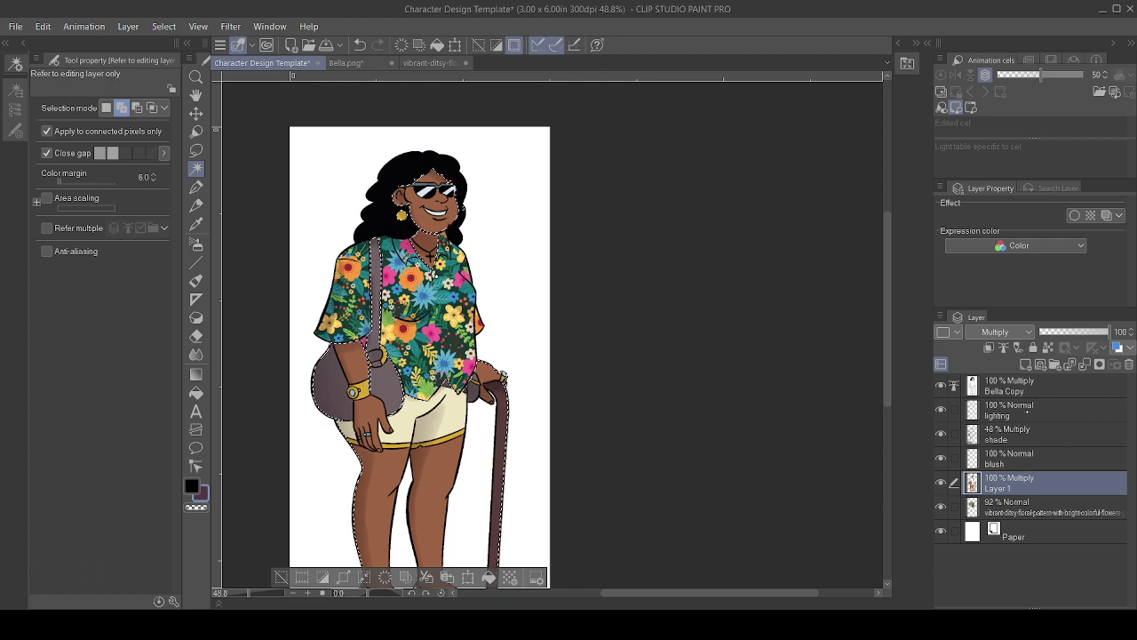
# - Make the lighting layer active and set the Painterly (Liner) brush size to 96.5
pyautogui.click(1027, 411)
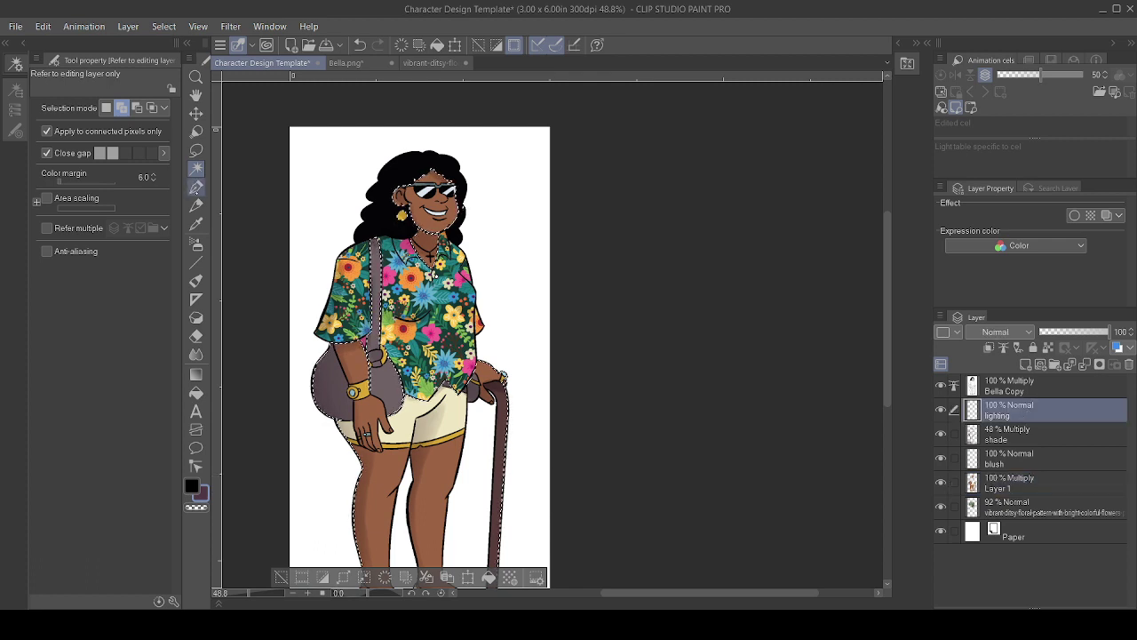
pyautogui.click(196, 280)
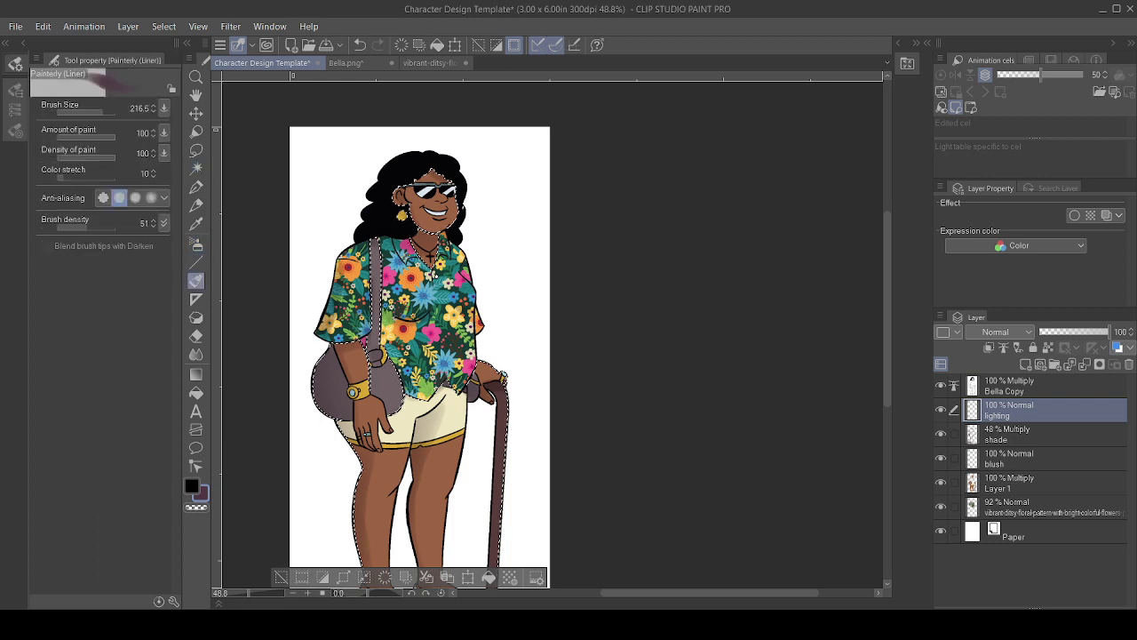
pyautogui.moveTo(103, 112)
pyautogui.mouseDown()
pyautogui.moveTo(80, 112)
pyautogui.moveTo(97, 112)
pyautogui.mouseUp()
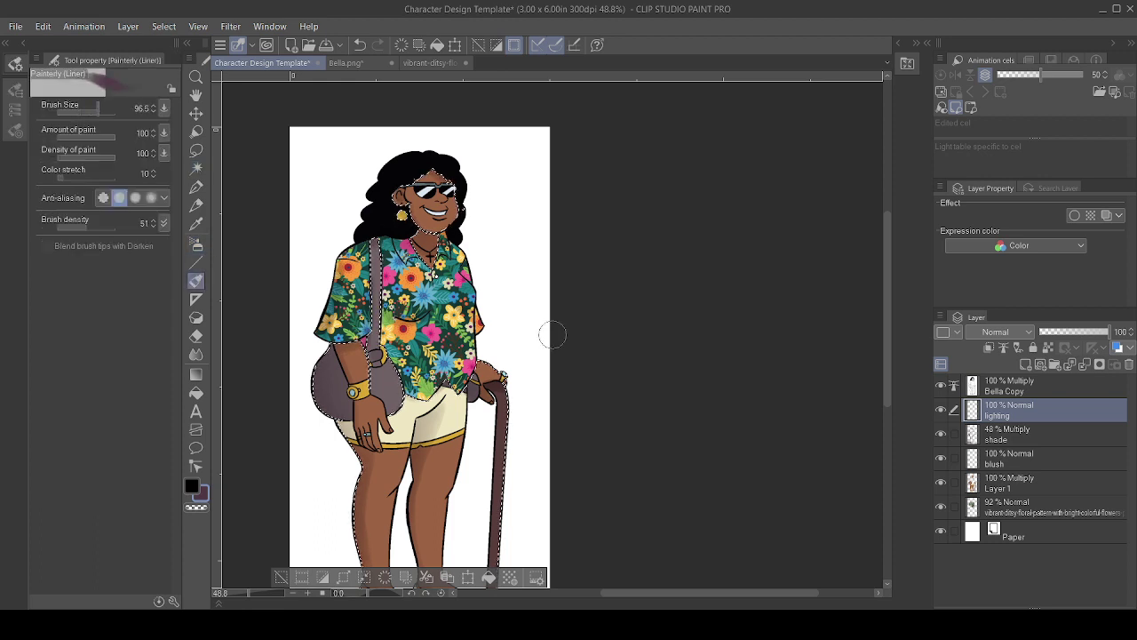
# - Mix a pale yellow lighting color with C 0%, M 0%, Y 14% and K 0%
pyautogui.click(16, 64)
pyautogui.click(15, 64)
pyautogui.click(15, 90)
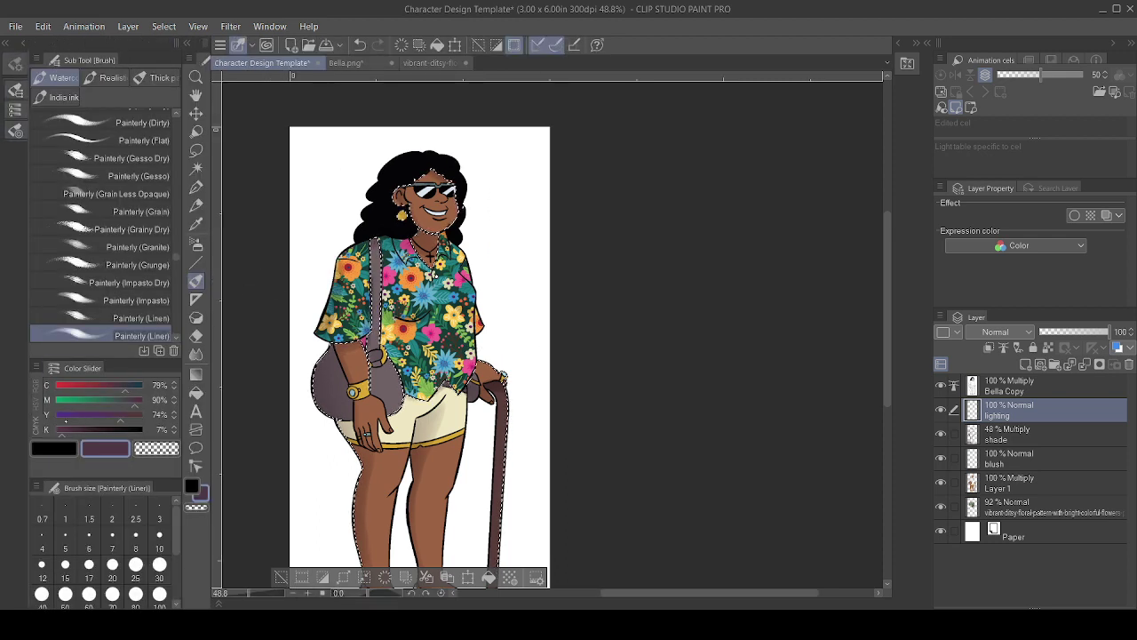
pyautogui.click(56, 429)
pyautogui.click(56, 415)
pyautogui.click(57, 399)
pyautogui.click(57, 385)
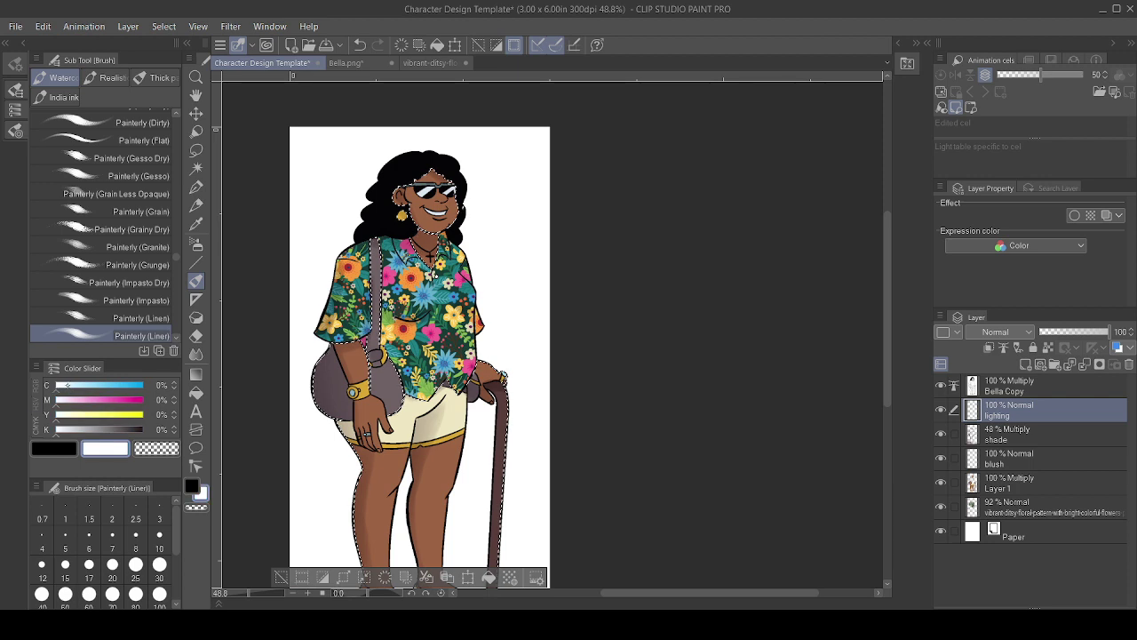
pyautogui.click(66, 385)
pyautogui.click(74, 415)
pyautogui.click(57, 386)
pyautogui.click(69, 415)
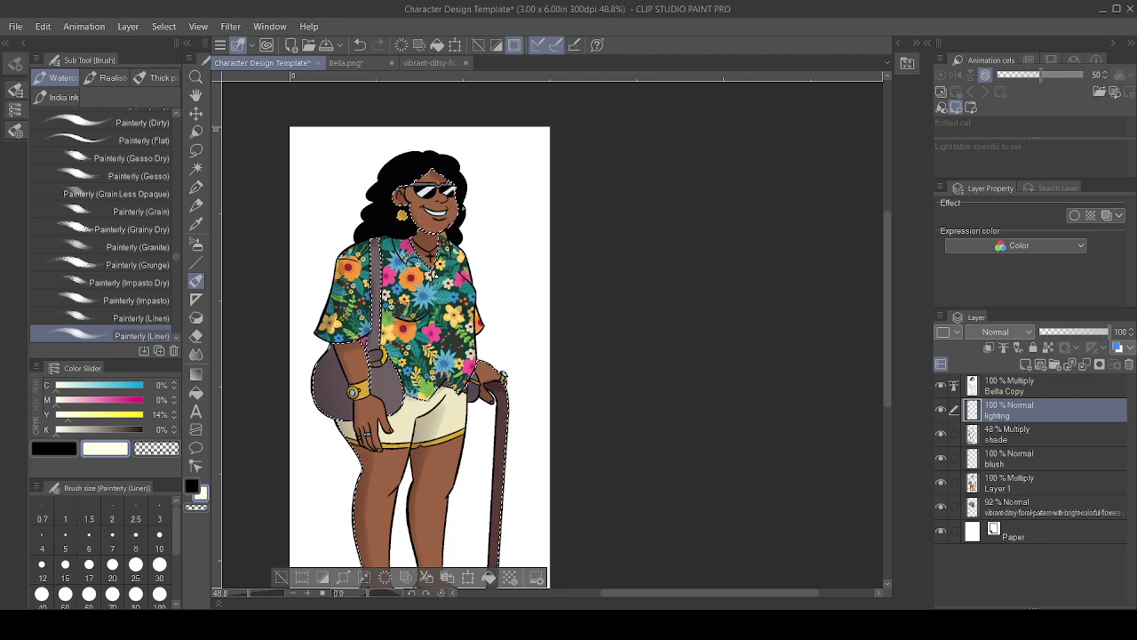
# - Brush a pale yellow highlight down the cheek edge farthest from the earring, undoing and repeating unsatisfactory strokes
pyautogui.hotkey('ctrl', '+')
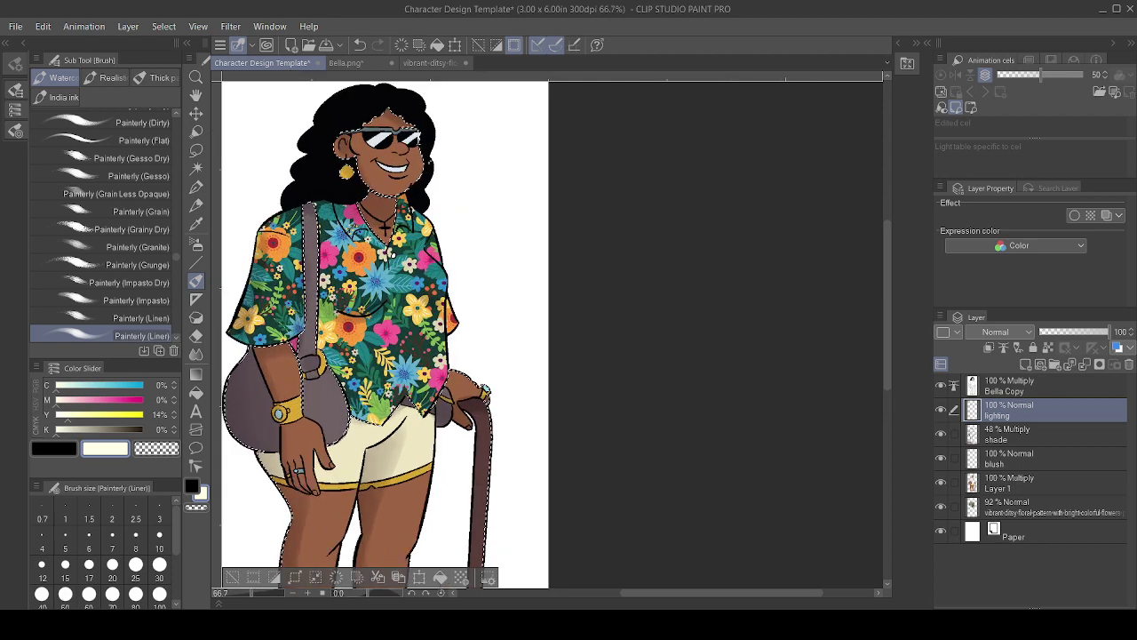
pyautogui.hotkey('ctrl', '+')
pyautogui.hotkey('ctrl', '+')
pyautogui.moveTo(423, 197); pyautogui.dragTo(669, 497)
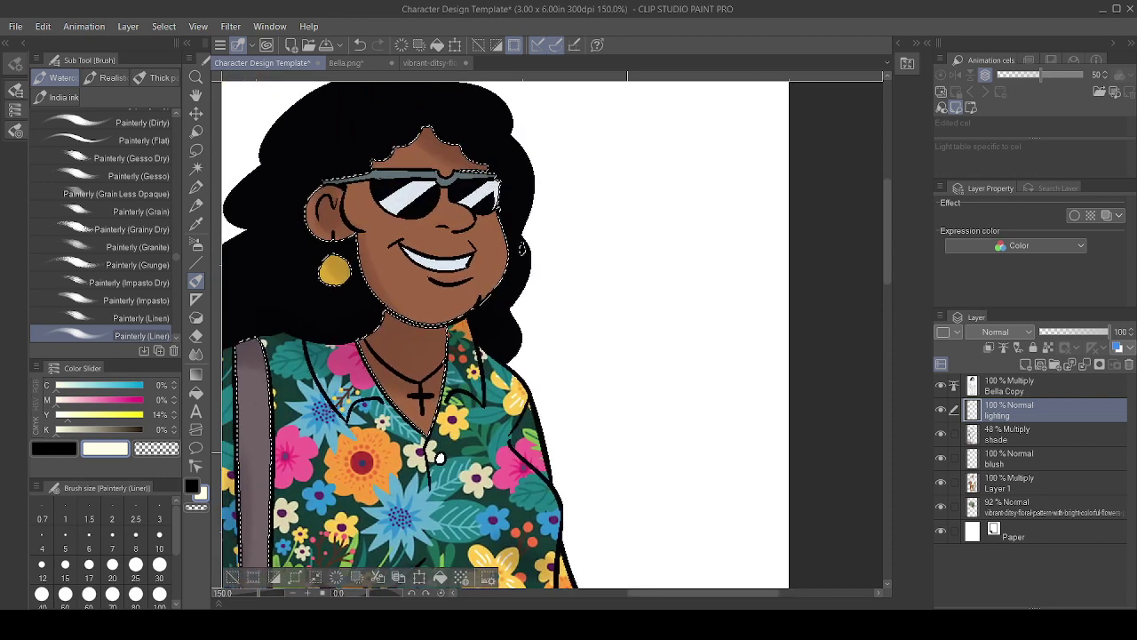
pyautogui.moveTo(507, 166); pyautogui.dragTo(516, 221)
pyautogui.hotkey('ctrl', 'z')
pyautogui.moveTo(506, 164); pyautogui.dragTo(510, 302)
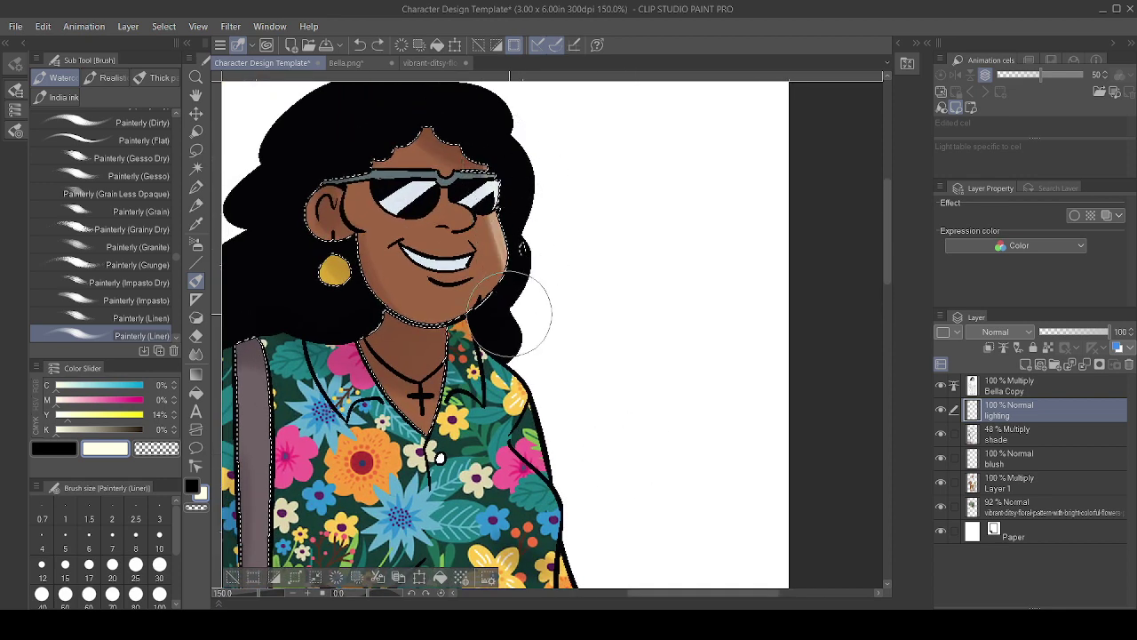
pyautogui.hotkey('ctrl', 'z')
pyautogui.moveTo(508, 158); pyautogui.dragTo(508, 303)
# - Brush pale yellow highlights along the bag strap and down the bag's edge onto the shorts, redoing unwanted strokes
pyautogui.moveTo(568, 379)
pyautogui.mouseDown()
pyautogui.moveTo(664, 293)
pyautogui.moveTo(649, 274)
pyautogui.moveTo(656, 262)
pyautogui.mouseUp()
pyautogui.moveTo(589, 274); pyautogui.dragTo(627, 128)
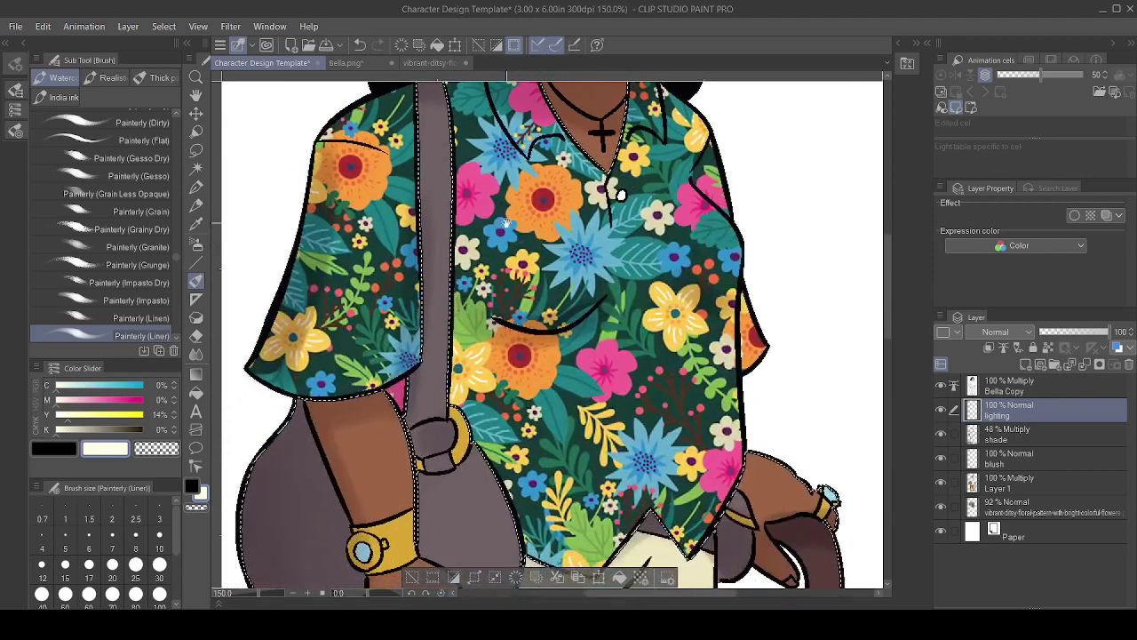
pyautogui.moveTo(442, 102)
pyautogui.mouseDown()
pyautogui.moveTo(460, 389)
pyautogui.moveTo(440, 247)
pyautogui.mouseUp()
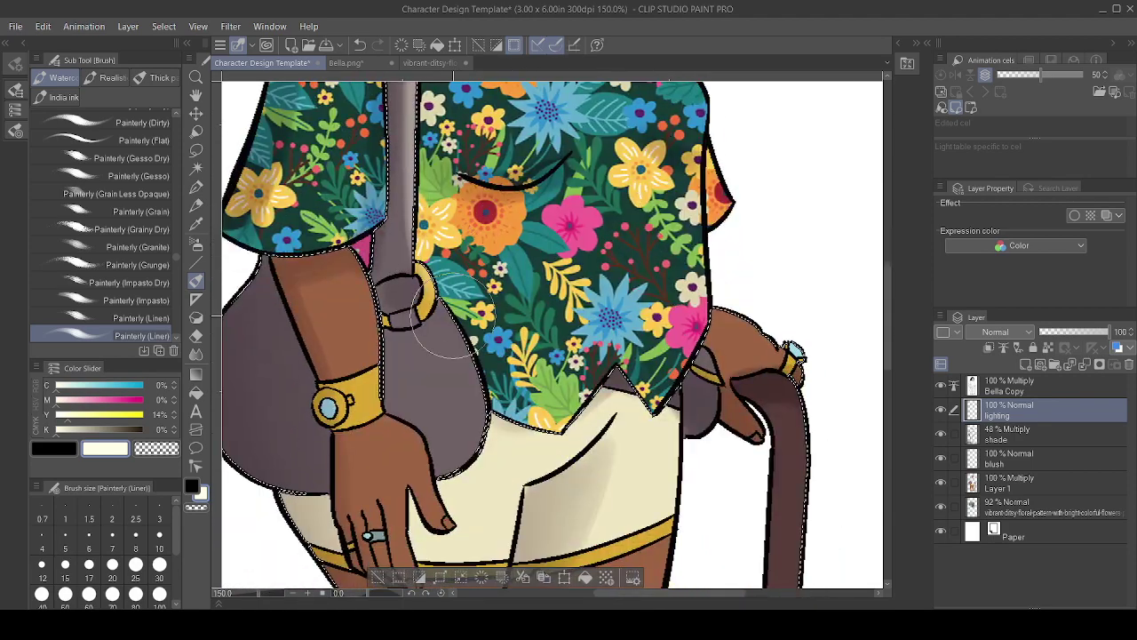
pyautogui.moveTo(460, 298)
pyautogui.mouseDown()
pyautogui.moveTo(488, 454)
pyautogui.moveTo(481, 505)
pyautogui.mouseUp()
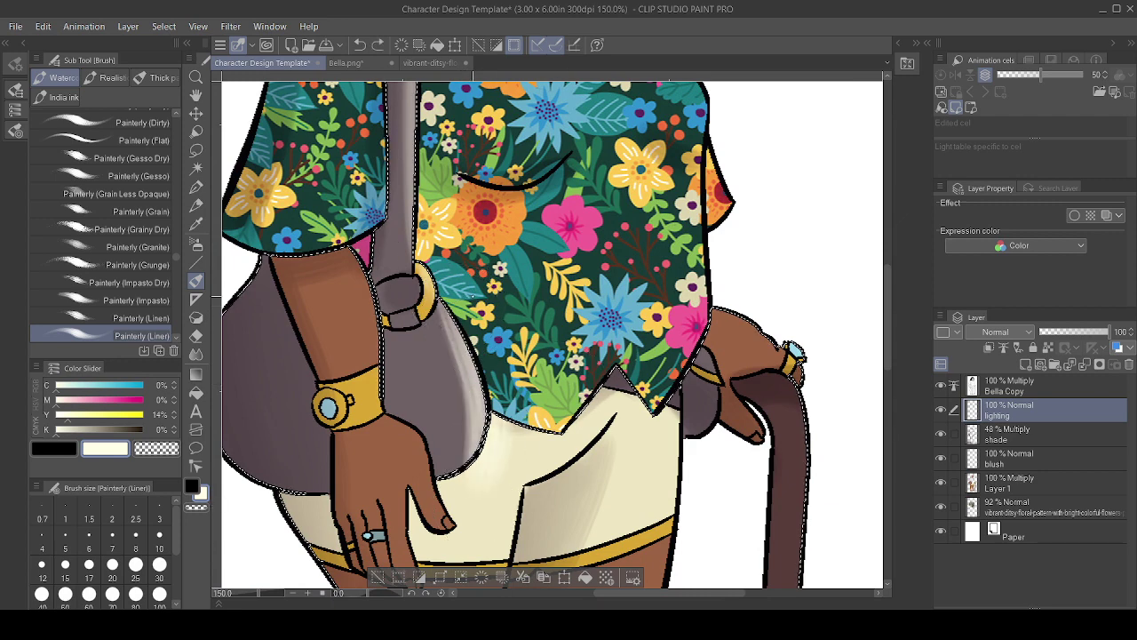
pyautogui.hotkey('ctrl', 'z')
pyautogui.moveTo(449, 299); pyautogui.dragTo(476, 500)
pyautogui.hotkey('ctrl', 'z')
pyautogui.moveTo(445, 291); pyautogui.dragTo(467, 514)
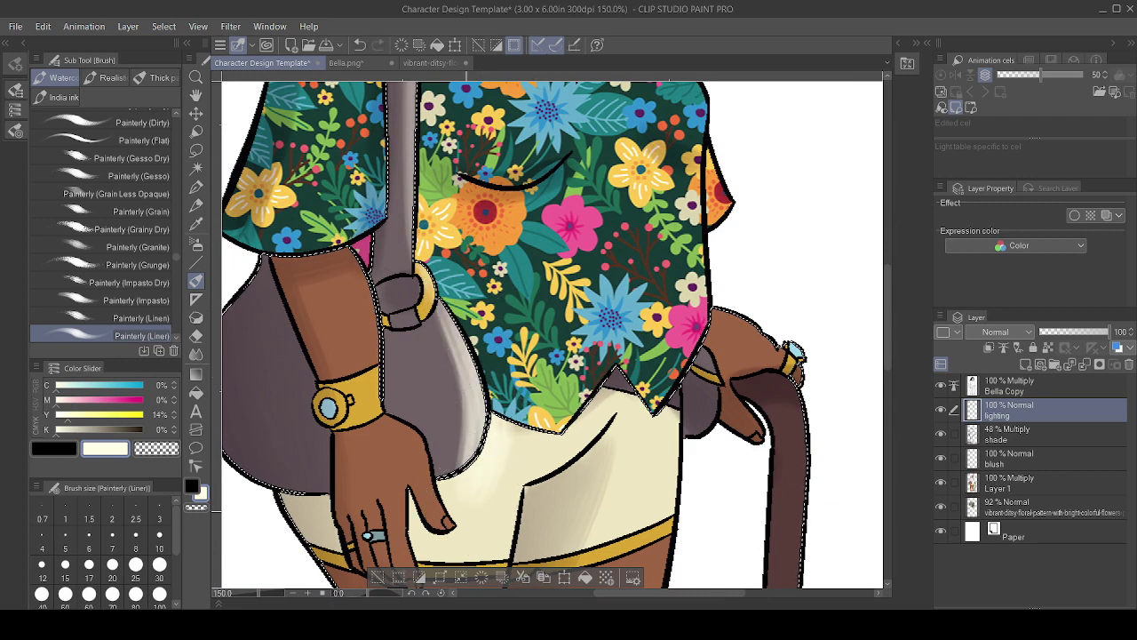
pyautogui.moveTo(697, 387); pyautogui.dragTo(493, 372)
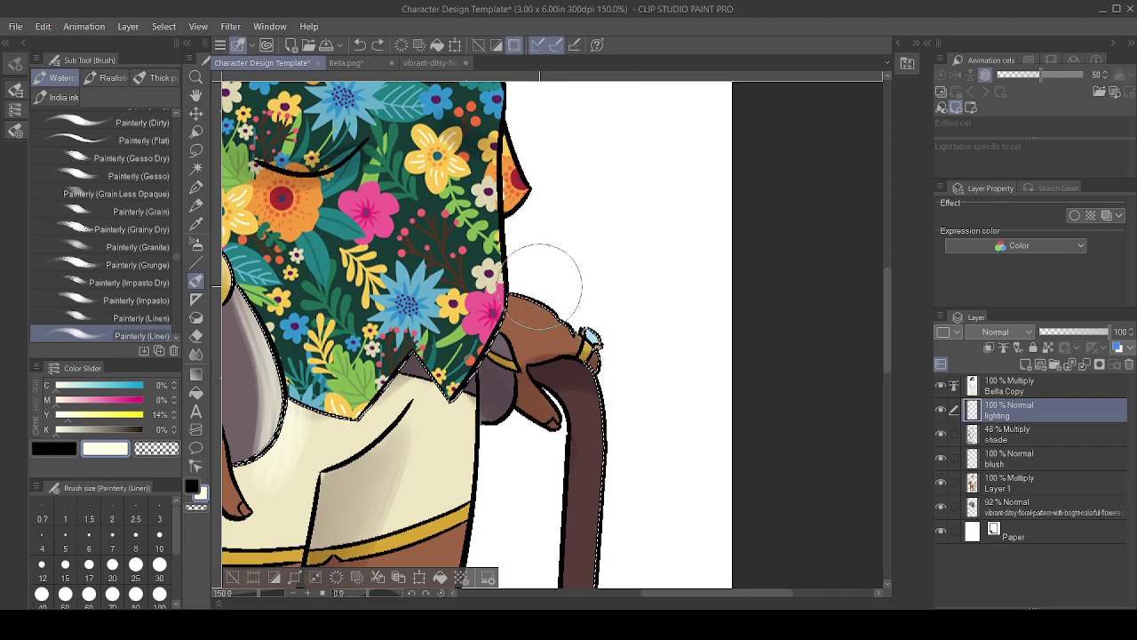
# - Brush a pale yellow highlight down the outer edge of the cane to its tip, undoing and repeating an unwanted stroke
pyautogui.moveTo(651, 463)
pyautogui.mouseDown()
pyautogui.moveTo(571, 213)
pyautogui.moveTo(574, 182)
pyautogui.moveTo(524, 535)
pyautogui.moveTo(519, 400)
pyautogui.mouseUp()
pyautogui.moveTo(504, 378); pyautogui.dragTo(522, 136)
pyautogui.hotkey('ctrl', 'z')
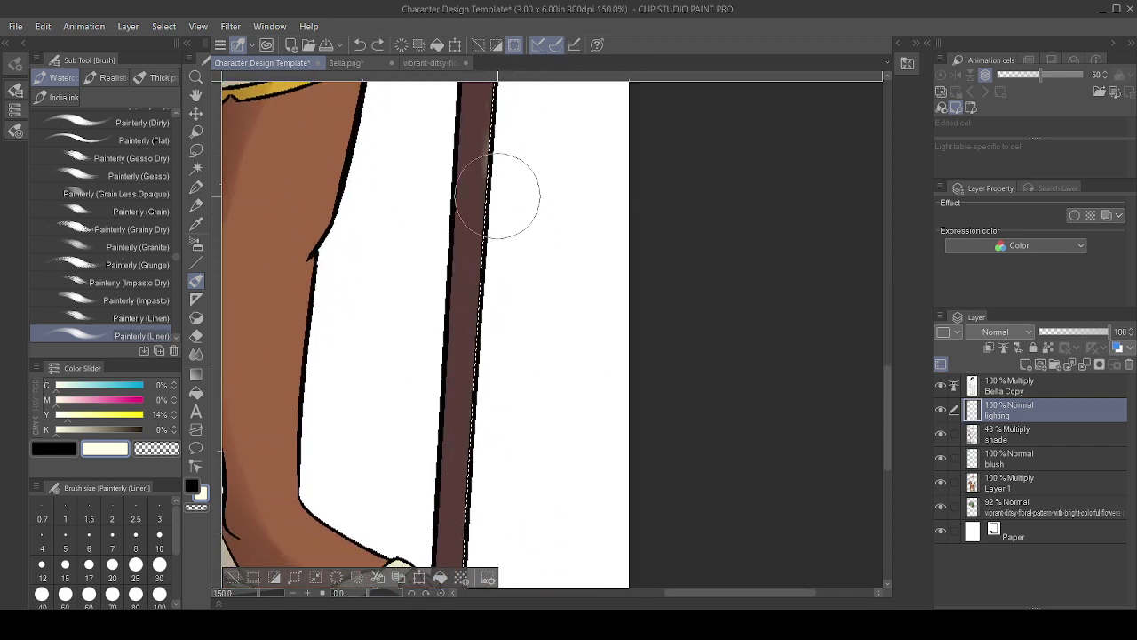
pyautogui.moveTo(507, 198); pyautogui.dragTo(499, 551)
pyautogui.scroll(-2, 492, 557)
pyautogui.scroll(1, 492, 557)
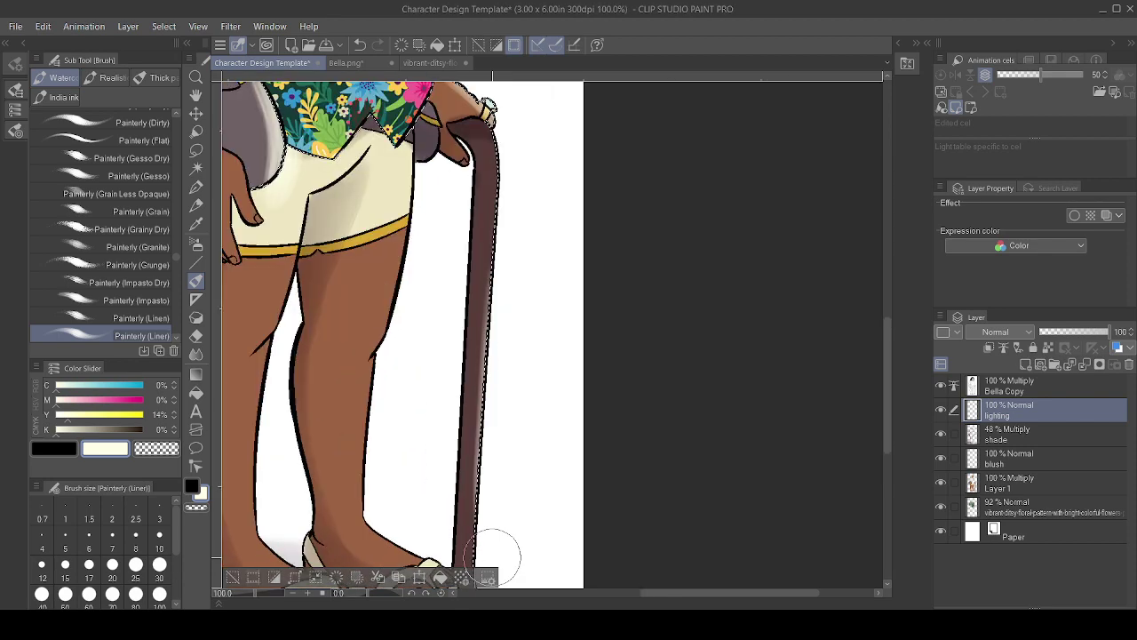
pyautogui.moveTo(564, 434); pyautogui.dragTo(588, 299)
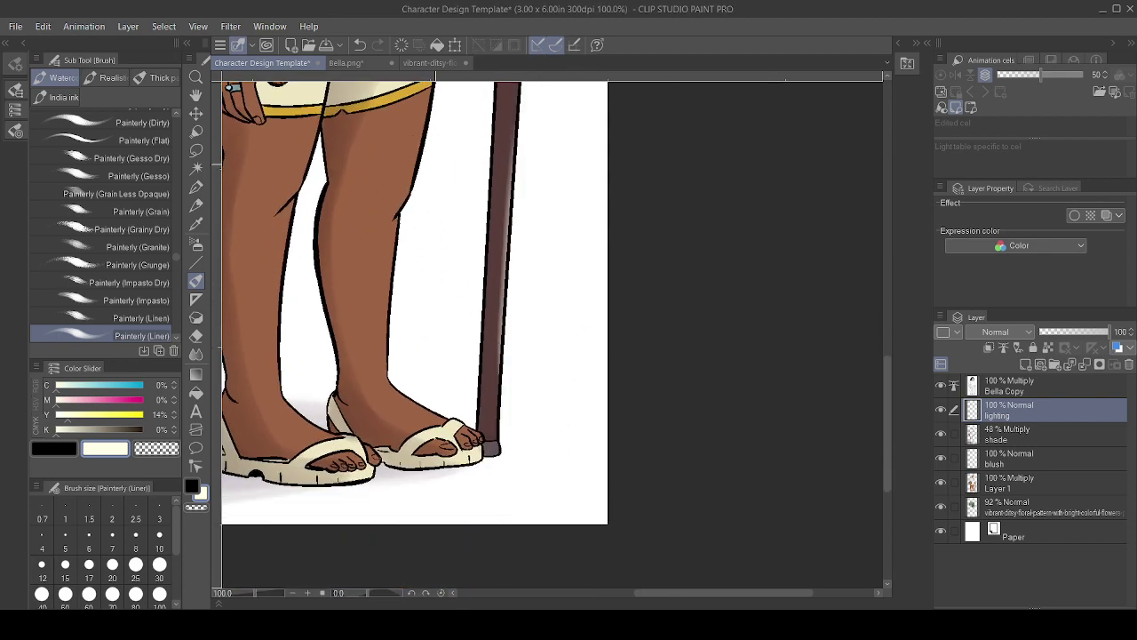
# - Select the leg and toes nearest the cane from Layer 1, brush pale yellow highlights along their edge on the lighting layer, and deselect
pyautogui.click(1009, 483)
pyautogui.press('w')
pyautogui.click(378, 378)
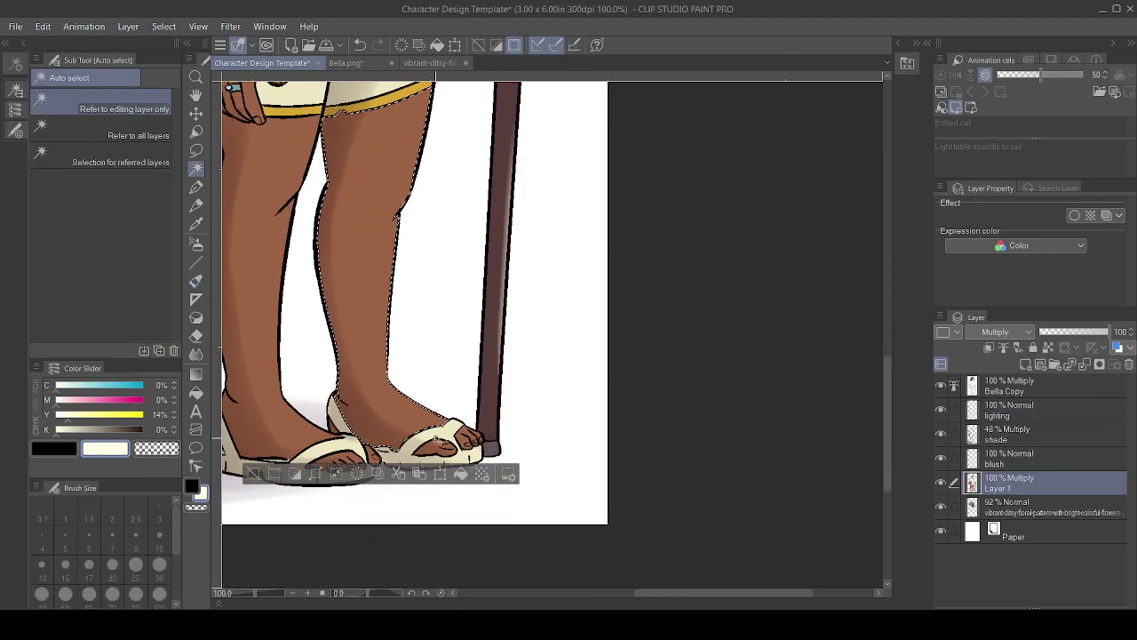
pyautogui.keyDown('shift'); pyautogui.click(455, 434); pyautogui.keyUp('shift')
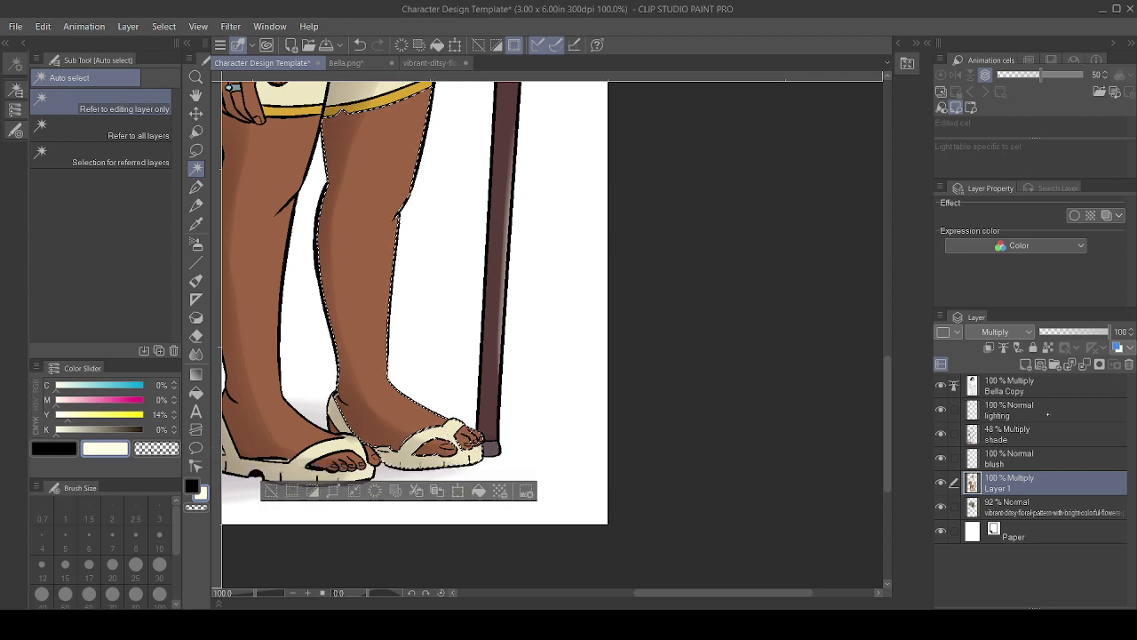
pyautogui.click(1011, 415)
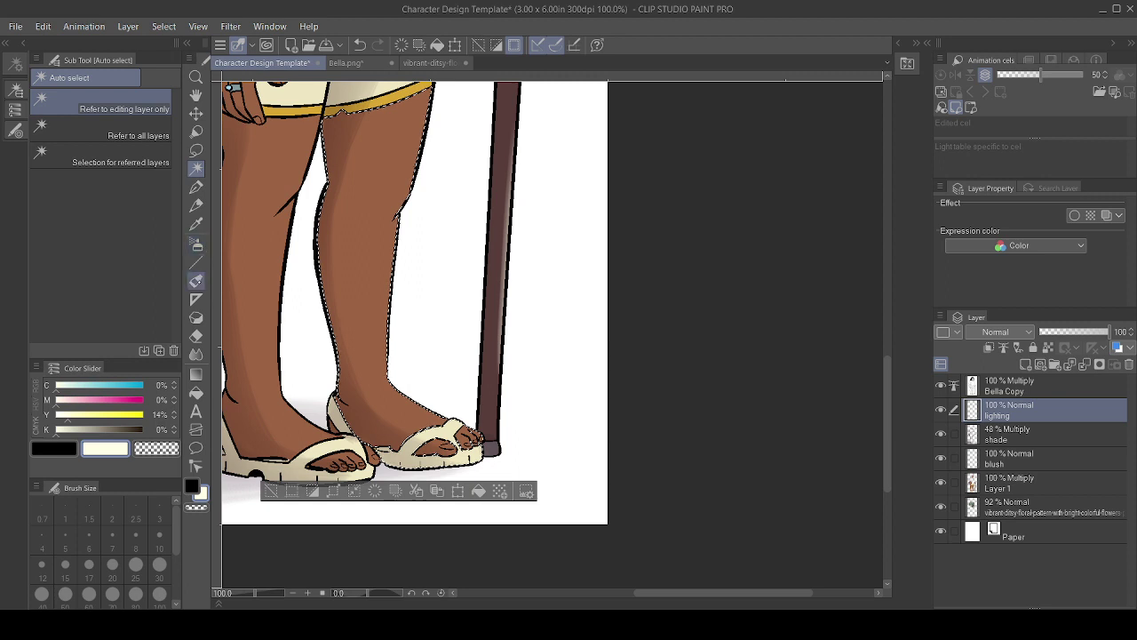
pyautogui.click(196, 281)
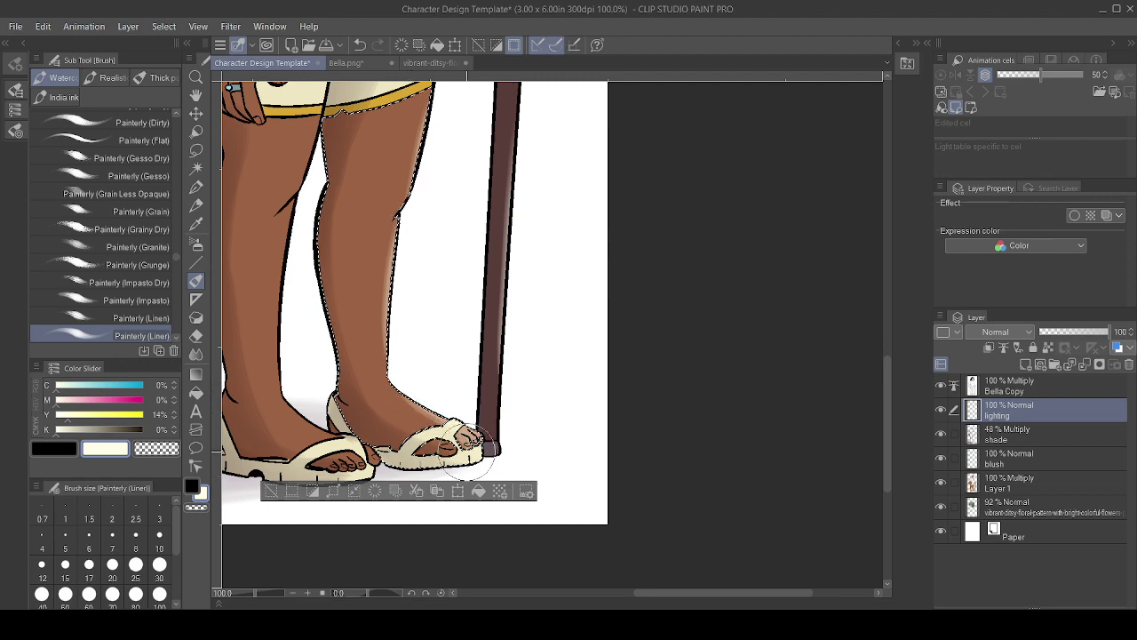
pyautogui.moveTo(428, 239); pyautogui.dragTo(606, 303)
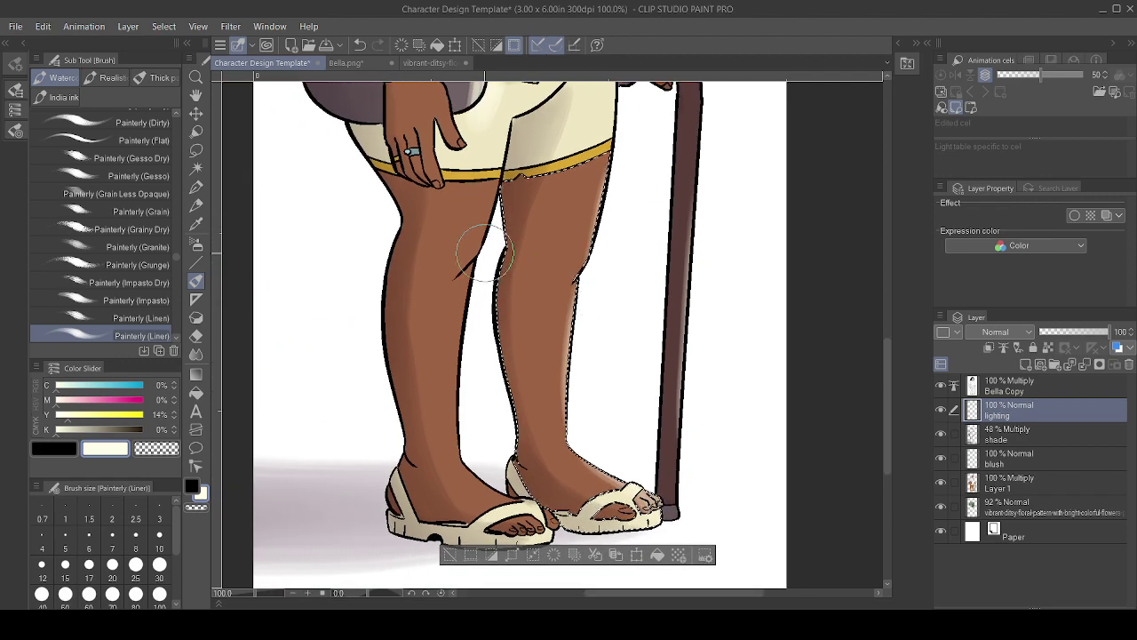
pyautogui.hotkey('ctrl', 'd')
# - Select the other leg and its toes from Layer 1, brush pale yellow highlights along the leg's edge on the lighting layer, and deselect
pyautogui.click(1012, 491)
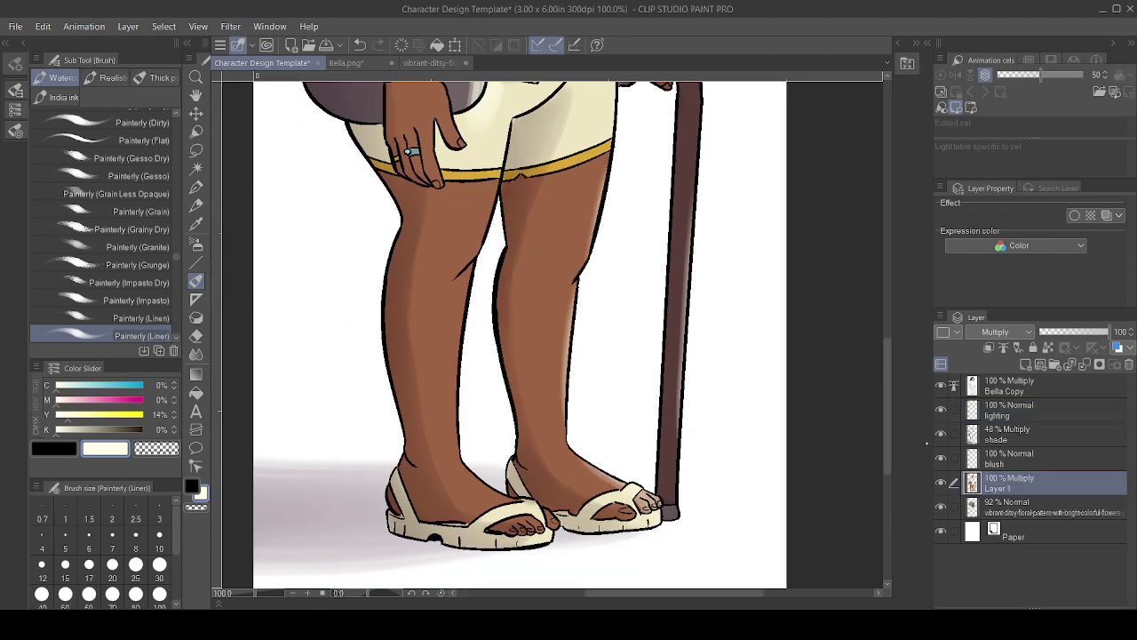
pyautogui.press('w')
pyautogui.click(447, 365)
pyautogui.keyDown('shift'); pyautogui.click(527, 531); pyautogui.keyUp('shift')
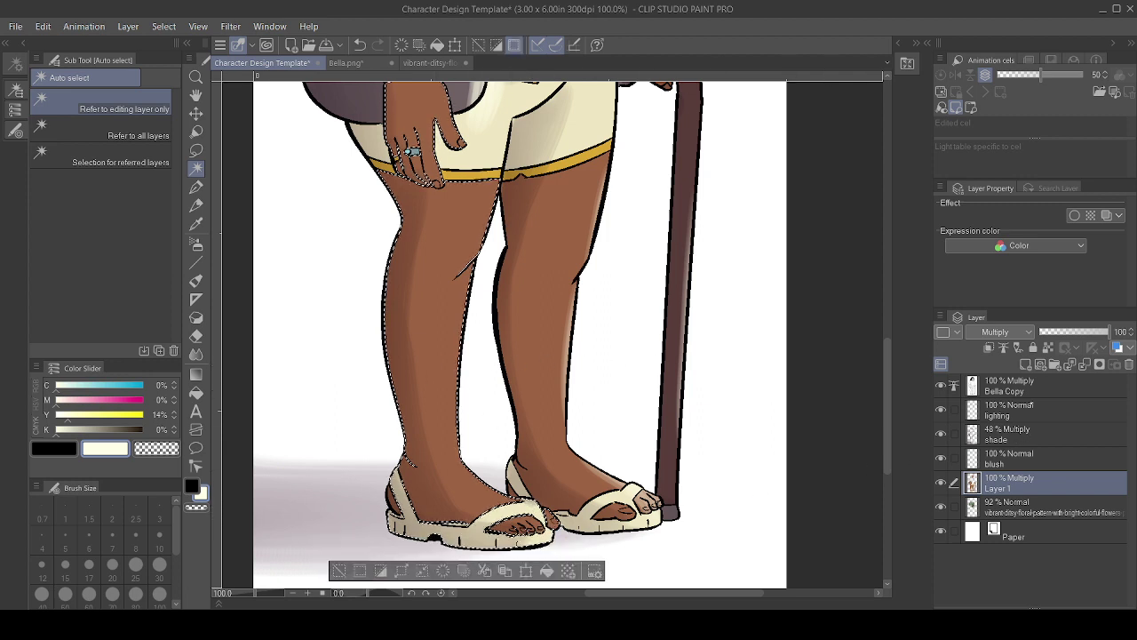
pyautogui.click(1008, 409)
pyautogui.click(197, 281)
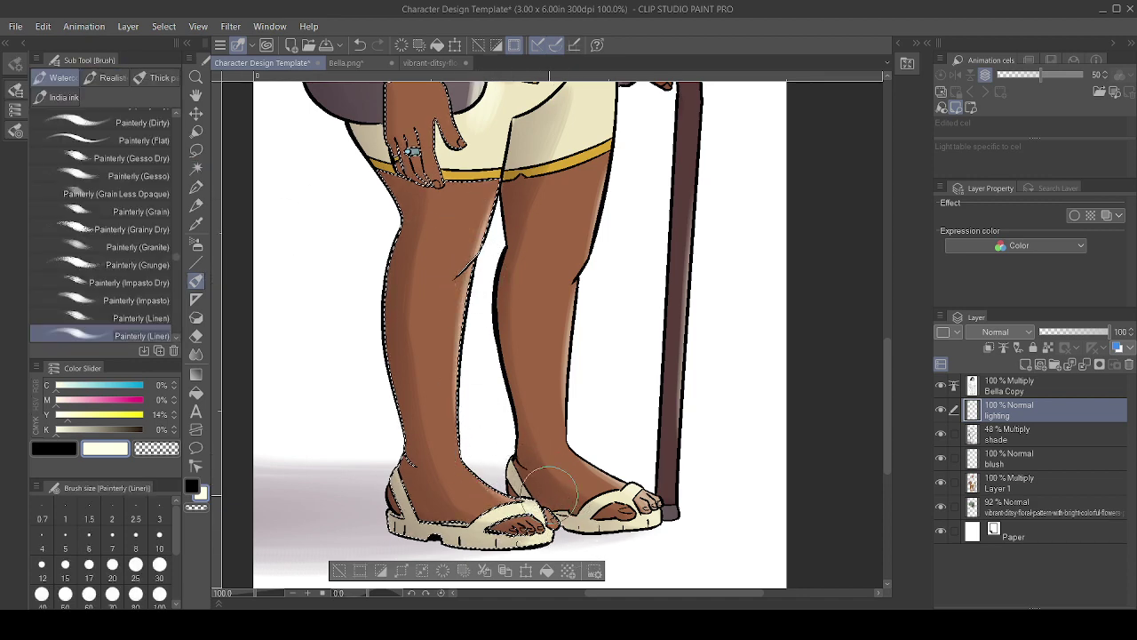
pyautogui.moveTo(629, 263); pyautogui.dragTo(568, 483)
pyautogui.moveTo(581, 327); pyautogui.dragTo(737, 354)
pyautogui.hotkey('ctrl', 'd')
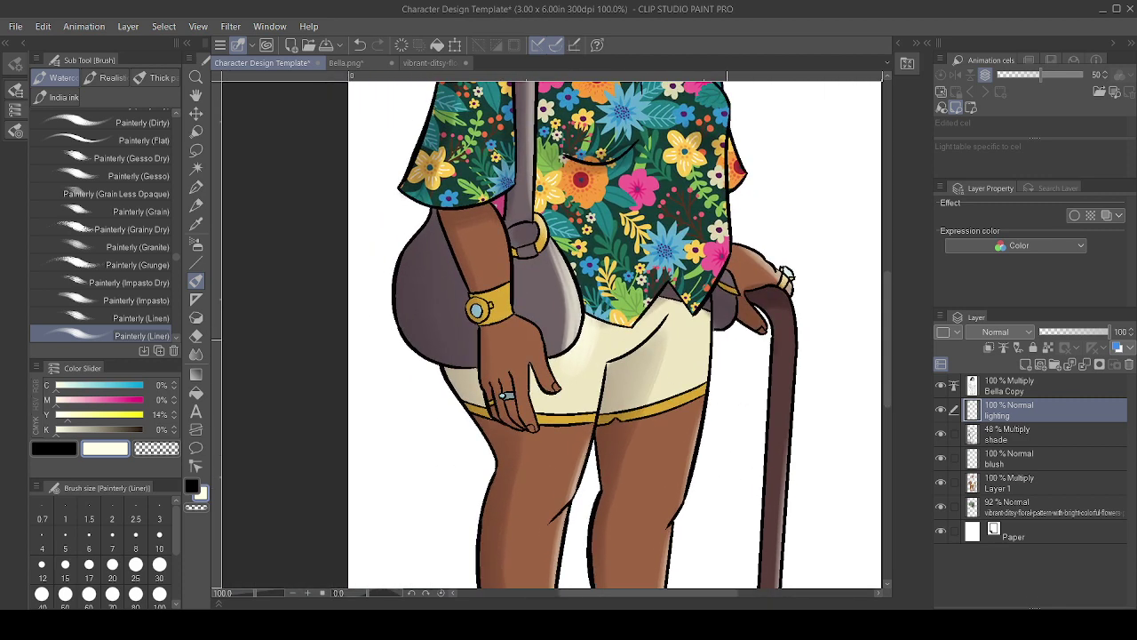
# - Select the watch arm's hand and forearm from Layer 1 and brush pale yellow highlights along them on the lighting layer
pyautogui.click(1015, 486)
pyautogui.press('w')
pyautogui.click(530, 479)
pyautogui.keyDown('shift'); pyautogui.click(516, 351); pyautogui.keyUp('shift')
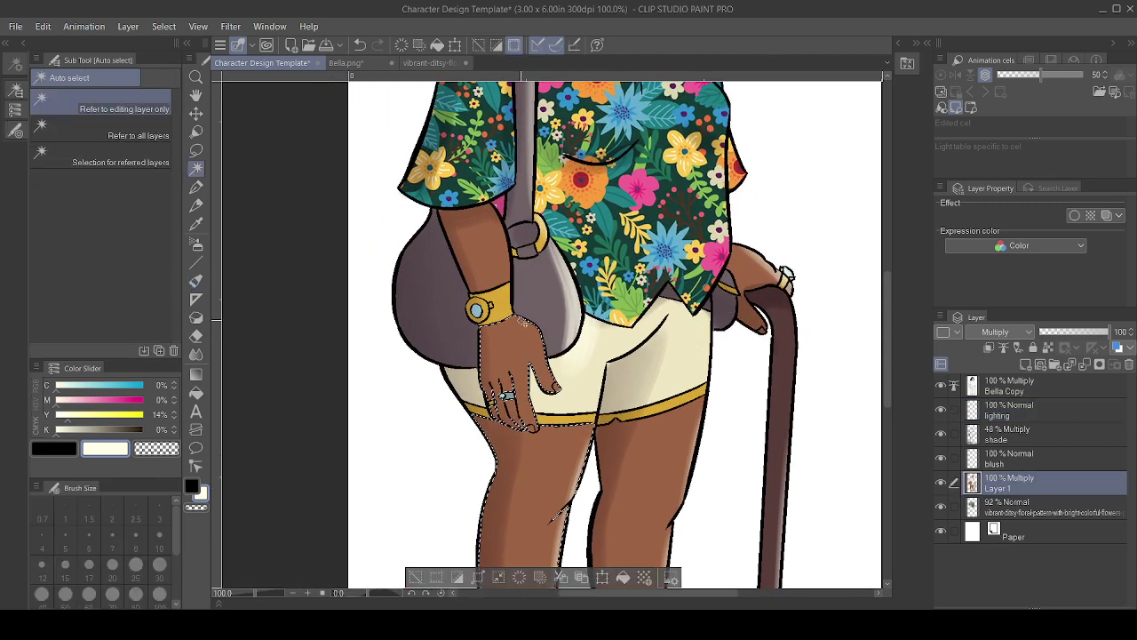
pyautogui.keyDown('shift'); pyautogui.click(481, 253); pyautogui.keyUp('shift')
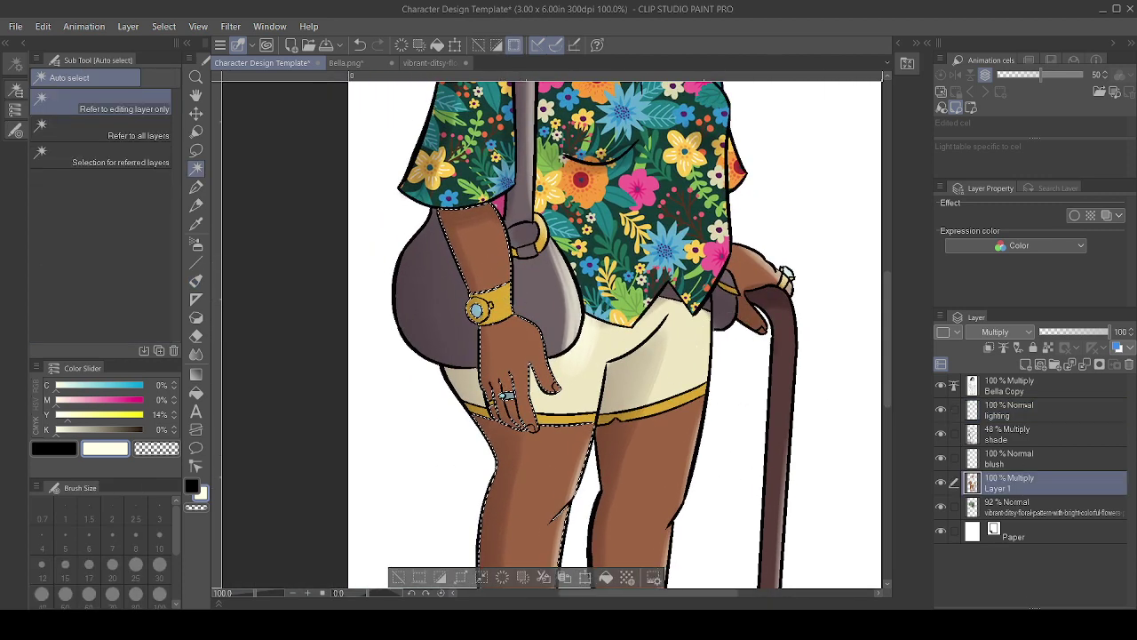
pyautogui.click(1040, 412)
pyautogui.click(196, 280)
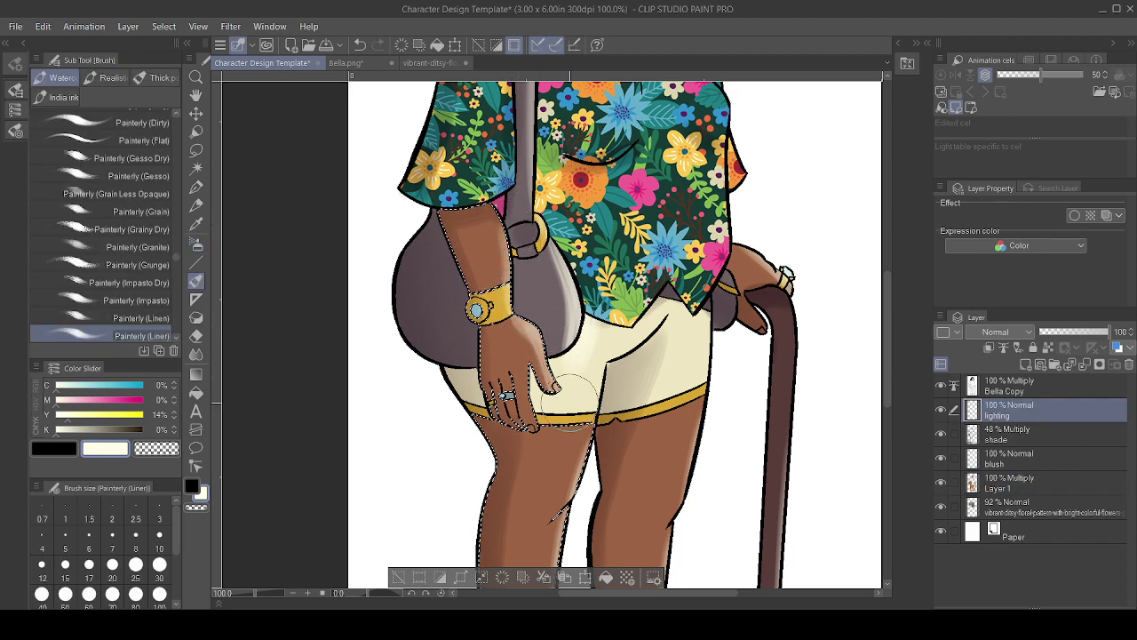
pyautogui.moveTo(749, 372)
pyautogui.mouseDown()
pyautogui.moveTo(572, 397)
pyautogui.moveTo(689, 595)
pyautogui.mouseUp()
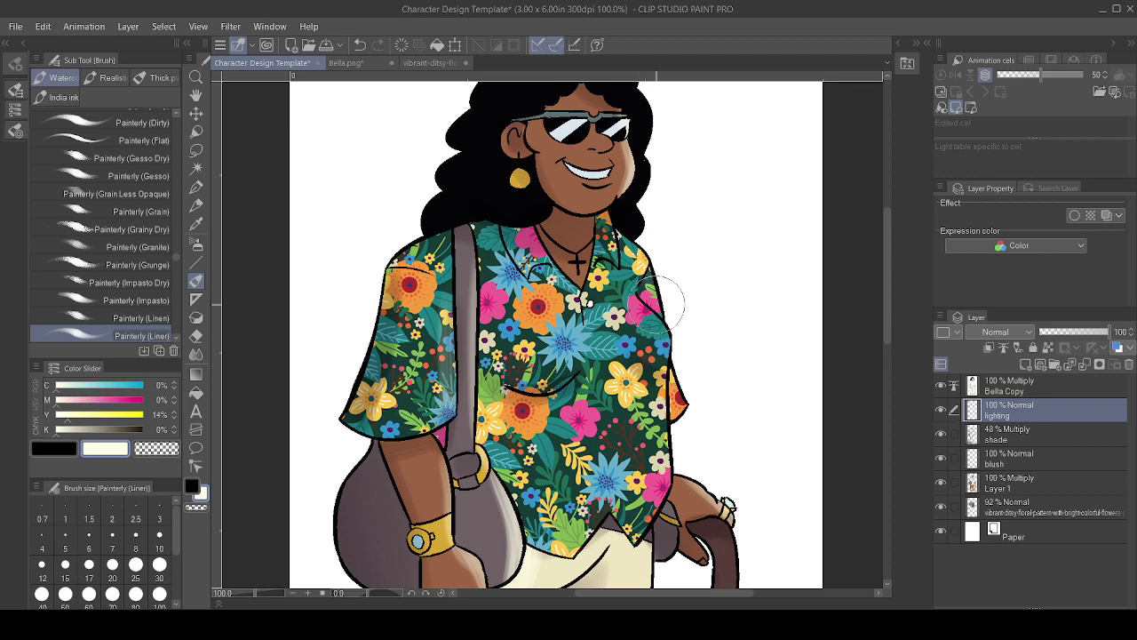
# - Brush pale yellow highlights on the floral shirt's outer edge and the sleeve on the cane side
pyautogui.moveTo(647, 306); pyautogui.dragTo(664, 369)
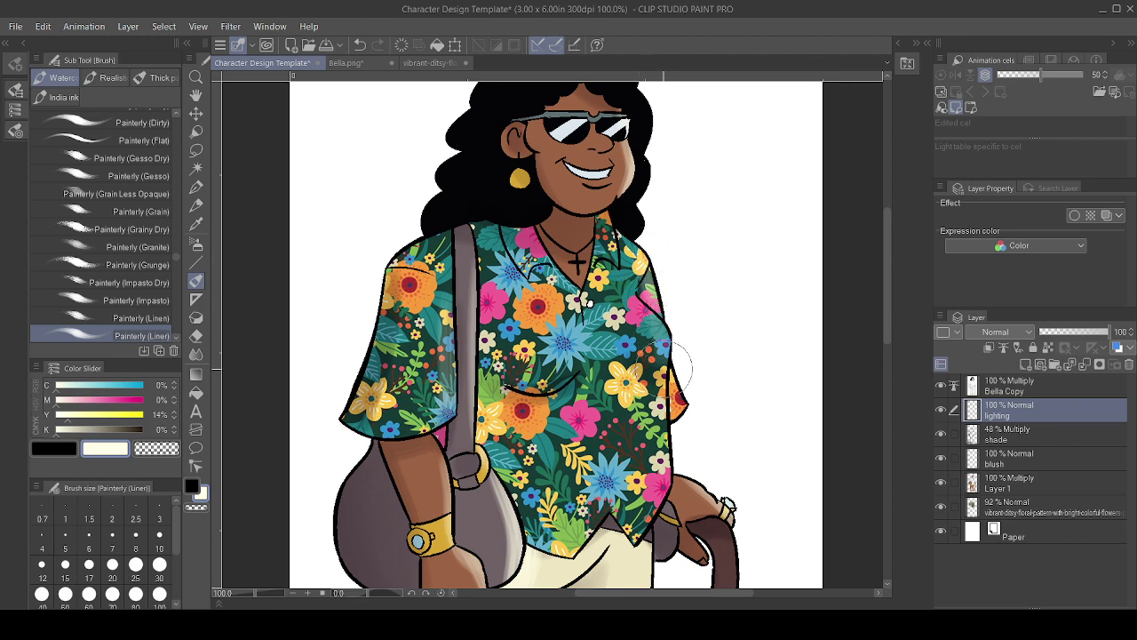
pyautogui.moveTo(644, 304)
pyautogui.mouseDown()
pyautogui.moveTo(662, 398)
pyautogui.moveTo(672, 381)
pyautogui.moveTo(675, 404)
pyautogui.moveTo(667, 476)
pyautogui.moveTo(680, 442)
pyautogui.mouseUp()
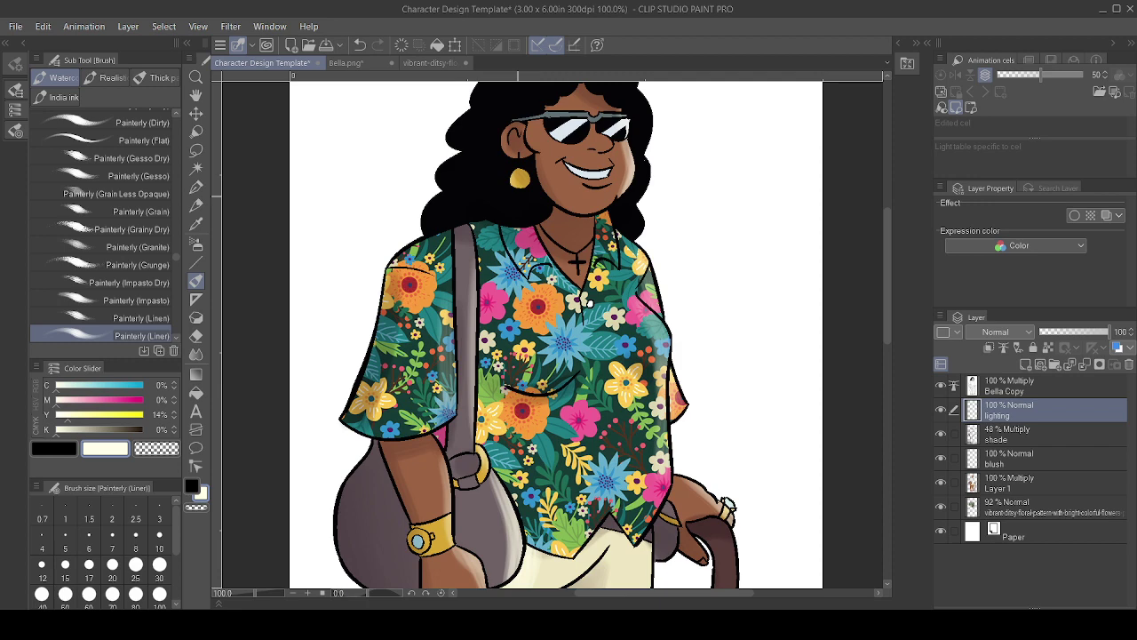
pyautogui.scroll(-2, 516, 198)
pyautogui.scroll(-1, 518, 189)
pyautogui.scroll(1, 518, 190)
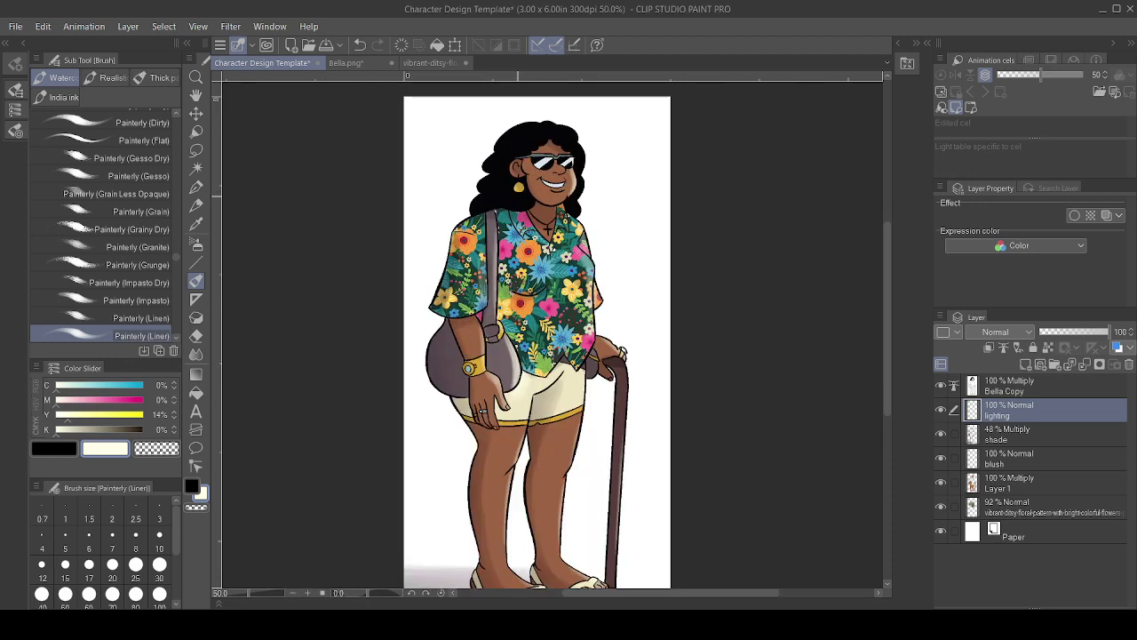
# - Switch to the Soft eraser and examine the lighting across the whole figure from head to sandals
pyautogui.moveTo(593, 377); pyautogui.dragTo(564, 415)
pyautogui.press('e')
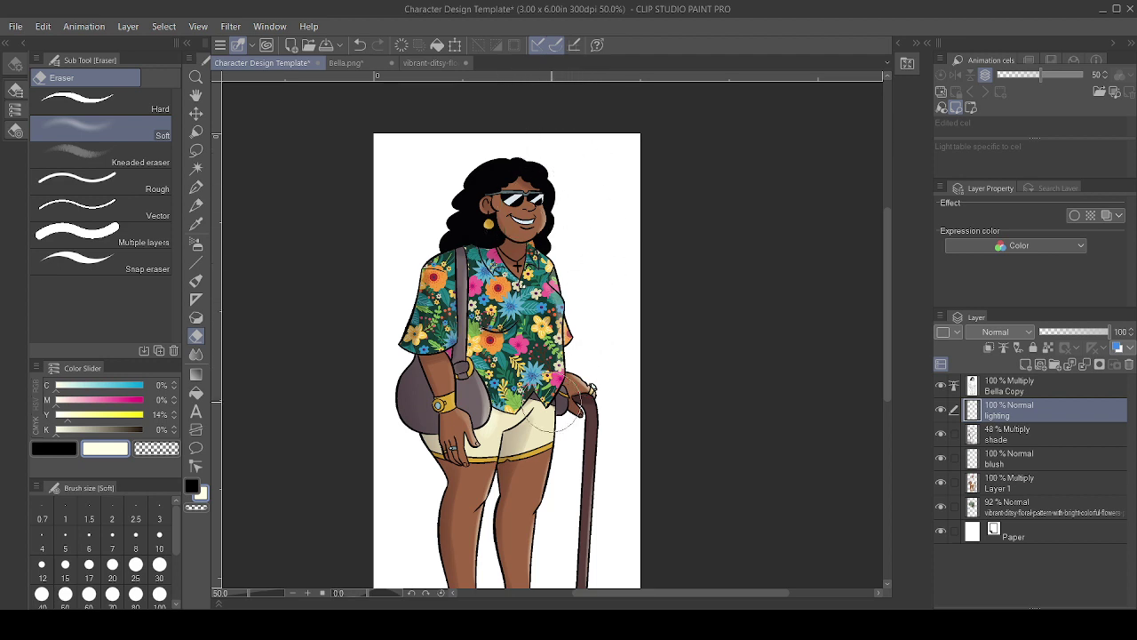
pyautogui.moveTo(632, 459); pyautogui.dragTo(584, 275)
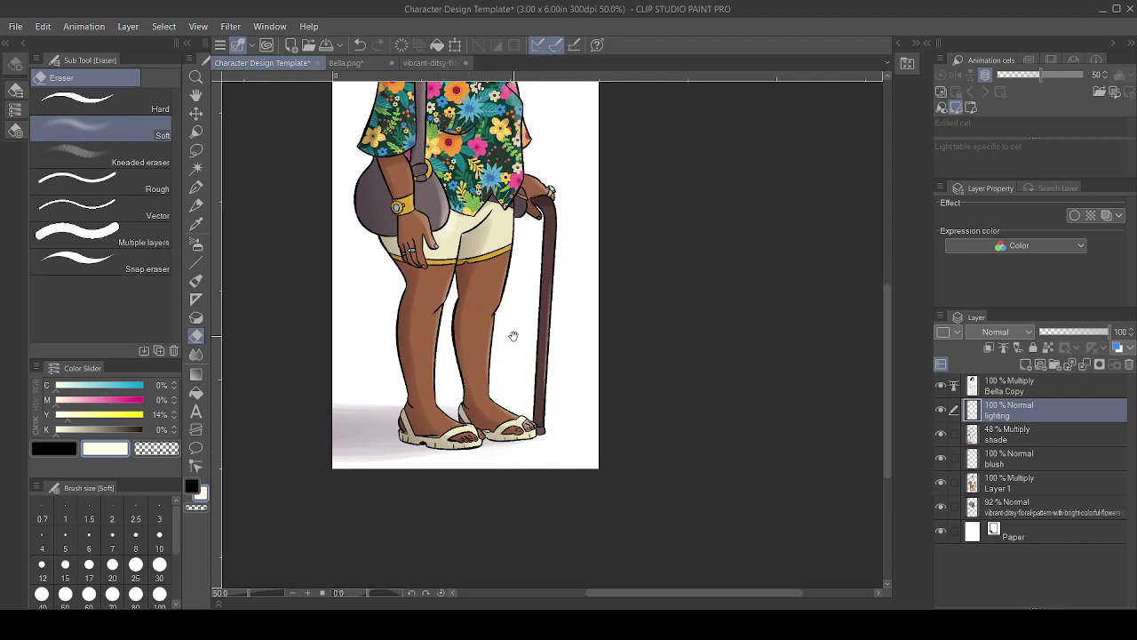
pyautogui.moveTo(513, 337); pyautogui.dragTo(573, 506)
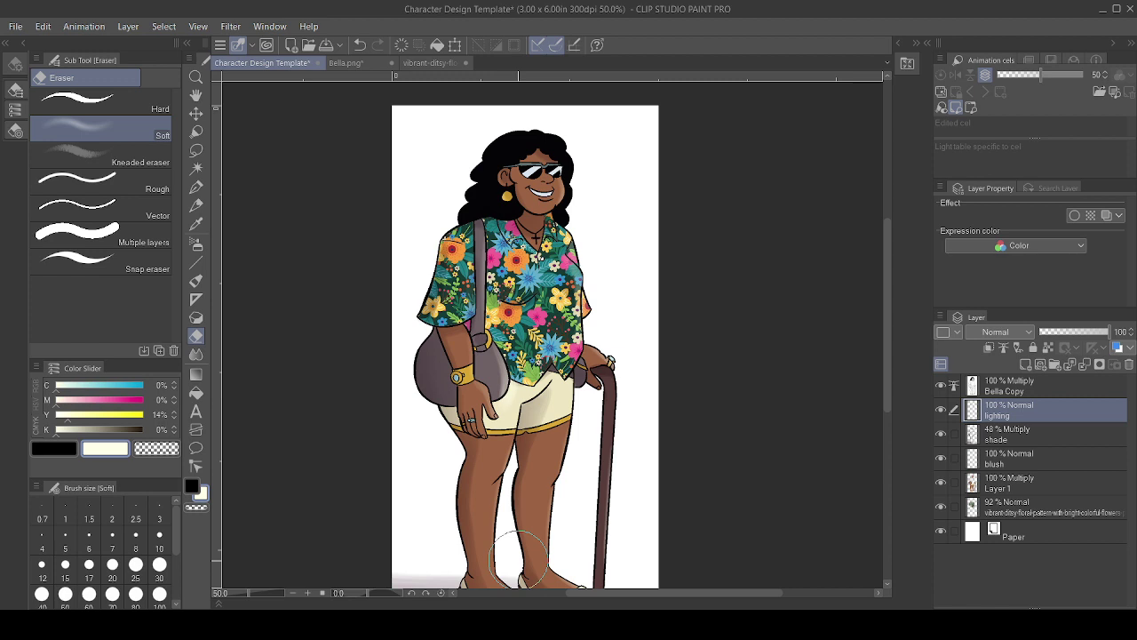
# - Select all skin areas on Layer 1 without the connected-pixels limit, make the blush layer active, and sample the leg's skin brown
pyautogui.click(1018, 479)
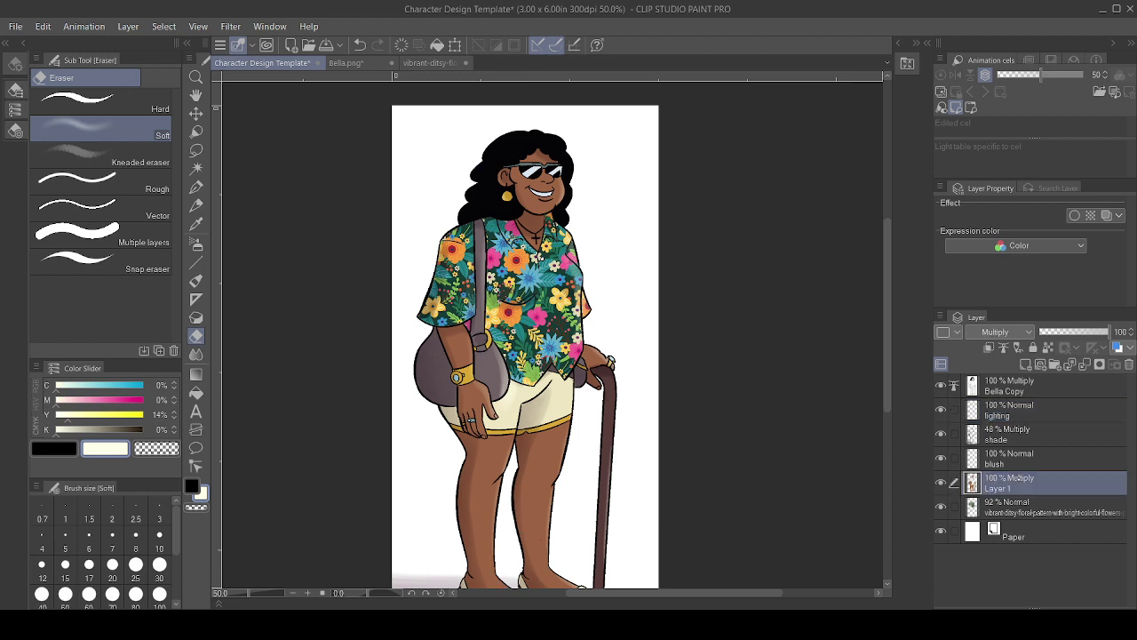
pyautogui.press('w')
pyautogui.click(484, 501)
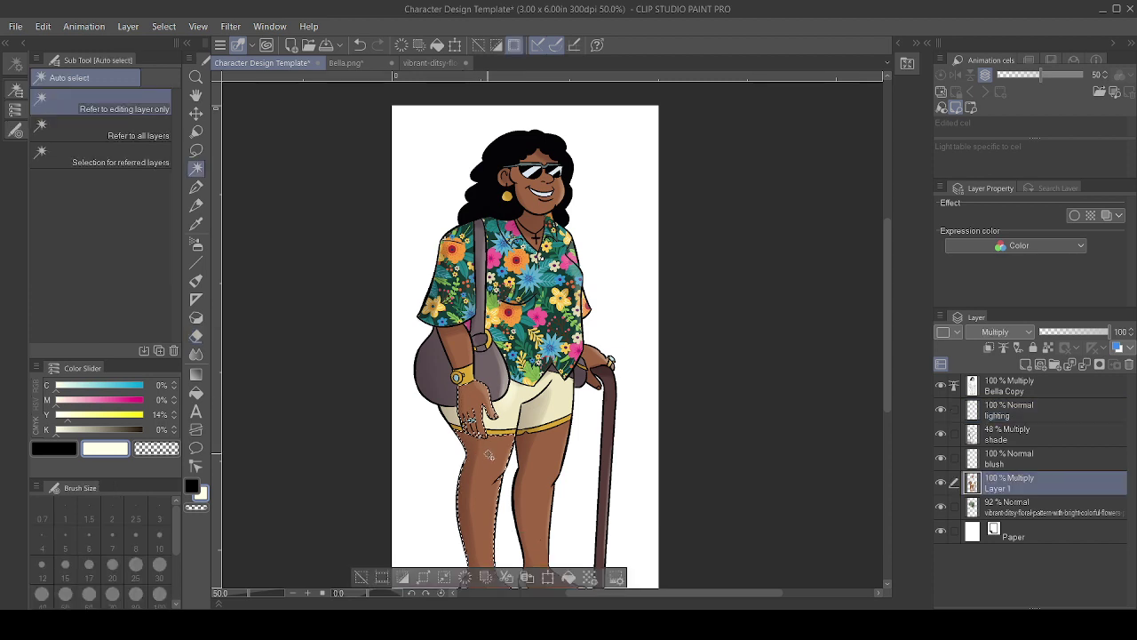
pyautogui.click(15, 64)
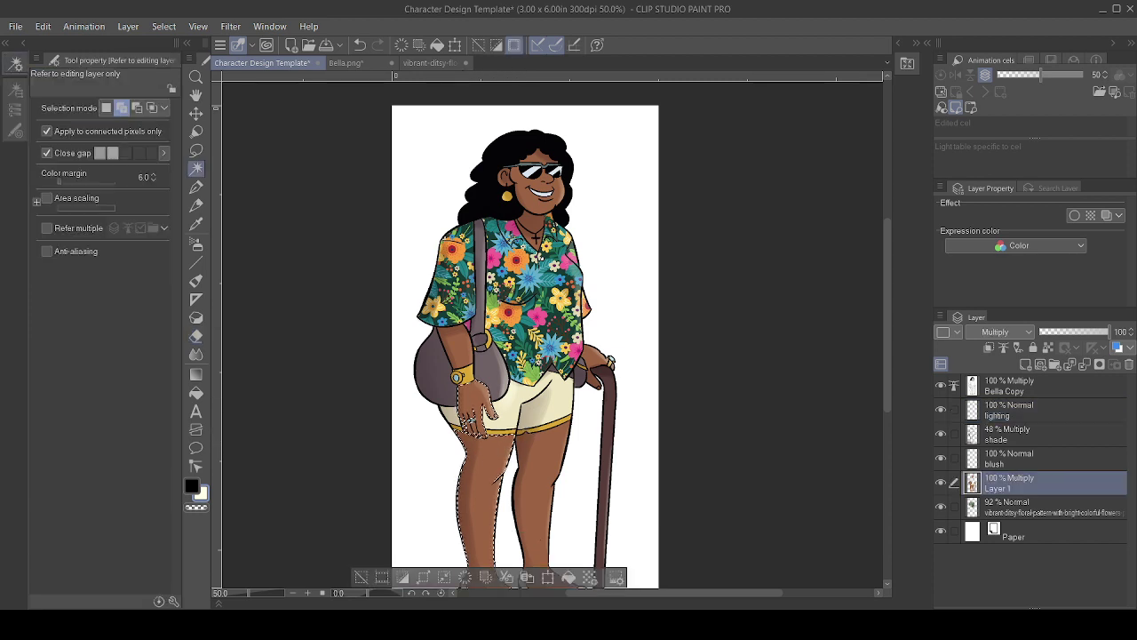
pyautogui.click(549, 471)
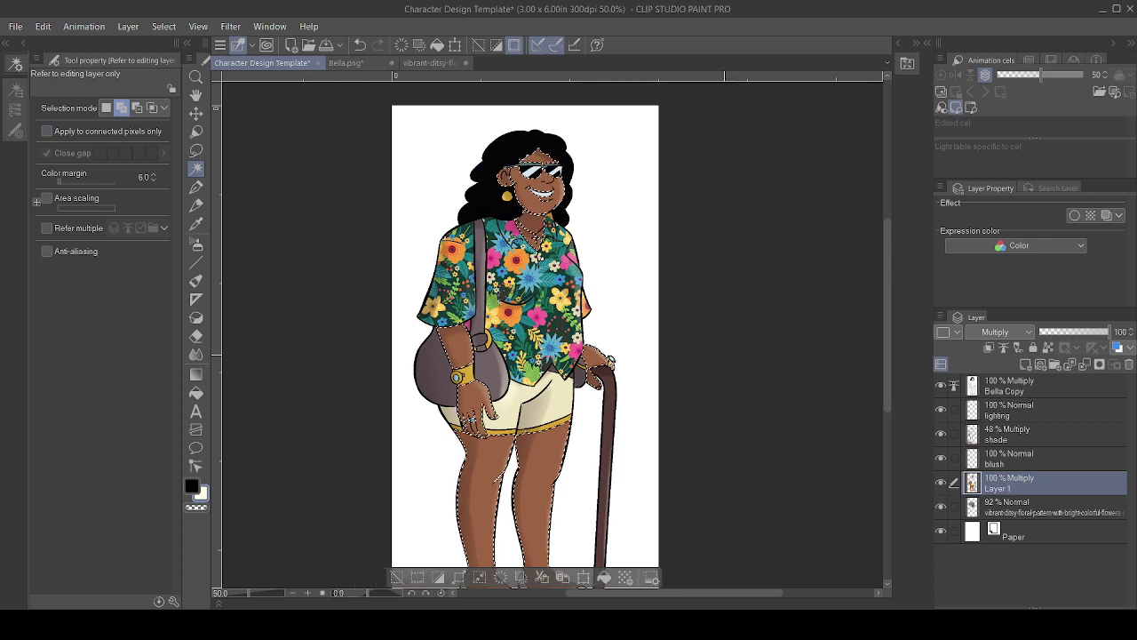
pyautogui.click(1020, 462)
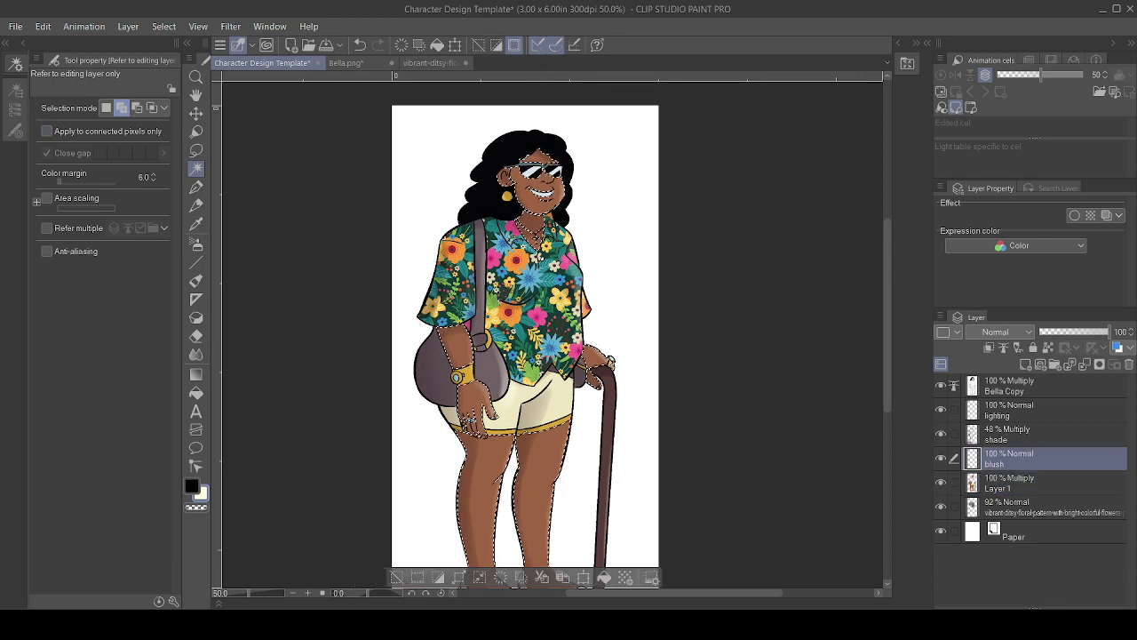
pyautogui.keyDown('alt'); pyautogui.click(546, 447); pyautogui.keyUp('alt')
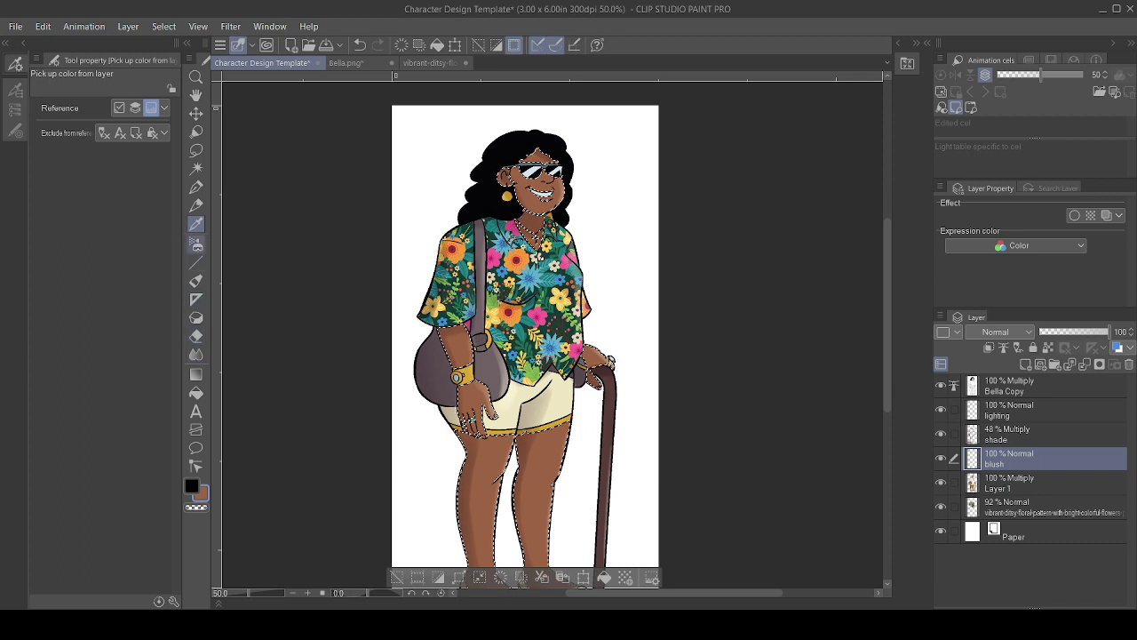
# - Try spraying the brown onto the watch arm's forearm with the Droplet airbrush at size 170, and undo it
pyautogui.click(196, 243)
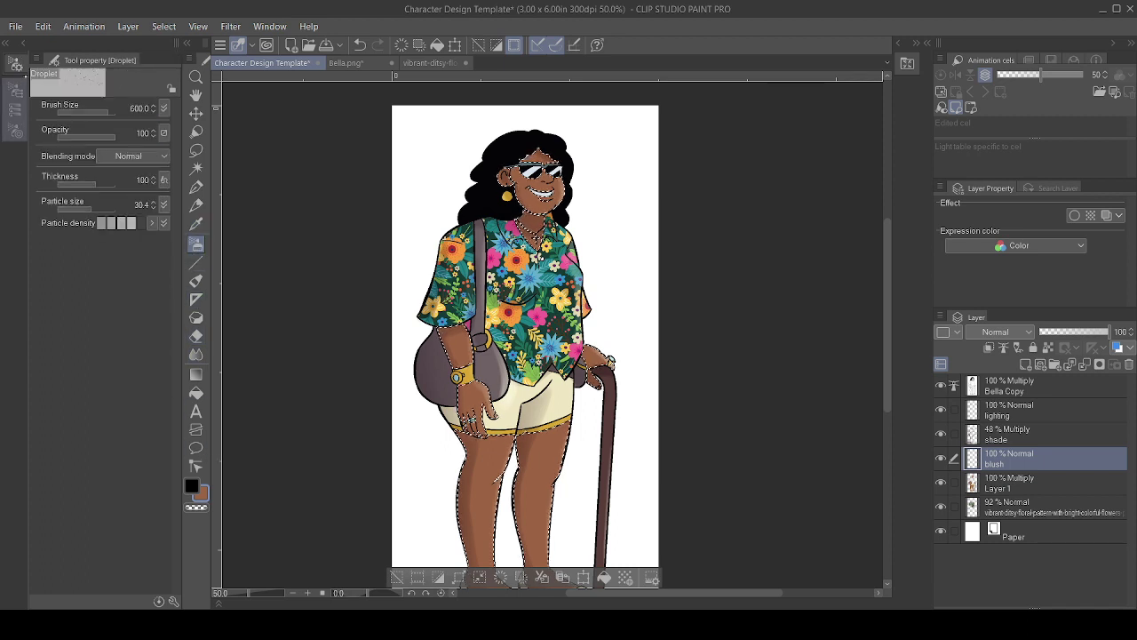
pyautogui.click(16, 90)
pyautogui.moveTo(114, 403); pyautogui.dragTo(119, 403)
pyautogui.click(107, 385)
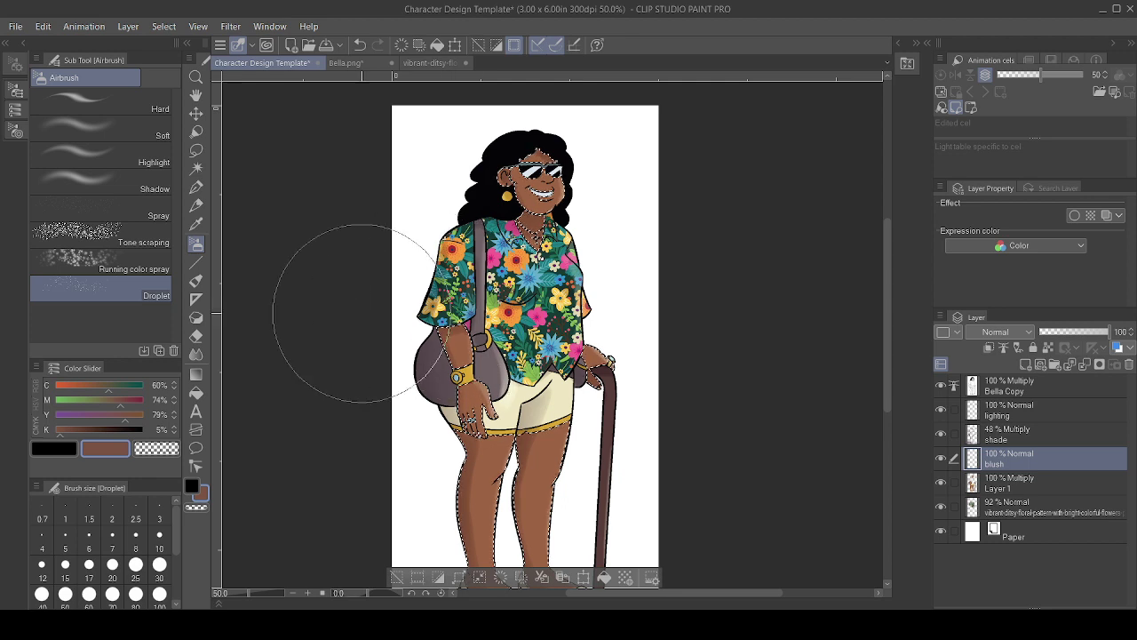
pyautogui.scroll(-2, 159, 578)
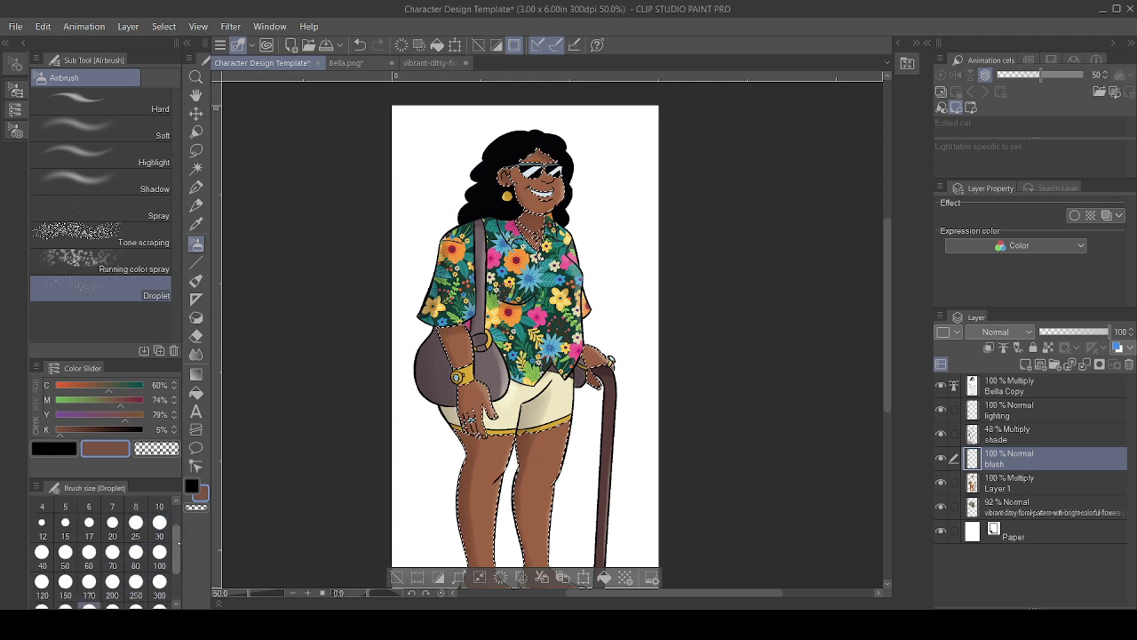
pyautogui.click(89, 582)
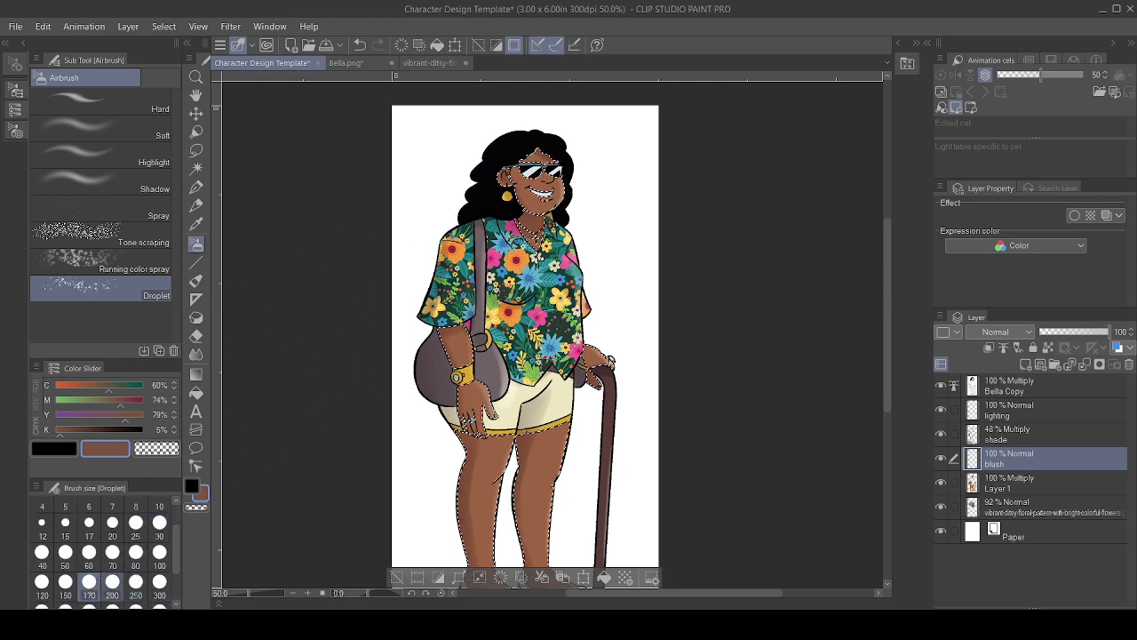
pyautogui.moveTo(446, 318); pyautogui.dragTo(437, 336)
pyautogui.hotkey('ctrl', 'z')
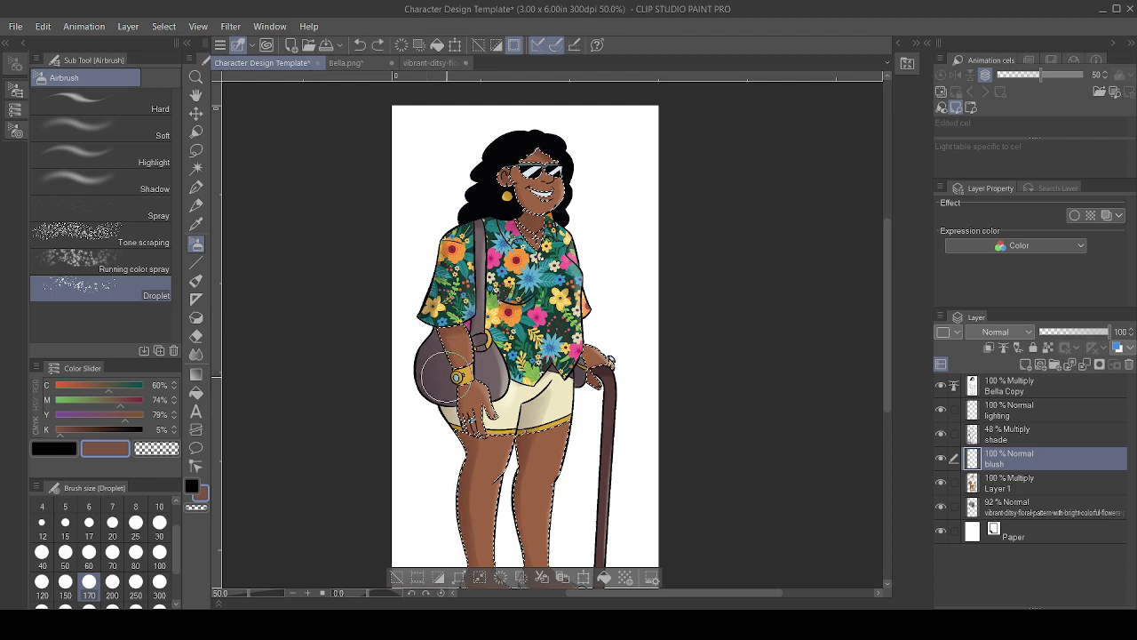
# - Try airbrushing the brown onto the same forearm with the Soft airbrush, and undo the stroke
pyautogui.click(169, 129)
pyautogui.moveTo(442, 338); pyautogui.dragTo(458, 329)
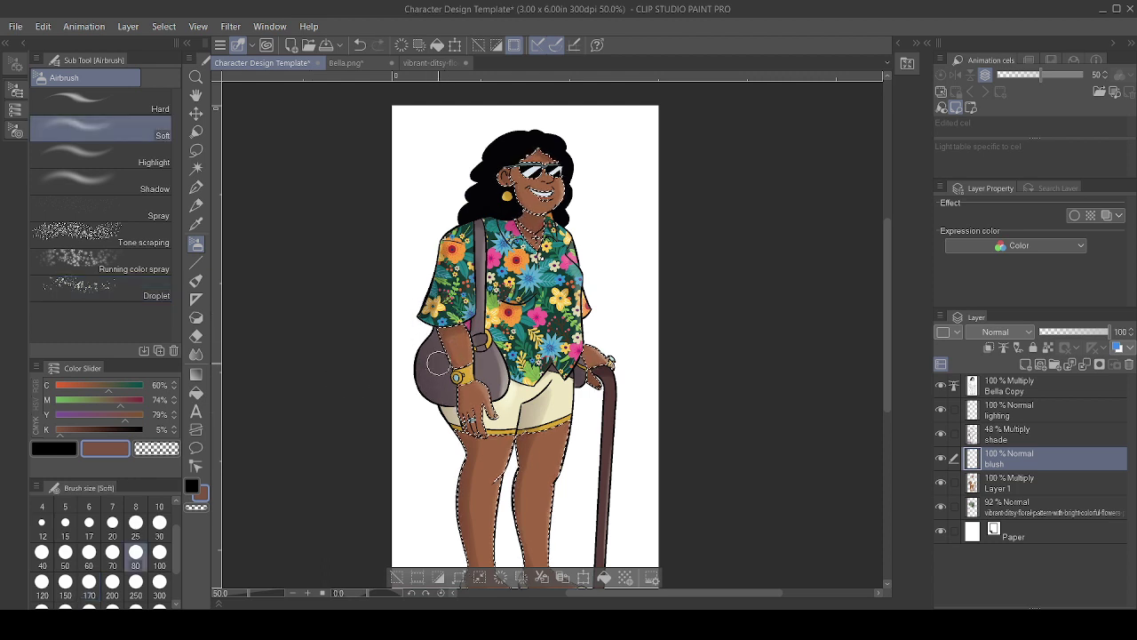
pyautogui.hotkey('ctrl', 'z')
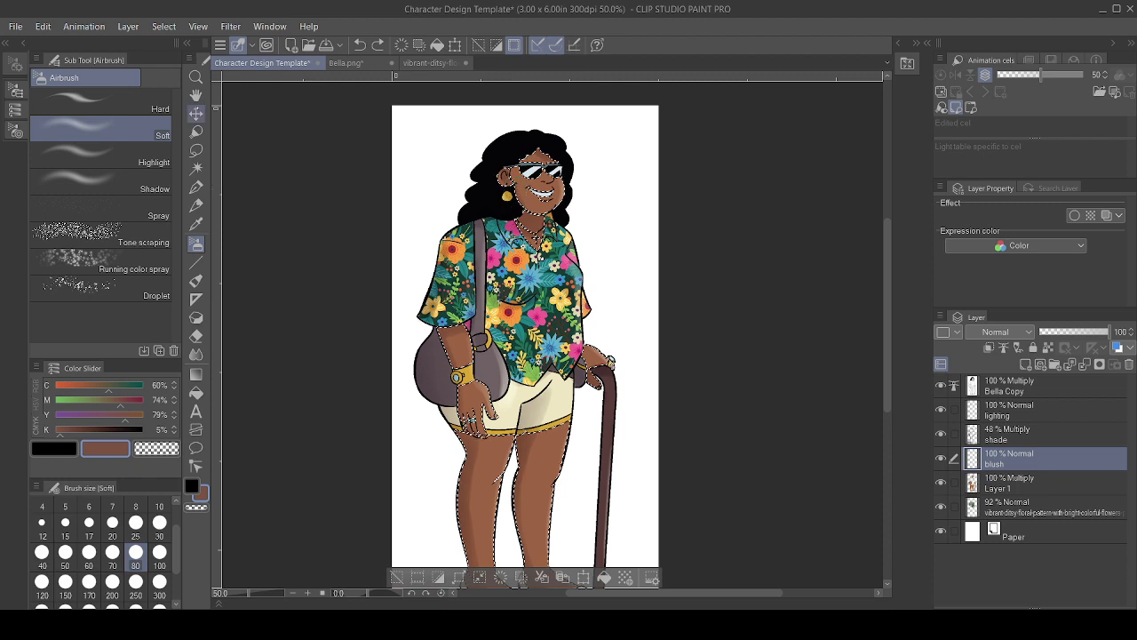
# - Airbrush the sampled brown softly along the watch arm's forearm on the blush layer, and clear the skin selection
pyautogui.moveTo(437, 373); pyautogui.dragTo(451, 342)
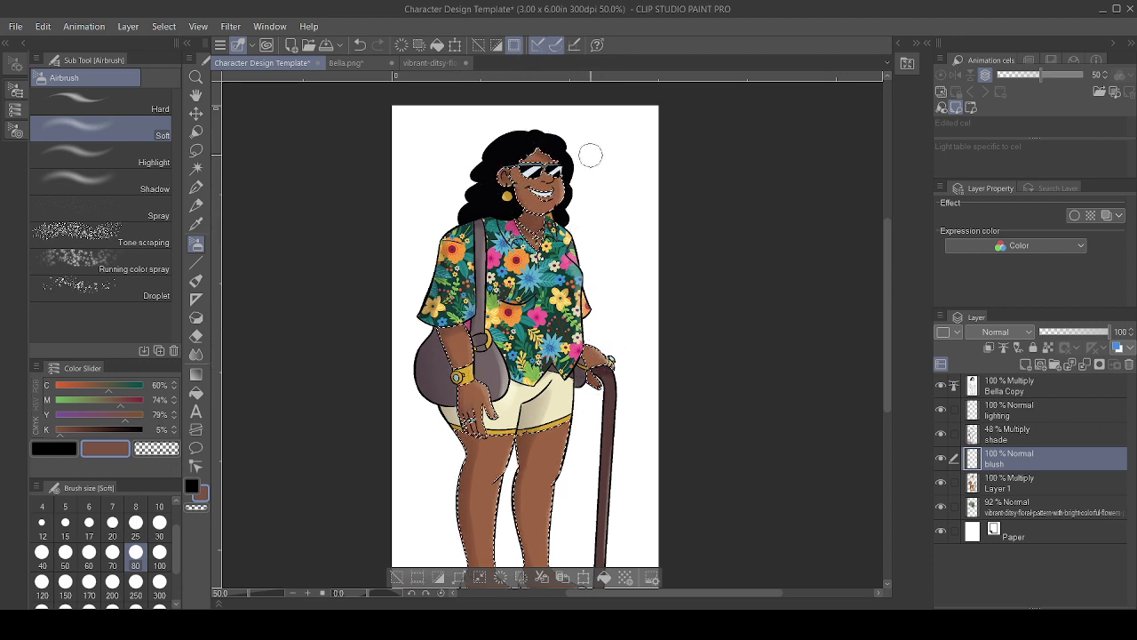
pyautogui.moveTo(604, 472); pyautogui.dragTo(577, 324)
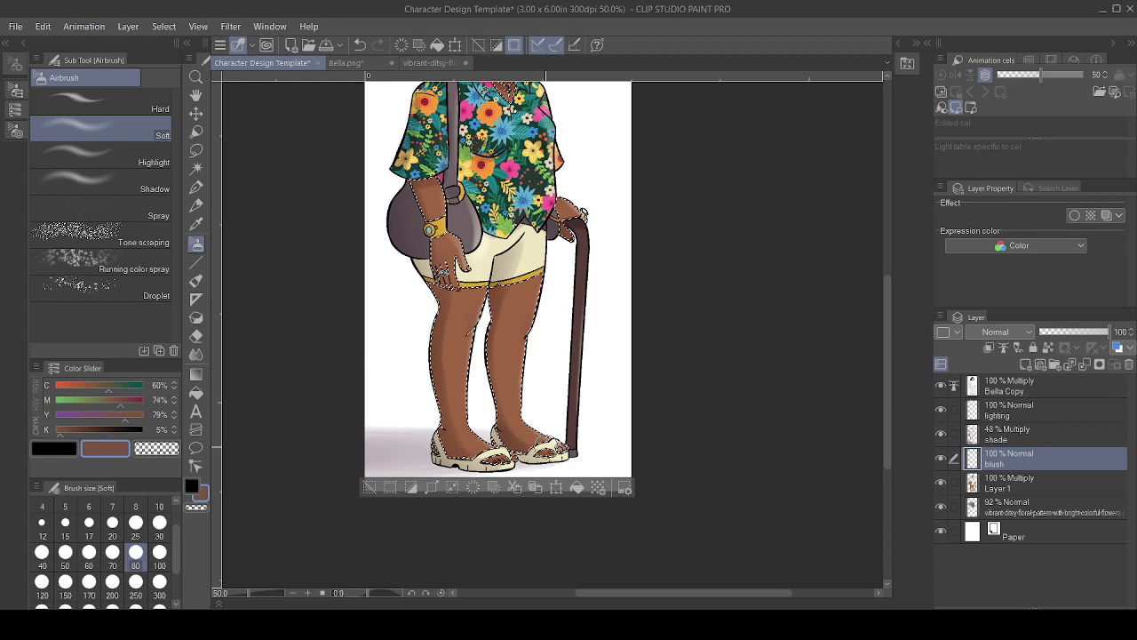
pyautogui.scroll(3, 605, 513)
pyautogui.hotkey('ctrl', 'd')
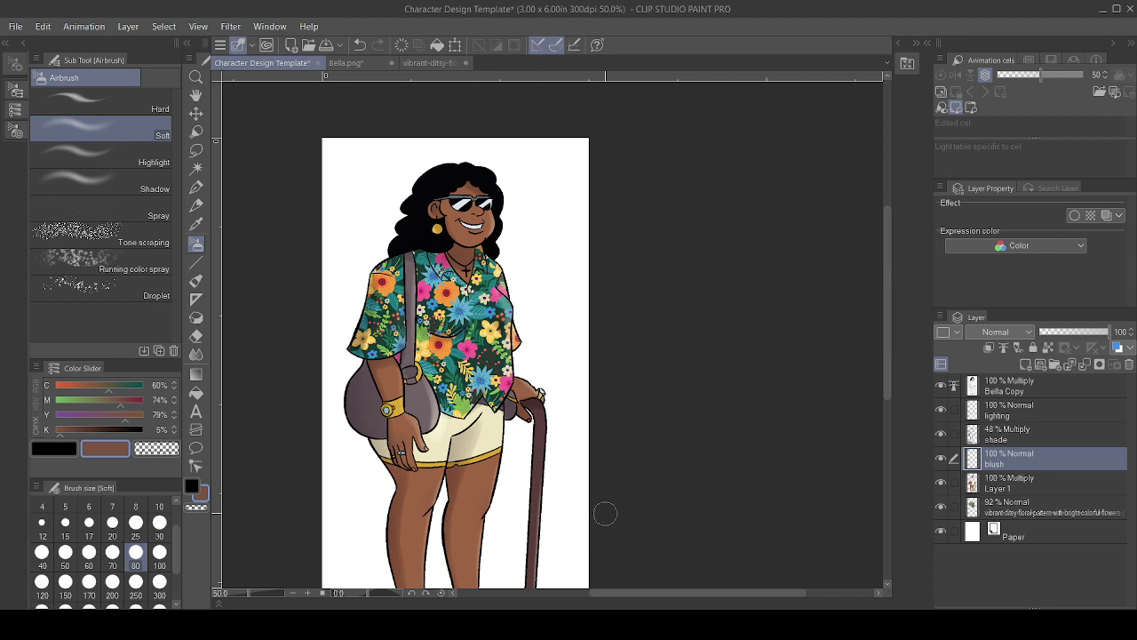
# - Check the whole finished figure from head to sandals and save the Character Design Template document
pyautogui.scroll(-1, 605, 513)
pyautogui.moveTo(652, 459); pyautogui.dragTo(614, 405)
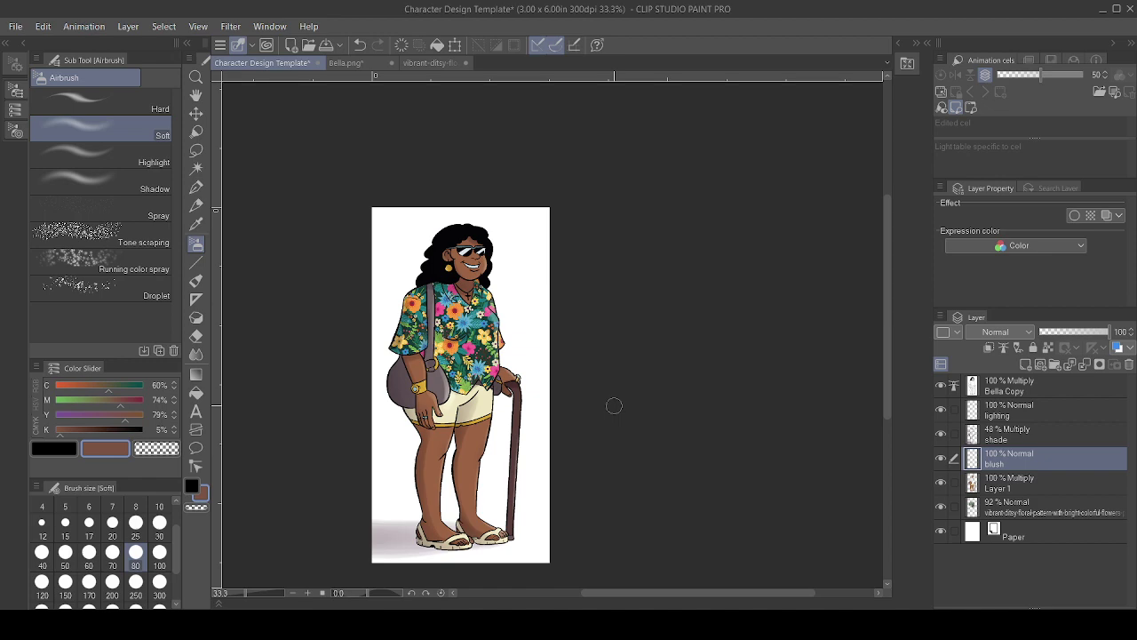
pyautogui.scroll(2, 538, 421)
pyautogui.moveTo(537, 421); pyautogui.dragTo(564, 398)
pyautogui.scroll(-1, 604, 379)
pyautogui.scroll(-1, 565, 357)
pyautogui.moveTo(565, 357)
pyautogui.mouseDown()
pyautogui.moveTo(563, 346)
pyautogui.moveTo(569, 367)
pyautogui.mouseUp()
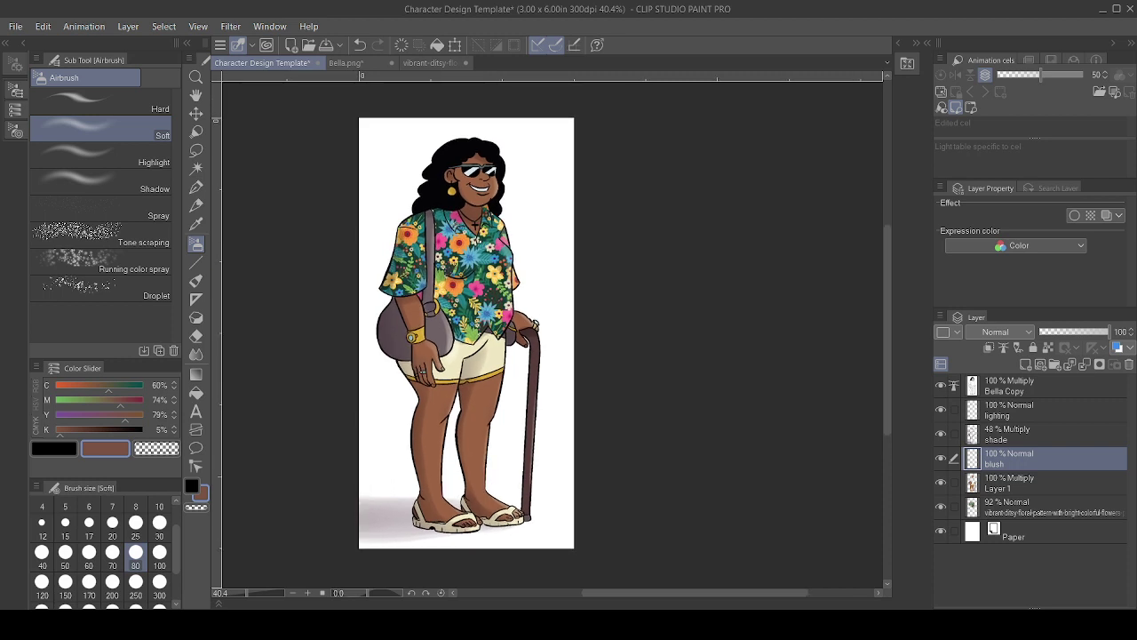
pyautogui.hotkey('ctrl', 's')
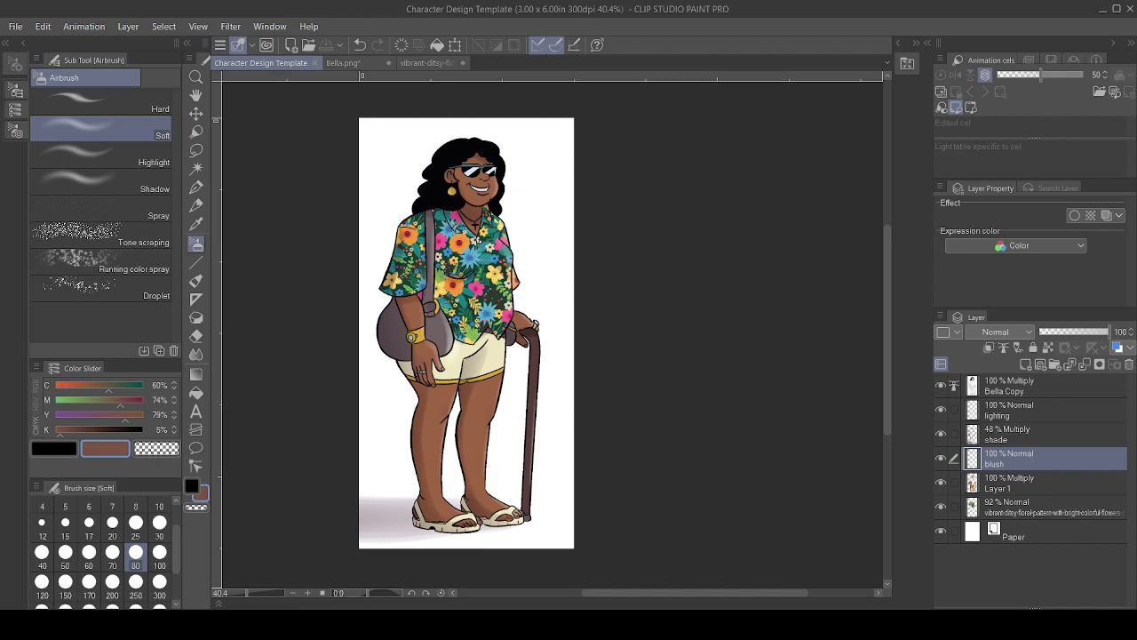
pyautogui.moveTo(466, 334); pyautogui.dragTo(519, 338)
pyautogui.scroll(1, 500, 327)
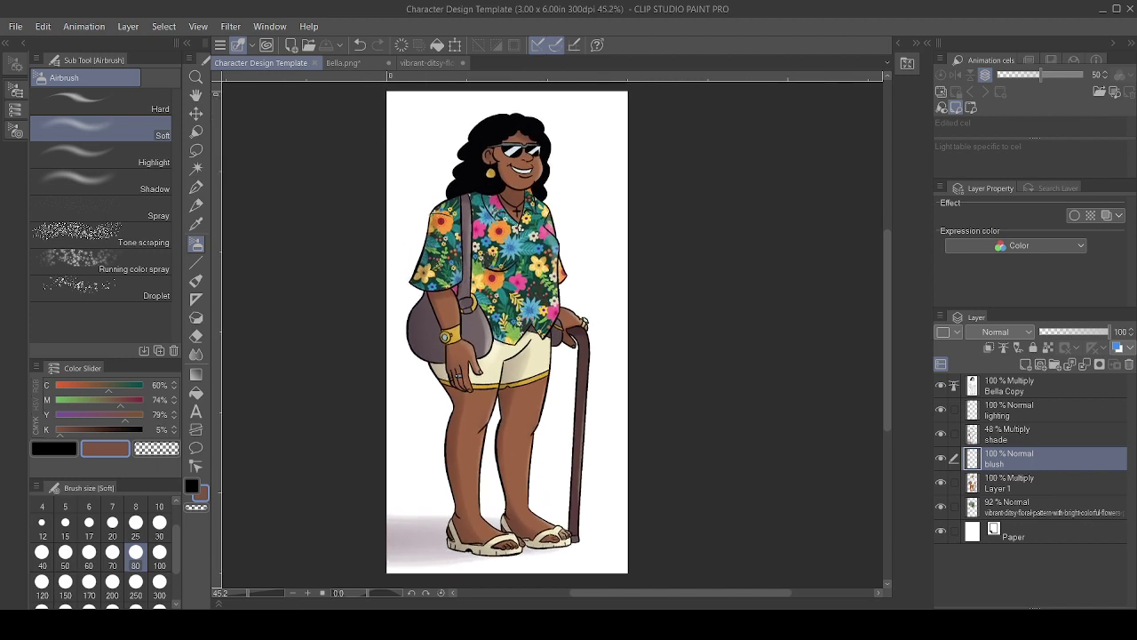